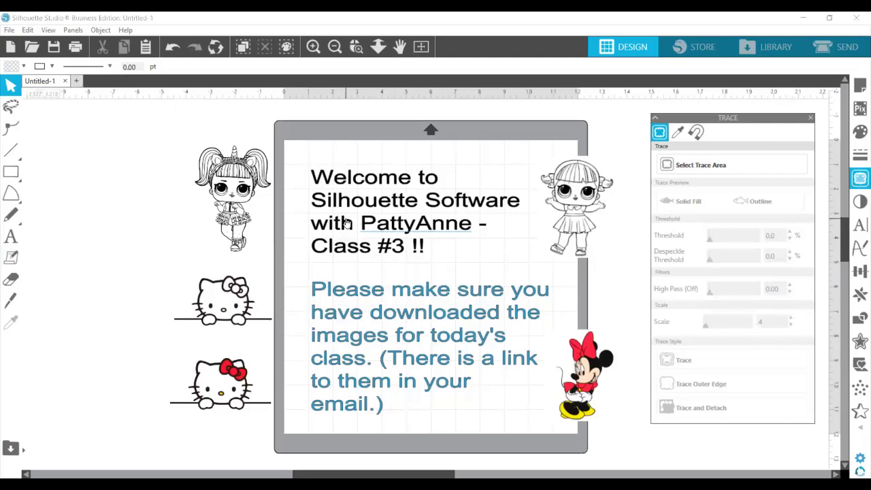
Delete the welcome text and all the sample images around the cutting mat
click(346, 223)
key(Delete)
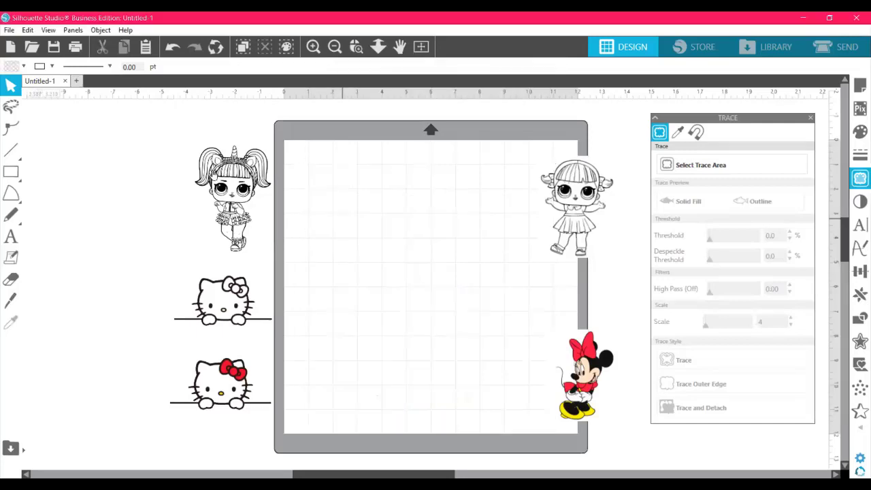
drag(175, 140, 596, 431)
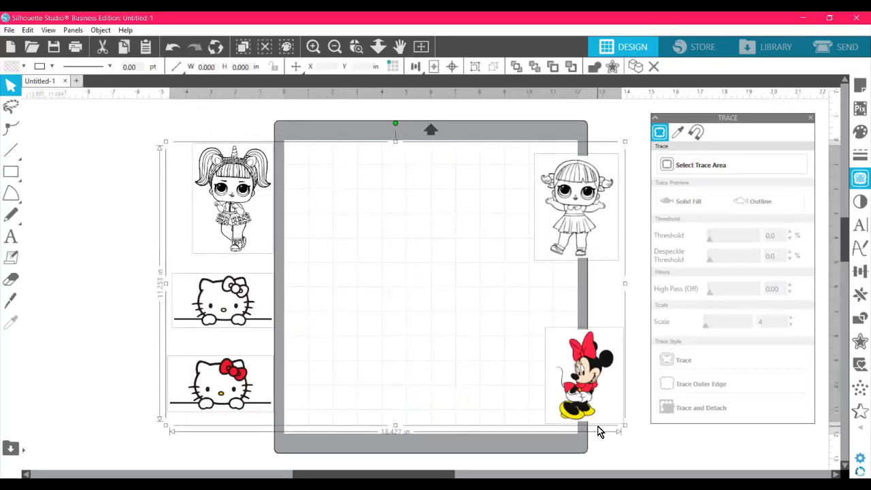
key(Delete)
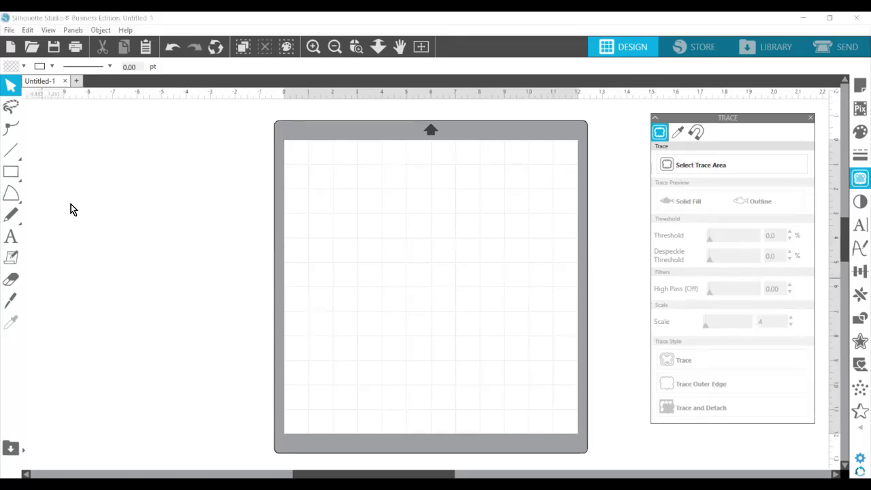
Merge the image file "Hello Kitty BW and Colored" into the empty design
click(9, 30)
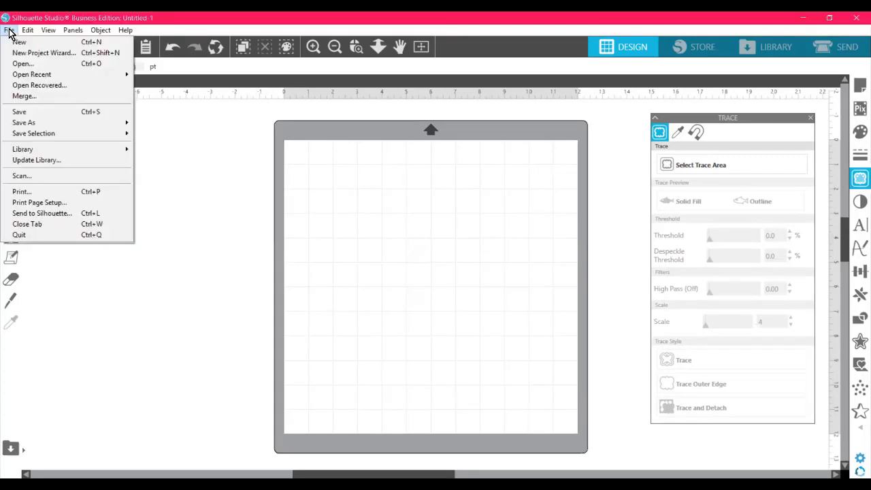
click(10, 31)
click(12, 30)
click(39, 102)
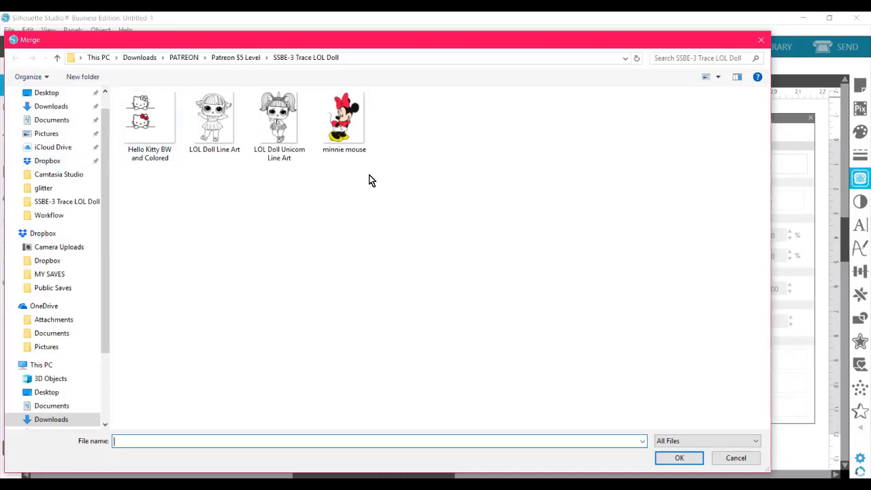
click(157, 130)
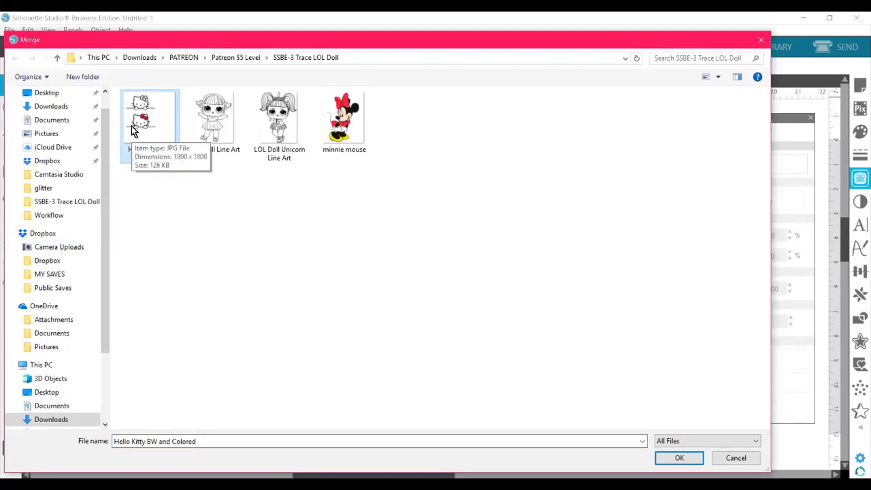
click(680, 458)
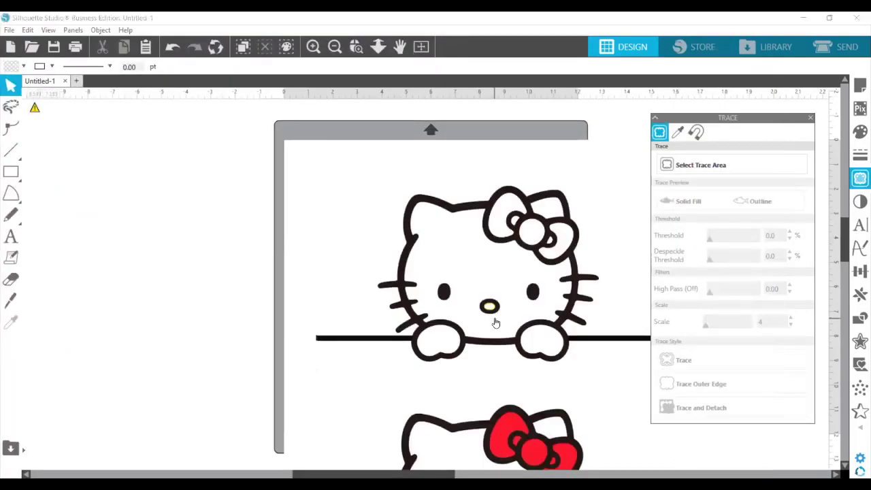
Lock the aspect ratio of the merged Hello Kitty image and set its width to 12 inches
drag(495, 322, 355, 224)
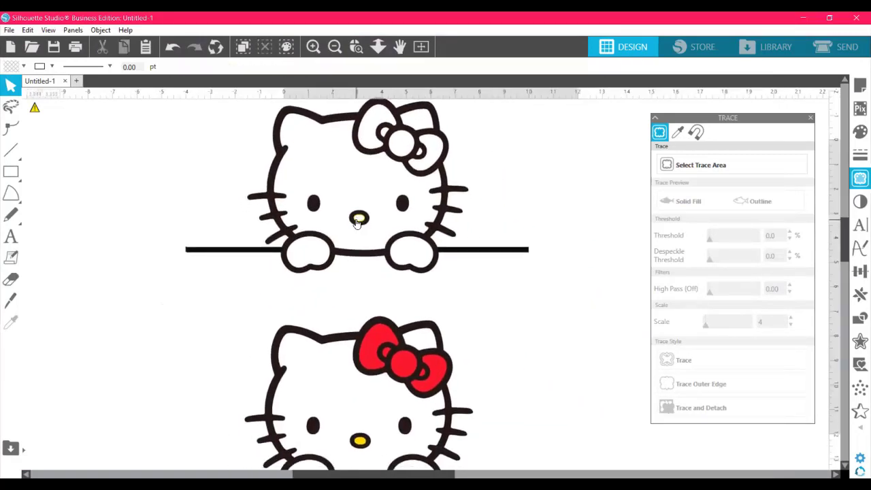
click(301, 161)
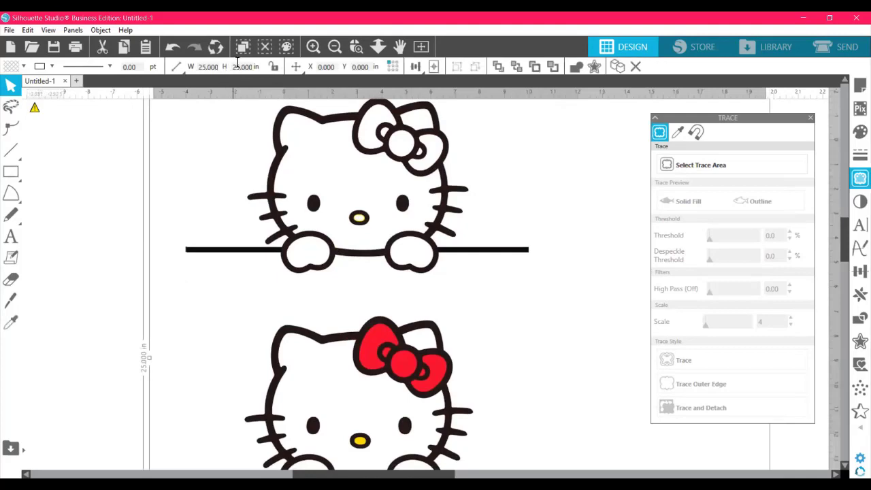
click(275, 66)
click(208, 66)
mouse_move(181, 77)
text(12)
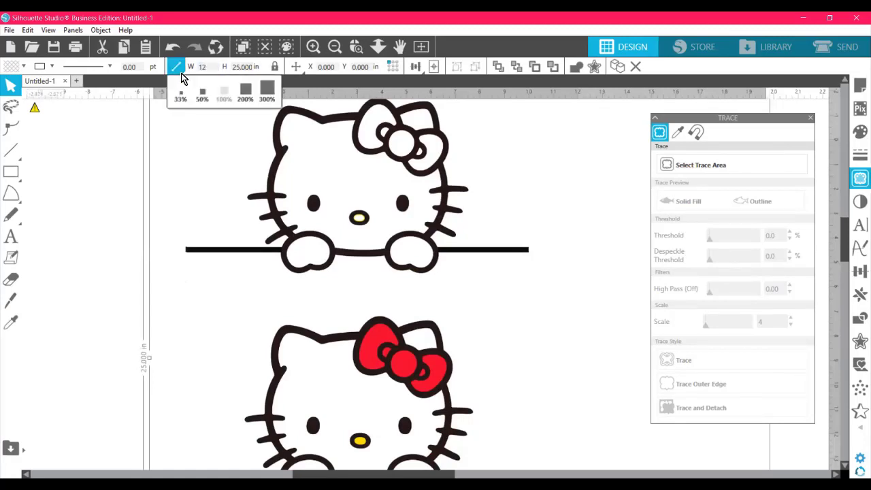
key(Return)
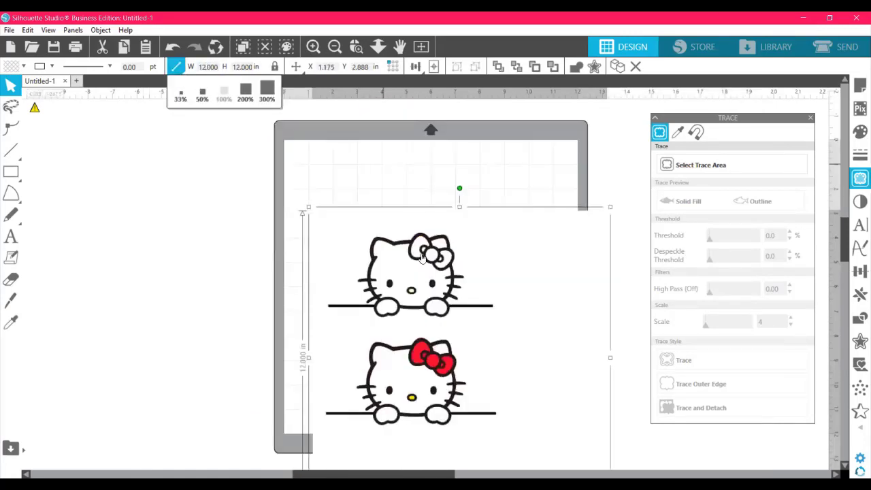
Reposition the resized Hello Kitty image so that it covers the cutting mat, leaving it selected
drag(408, 221, 393, 197)
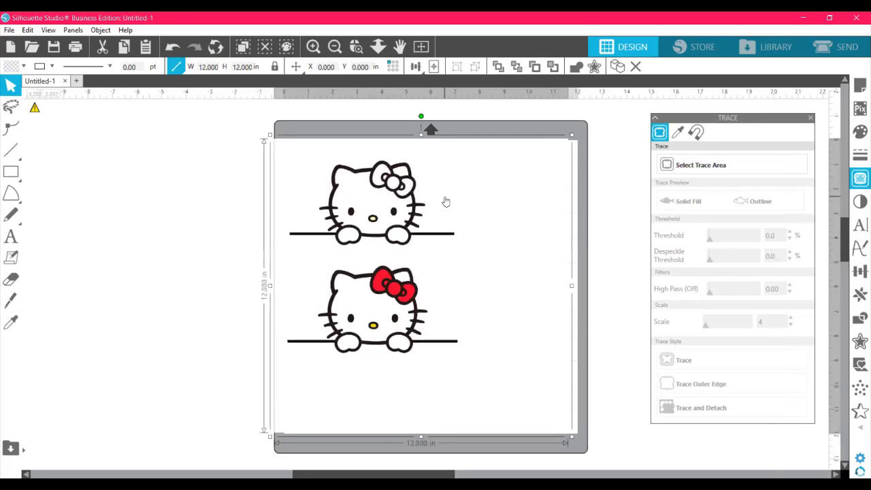
drag(378, 197, 264, 156)
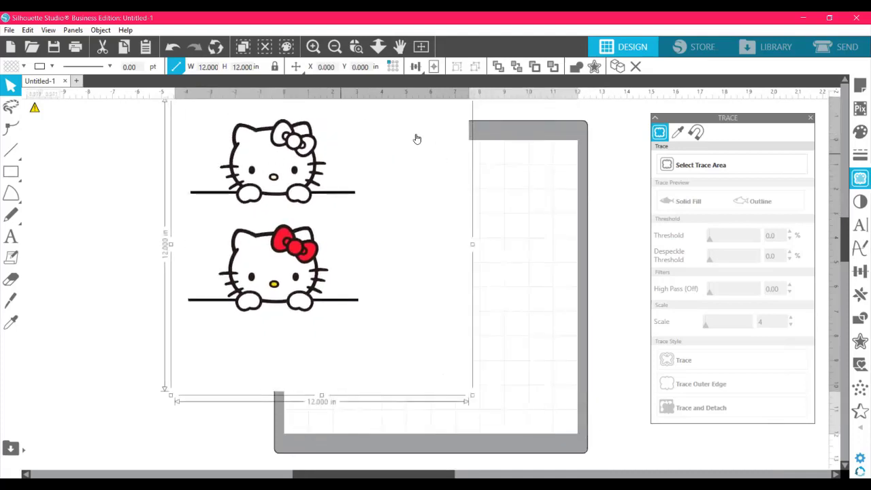
click(562, 137)
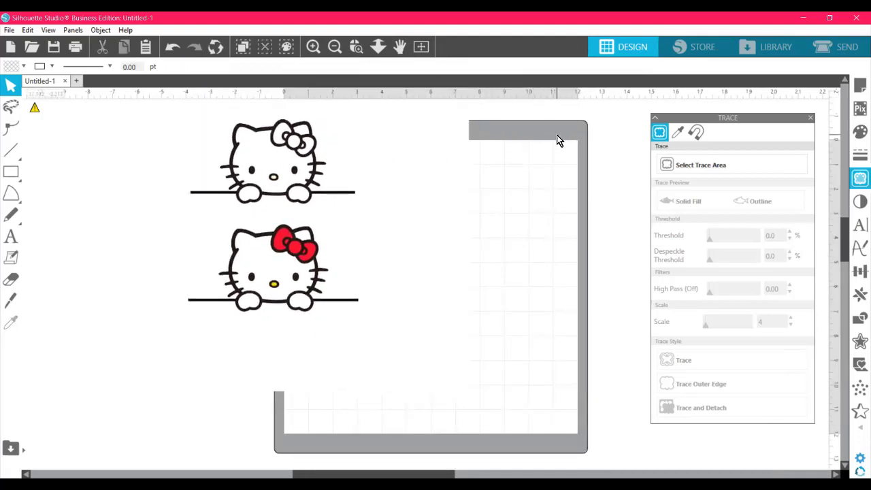
drag(343, 165, 453, 200)
click(526, 220)
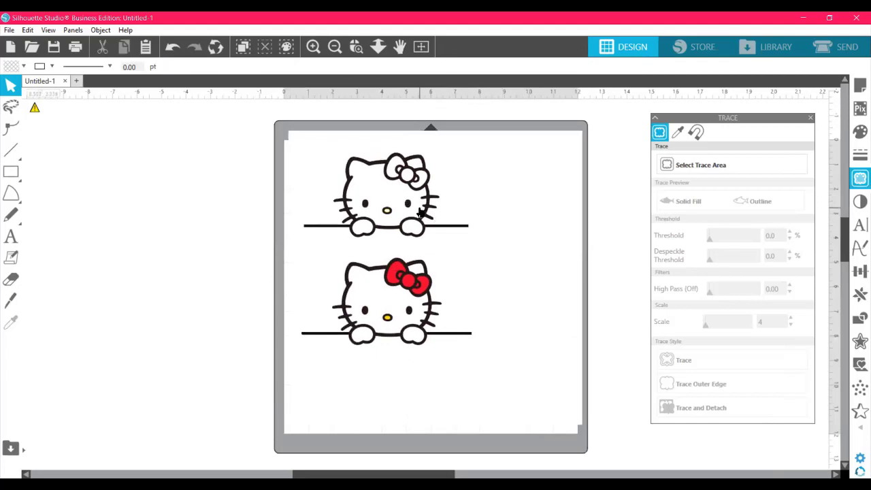
click(420, 214)
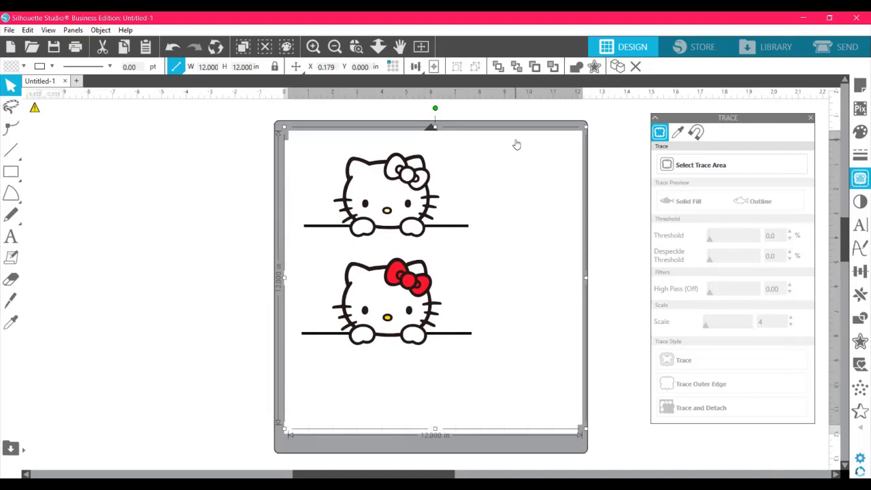
click(741, 165)
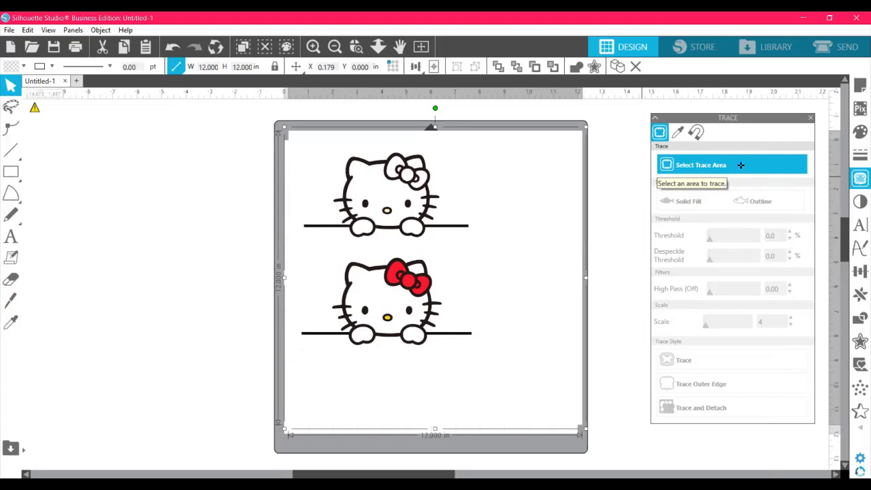
click(740, 165)
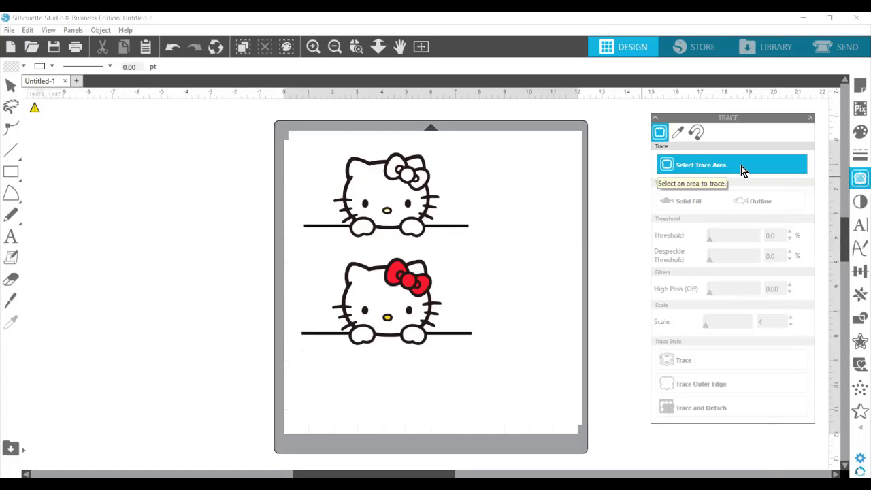
click(741, 165)
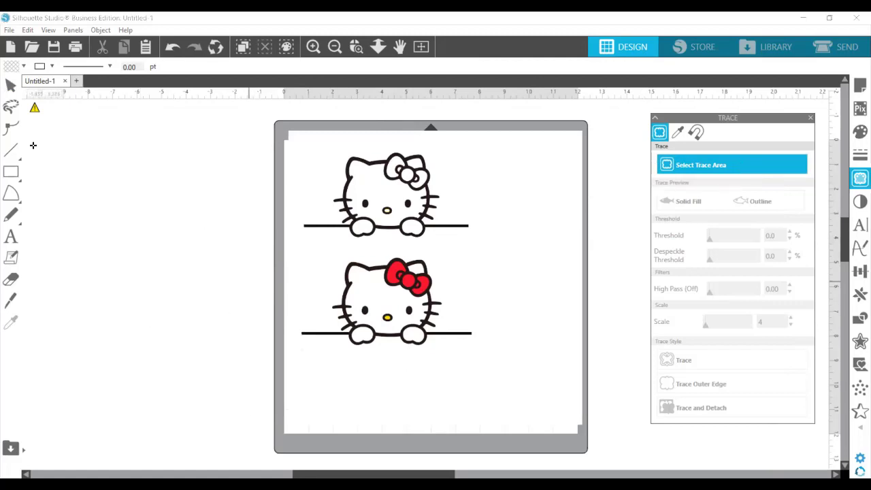
click(11, 85)
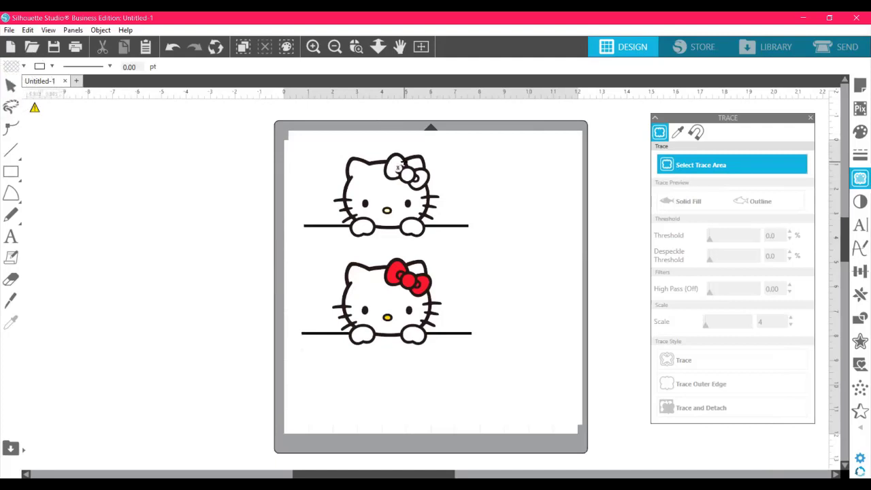
mouse_move(404, 162)
mouse_down()
mouse_move(301, 184)
mouse_move(327, 192)
mouse_up()
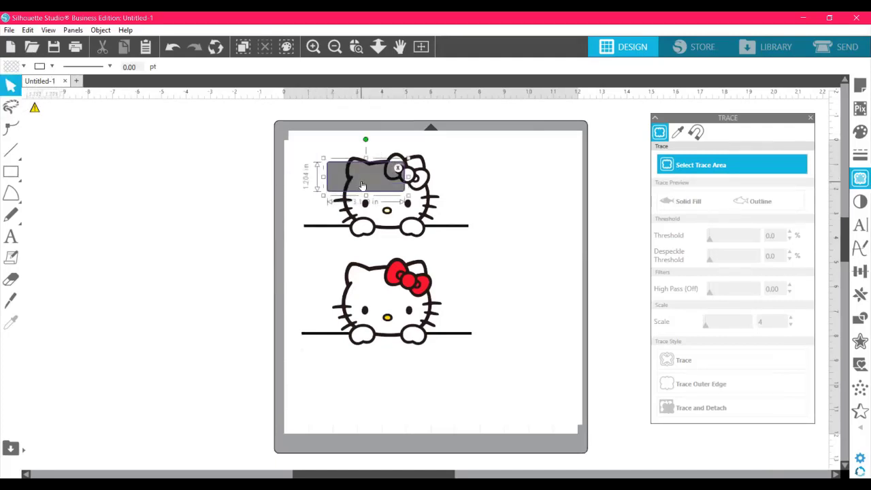
key(Delete)
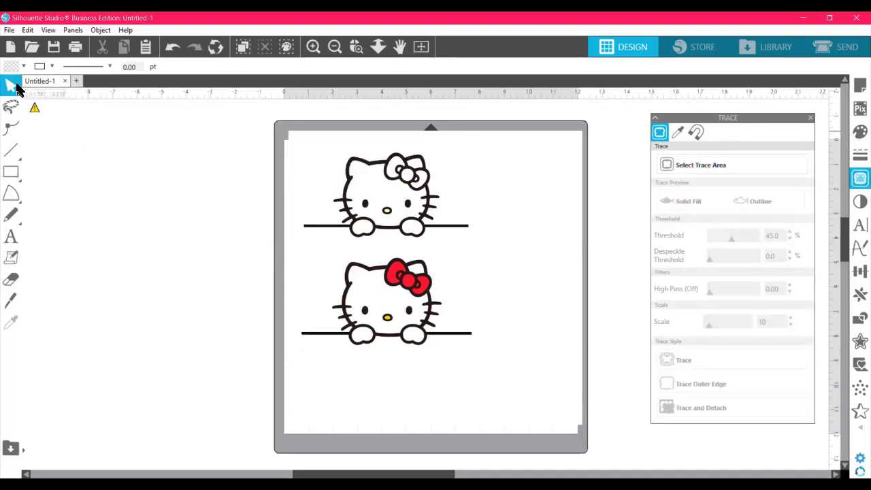
Shift the Hello Kitty image slightly past the mat's left edge and deselect it
click(359, 166)
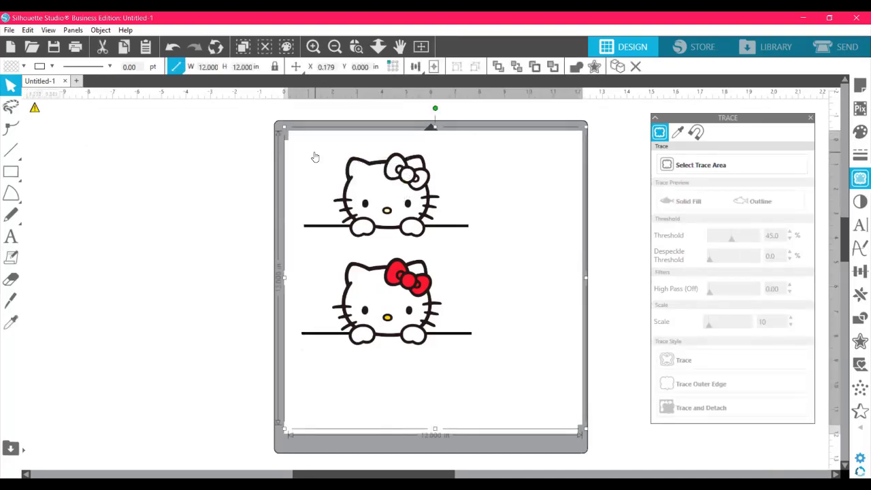
mouse_move(312, 155)
mouse_down()
mouse_move(197, 169)
mouse_move(286, 167)
mouse_move(265, 165)
mouse_move(264, 149)
mouse_move(254, 202)
mouse_move(289, 168)
mouse_move(272, 159)
mouse_move(297, 165)
mouse_up()
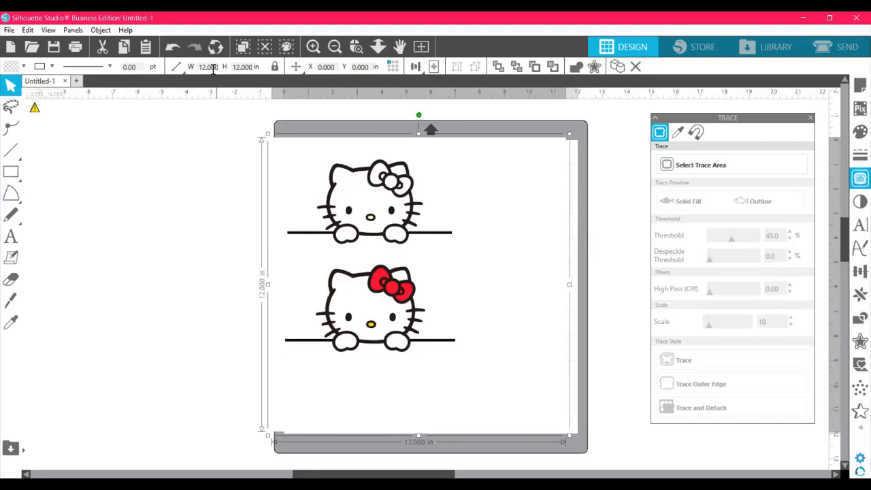
key(Escape)
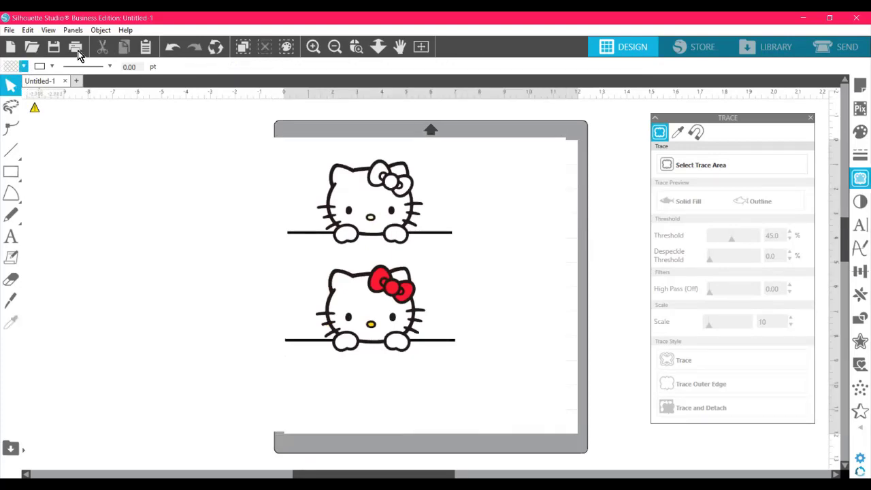
click(11, 106)
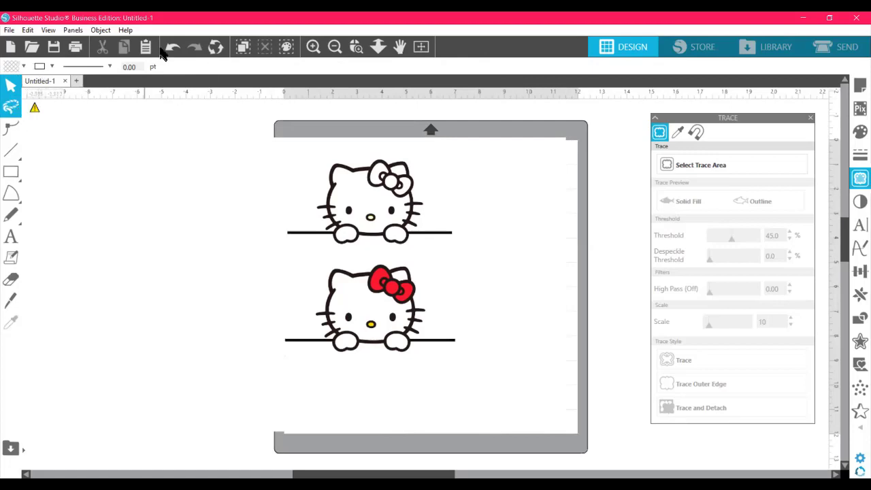
Set the Hello Kitty image's width to 8 inches and move it to about X 0.86, Y 0.84 inches on the mat
click(323, 174)
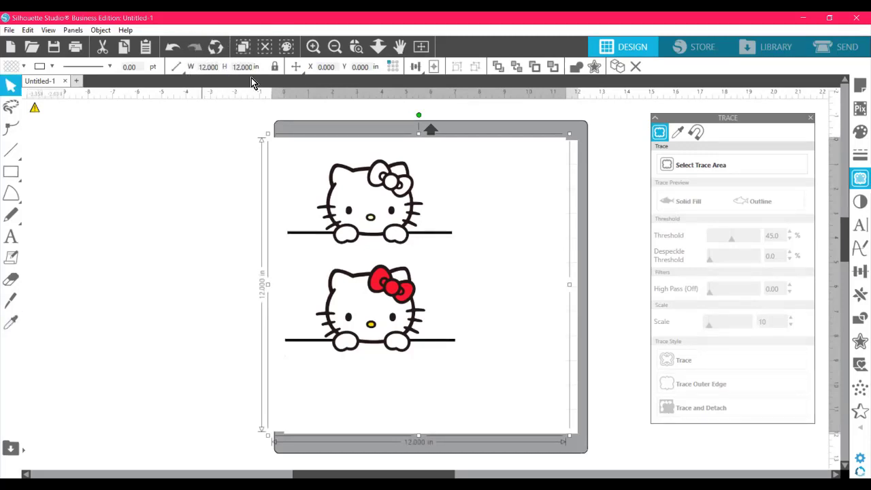
key(ctrl)
key(ctrl)
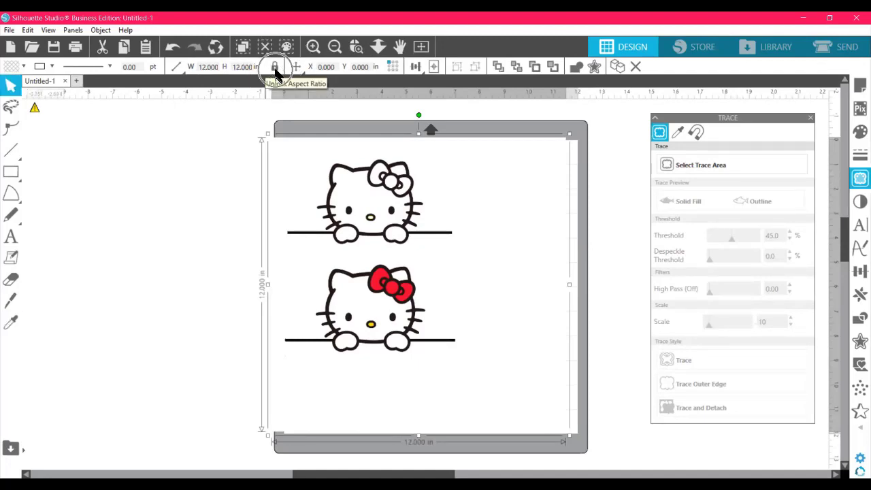
click(211, 69)
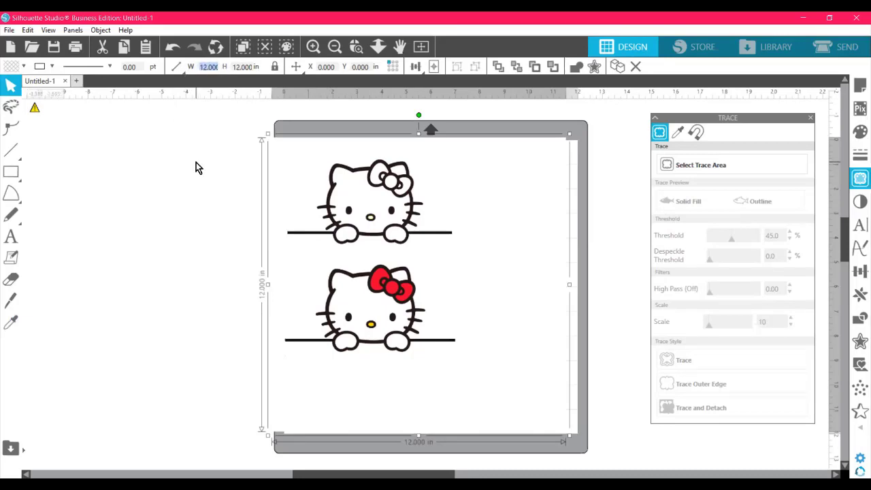
text(8)
key(Return)
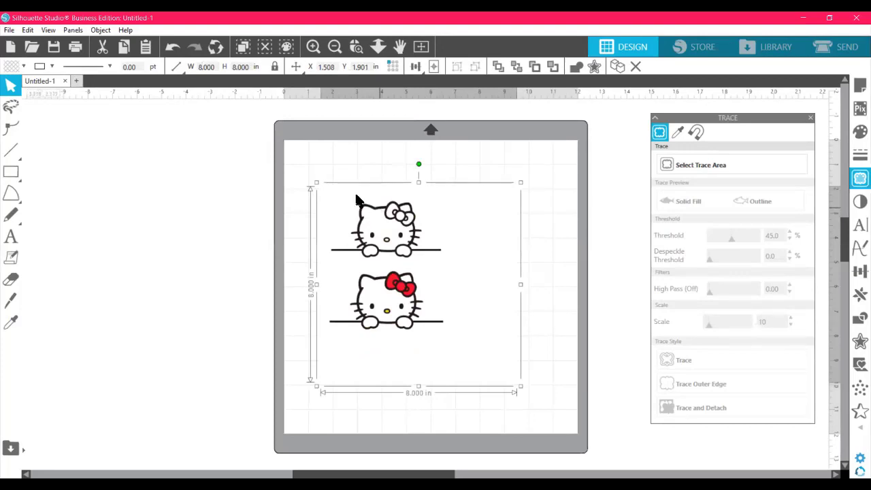
drag(355, 199, 339, 173)
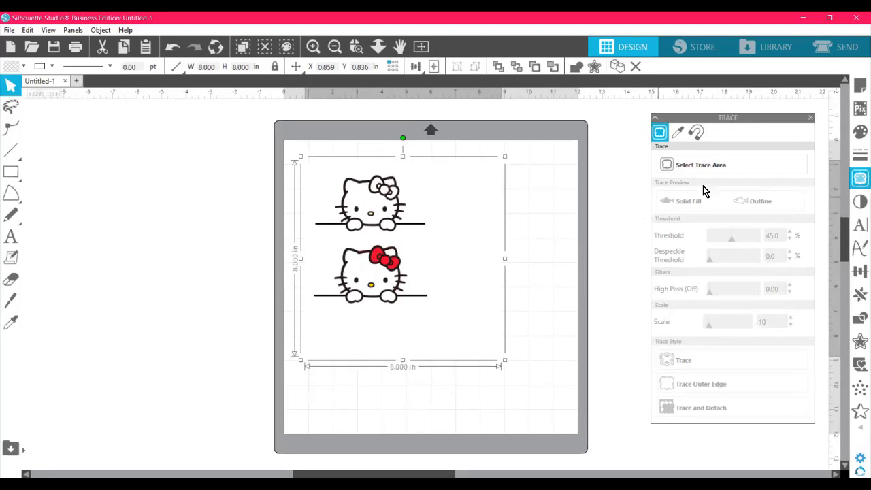
Select a trace area about 2.85 inches tall around the uncolored upper Hello Kitty
click(859, 187)
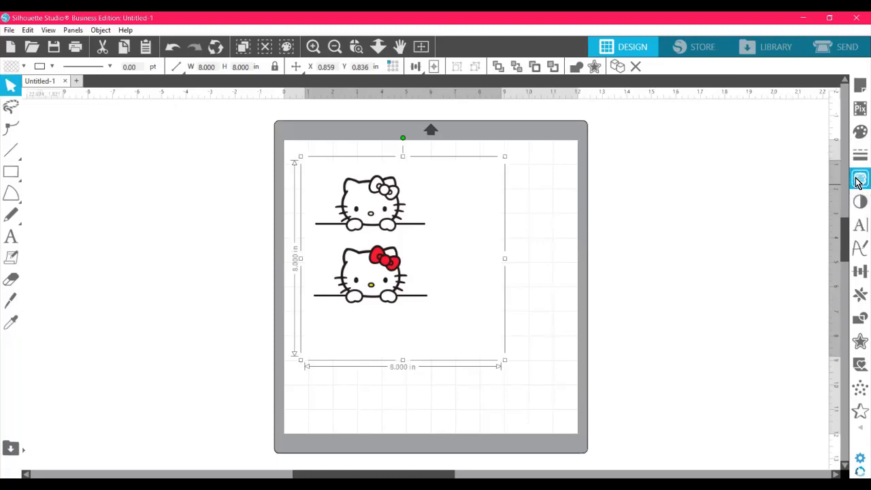
click(858, 180)
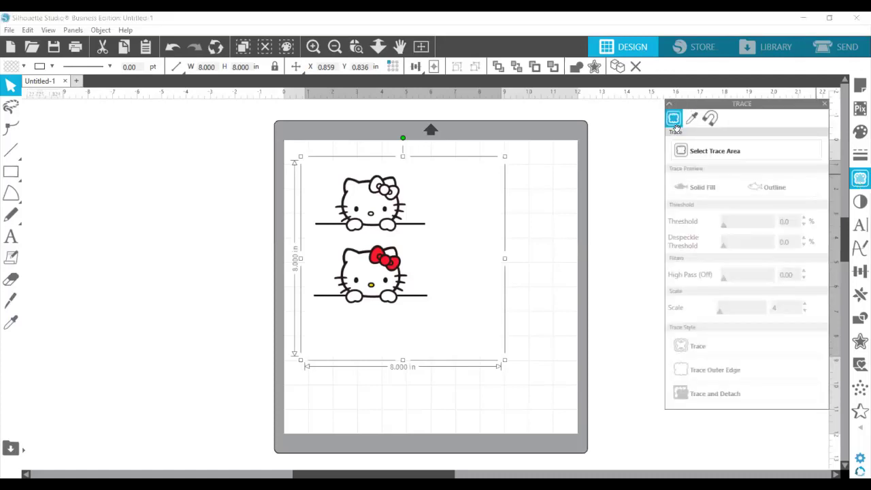
mouse_move(676, 128)
mouse_down()
mouse_move(554, 137)
mouse_move(638, 119)
mouse_move(589, 133)
mouse_up()
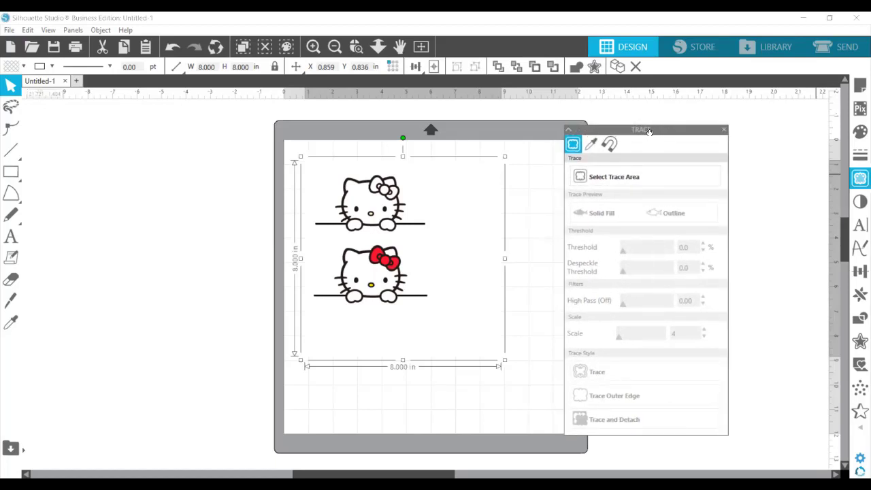
click(612, 178)
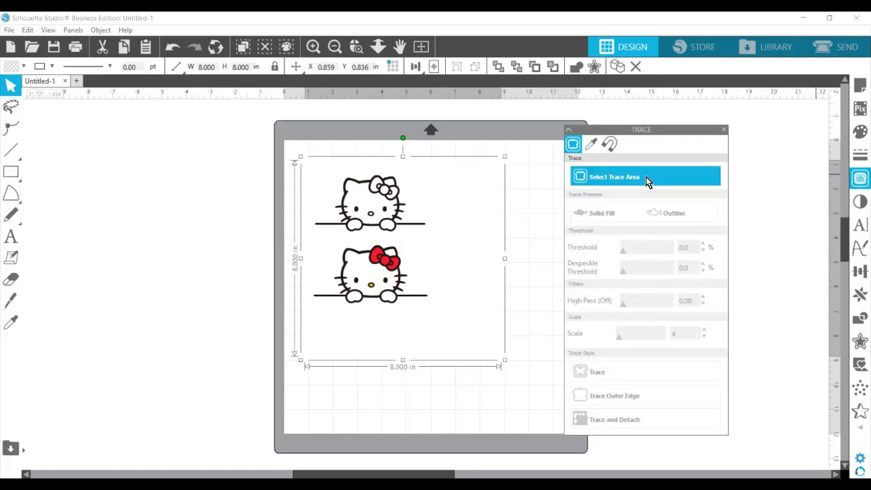
click(646, 178)
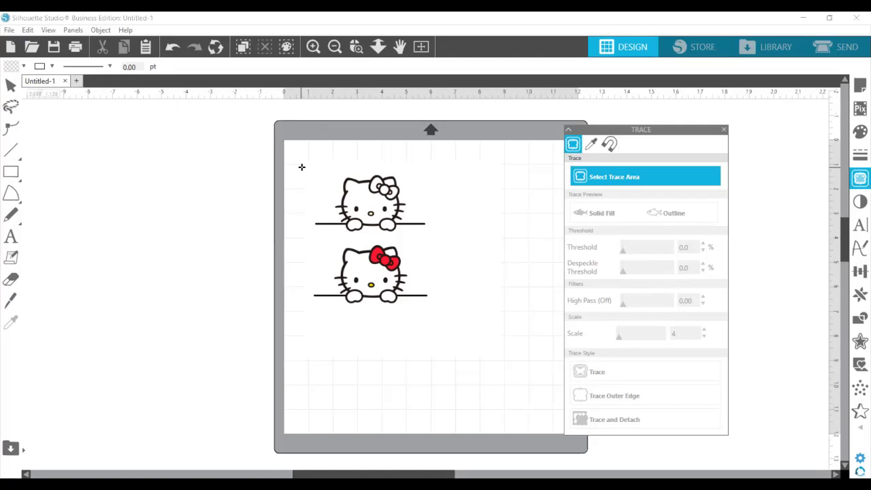
mouse_move(301, 166)
mouse_down()
mouse_move(437, 214)
mouse_move(456, 242)
mouse_up()
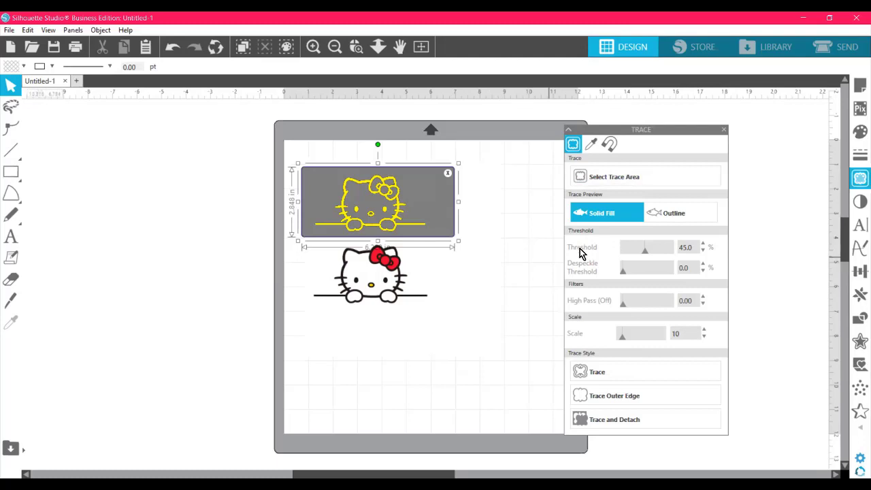
Set the trace threshold to 42% and trace the upper Hello Kitty with the Trace style
click(657, 250)
click(640, 251)
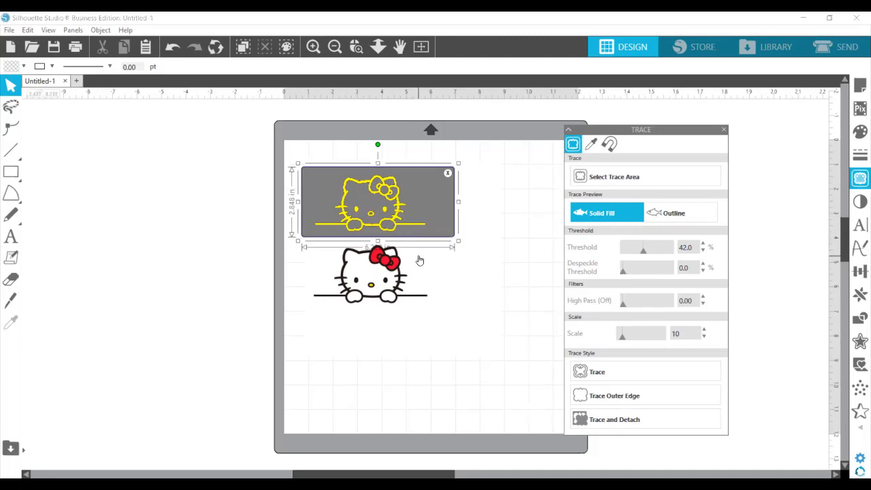
click(629, 375)
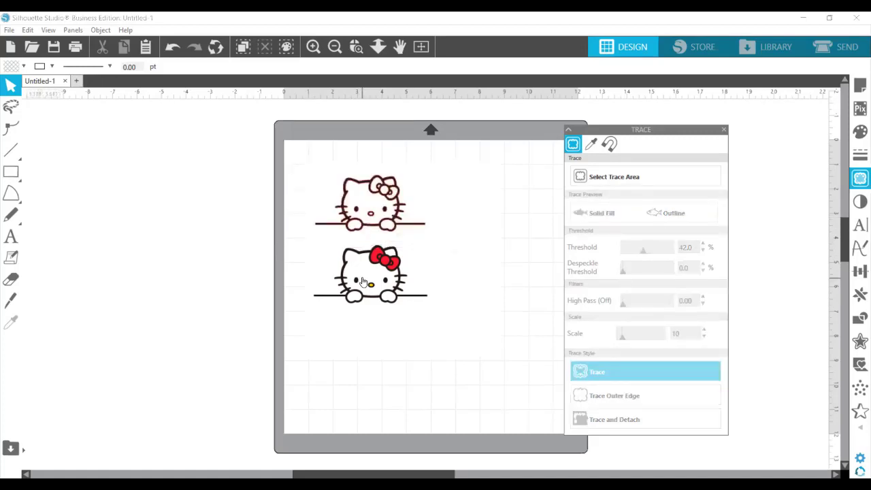
Move the original image off the mat and shift the traced outline to about X 1.44, Y 1.46 inches, then deselect it
drag(171, 272, 76, 248)
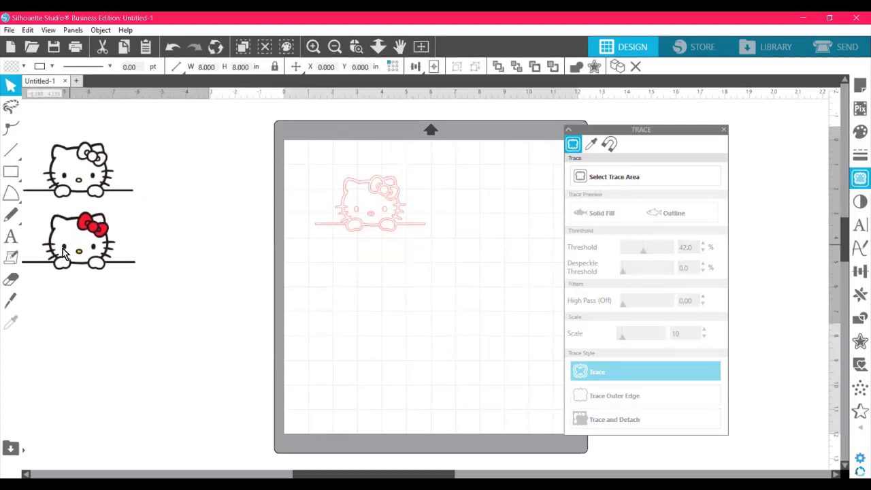
click(362, 174)
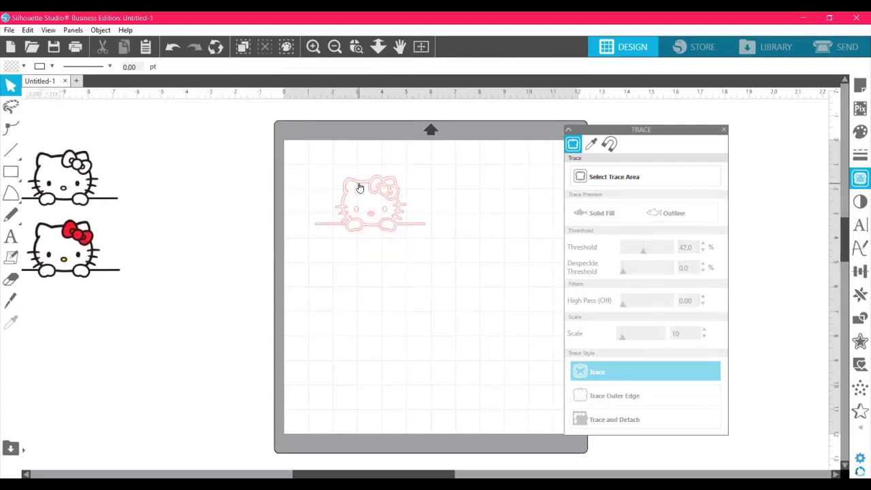
mouse_move(360, 188)
mouse_down()
mouse_move(375, 143)
mouse_move(368, 117)
mouse_move(363, 185)
mouse_up()
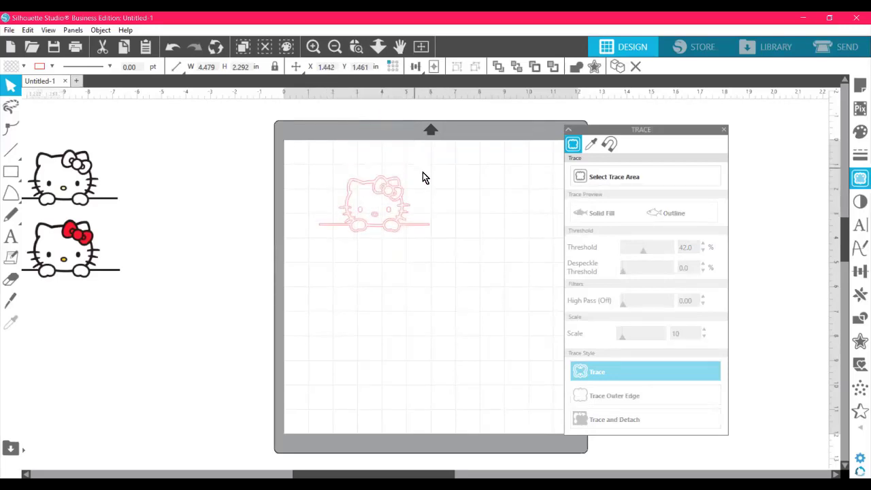
click(422, 177)
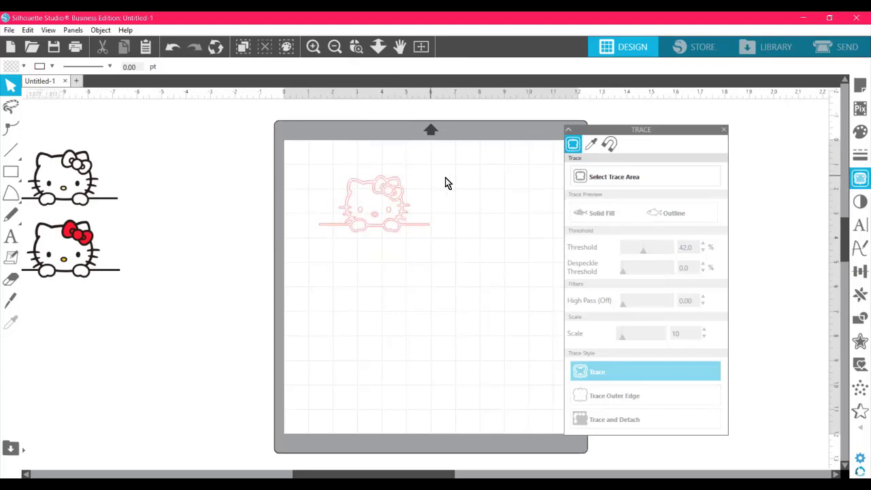
Fill the traced Hello Kitty outline with a light aqua color
click(352, 178)
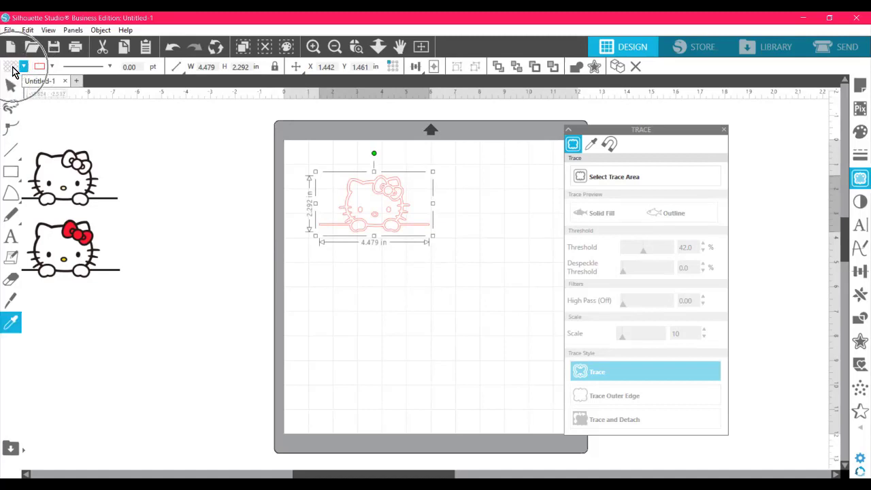
click(14, 70)
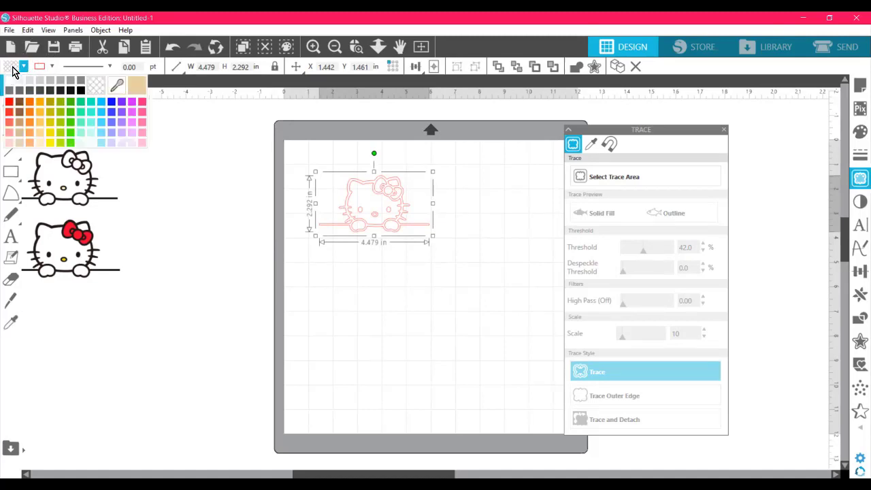
click(93, 132)
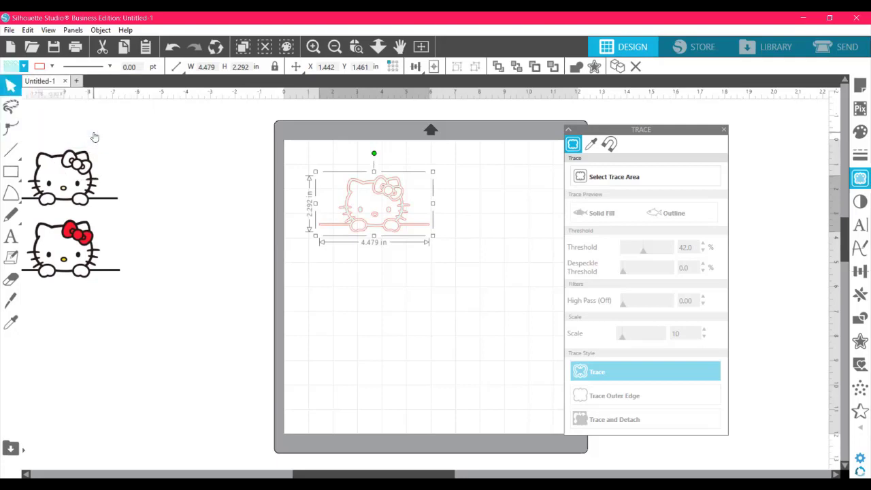
click(355, 48)
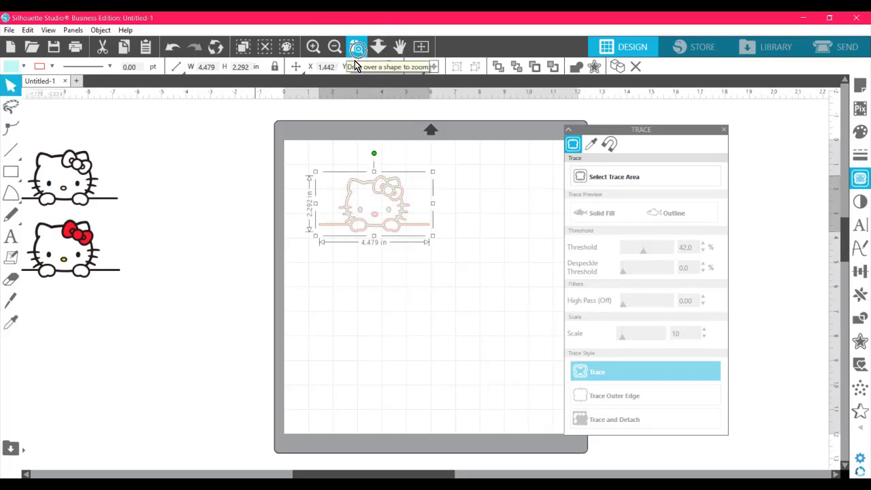
click(353, 53)
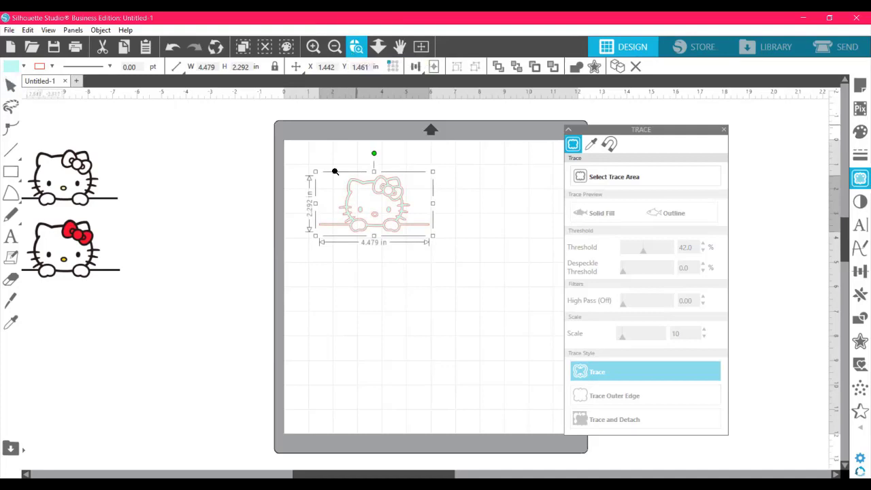
drag(315, 184, 455, 237)
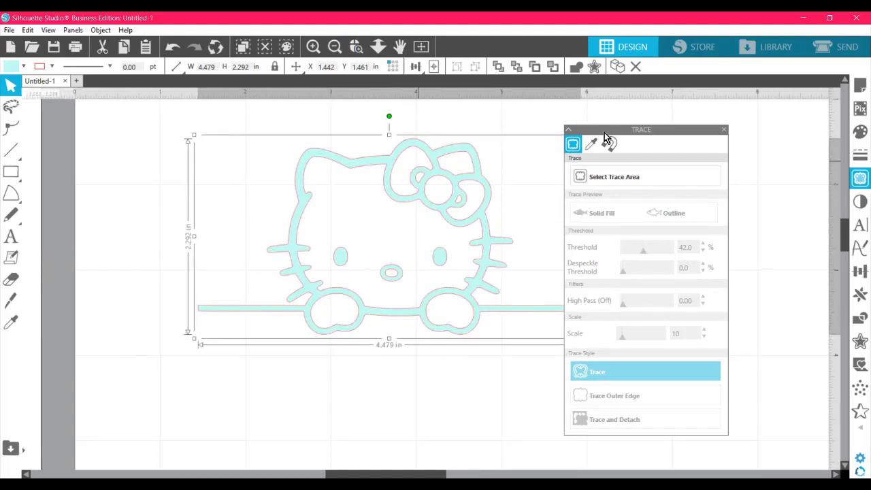
Close the Trace settings and release the compound path of the traced Hello Kitty
drag(624, 132, 688, 127)
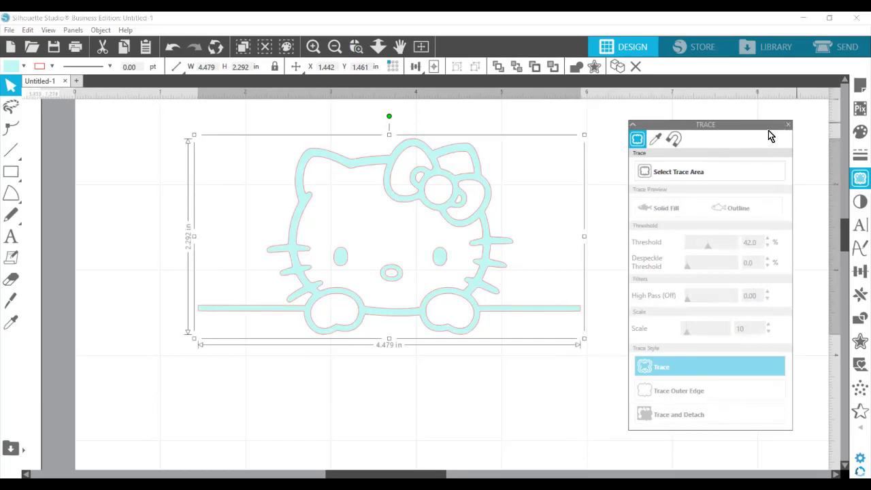
click(786, 128)
click(788, 126)
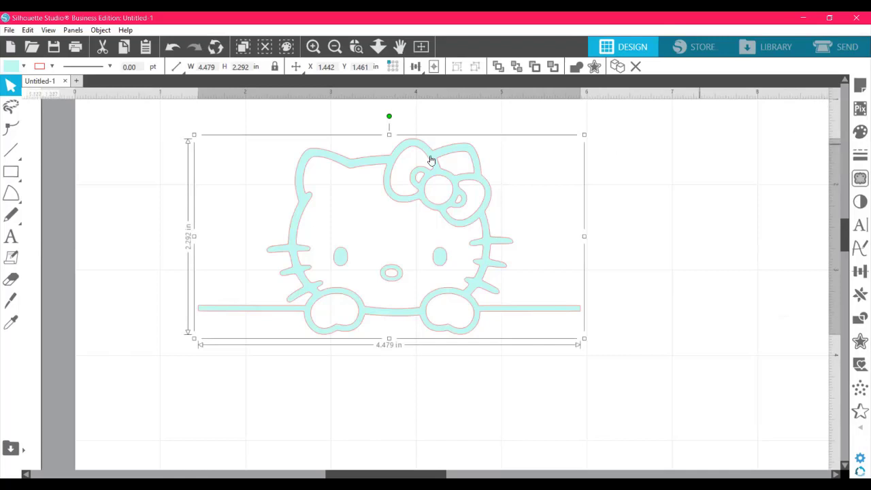
click(100, 32)
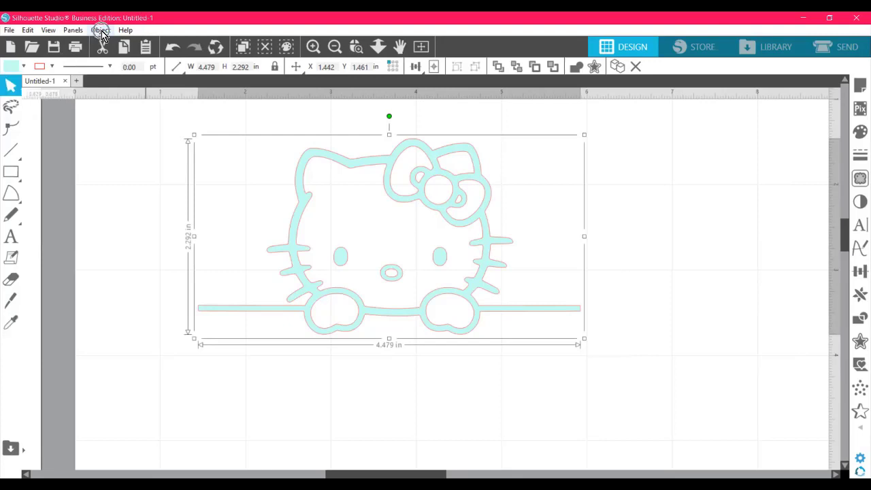
click(100, 31)
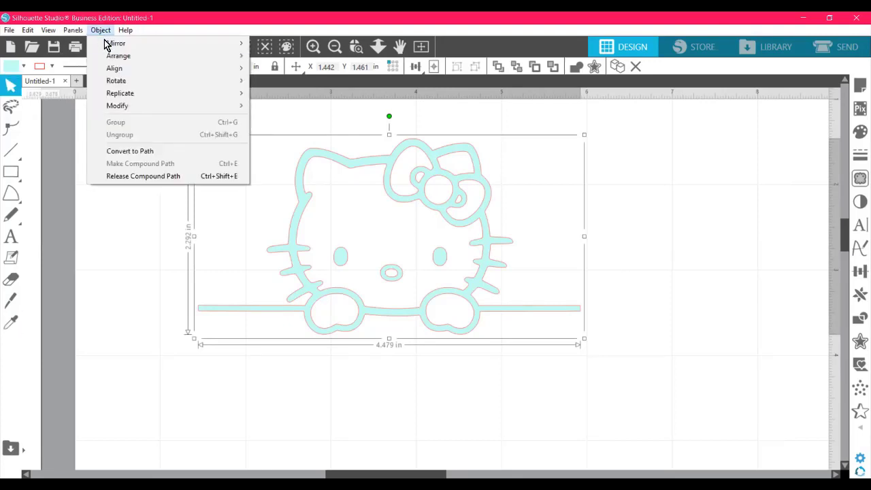
click(142, 177)
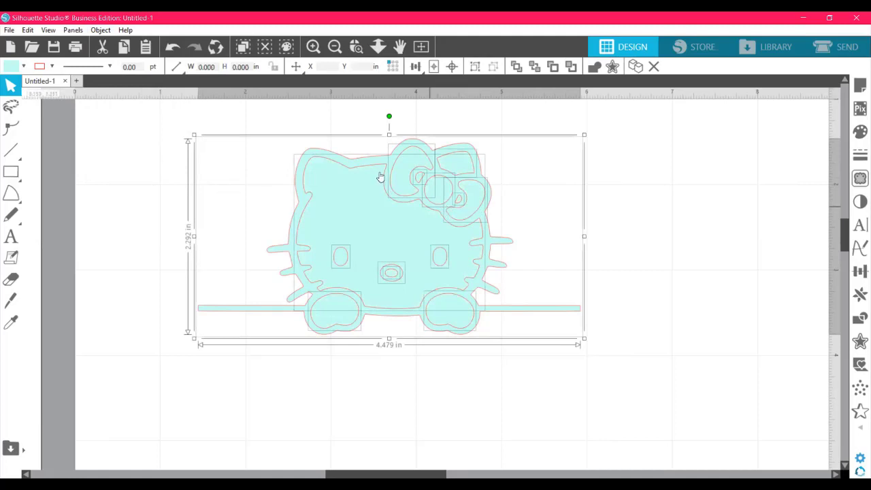
Fill only the outermost Hello Kitty outline shape with black and nudge it to about X 1.43, Y 1.49 inches
click(355, 46)
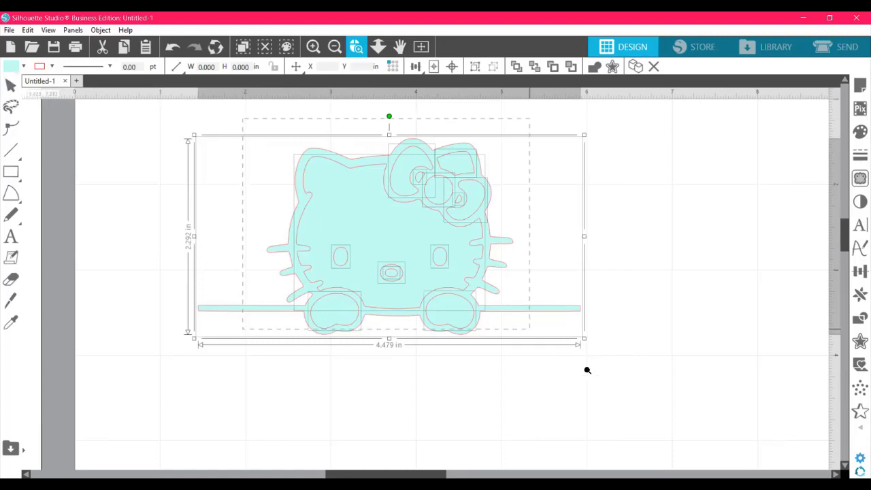
drag(586, 370, 606, 378)
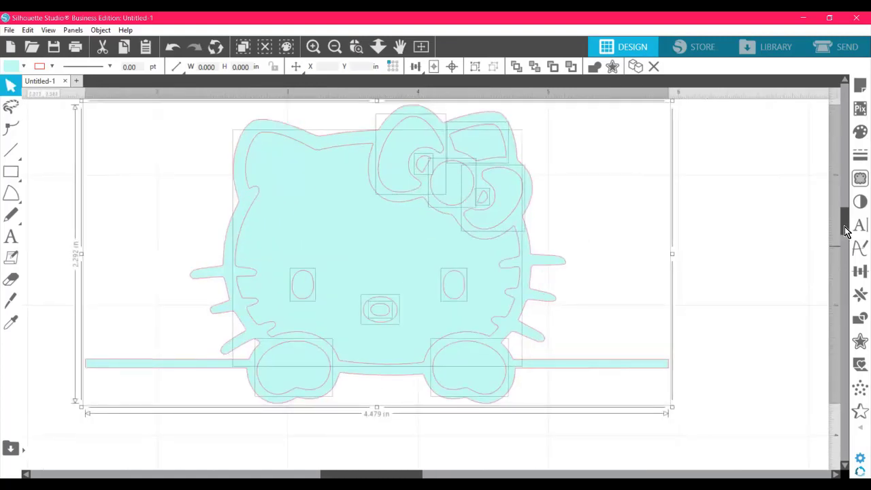
drag(844, 226, 843, 224)
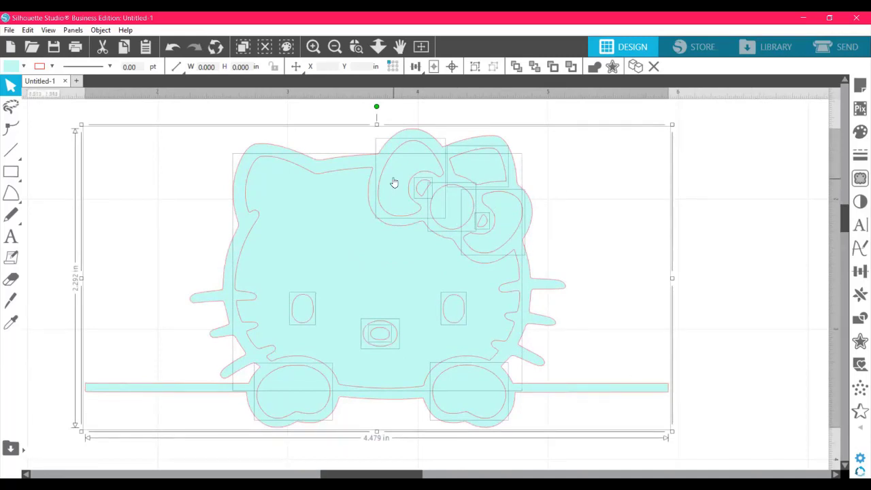
click(721, 204)
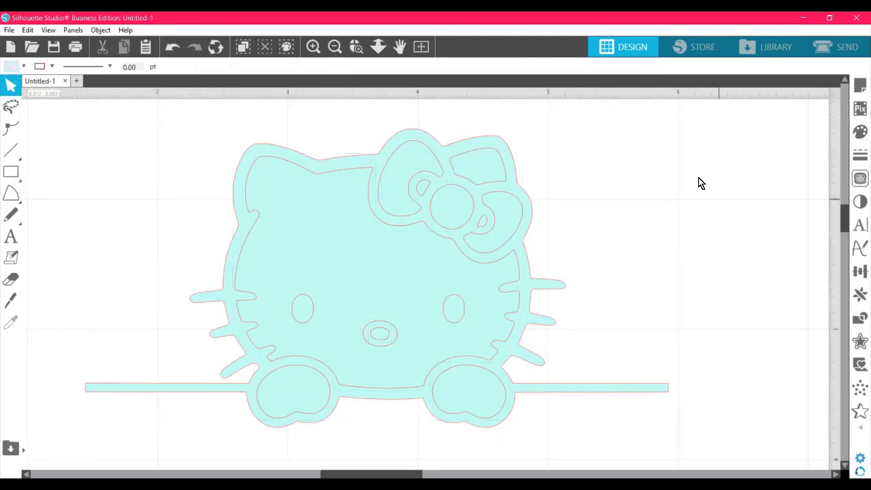
click(327, 164)
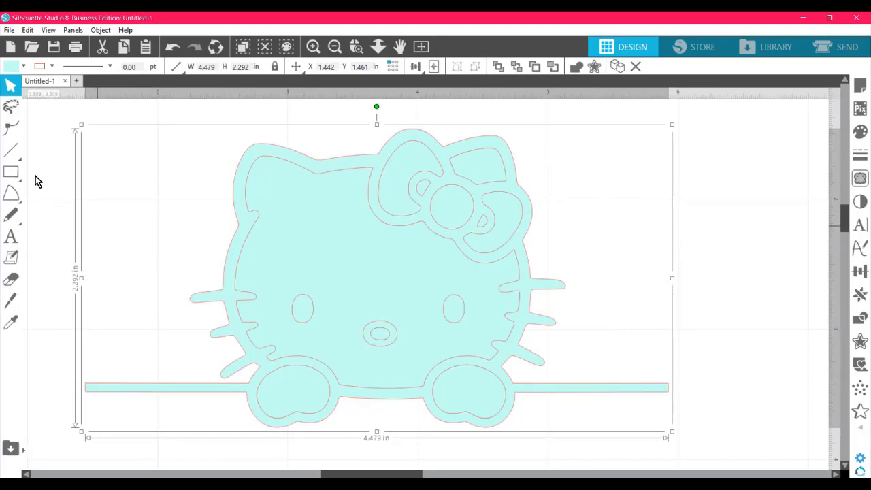
click(12, 70)
click(12, 70)
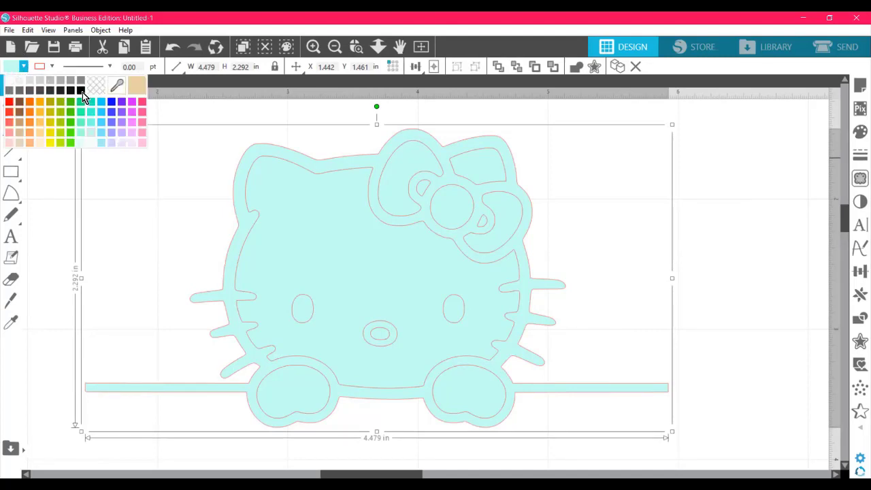
click(81, 91)
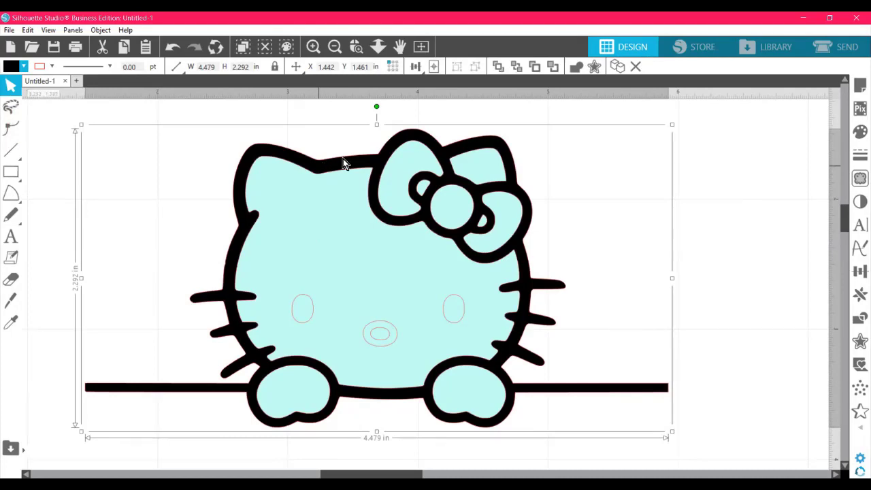
drag(342, 163, 266, 152)
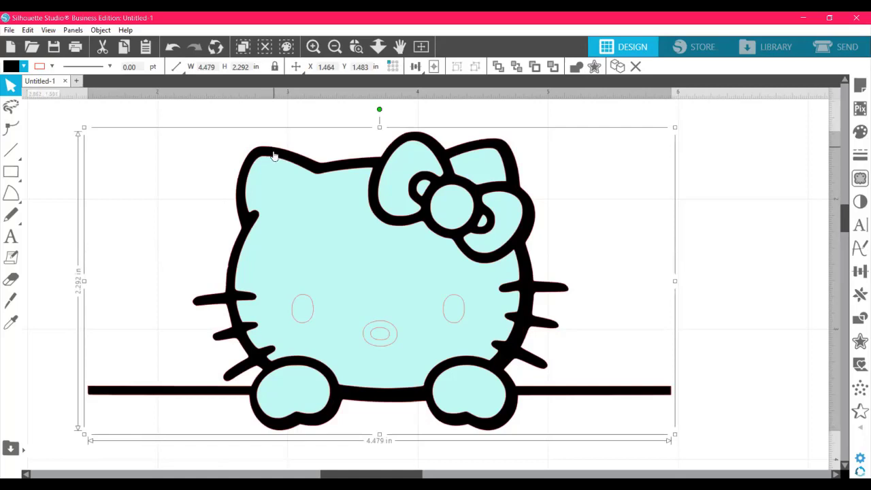
mouse_move(272, 152)
mouse_down()
mouse_move(402, 143)
mouse_move(262, 151)
mouse_move(269, 152)
mouse_up()
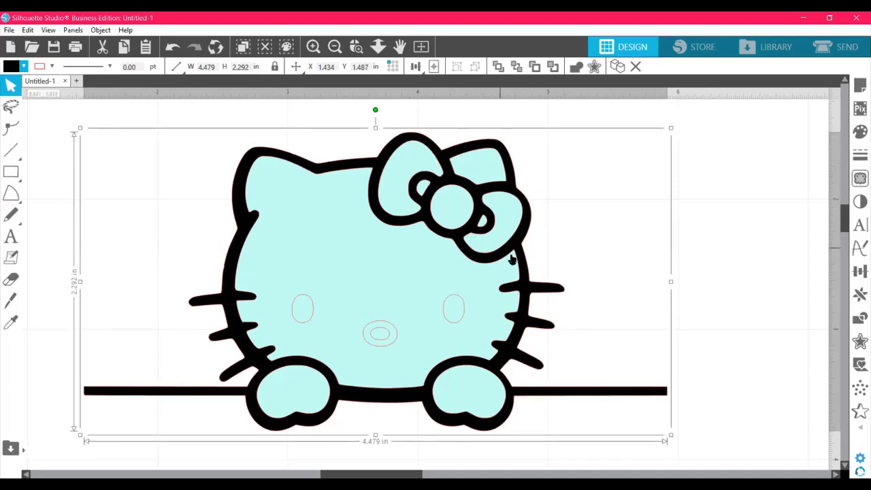
Fill the left loop of Hello Kitty's bow with bright pink
click(406, 165)
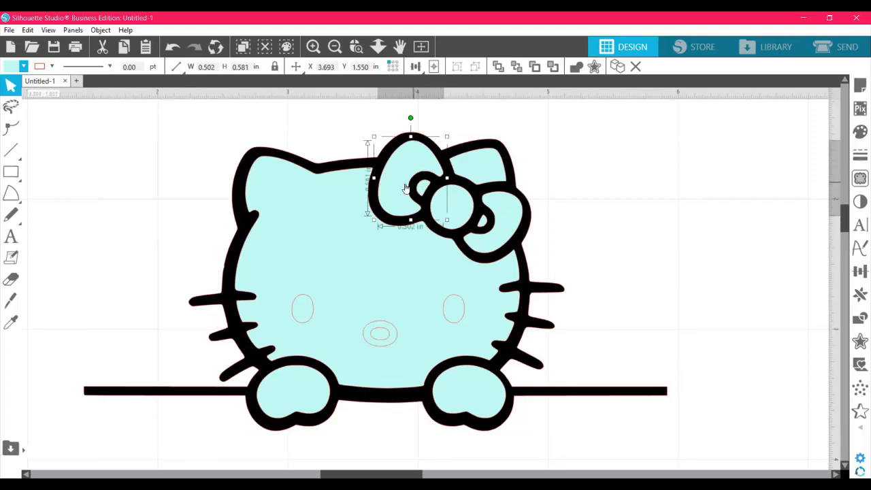
click(11, 68)
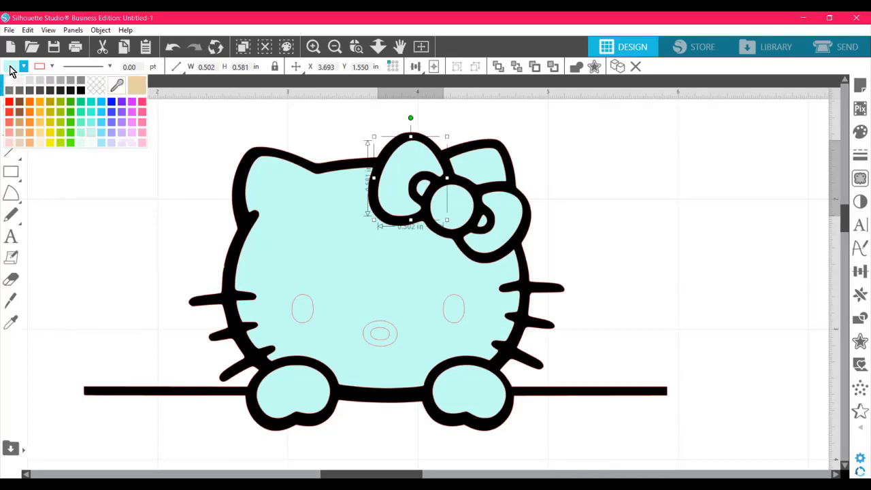
click(142, 102)
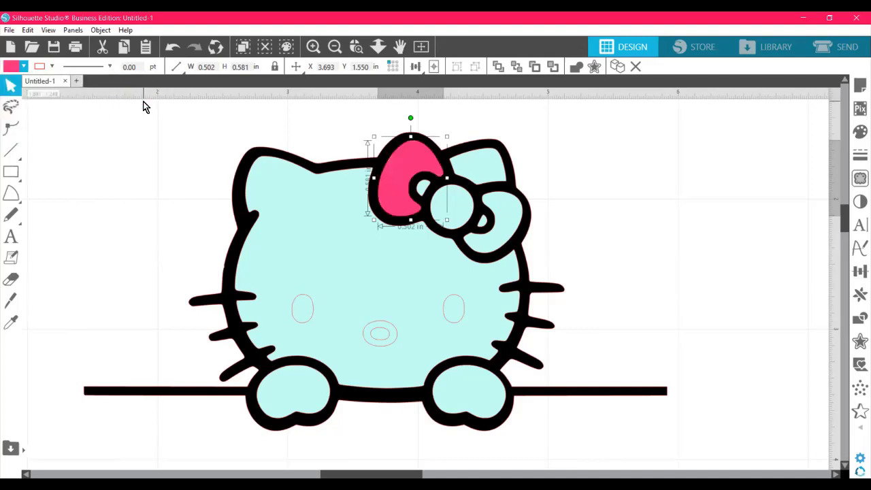
Fill the small inner fold of the bow's left loop with the same bright pink
click(631, 183)
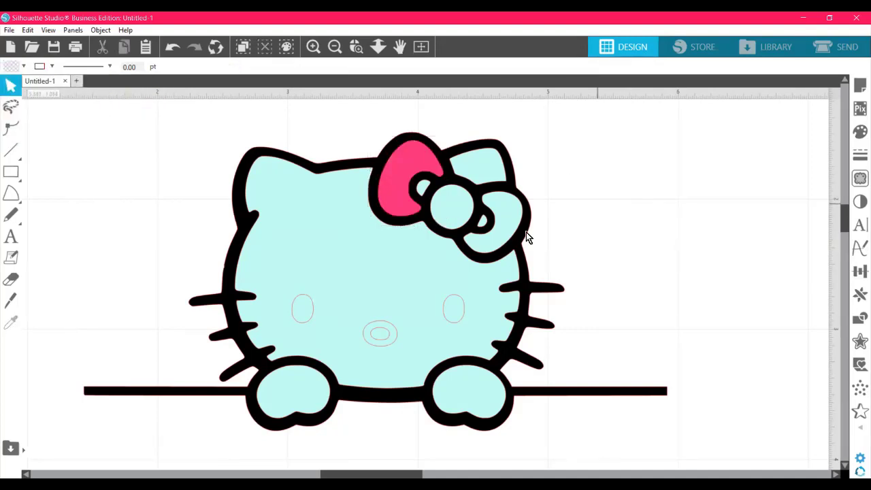
click(423, 187)
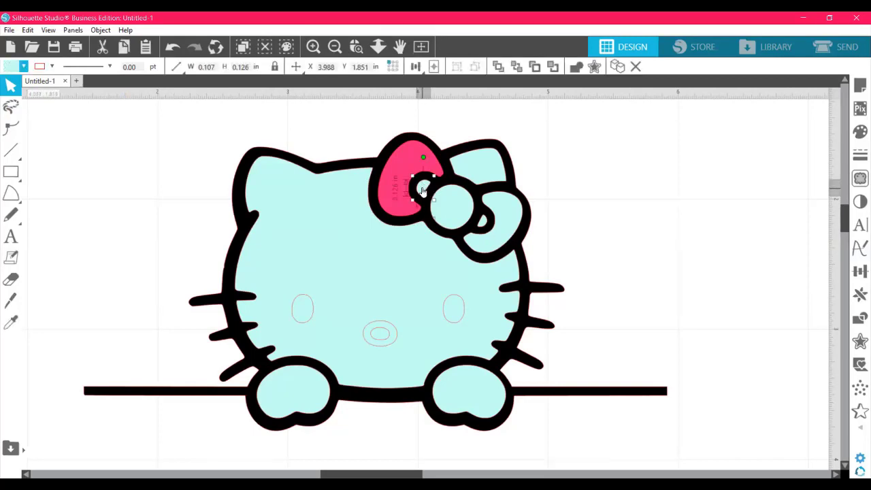
click(10, 68)
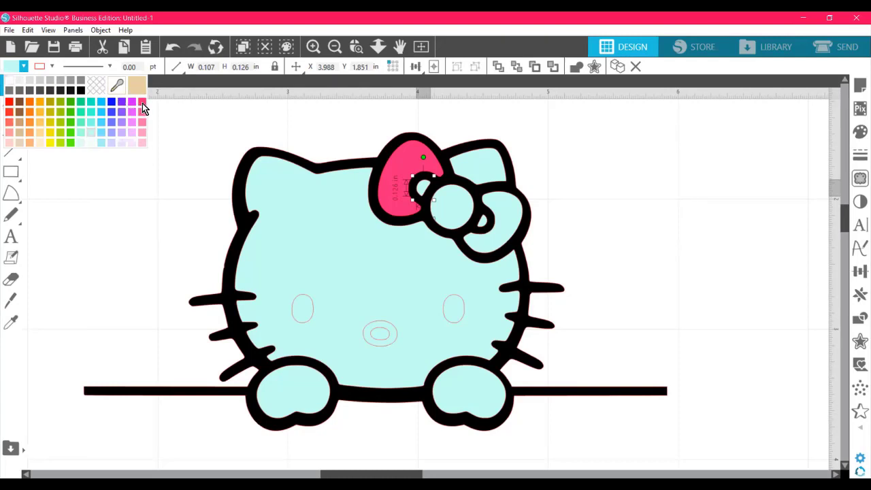
click(142, 103)
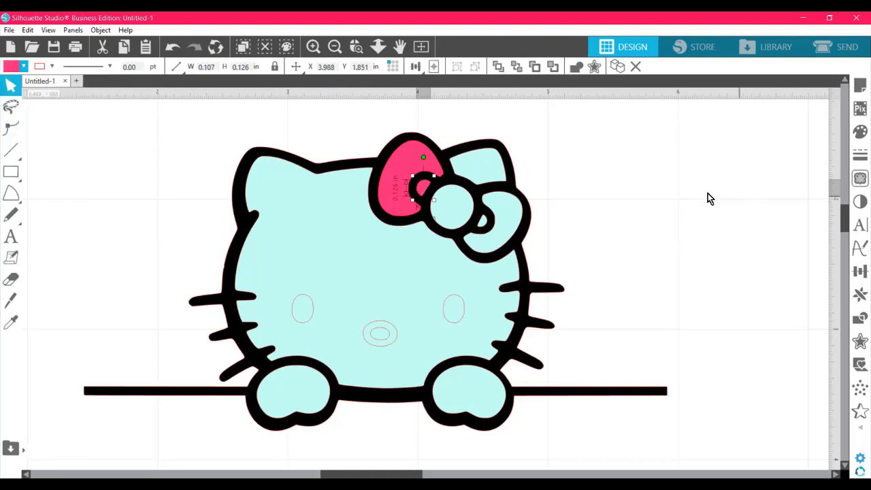
click(587, 165)
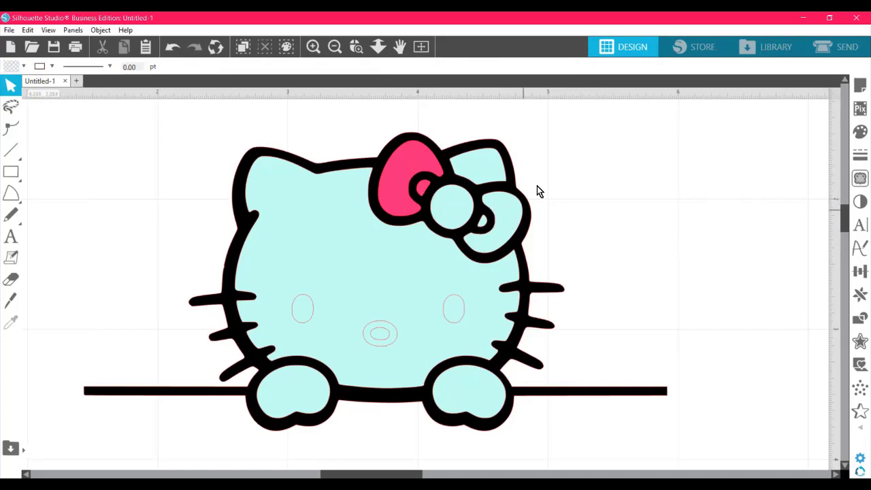
Fill the bow's center knot, right inner fold and right loop together with the pink sampled from the left loop
click(445, 204)
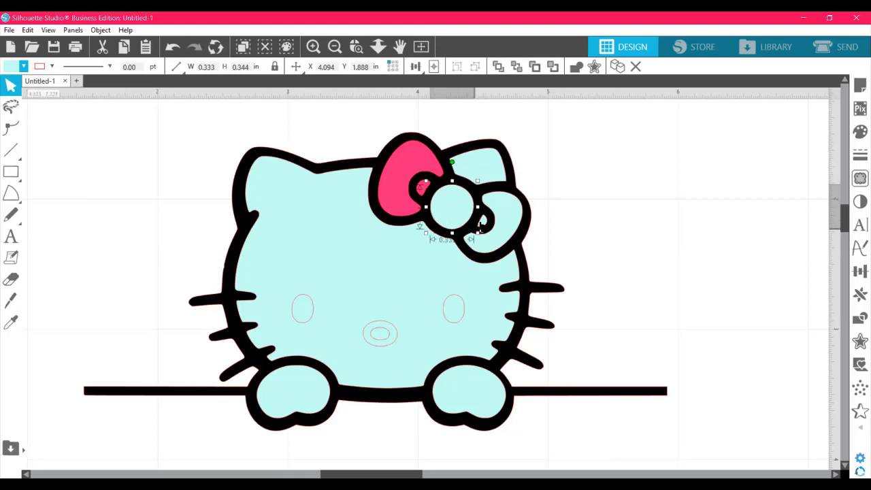
shift+click(483, 222)
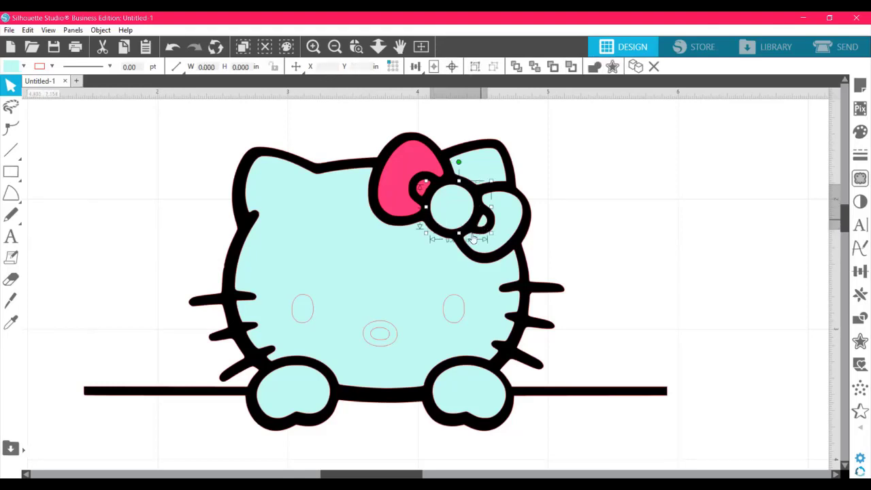
shift+click(512, 217)
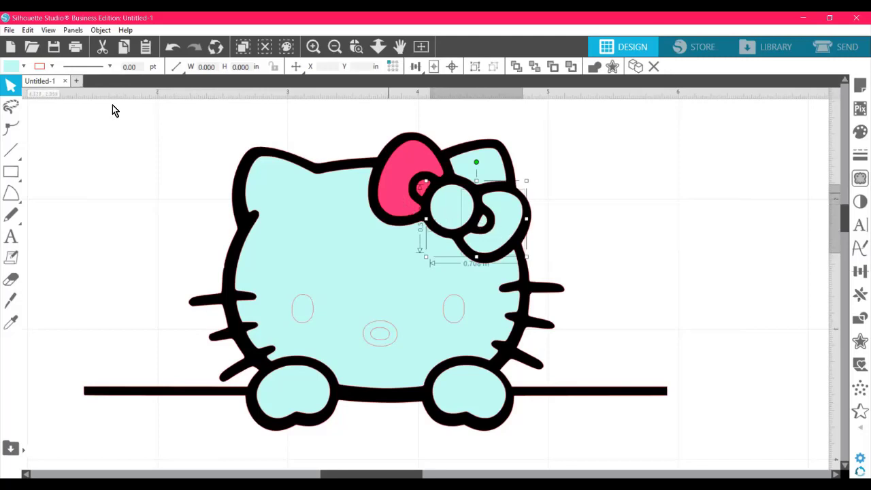
click(8, 68)
click(8, 68)
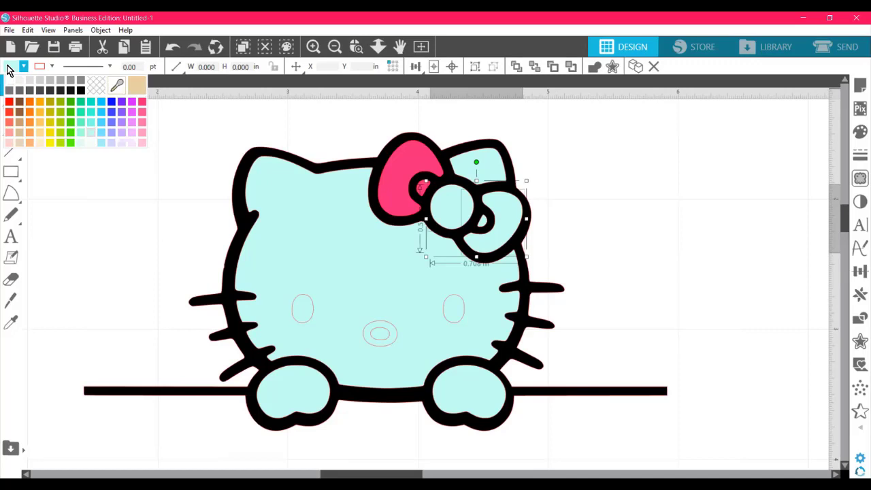
click(117, 95)
click(117, 95)
click(117, 95)
click(117, 89)
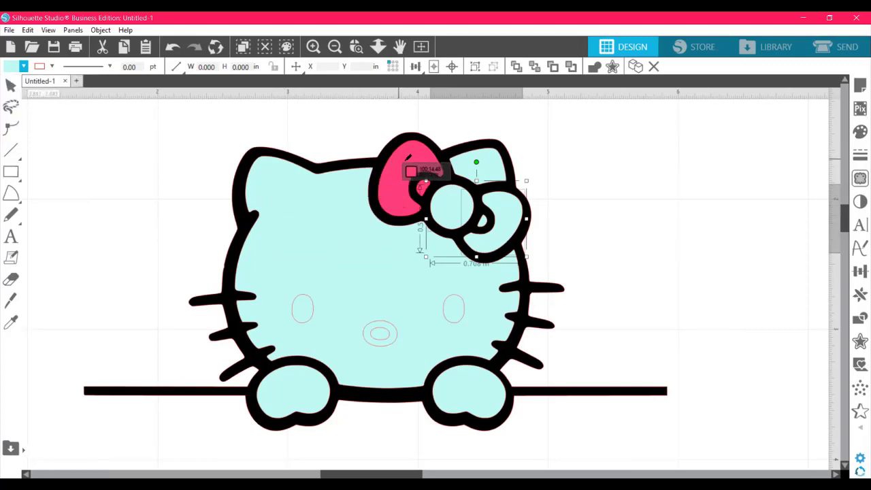
click(408, 162)
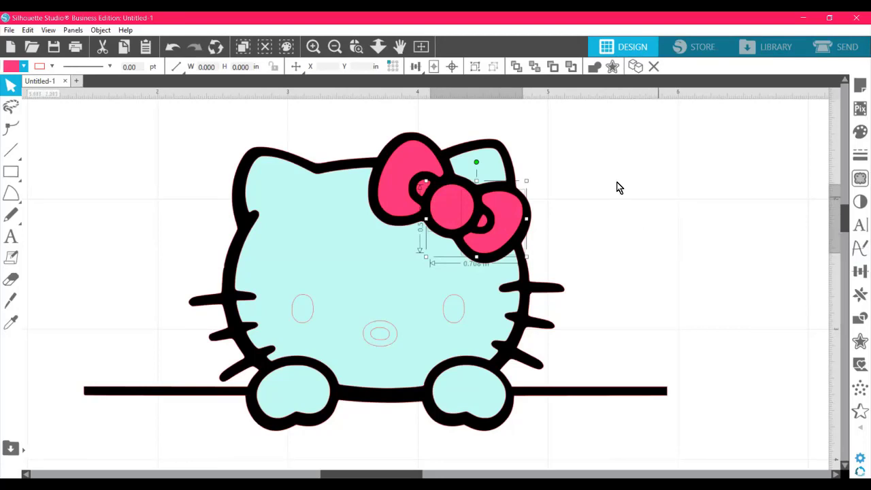
click(173, 169)
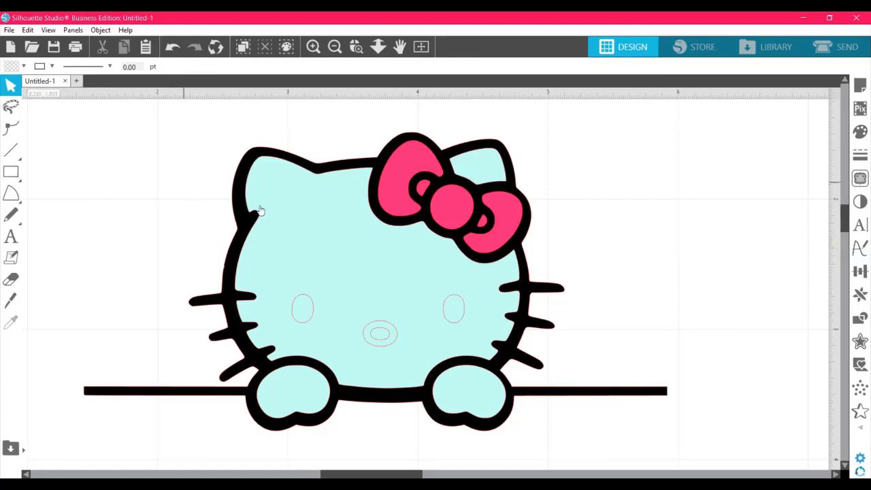
Fill the right ear, the face and both paws together with white
click(479, 166)
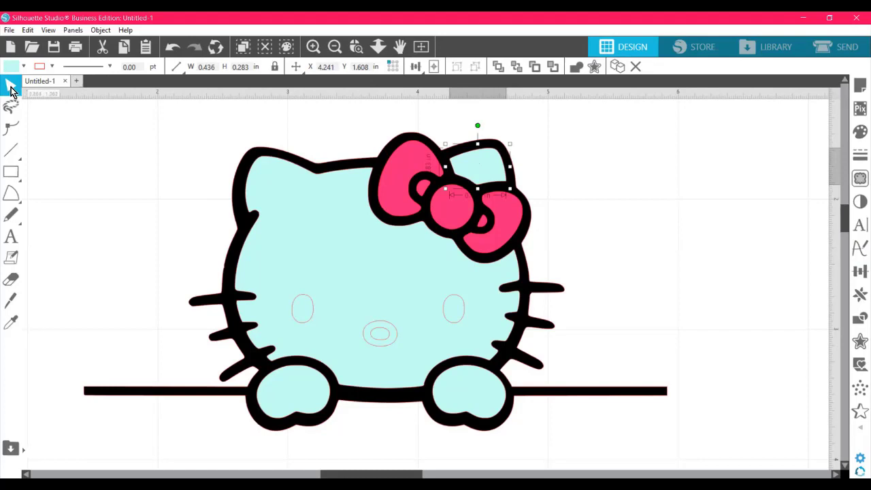
key(ctrl)
key(ctrl)
key(ctrl)
click(323, 189)
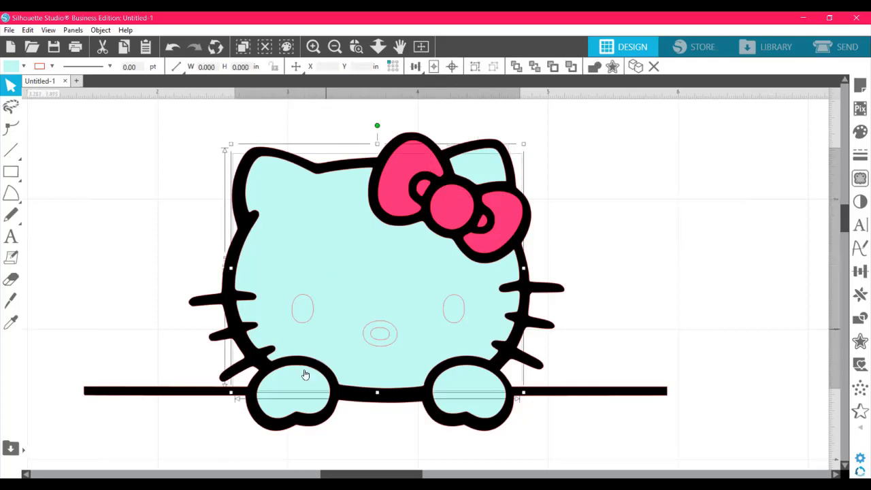
shift+click(288, 384)
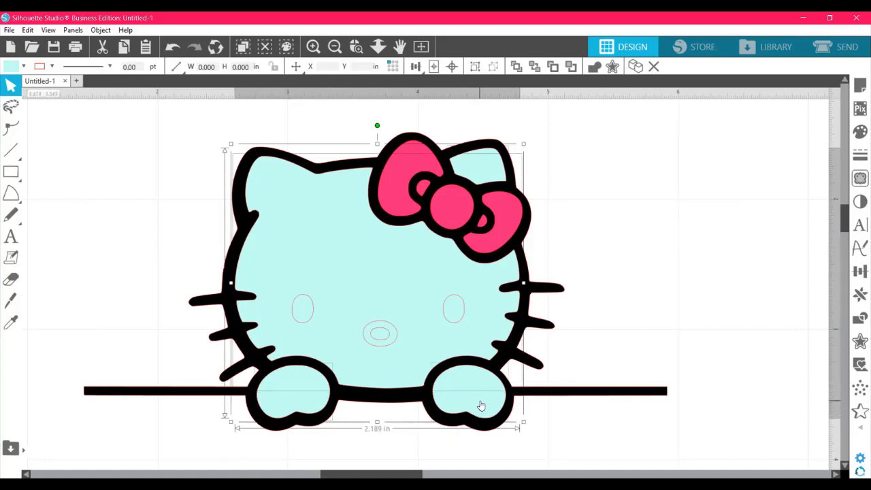
click(9, 67)
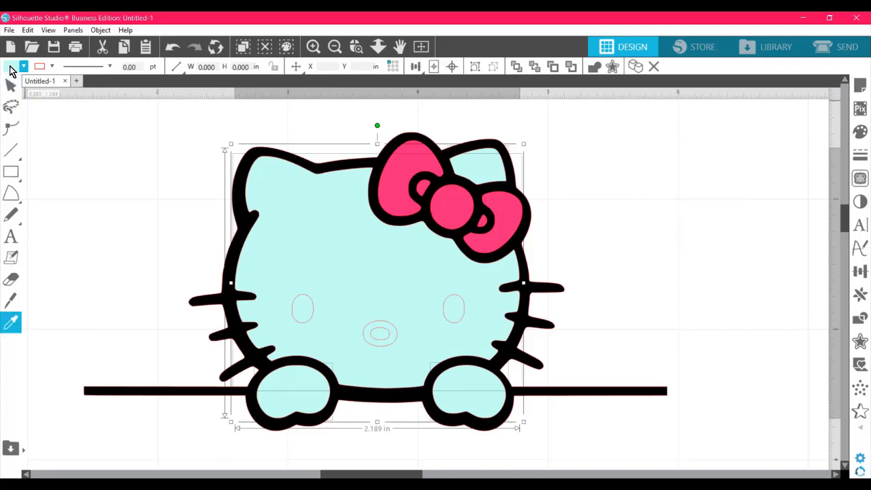
click(9, 67)
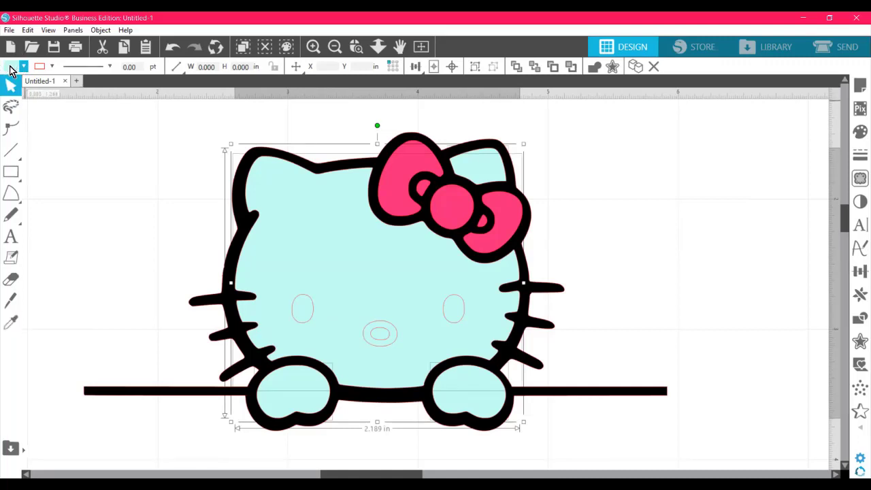
click(10, 67)
click(9, 67)
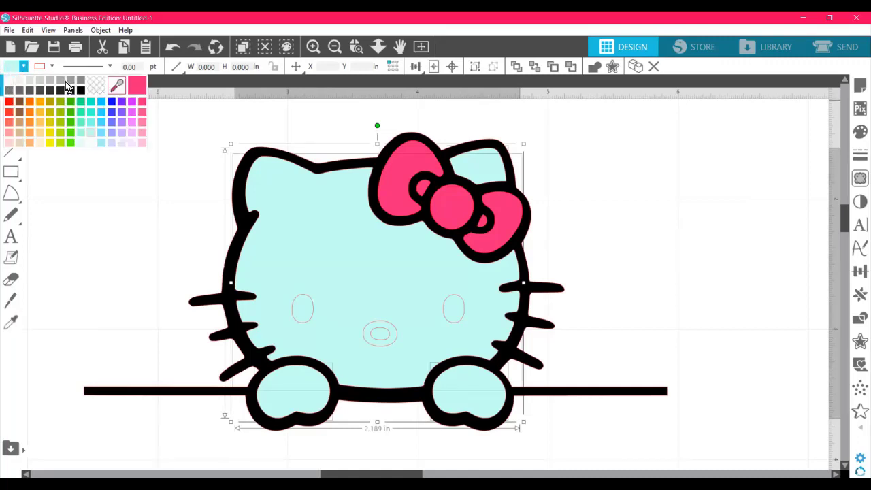
click(11, 82)
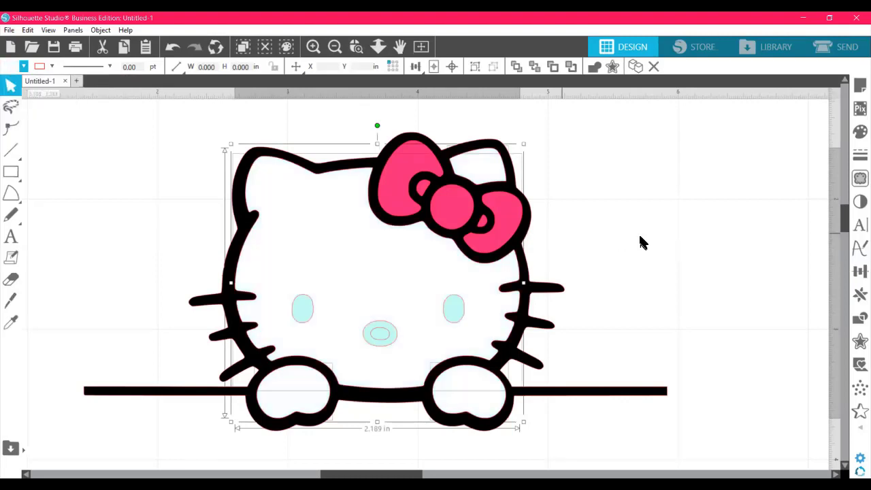
click(640, 237)
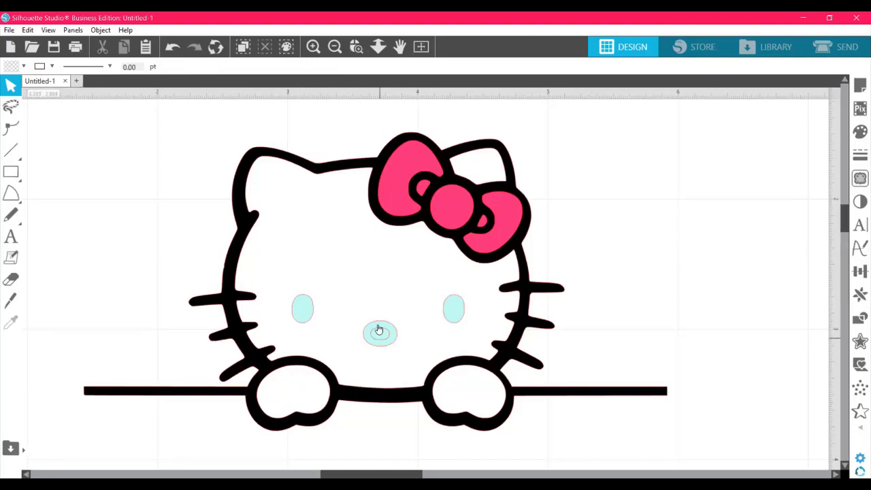
Move the white face piece aside to inspect the black layer beneath it, and return it to its place
click(304, 313)
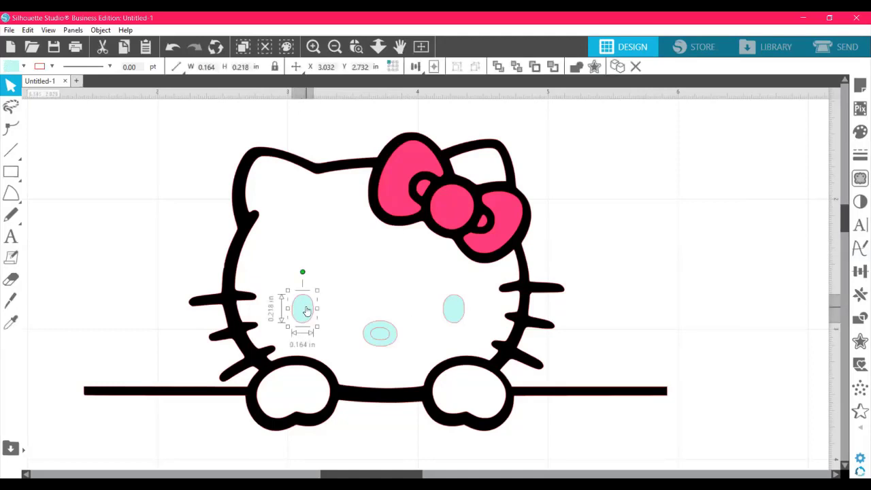
click(666, 265)
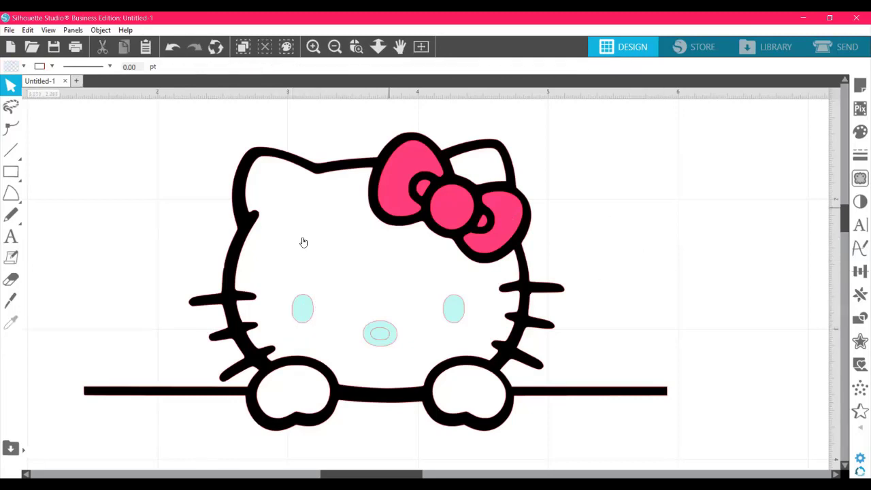
mouse_move(310, 253)
mouse_down()
mouse_move(330, 280)
mouse_move(585, 300)
mouse_move(608, 290)
mouse_move(387, 282)
mouse_move(305, 252)
mouse_up()
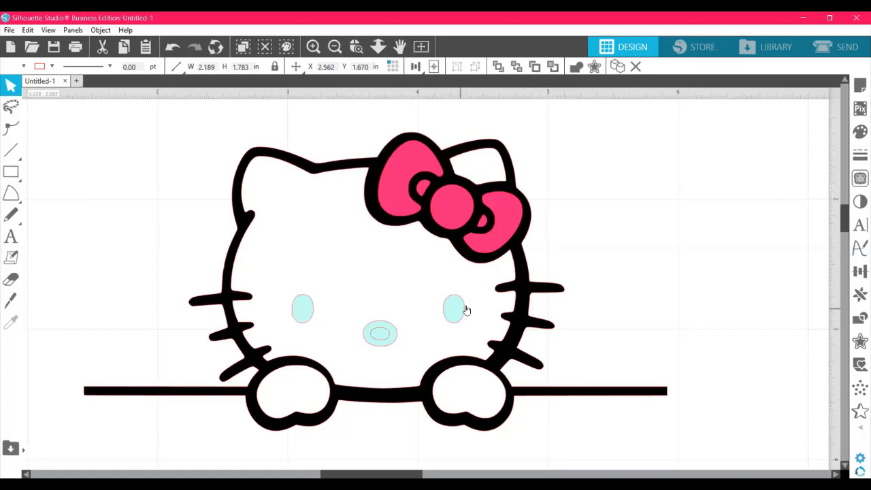
drag(252, 260, 374, 244)
click(252, 252)
drag(422, 262, 311, 279)
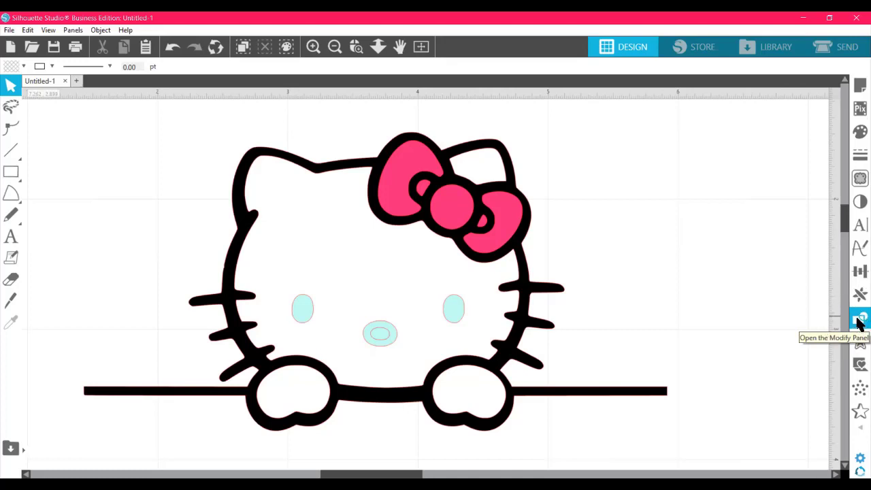
Subtract the left eye shape from the white face and shift the face to about X 2.593, Y 1.681 inches
click(858, 322)
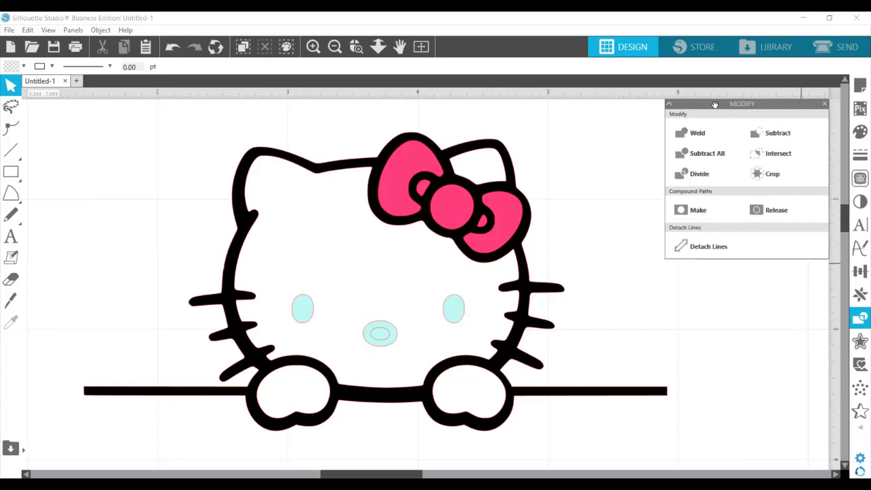
drag(714, 104, 628, 158)
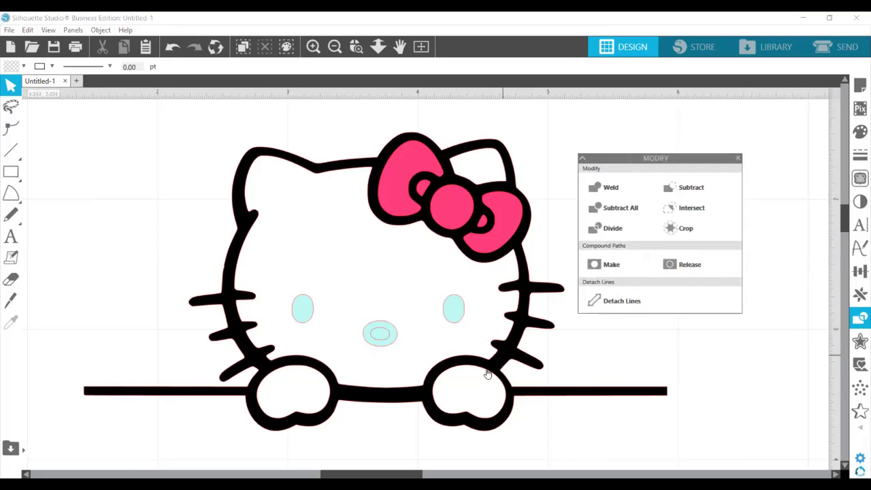
click(301, 311)
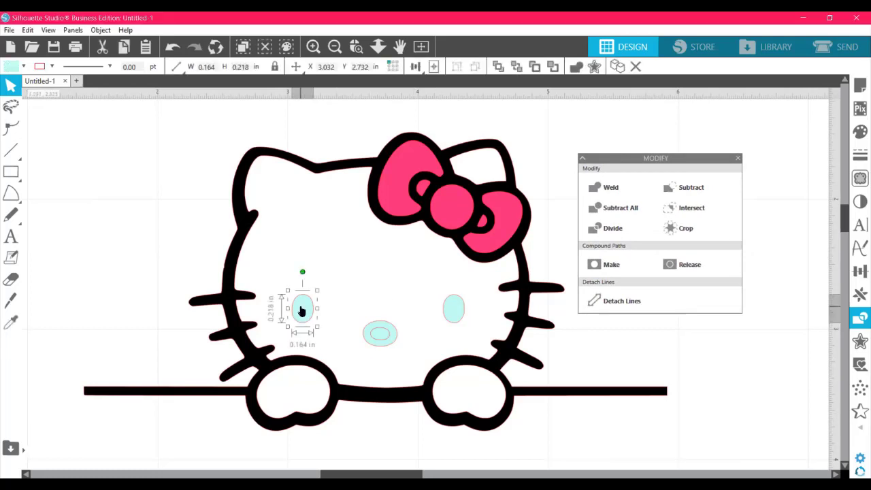
shift+click(349, 290)
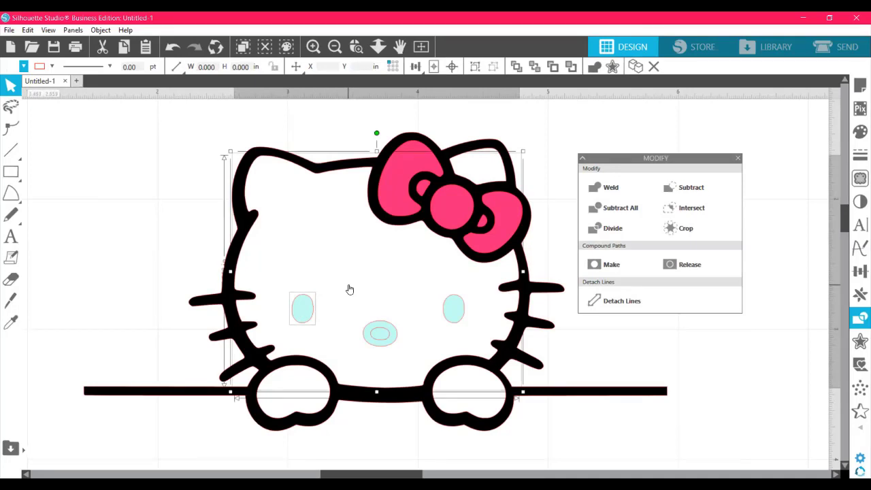
click(693, 192)
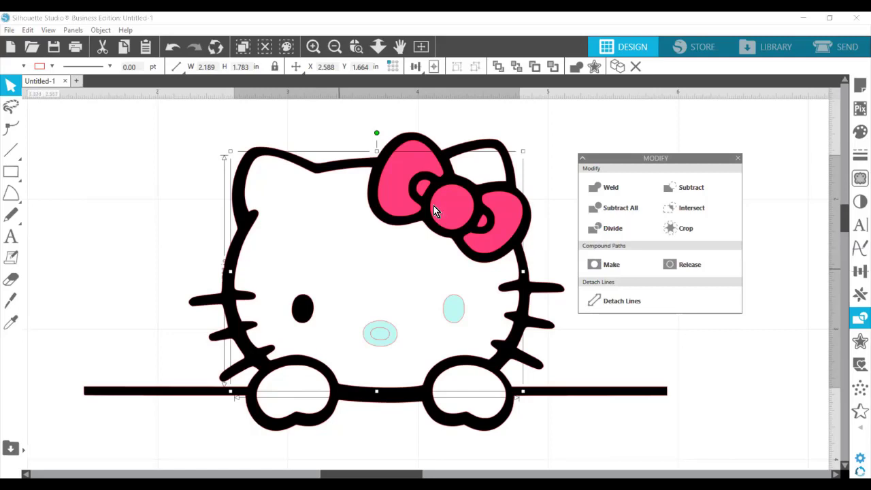
drag(433, 206, 340, 276)
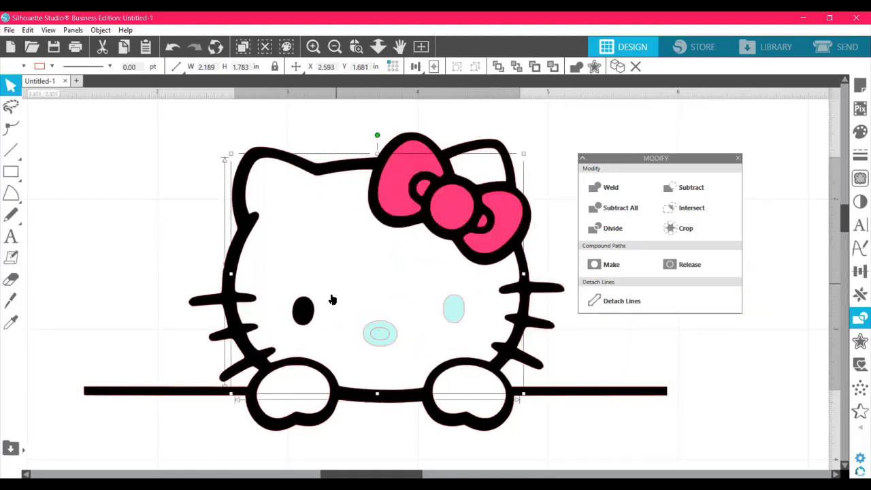
click(743, 360)
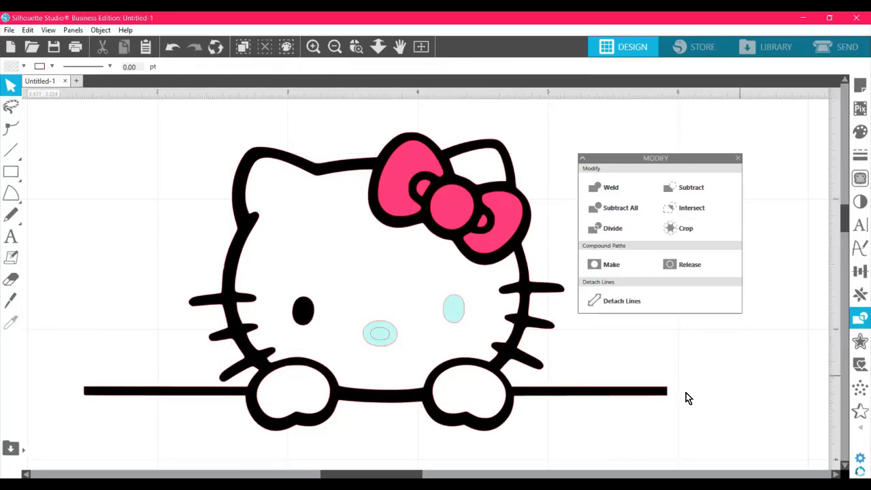
Subtract the right eye shape from the white face and shift the face to about X 2.558, Y 1.655 inches
click(456, 308)
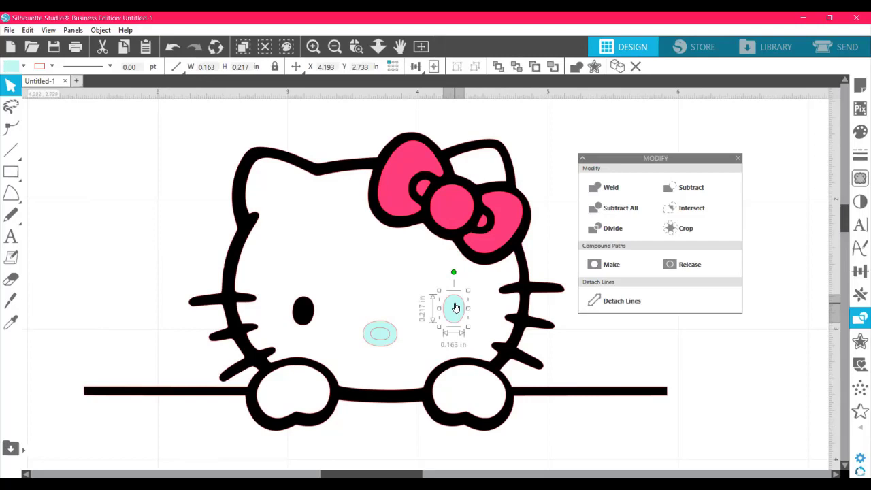
click(428, 272)
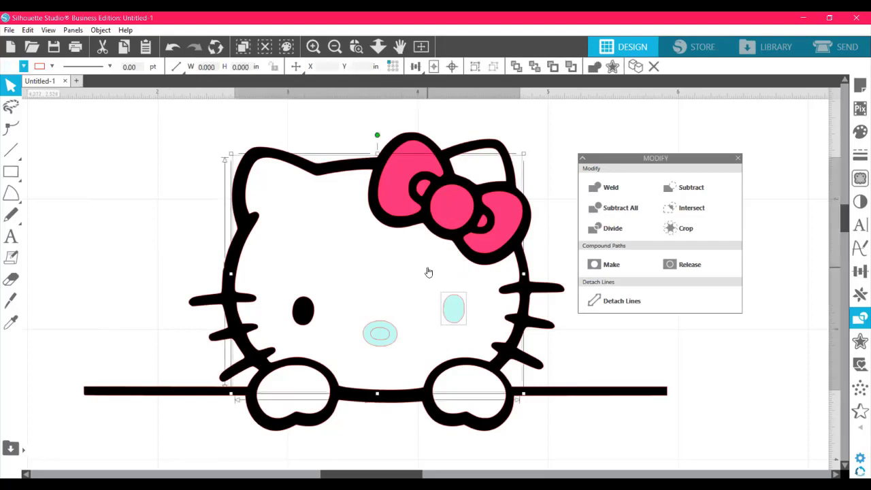
click(698, 187)
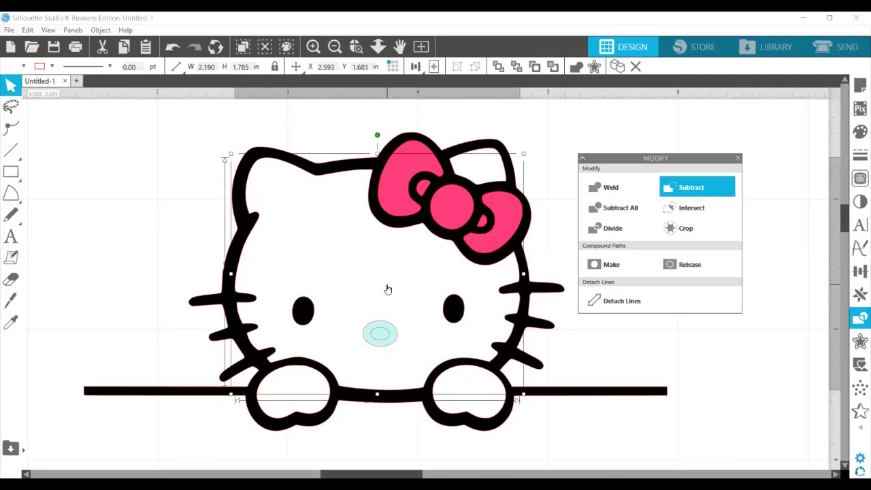
drag(410, 241, 382, 281)
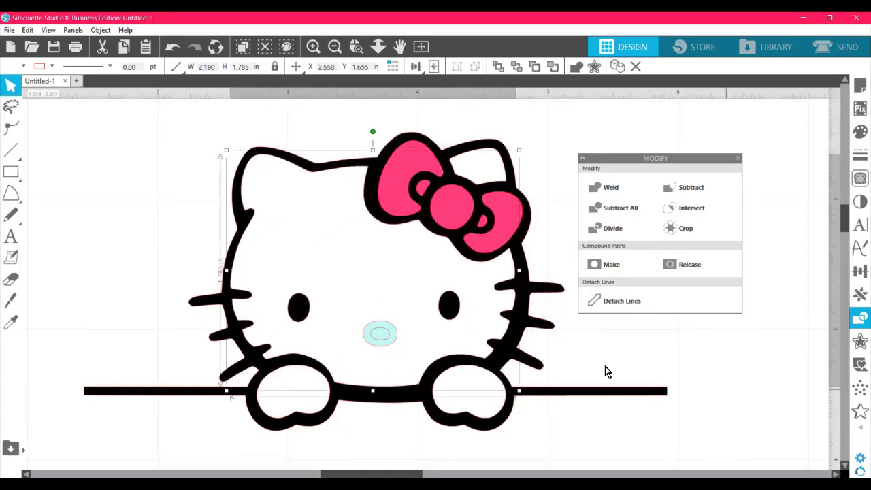
Fill the inner nose oval at the center of the face with orange, RGB (255,120,23)
click(380, 335)
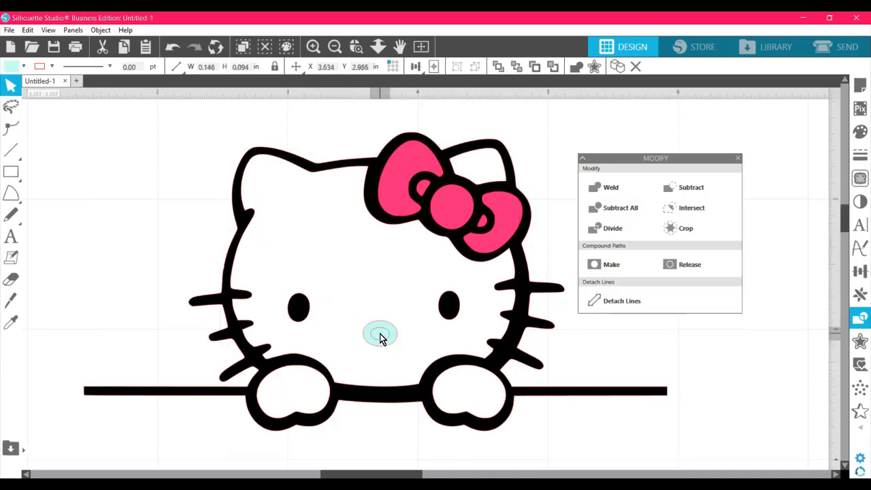
click(361, 300)
click(365, 440)
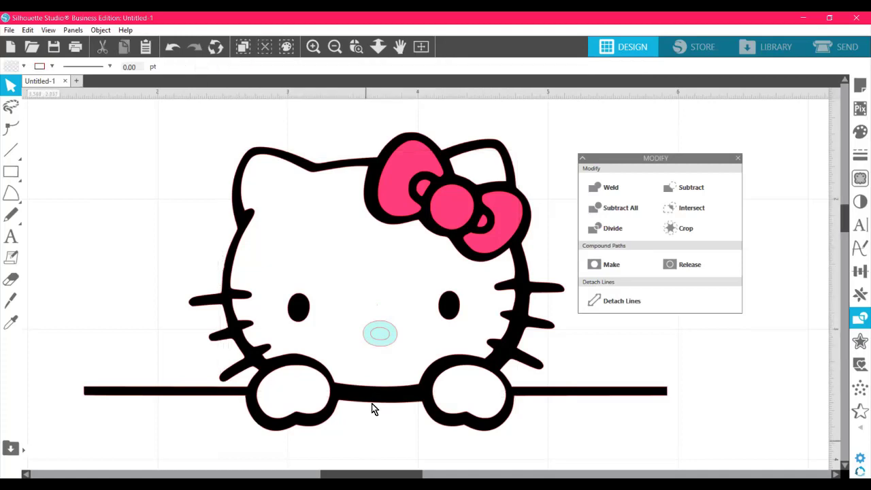
click(380, 334)
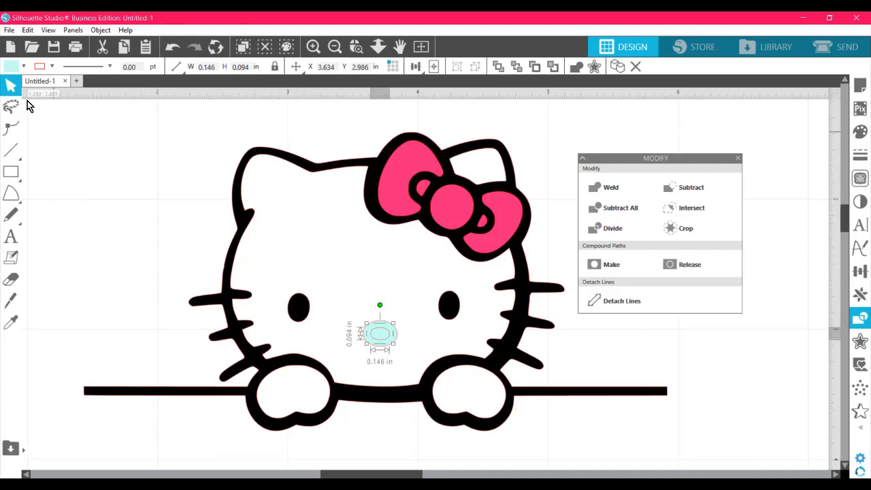
click(12, 67)
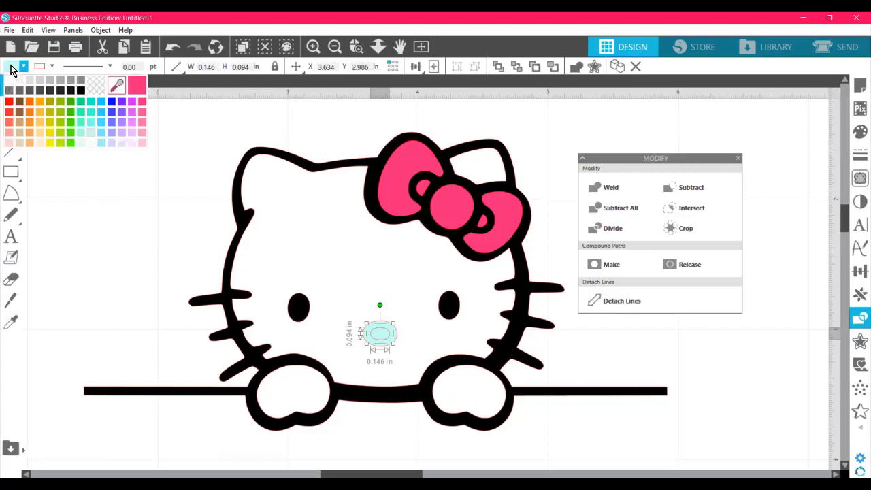
click(29, 113)
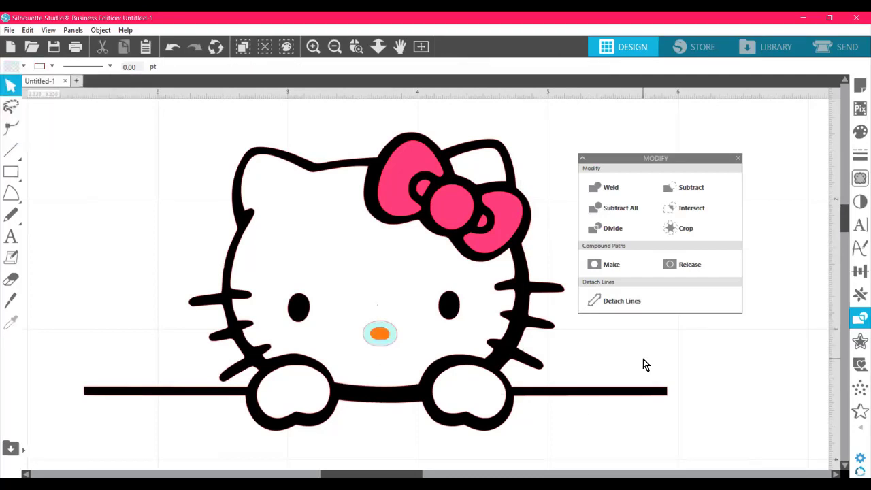
Subtract the outer nose oval from the white face piece, and move the Modify options clear of the drawing
click(390, 365)
click(384, 346)
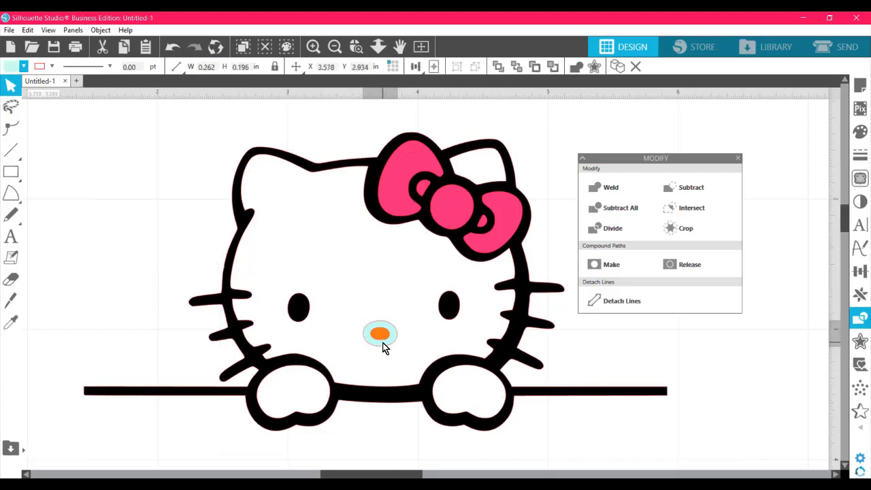
shift+click(400, 280)
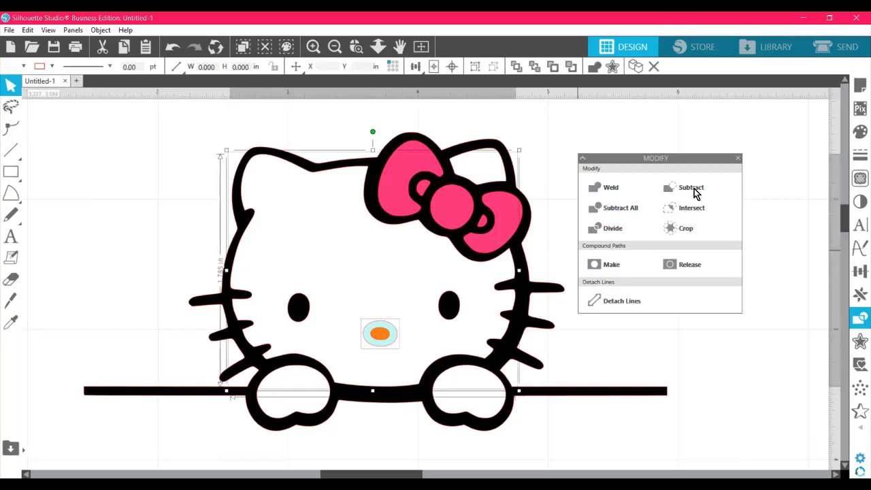
click(695, 191)
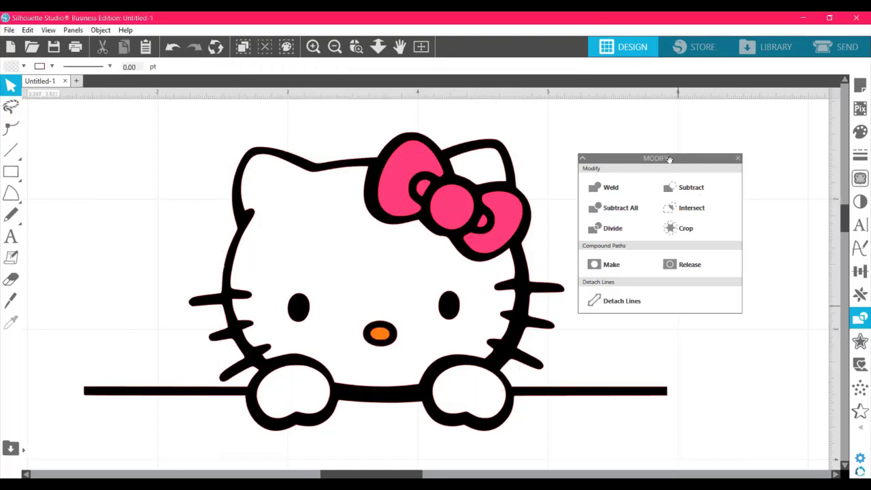
drag(669, 158, 728, 134)
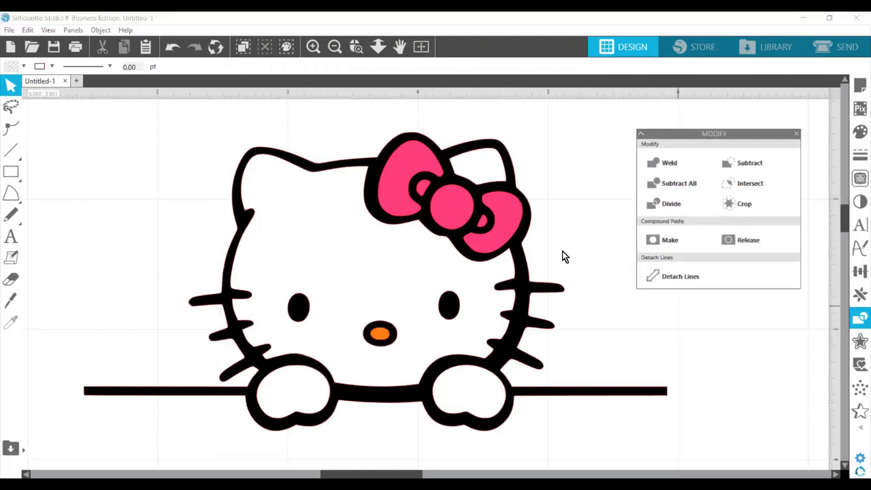
Shift the white face to about X 2.585, Y 1.666, the orange nose to X 3.652, Y 3.003 and the left bow loop to X 3.671, Y 1.550 inches
click(426, 268)
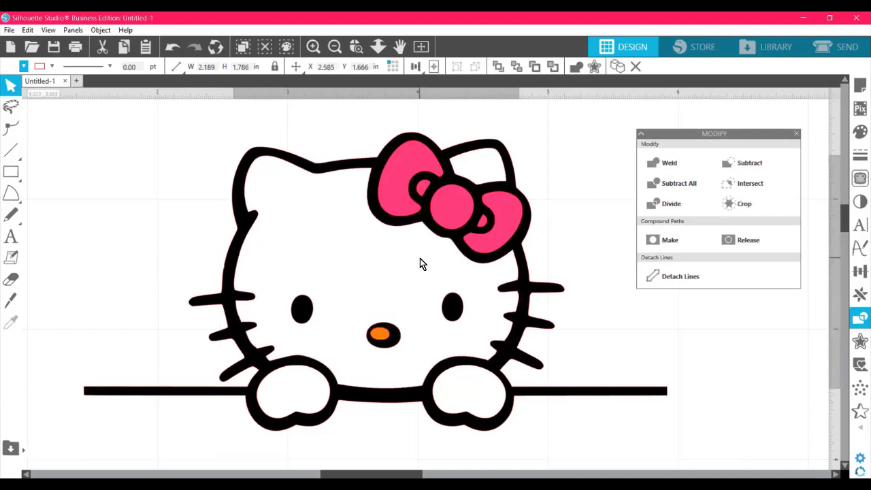
click(385, 337)
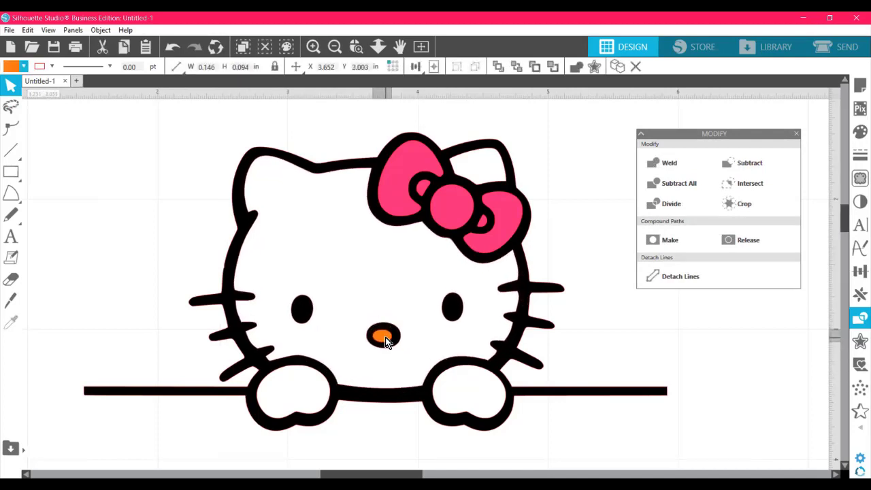
key(Escape)
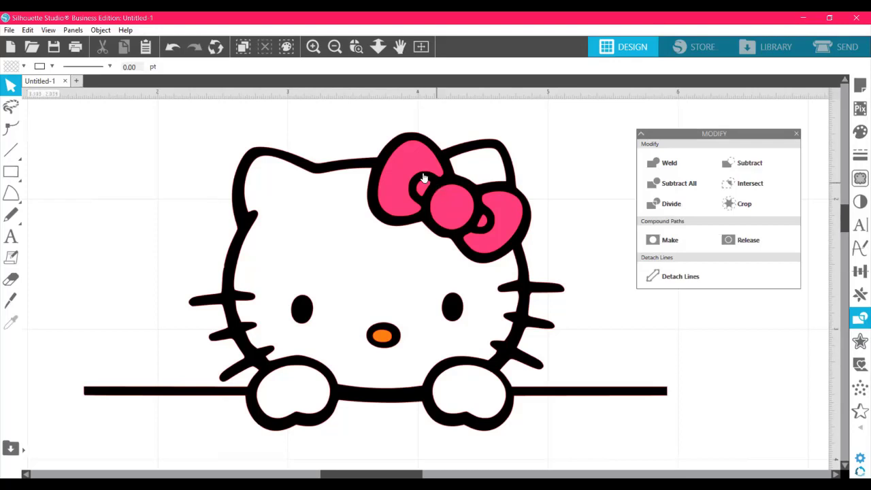
mouse_move(405, 175)
mouse_down()
mouse_move(331, 188)
mouse_move(346, 181)
mouse_move(284, 181)
mouse_move(406, 172)
mouse_up()
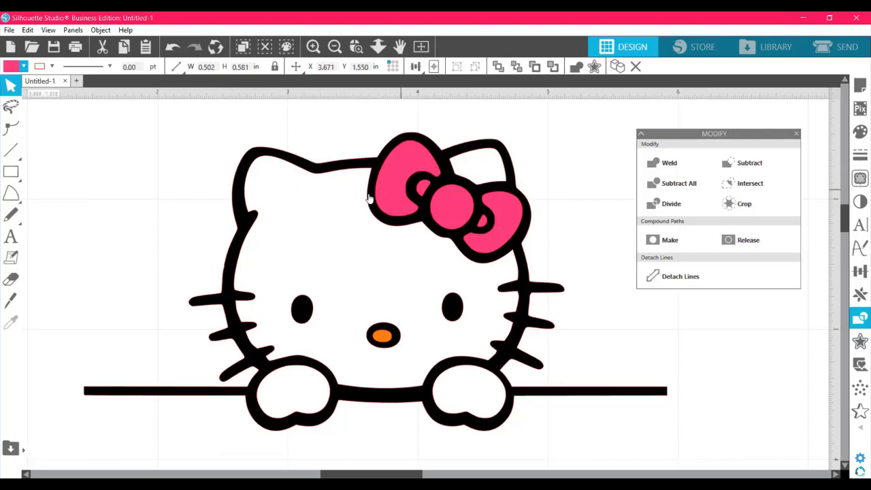
click(437, 246)
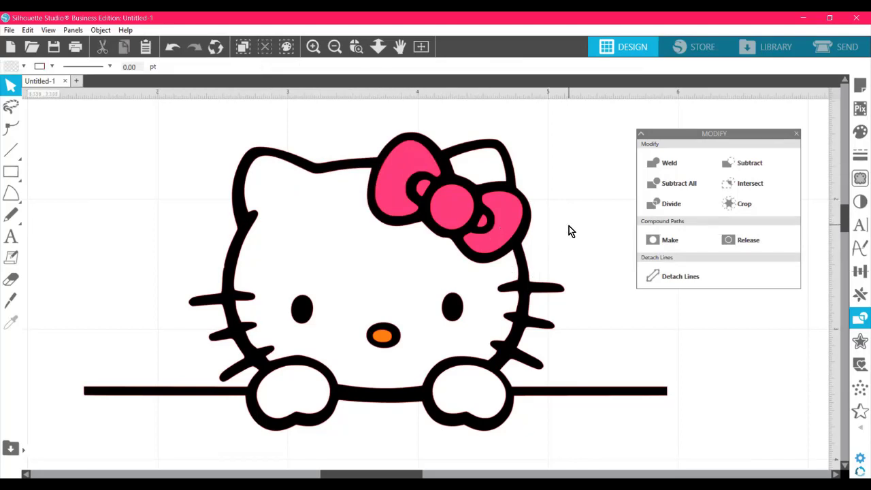
Open Select by Color, place it beside the drawing, and list the design's colors by fill
click(26, 30)
click(26, 30)
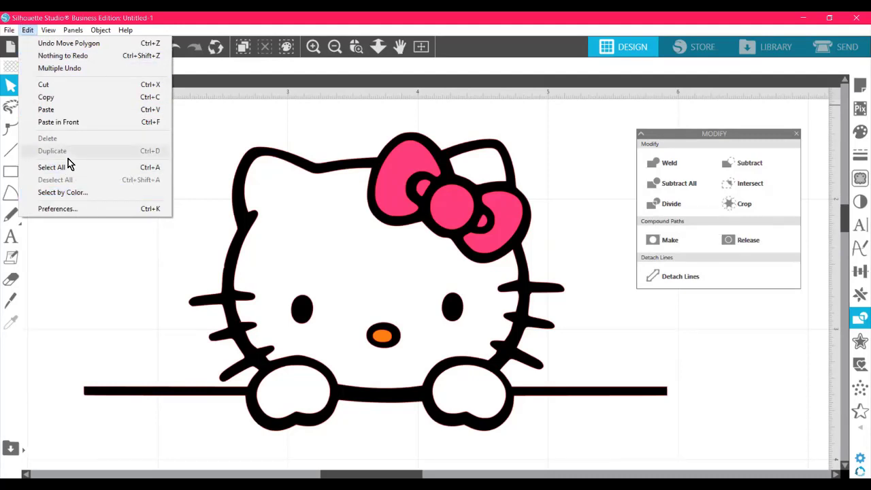
click(76, 192)
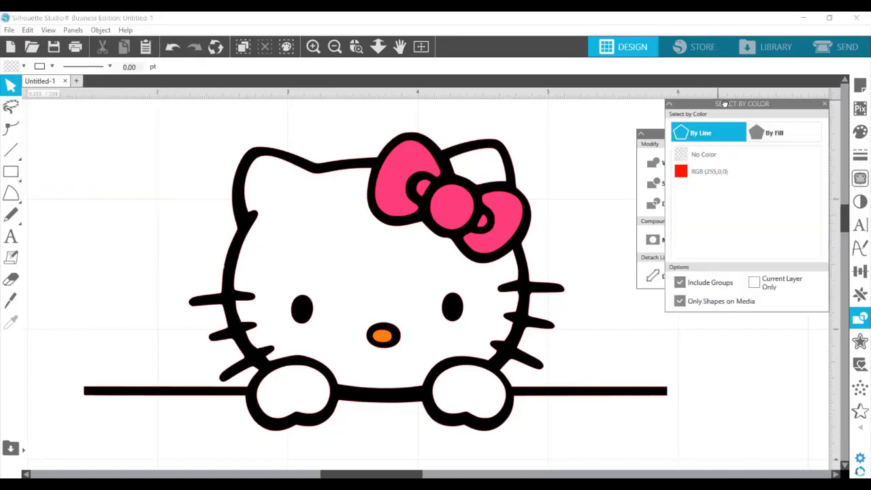
drag(722, 110, 111, 139)
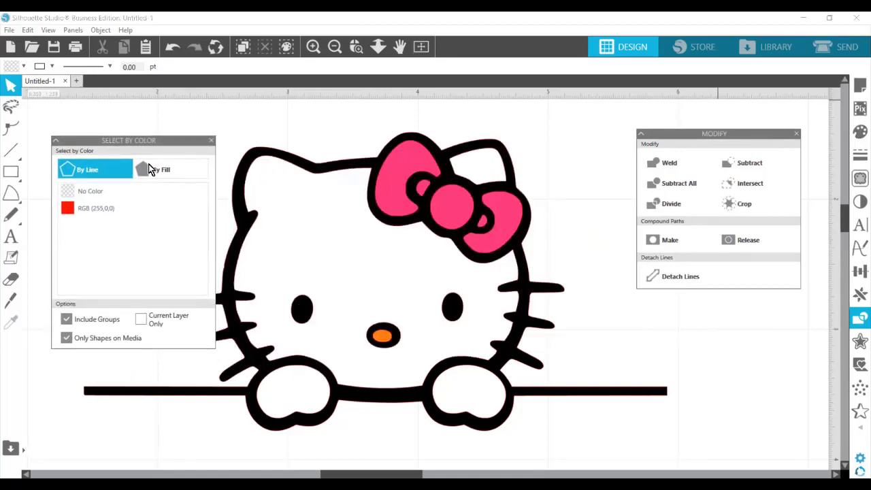
click(151, 166)
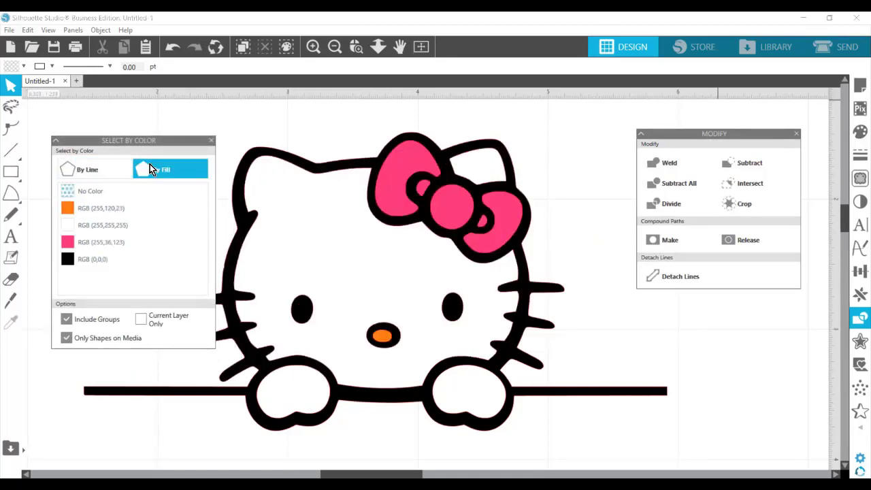
click(82, 170)
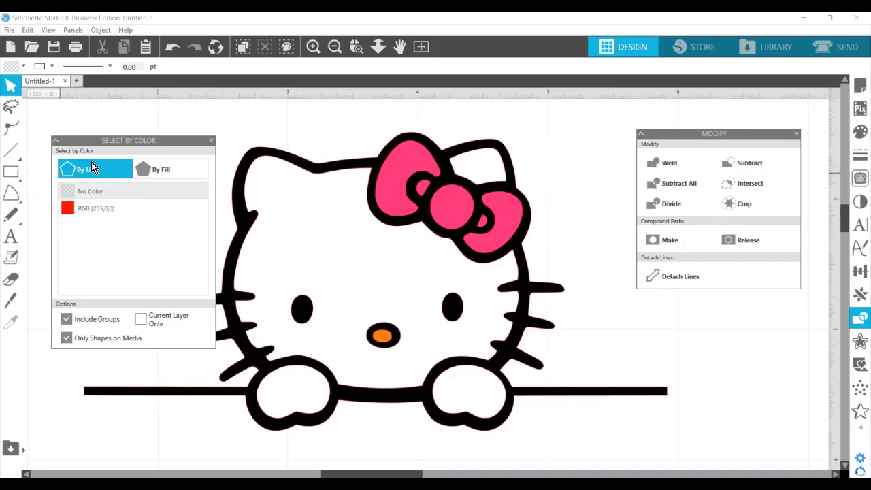
click(181, 174)
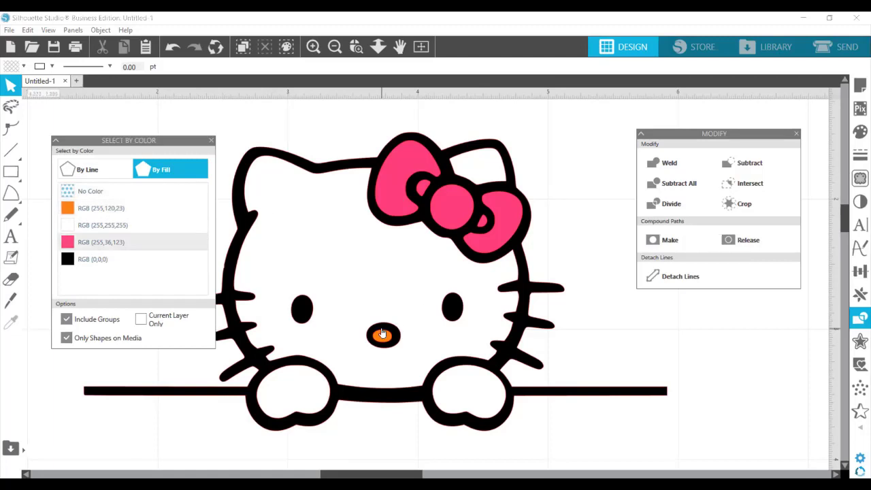
Select all white-filled shapes, RGB (255,255,255), by color, merge them into one compound path, and nudge the merged piece slightly
click(115, 226)
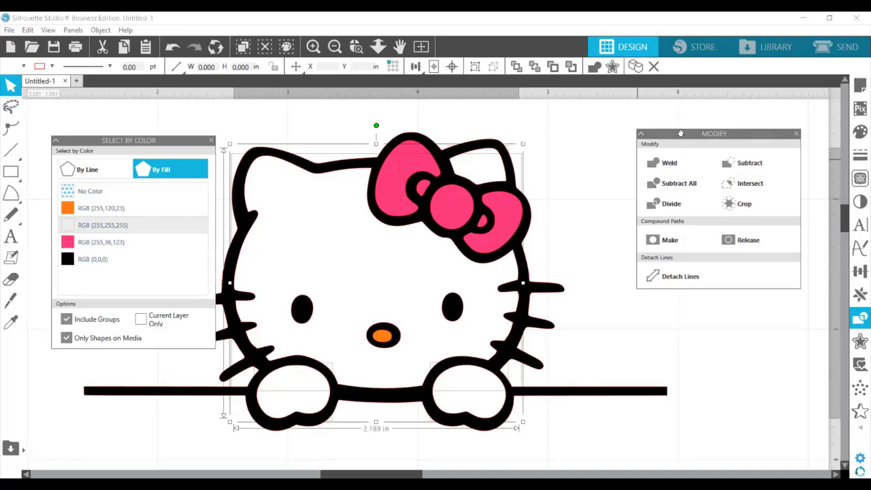
drag(680, 132, 626, 152)
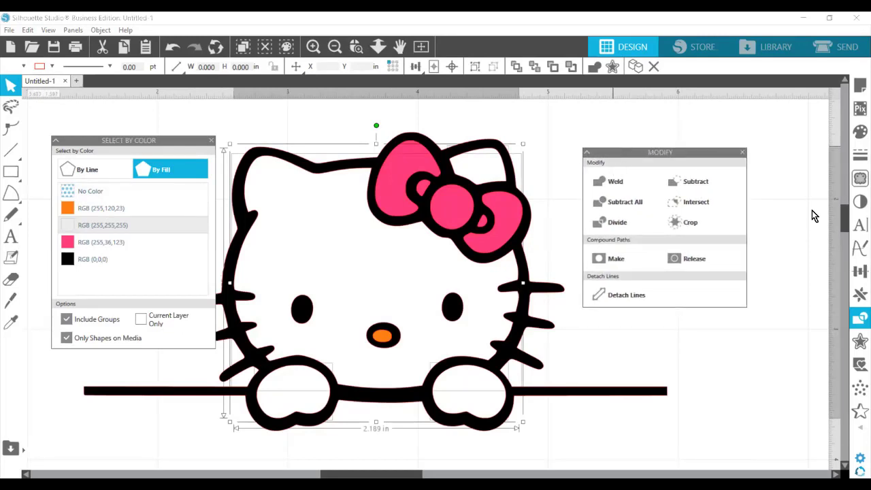
click(858, 319)
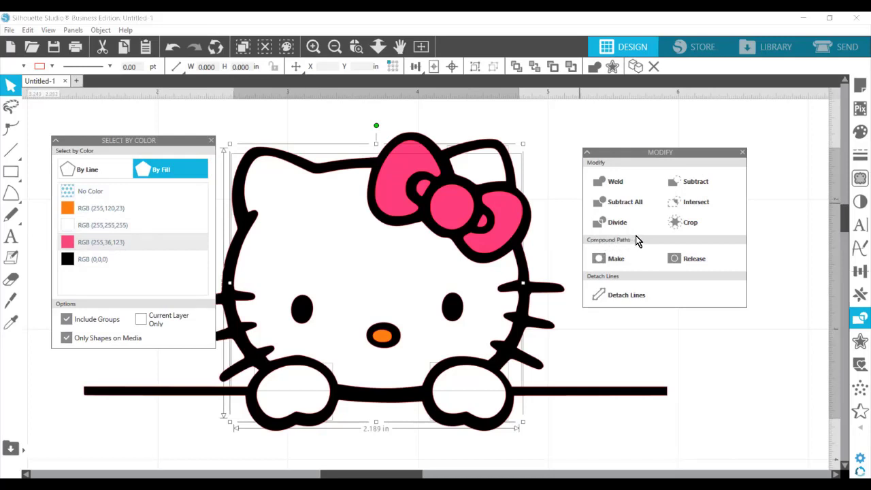
click(614, 262)
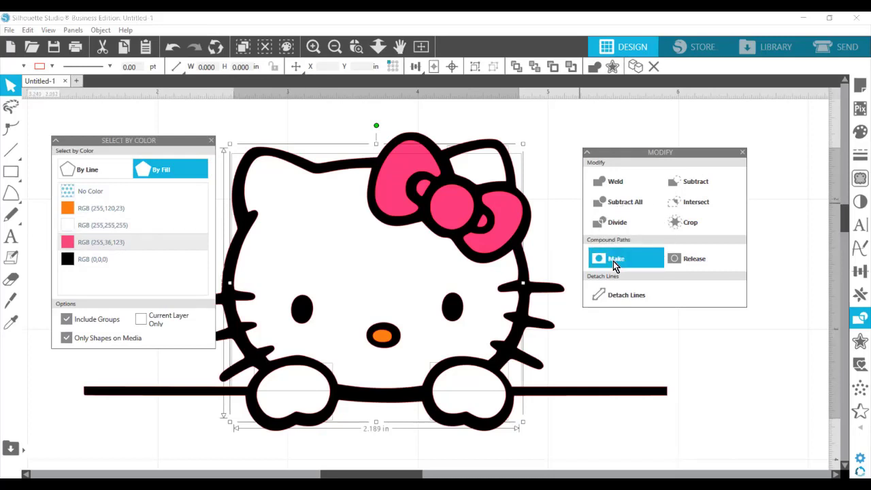
click(614, 262)
click(614, 262)
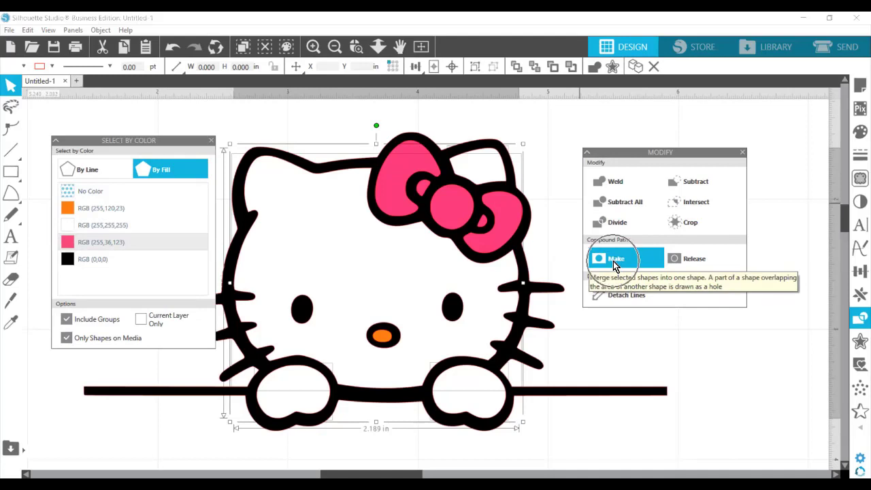
key(ctrl)
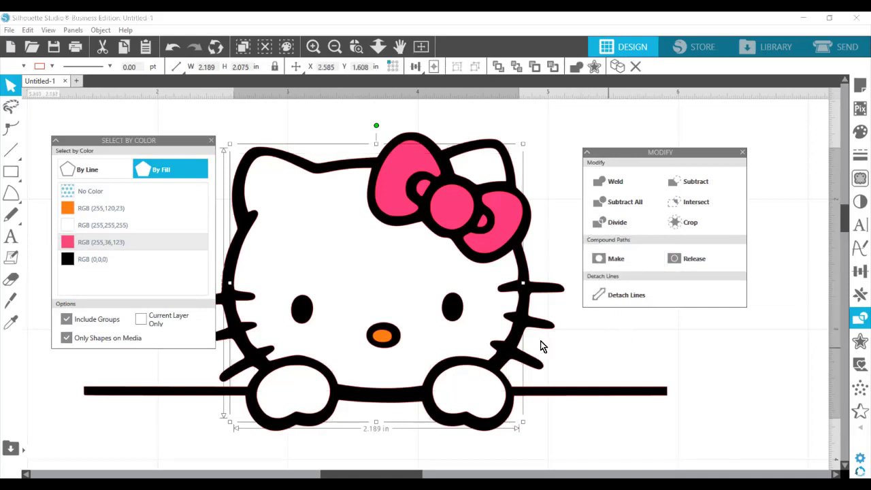
mouse_move(398, 276)
mouse_down()
mouse_move(494, 302)
mouse_move(356, 292)
mouse_move(354, 210)
mouse_move(428, 224)
mouse_move(404, 280)
mouse_move(369, 272)
mouse_move(426, 272)
mouse_move(385, 266)
mouse_move(415, 280)
mouse_move(411, 254)
mouse_move(397, 271)
mouse_up()
click(704, 357)
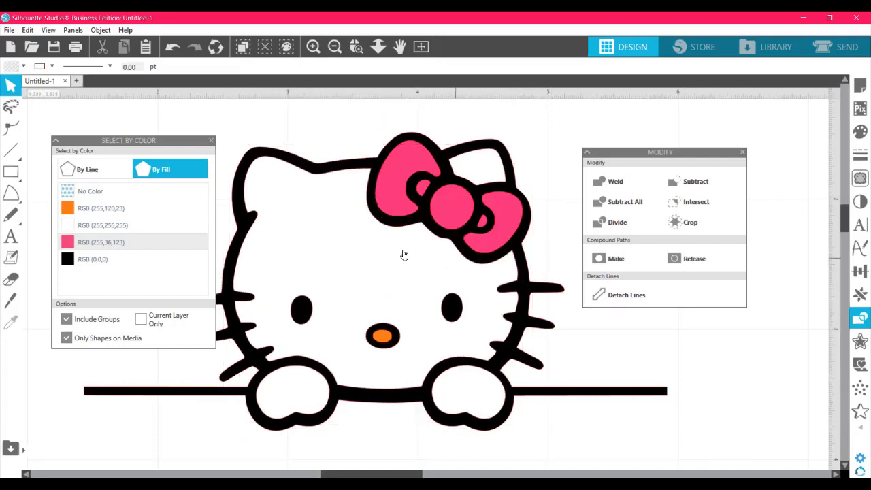
Move the pink bow pieces apart to check whether they are separate, and undo the moves
drag(459, 216, 540, 148)
drag(412, 175, 397, 143)
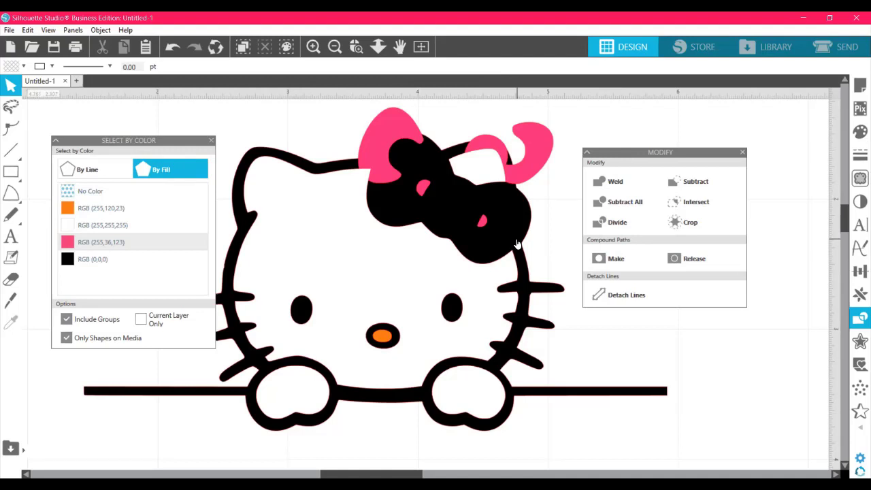
key(ctrl+z)
key(ctrl+z)
key(ctrl+z)
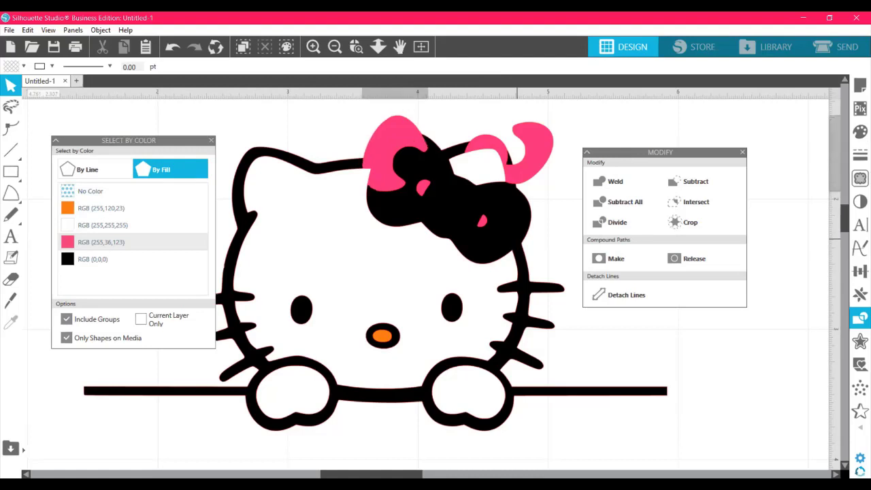
key(ctrl+z)
key(ctrl+z)
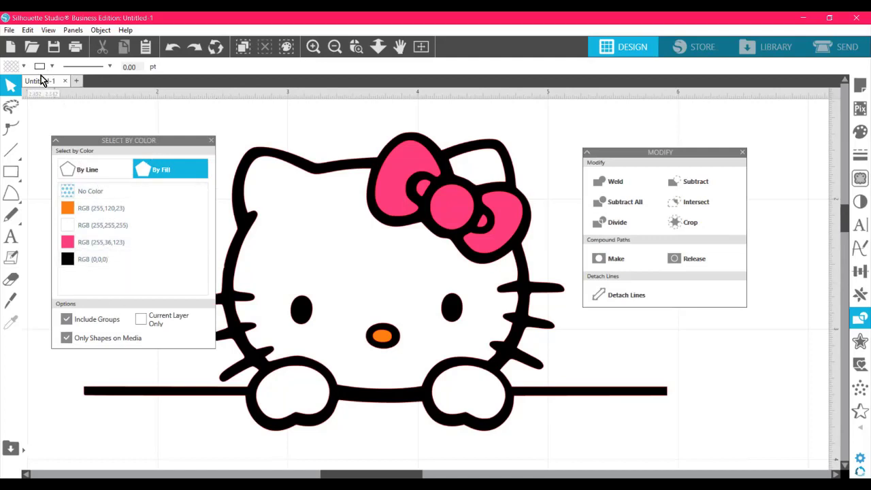
Select all pink-filled shapes, RGB (255,36,123), by color and merge them into one compound path
click(28, 30)
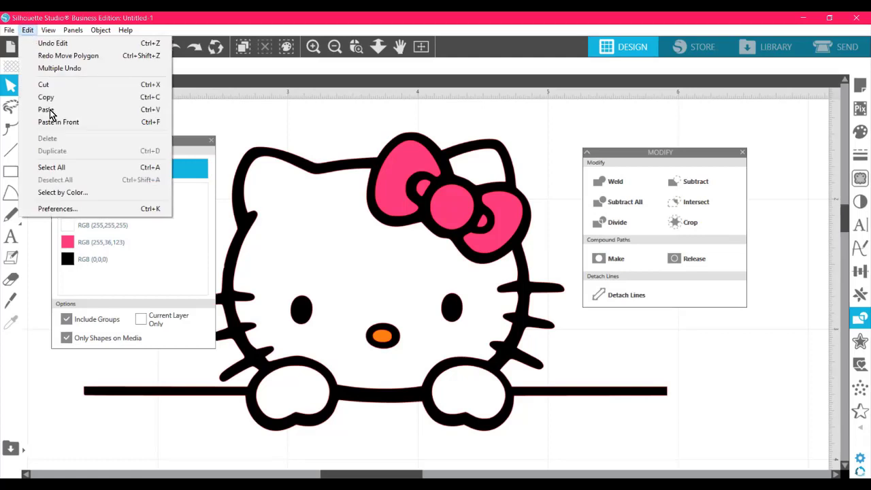
click(68, 193)
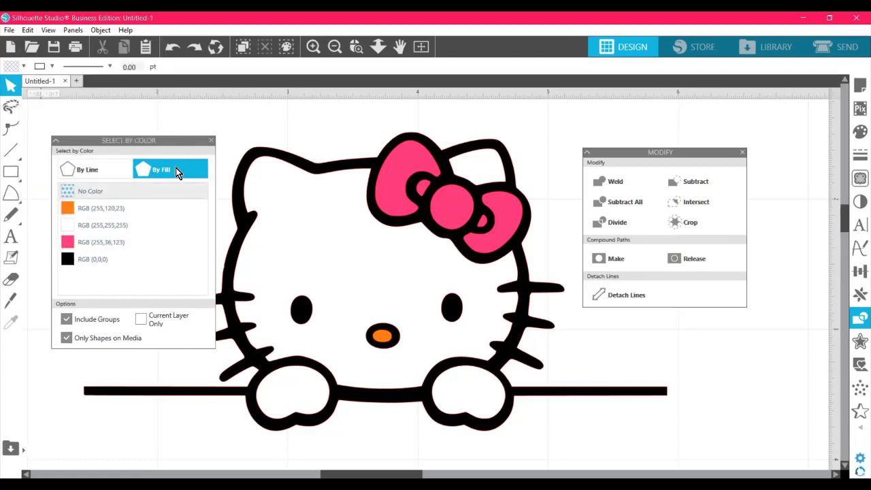
click(117, 242)
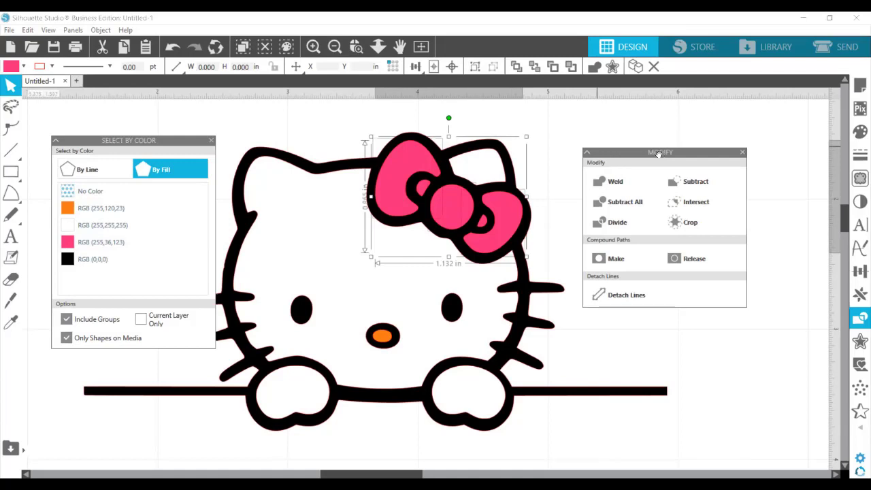
click(620, 260)
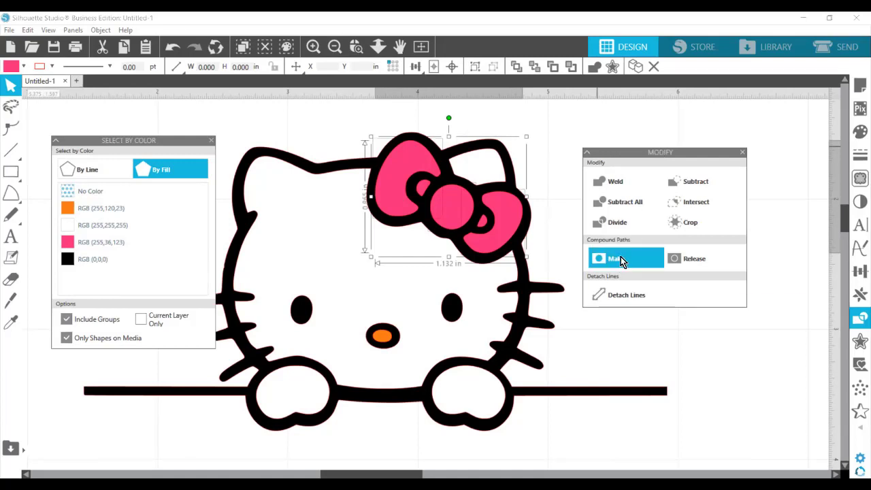
key(i)
key(v)
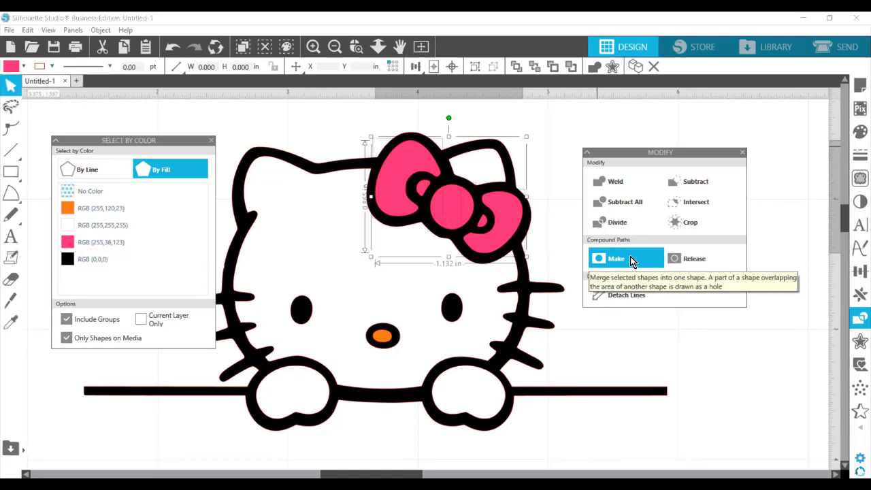
key(ctrl)
key(ctrl)
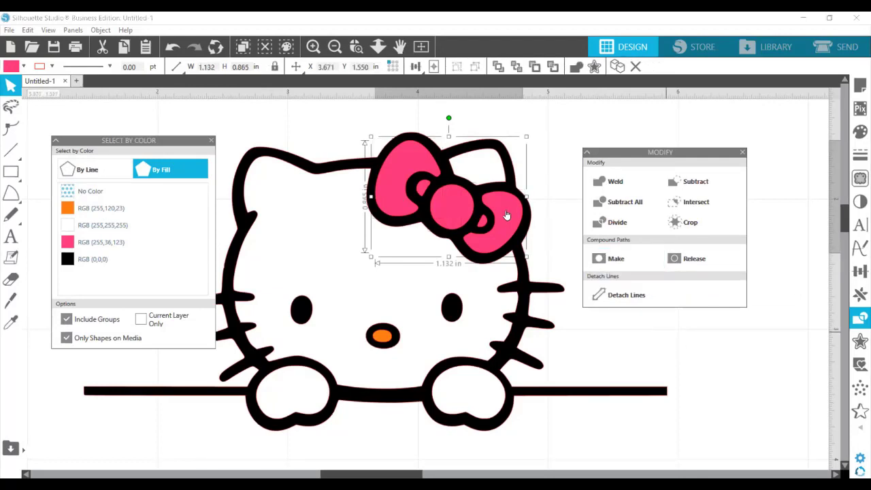
Move the merged pink bow piece to test it as one shape, and settle it back inside its black outline
click(515, 188)
drag(515, 189, 504, 216)
mouse_move(506, 159)
mouse_down()
mouse_move(583, 136)
mouse_move(506, 155)
mouse_up()
click(519, 167)
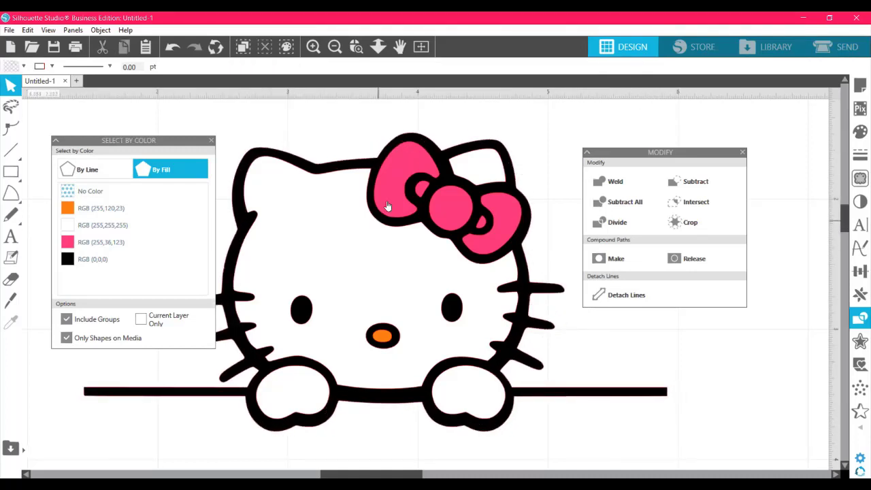
Delete the original Hello Kitty reference image lying off the page beside the design
click(9, 30)
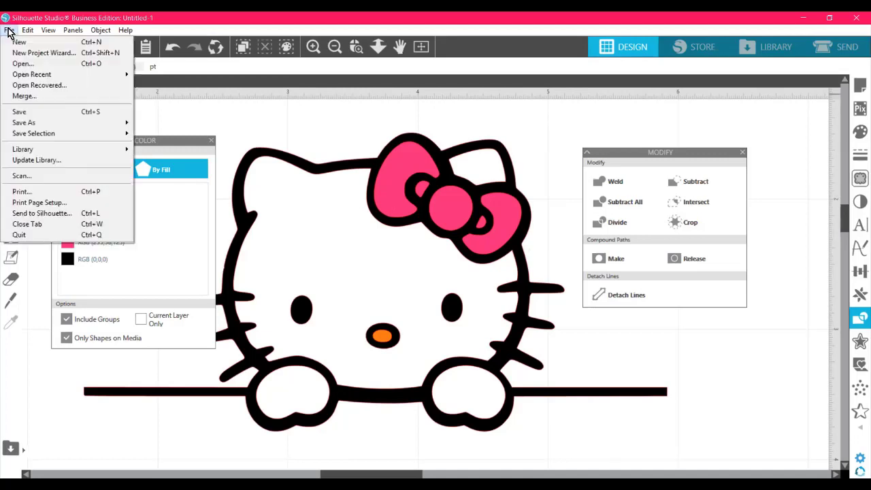
mouse_move(39, 127)
drag(336, 474, 6, 447)
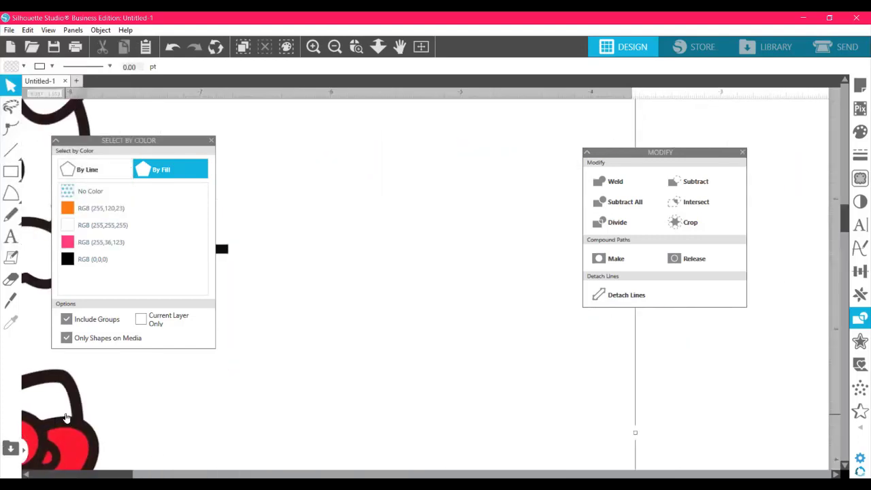
drag(66, 417, 357, 404)
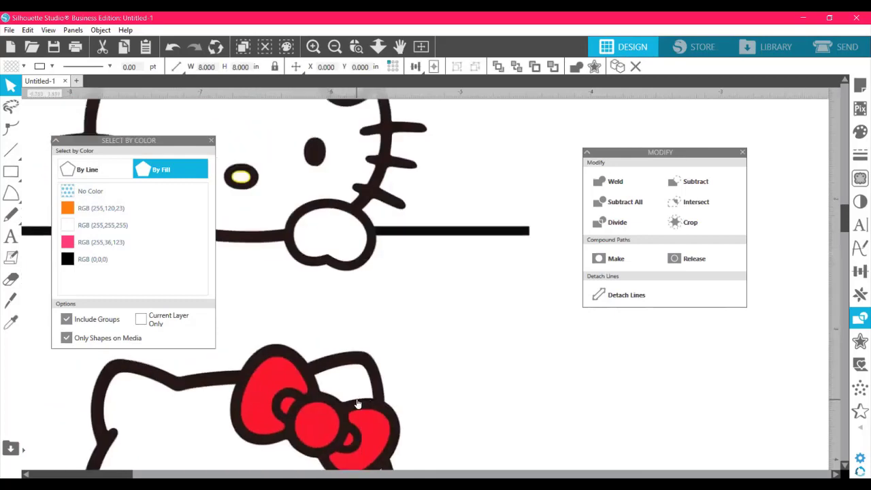
key(Delete)
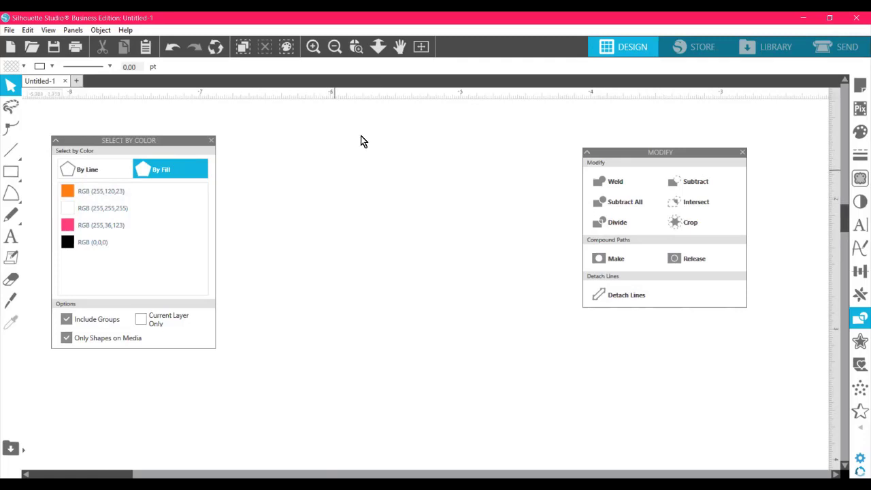
Fit the whole page to the window and move the Modify panel clear of the cutting mat
click(423, 45)
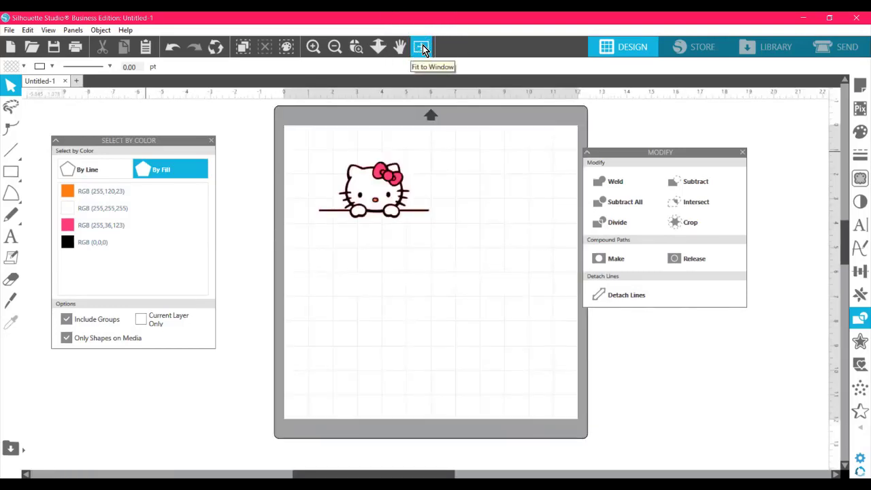
drag(618, 155, 632, 149)
click(351, 193)
click(386, 267)
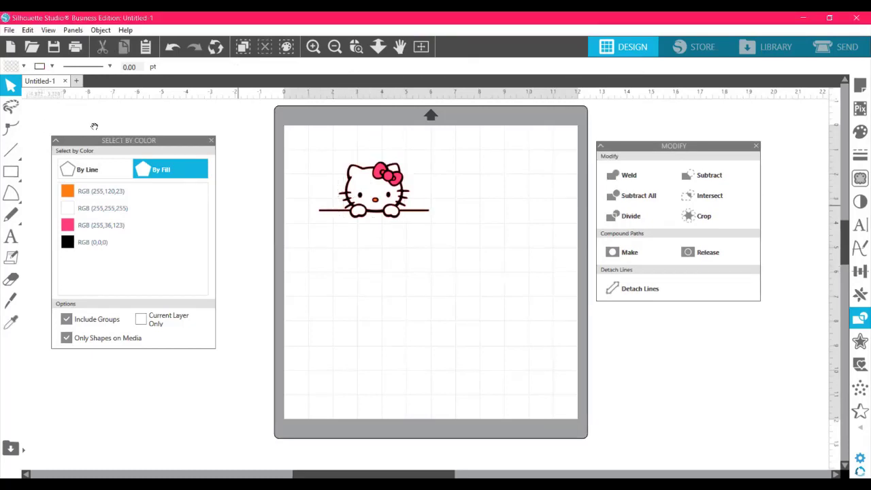
Save the design to the hard drive as an SVG file named "hello kitty for class" in the Downloads folder
click(9, 31)
mouse_move(36, 125)
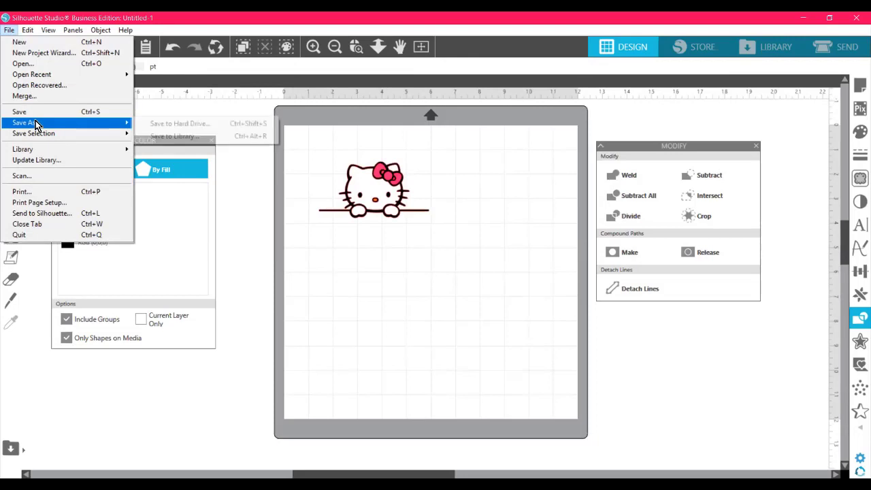
click(175, 124)
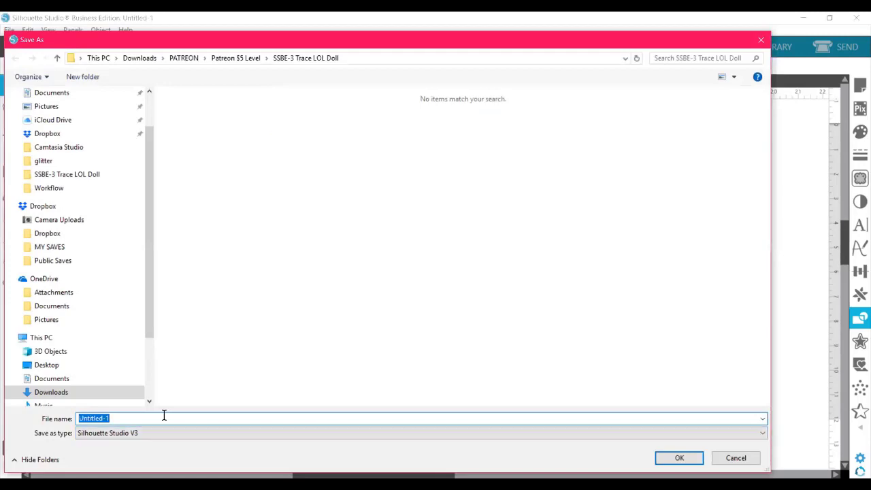
text(hello kitty)
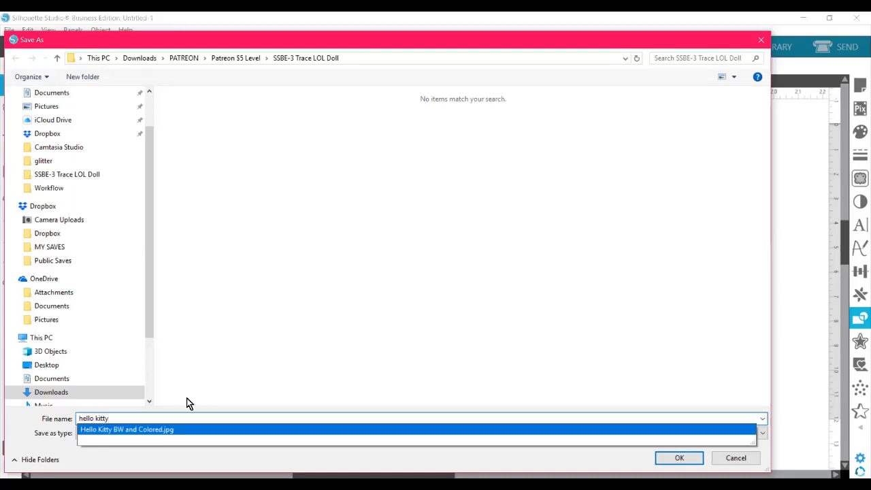
click(460, 384)
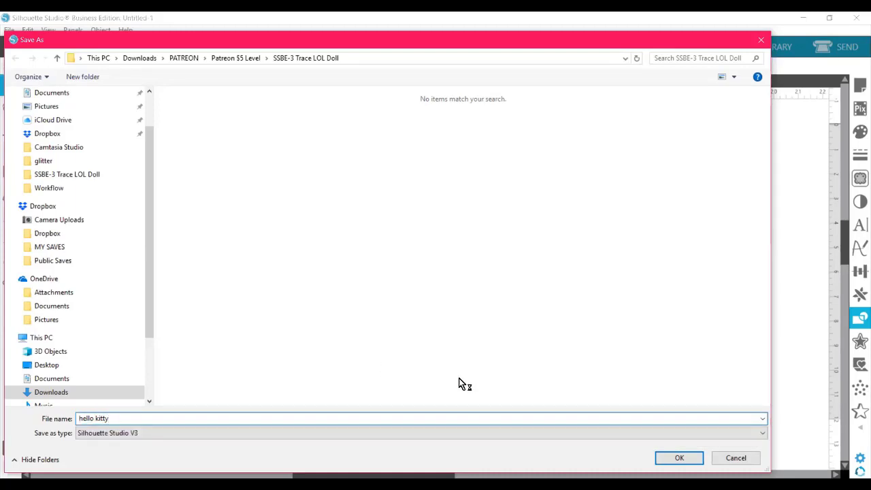
click(129, 435)
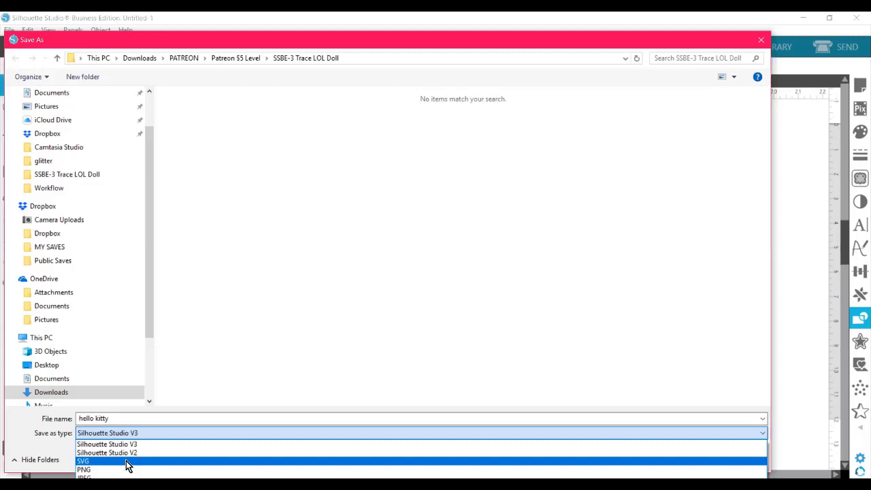
click(113, 461)
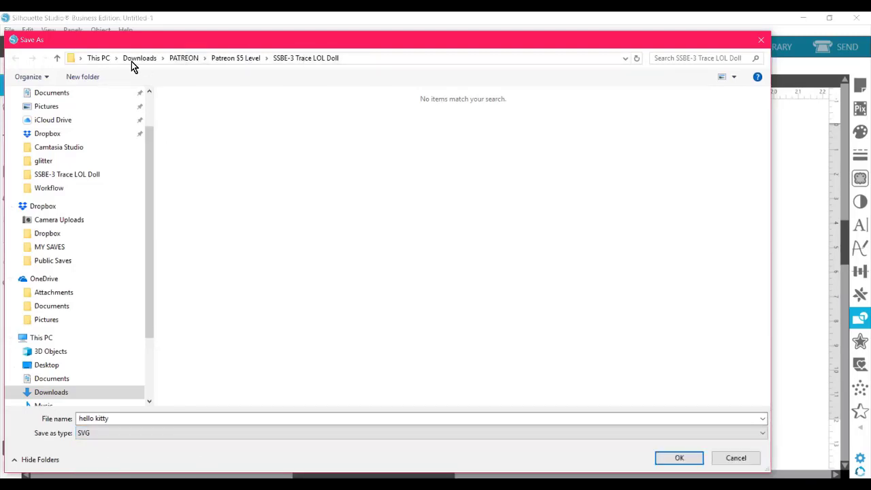
click(61, 392)
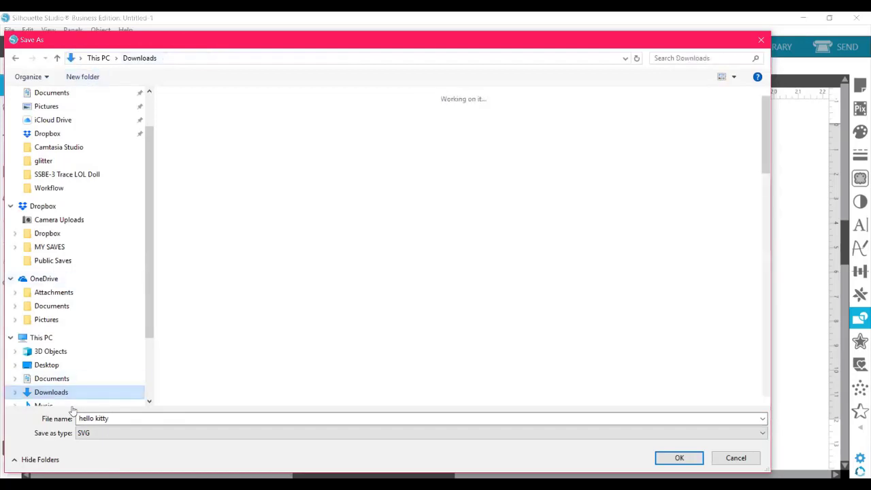
click(118, 417)
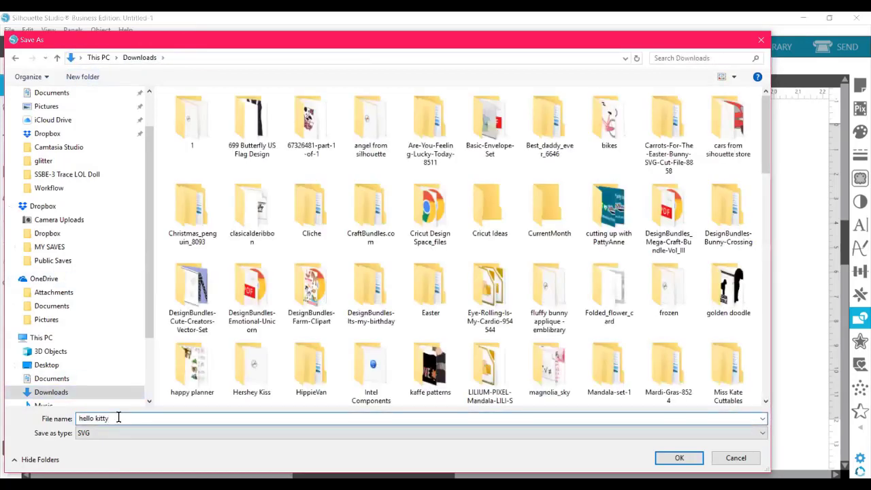
text(for class)
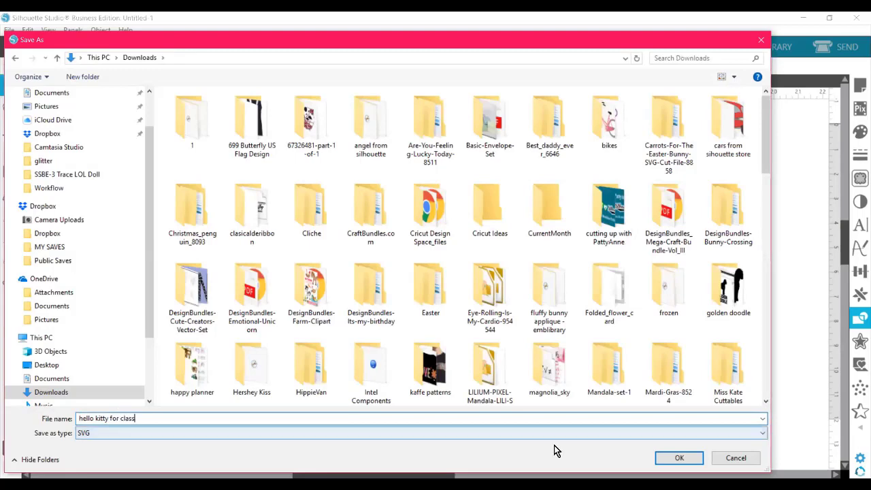
click(681, 458)
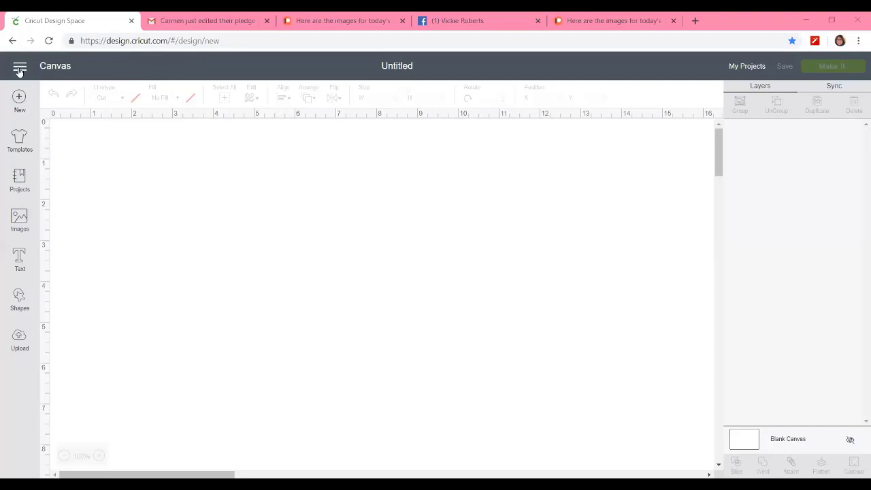
Switch to Cricut Design Space, upload "hello kitty for class" from the Downloads folder, and save it as an image under that name
click(19, 338)
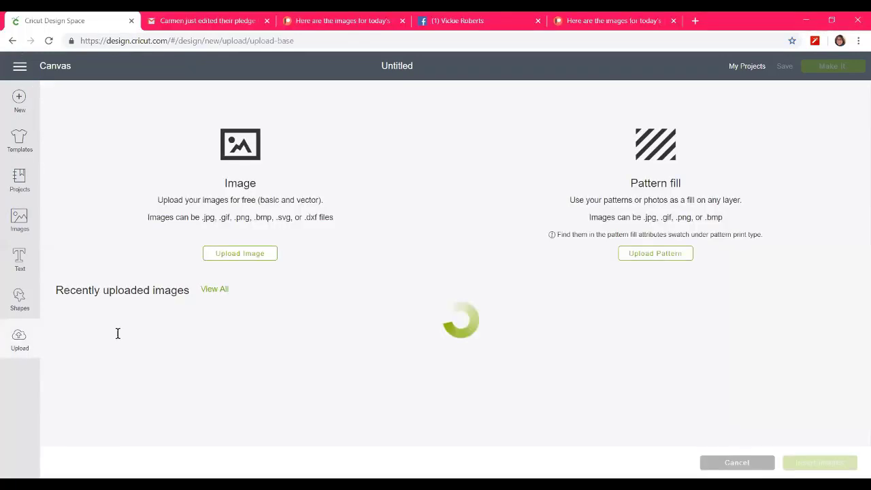
click(247, 254)
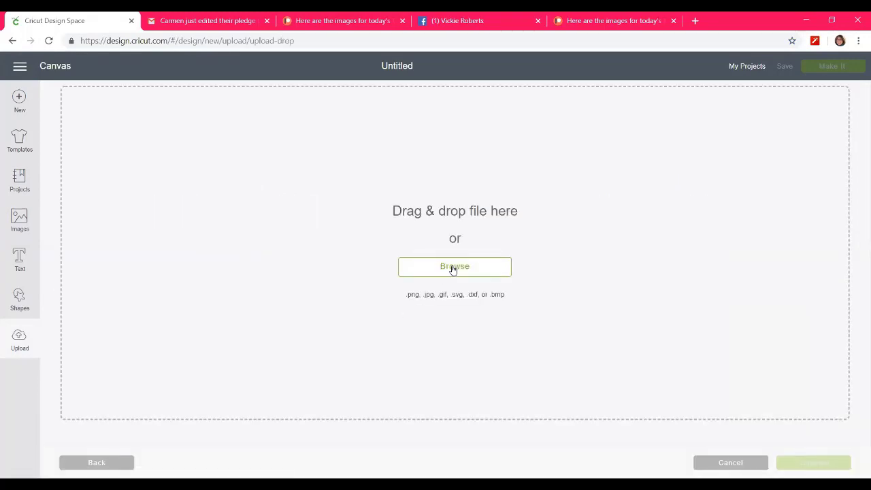
scroll(122, 259, down, 3)
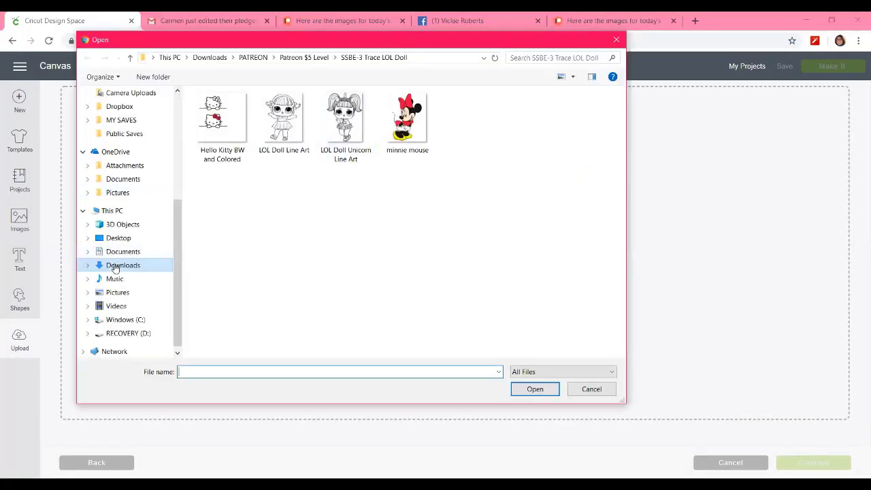
click(115, 265)
drag(622, 139, 589, 302)
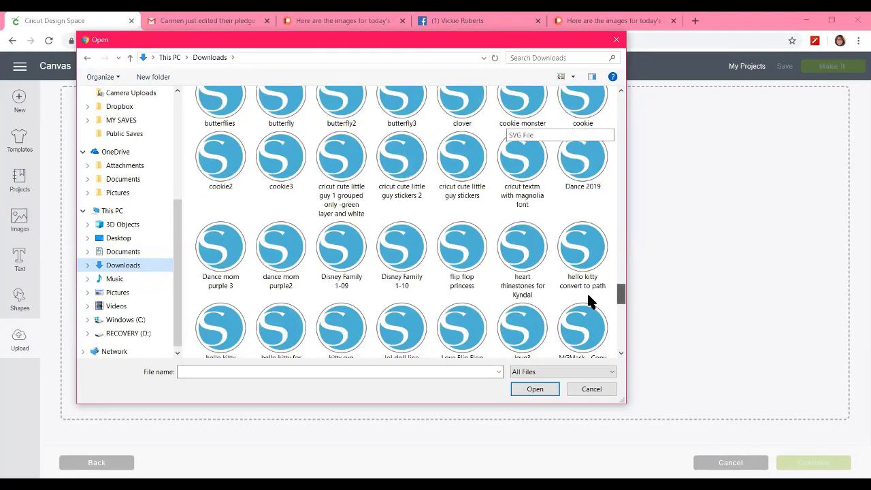
scroll(589, 306, down, 1)
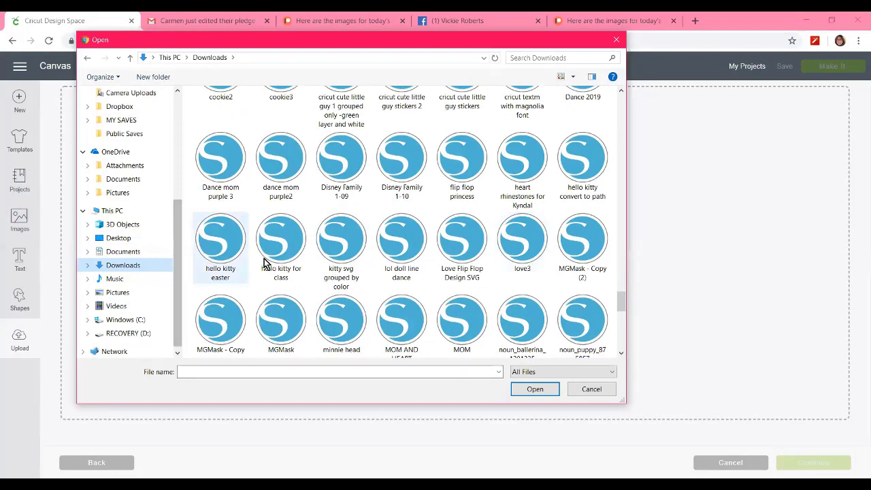
click(287, 248)
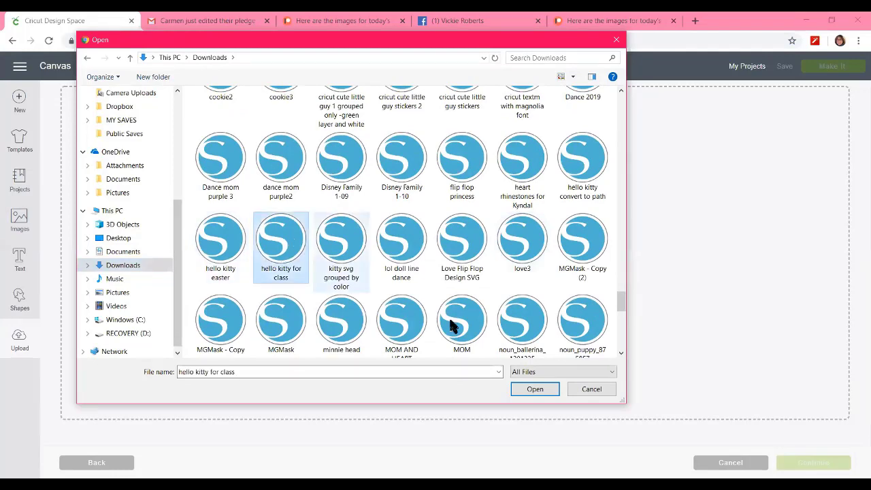
click(549, 392)
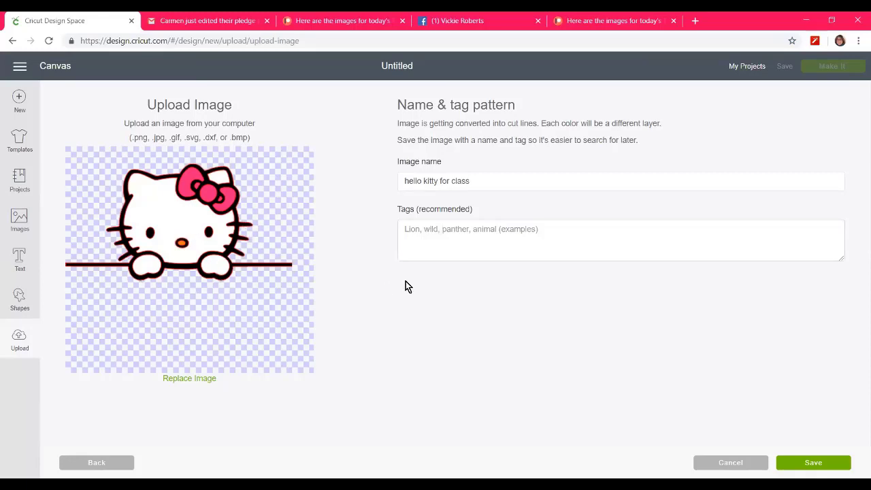
click(810, 463)
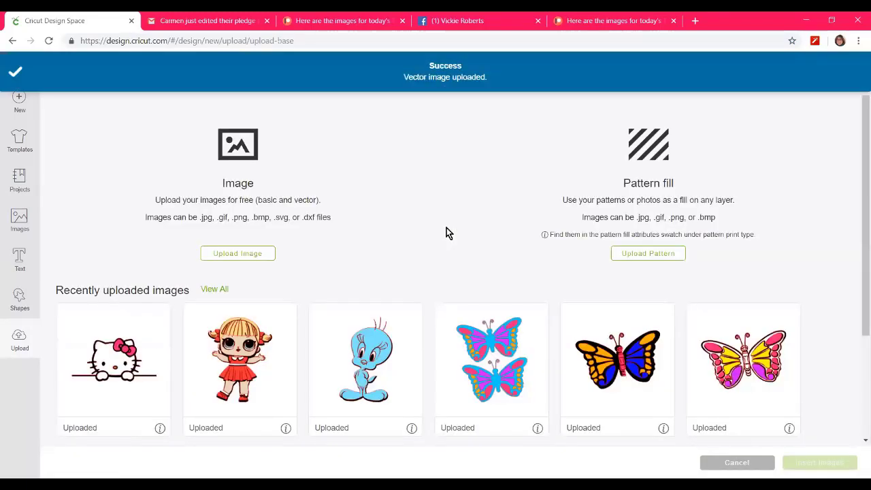
Insert the uploaded Hello Kitty image onto the canvas and enlarge it to about 7.775 by 3.978 inches
click(142, 357)
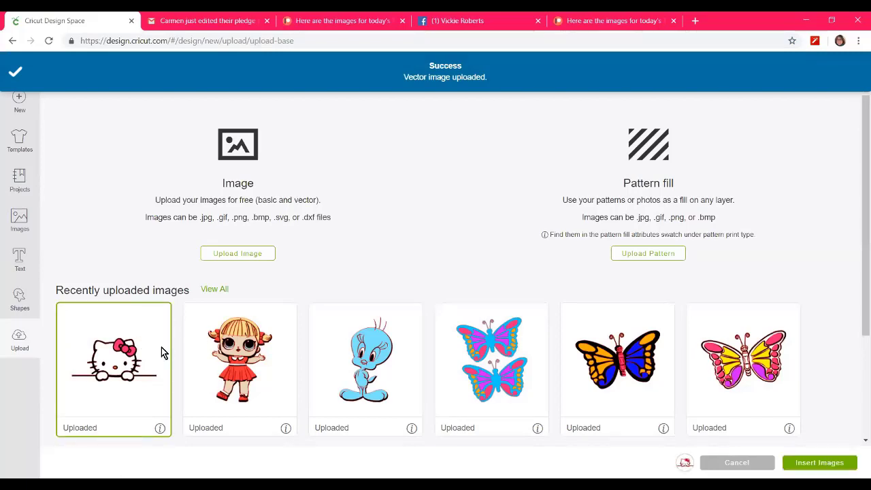
click(819, 462)
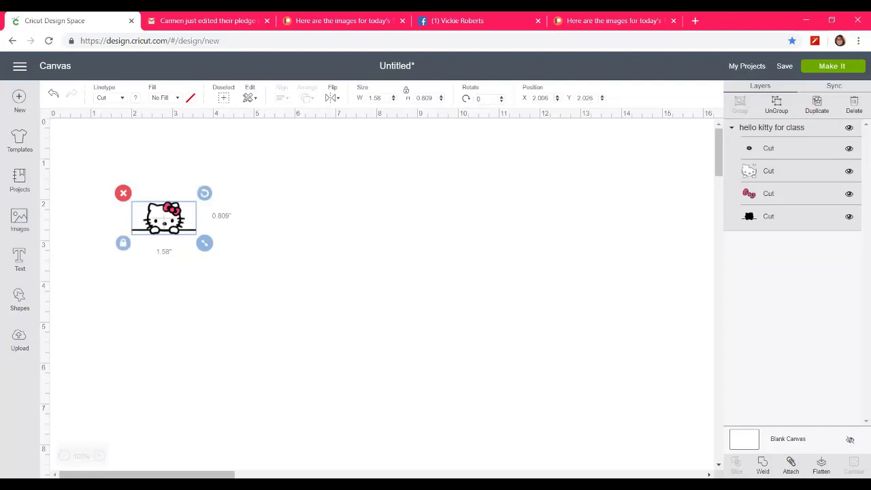
drag(204, 243, 455, 388)
Move the enlarged Hello Kitty image to about X 1.881, Y 0.901 inches on the canvas
drag(322, 251, 292, 194)
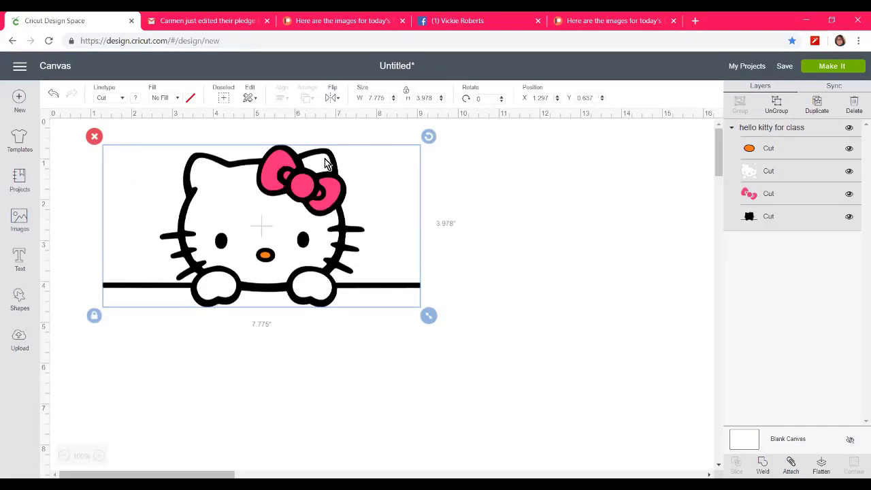
double_click(382, 97)
click(489, 184)
drag(340, 216, 359, 228)
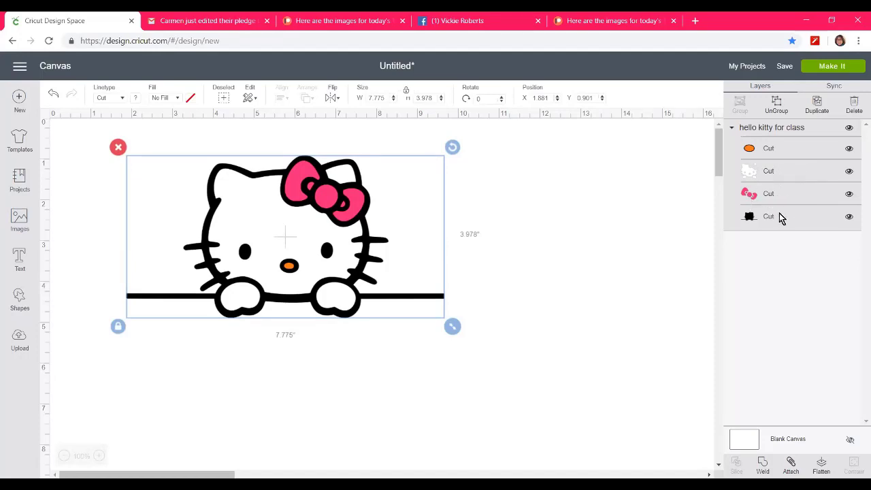
Prepare the Hello Kitty project for cutting and review the separate mats for the white, black, orange and pink layers
click(622, 244)
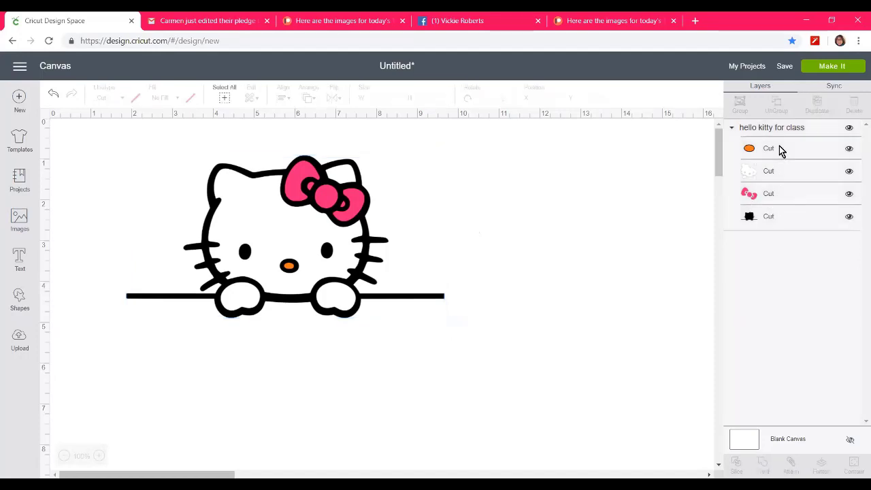
click(815, 69)
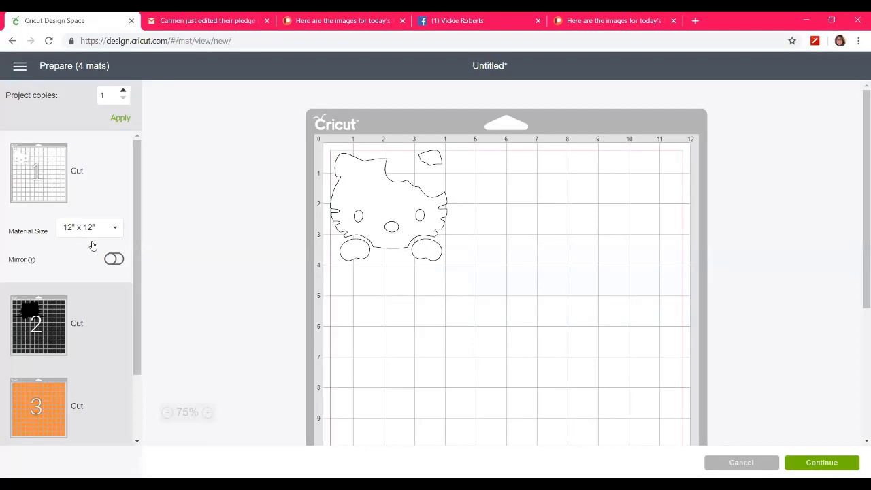
click(24, 325)
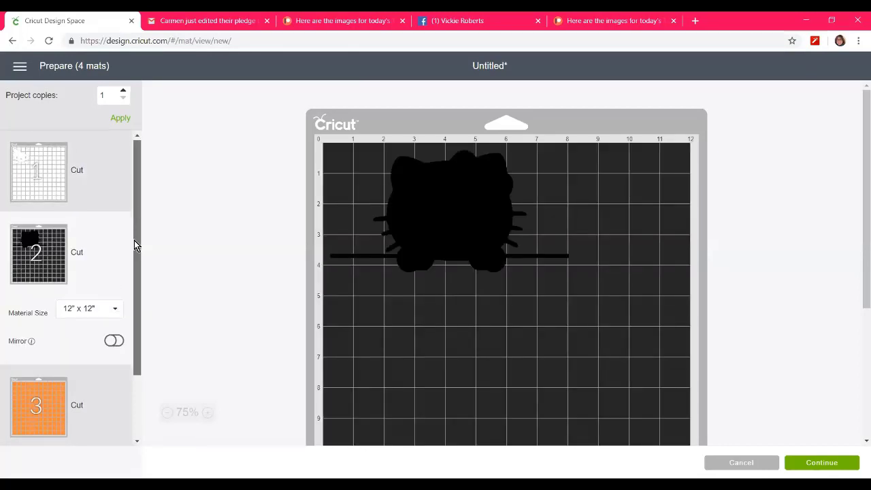
drag(134, 241, 130, 306)
click(39, 345)
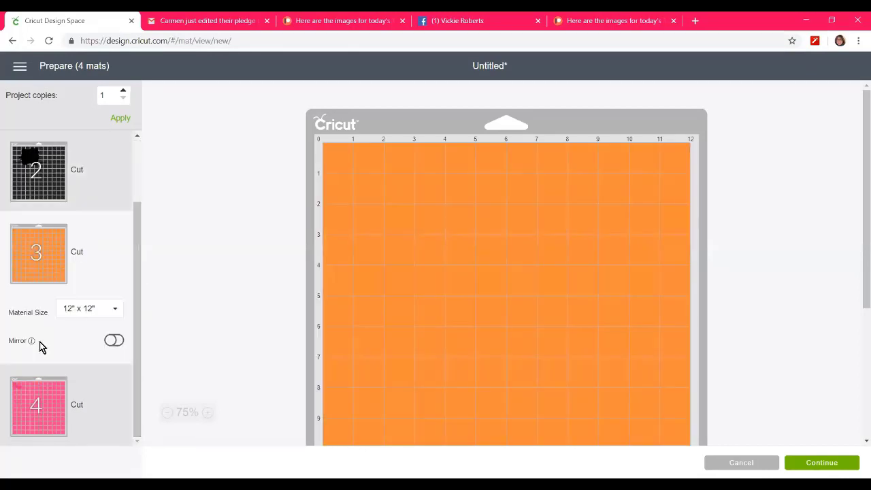
click(32, 392)
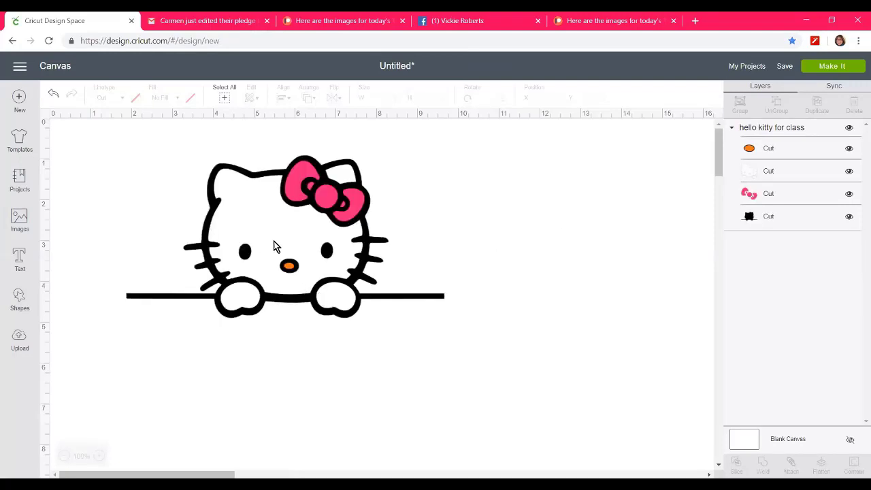
Return to the design canvas and reposition the whole Hello Kitty image on it
click(306, 225)
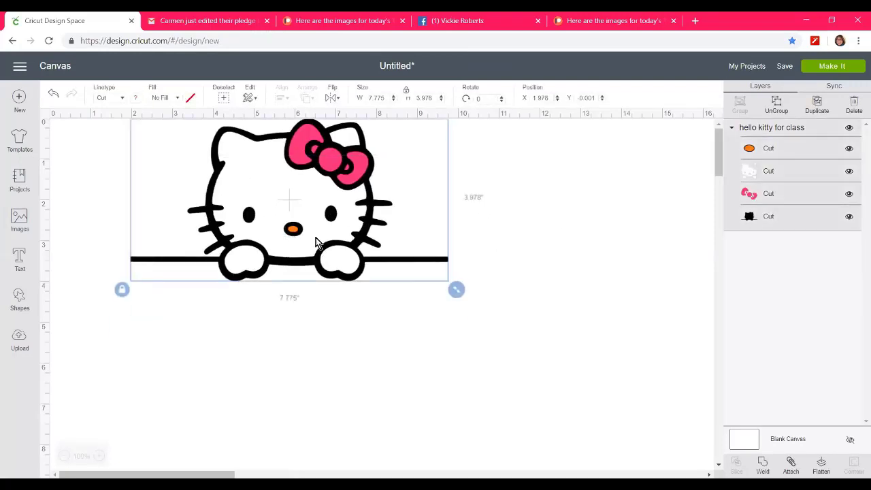
drag(319, 274, 332, 292)
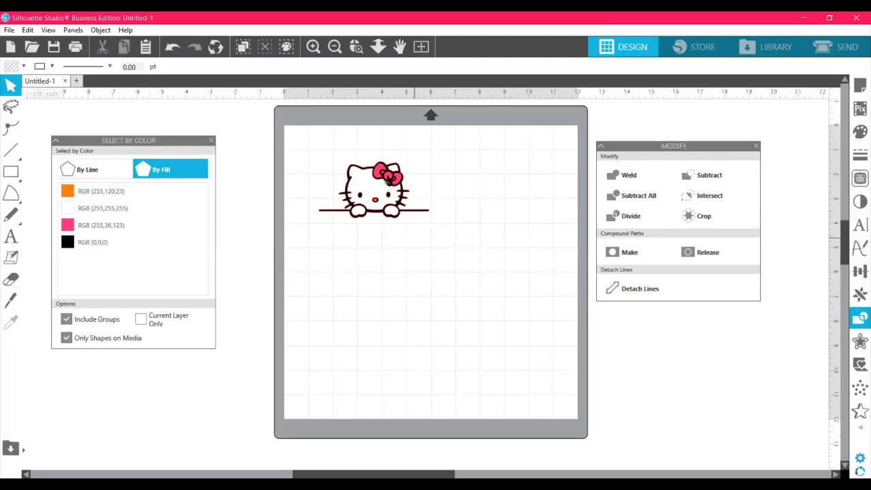
Switch to Silhouette Studio, enlarge the whole Hello Kitty design to about 10.096 inches wide, and reposition it on the mat
click(418, 216)
click(434, 224)
drag(328, 147, 553, 329)
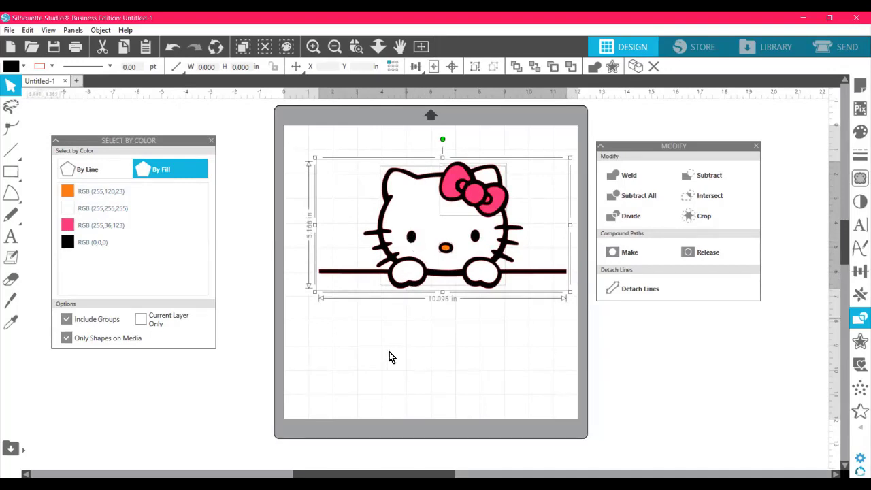
drag(438, 214, 423, 231)
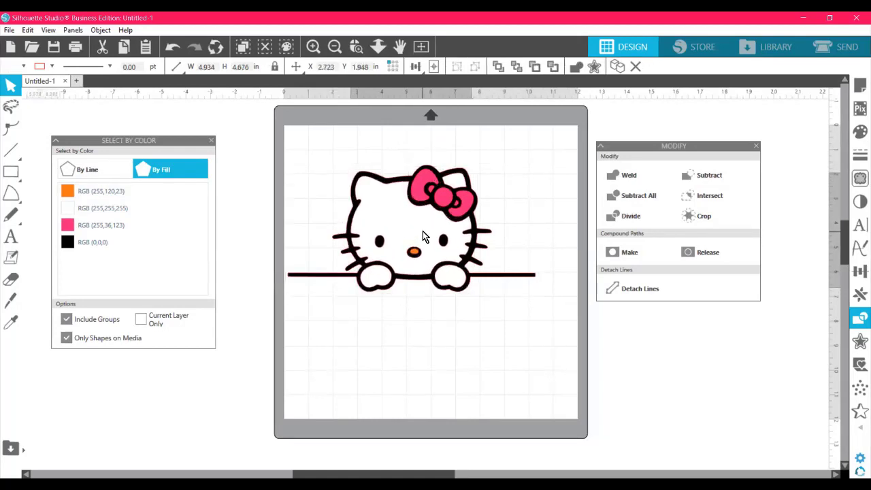
click(239, 331)
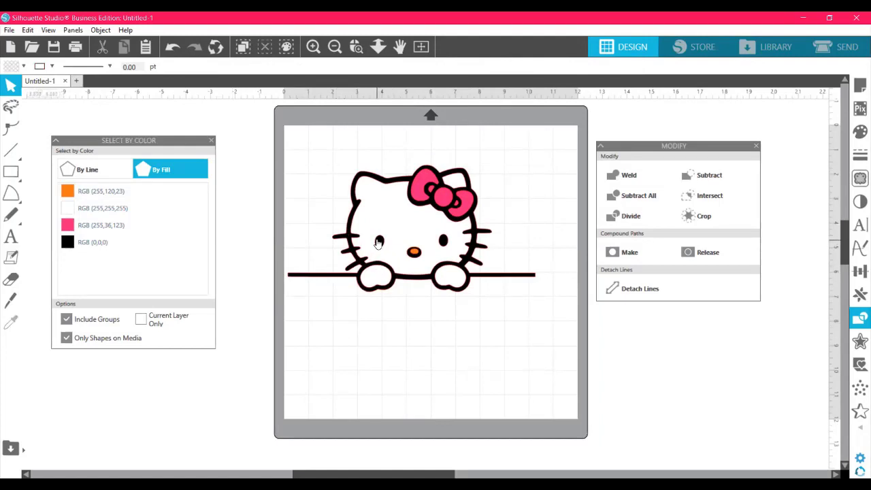
Nudge the white face layer slightly out of alignment and undo the move
click(391, 221)
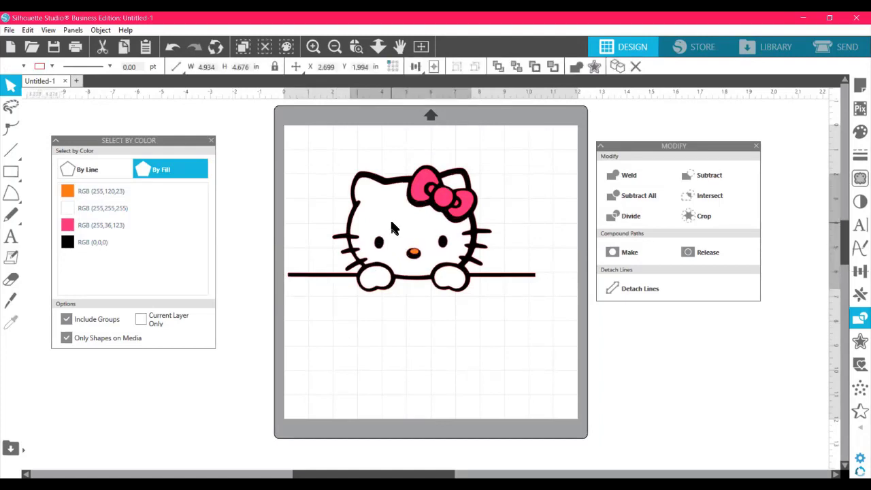
drag(406, 210, 409, 212)
key(ctrl+z)
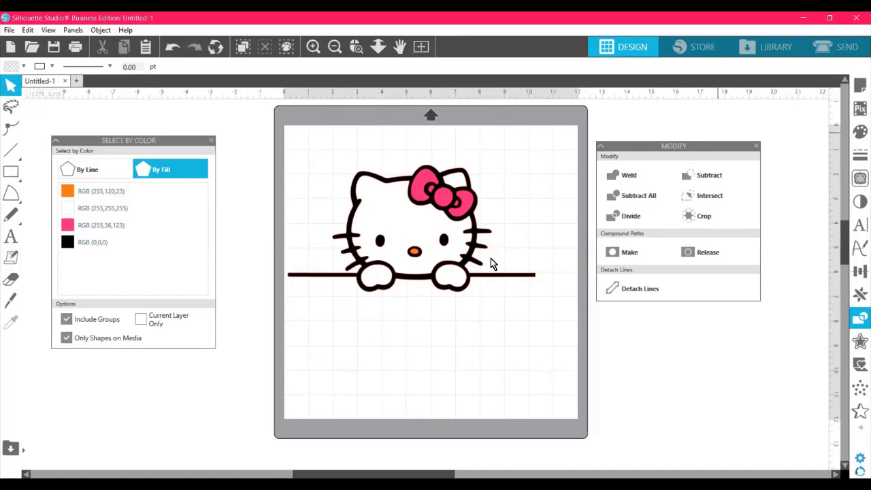
Delete the entire Hello Kitty design from the mat and close the Select by Color and Modify tools
drag(289, 143, 551, 362)
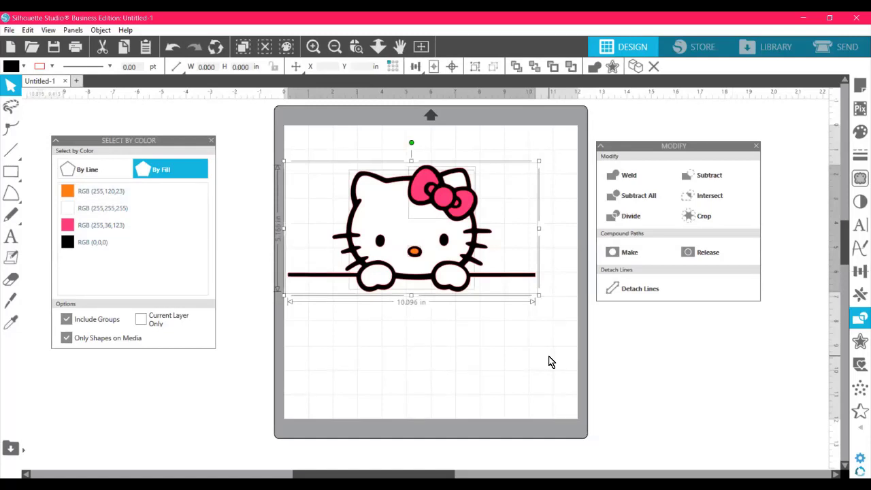
key(Delete)
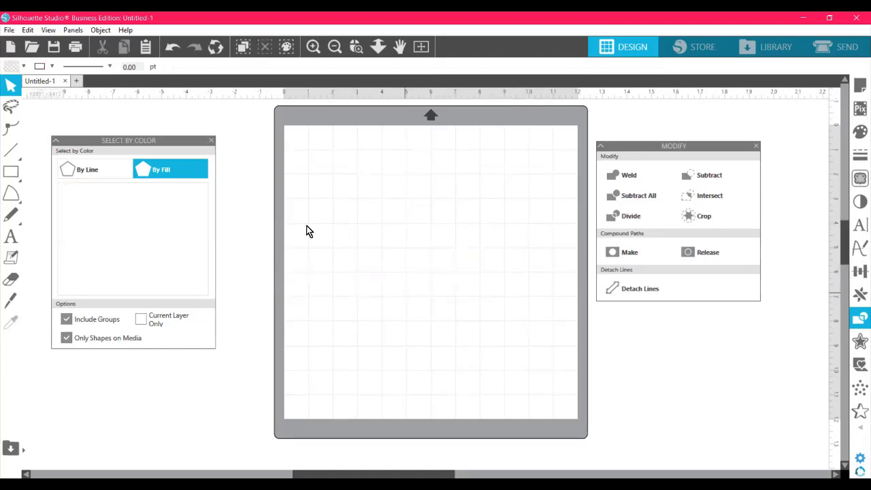
click(211, 141)
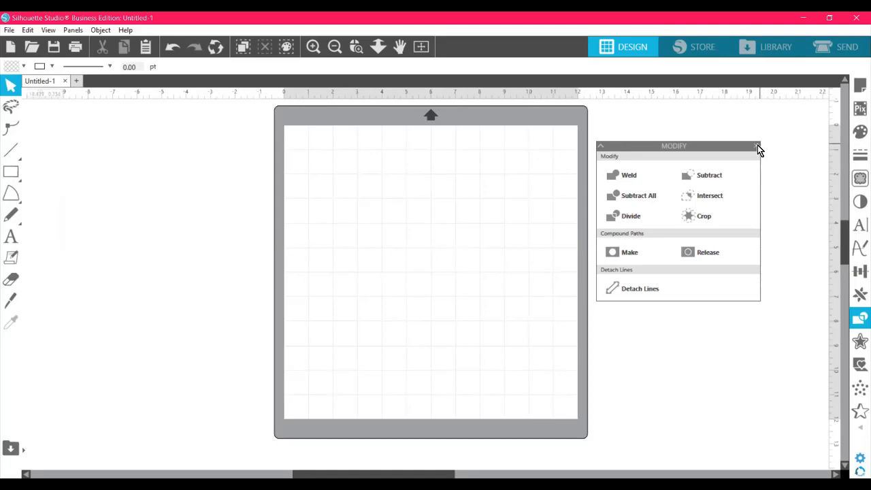
click(757, 145)
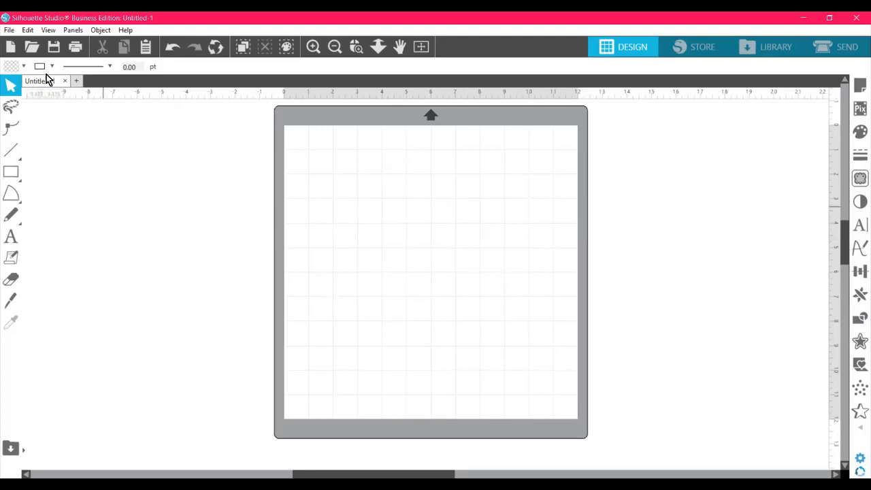
Merge the LOL doll image from Downloads > PATREON > Patreon $5 Level > SSBE-3 Trace LOL Doll into the empty document
click(8, 31)
click(8, 31)
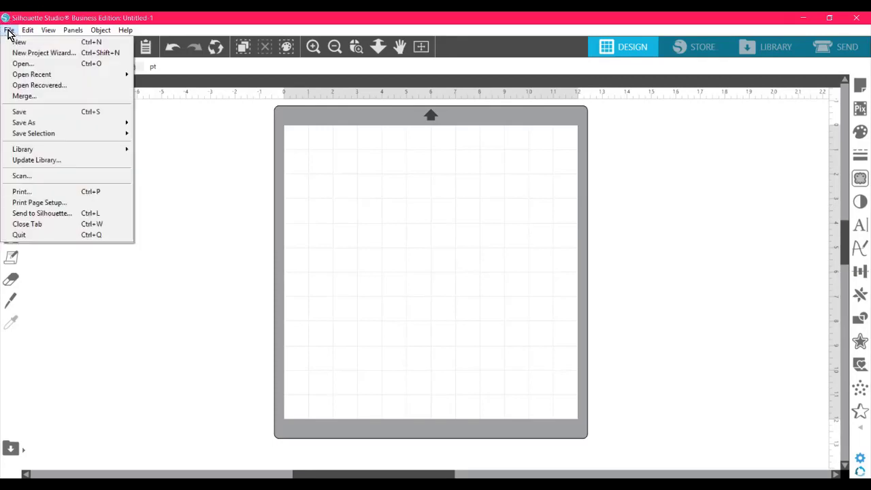
click(34, 97)
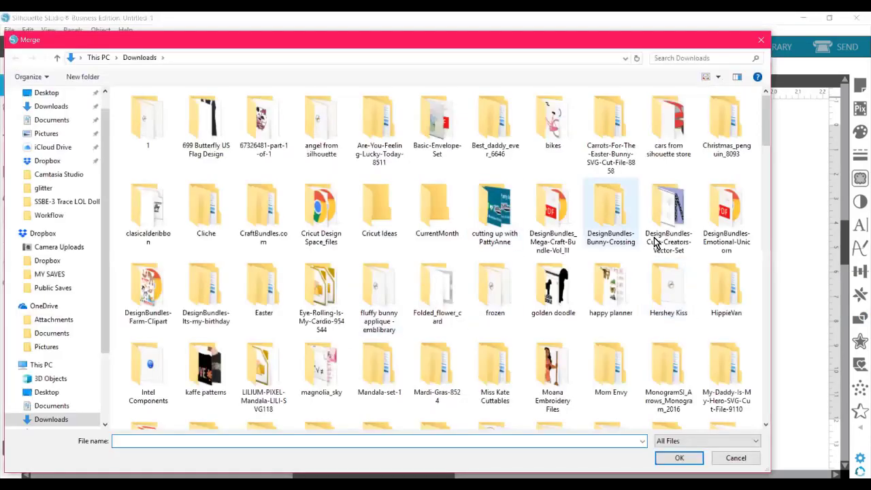
scroll(767, 135, down, 1)
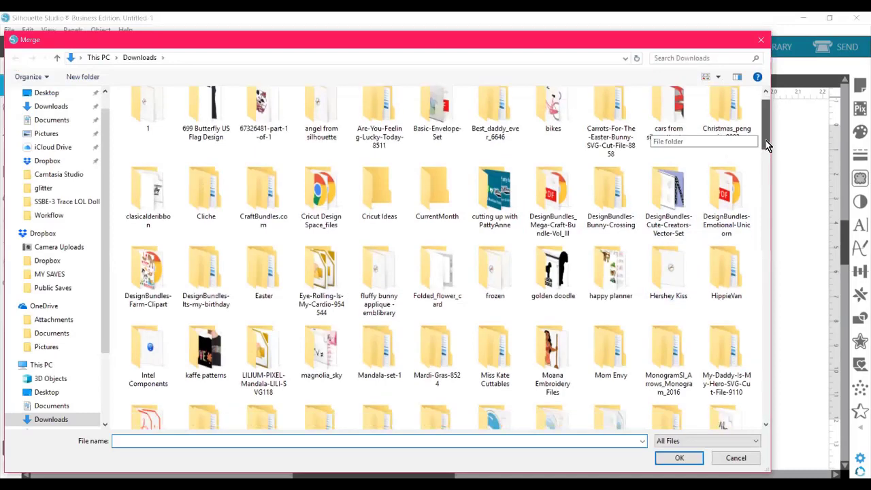
drag(766, 143, 760, 161)
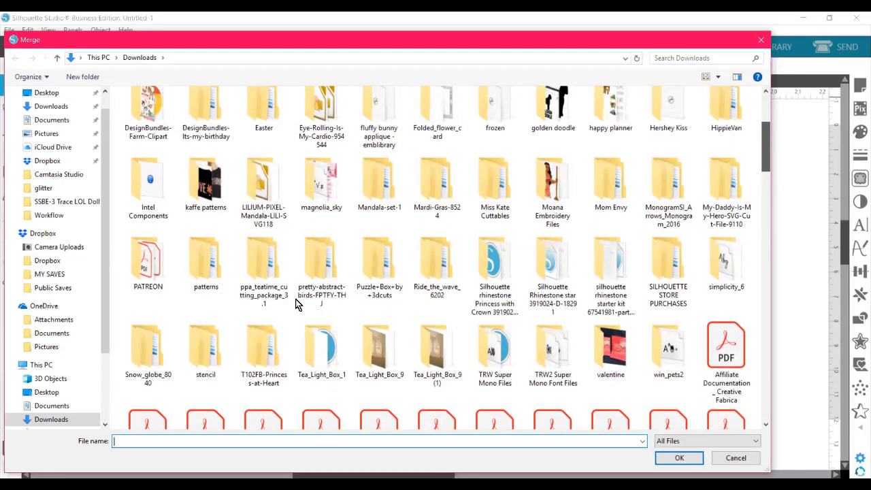
double_click(150, 275)
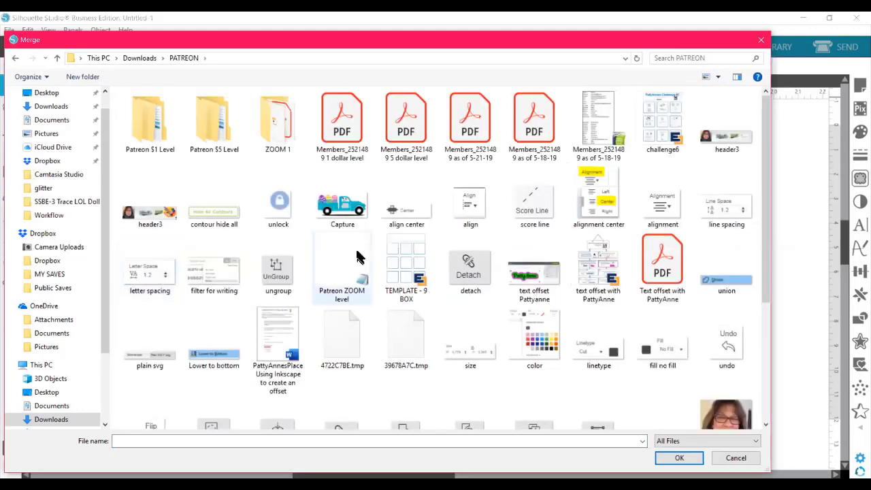
double_click(203, 148)
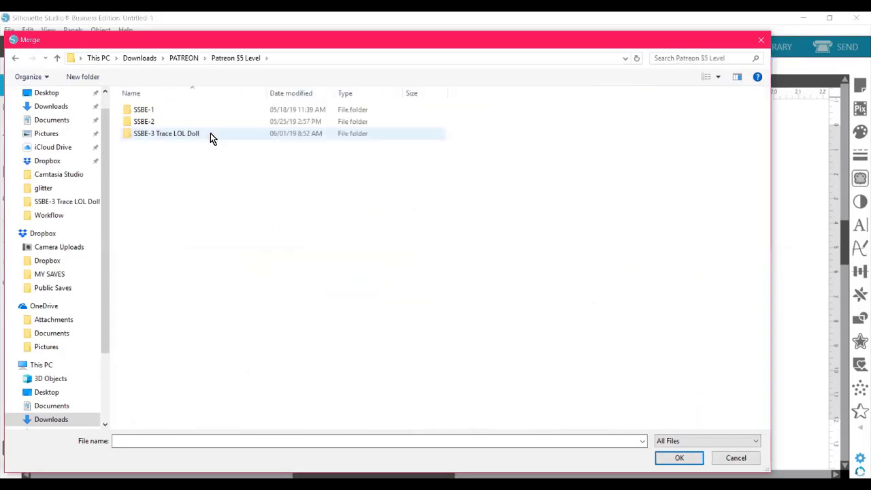
double_click(147, 133)
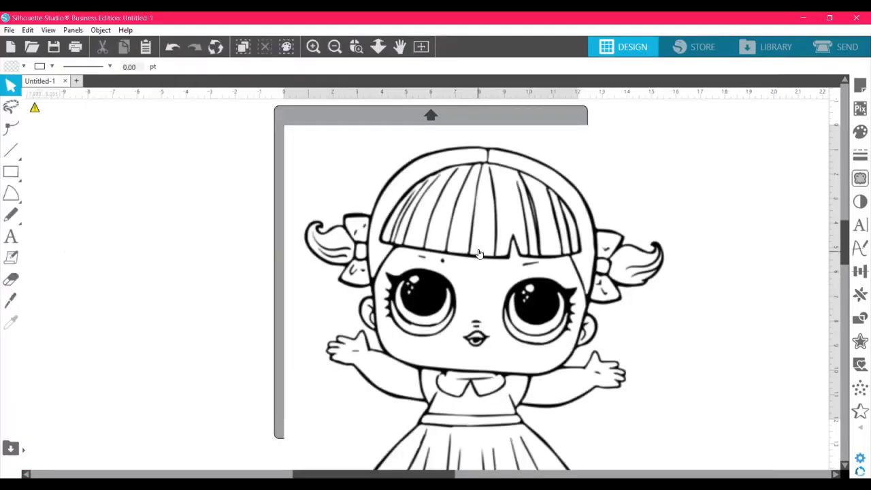
Resize the doll image proportionally to 8 inches wide and place it fully within the cutting mat
drag(458, 247, 240, 255)
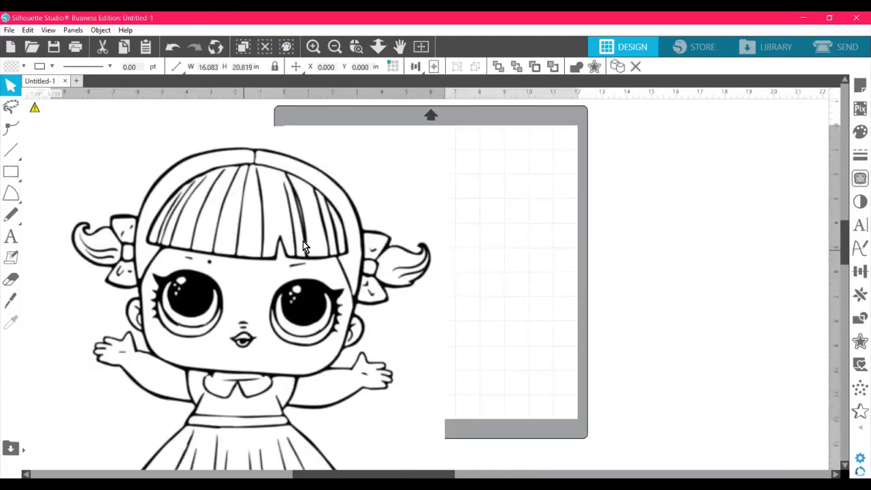
drag(302, 241, 376, 227)
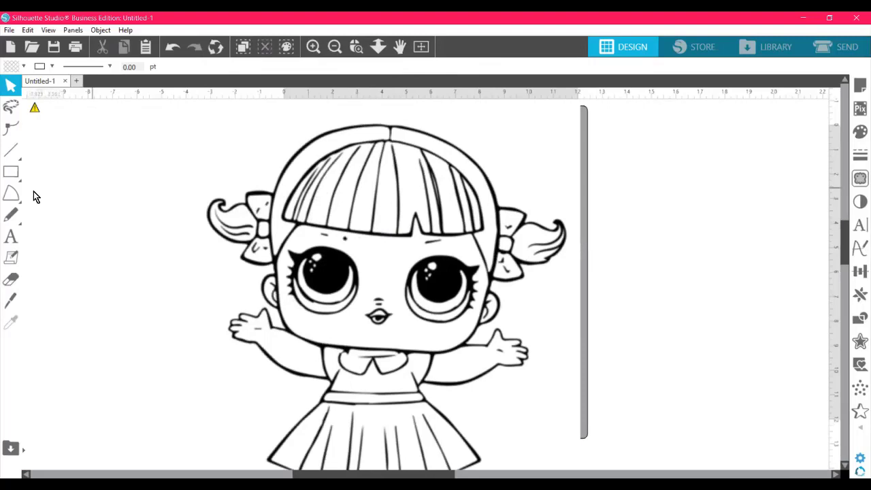
click(375, 265)
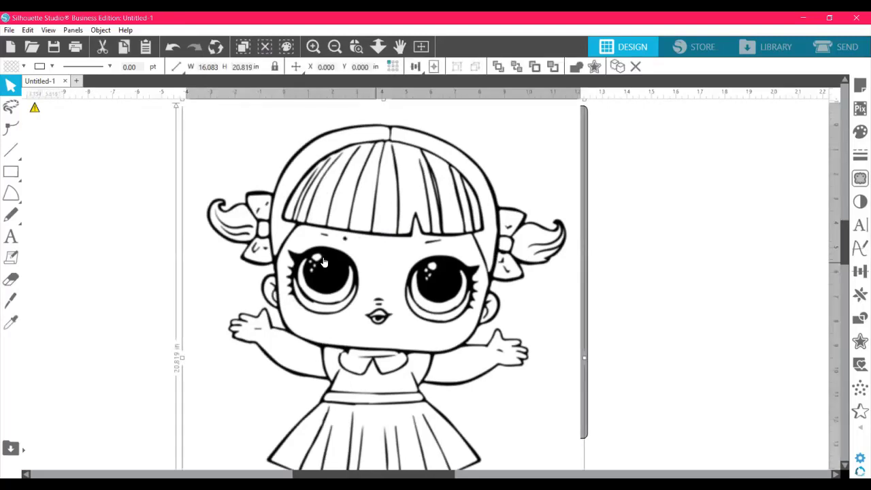
click(214, 66)
click(275, 68)
drag(217, 68, 194, 64)
text(8)
mouse_move(180, 69)
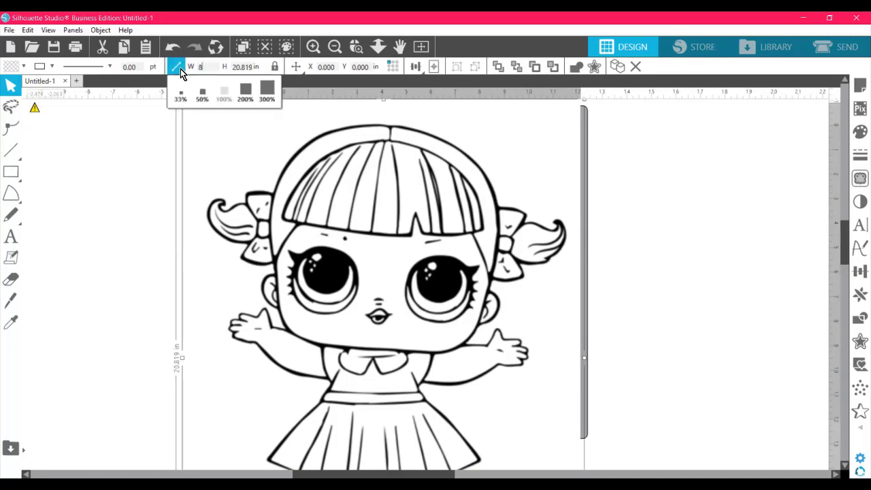
key(Return)
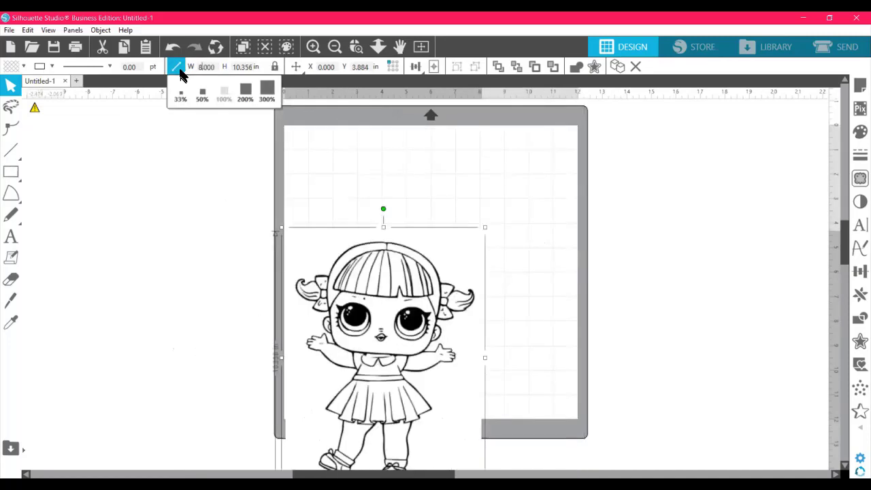
drag(439, 279, 449, 201)
click(632, 210)
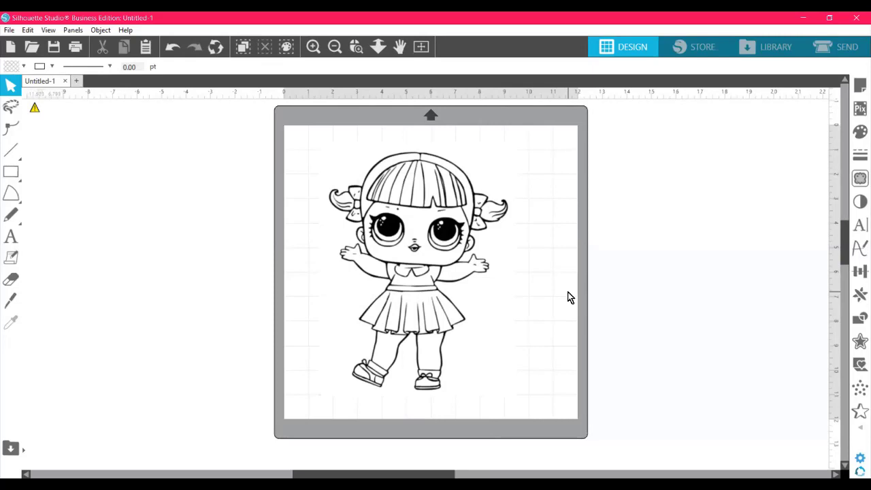
Start Trace and select an area of about 8.7 by 10.8 inches around the whole doll image
click(357, 52)
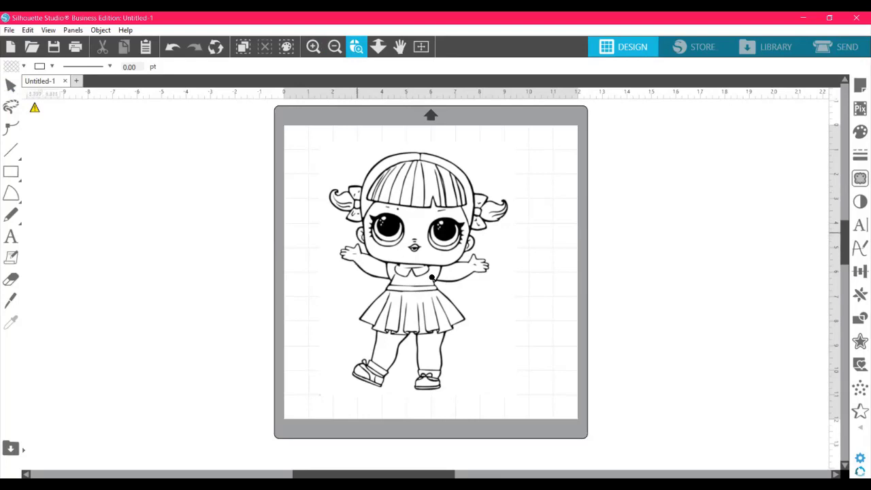
drag(432, 277, 467, 298)
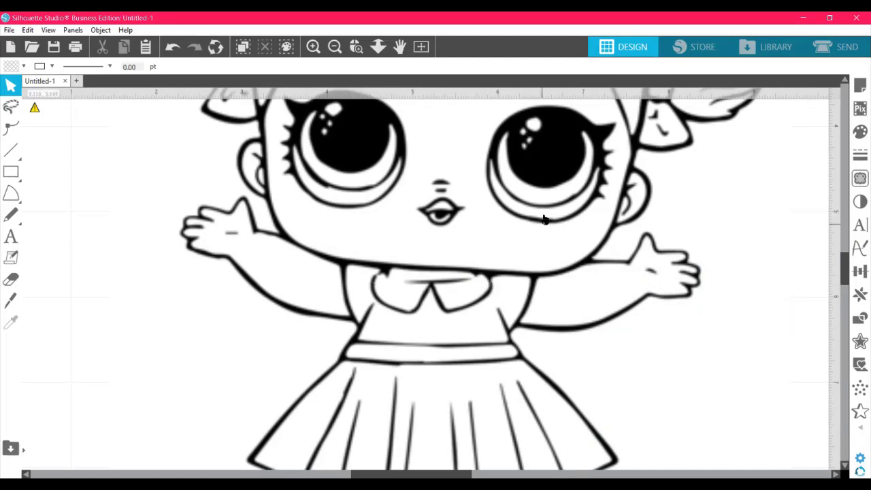
click(338, 47)
click(338, 48)
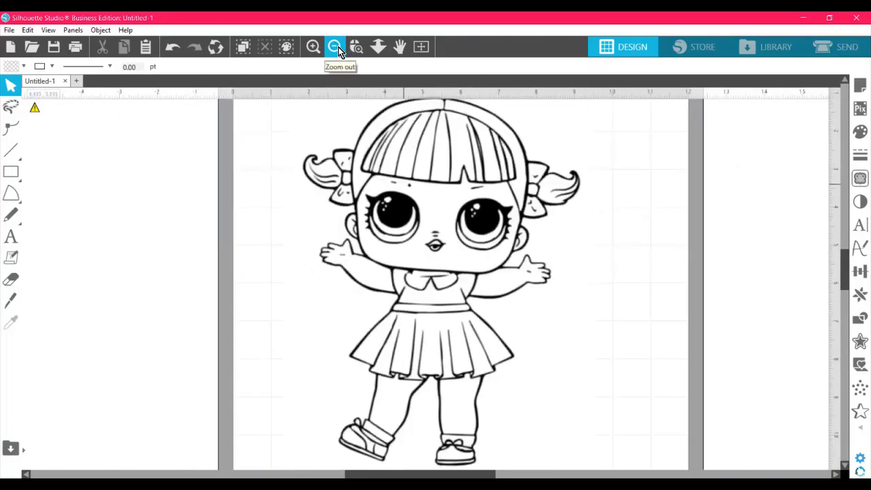
click(338, 47)
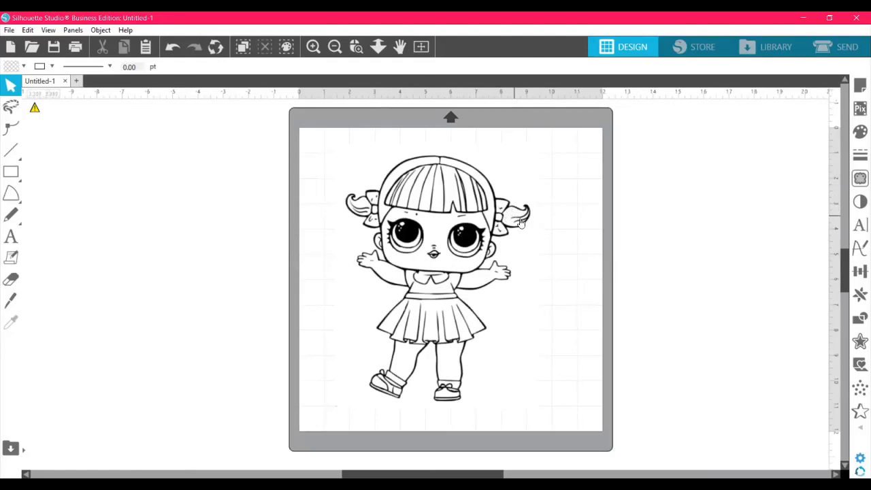
click(858, 180)
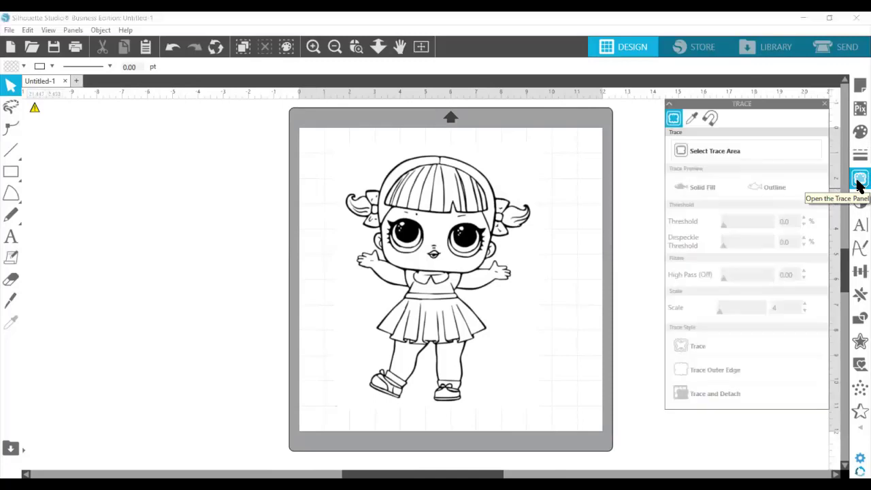
click(721, 151)
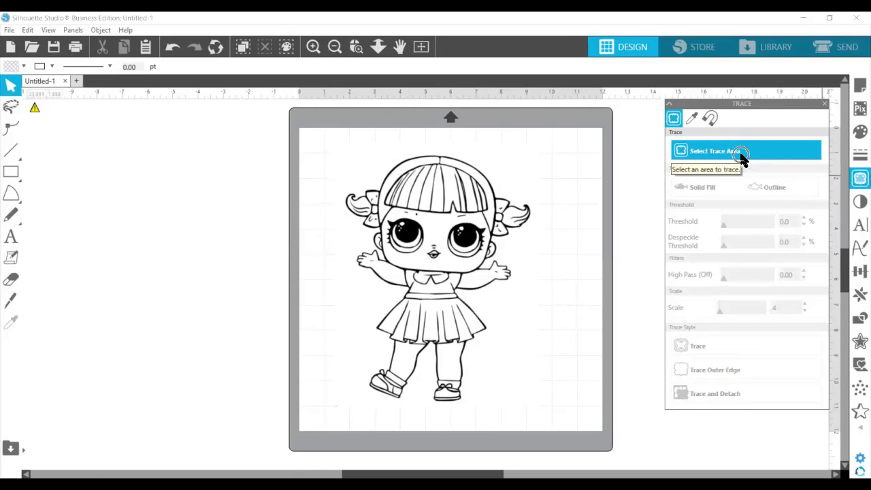
click(741, 158)
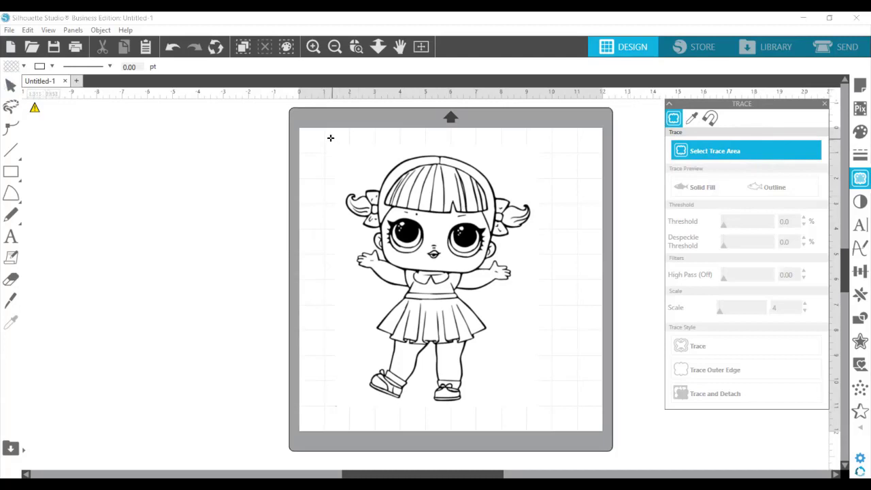
drag(517, 293, 552, 411)
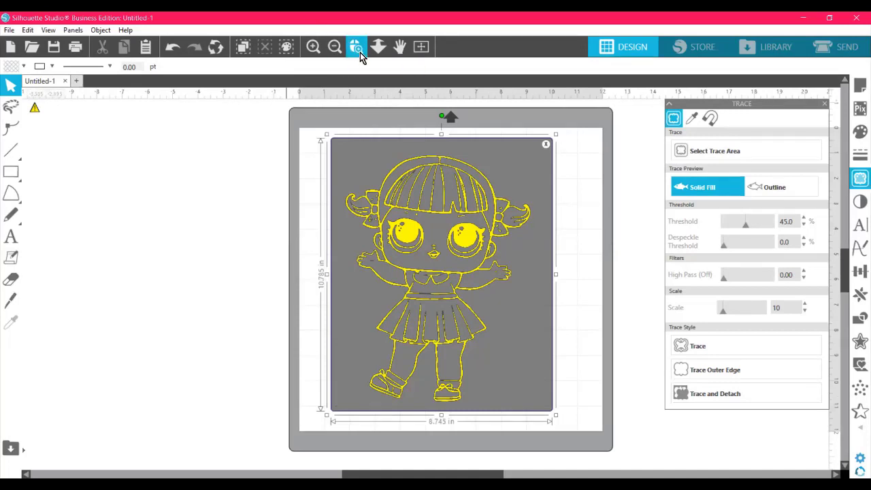
Examine the trace preview around the doll's collar, waistband and skirt lines for gaps in the line work
key(ctrl)
key(ctrl)
key(ctrl)
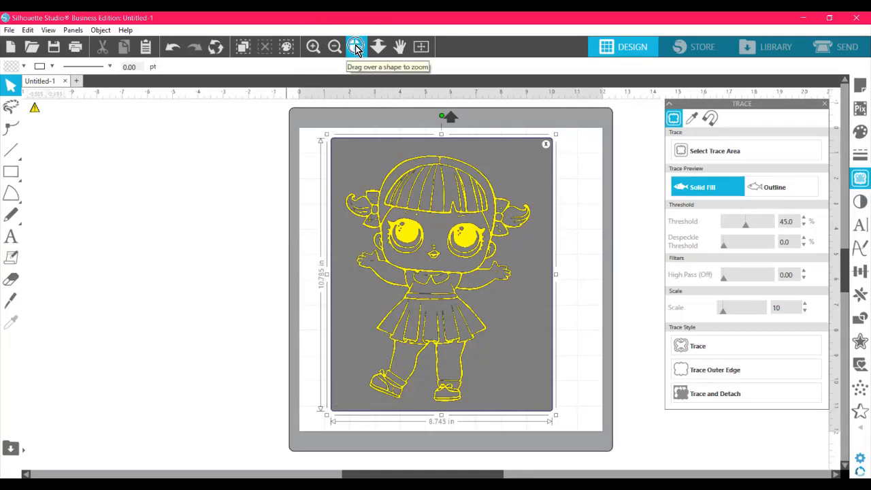
key(ctrl)
click(354, 47)
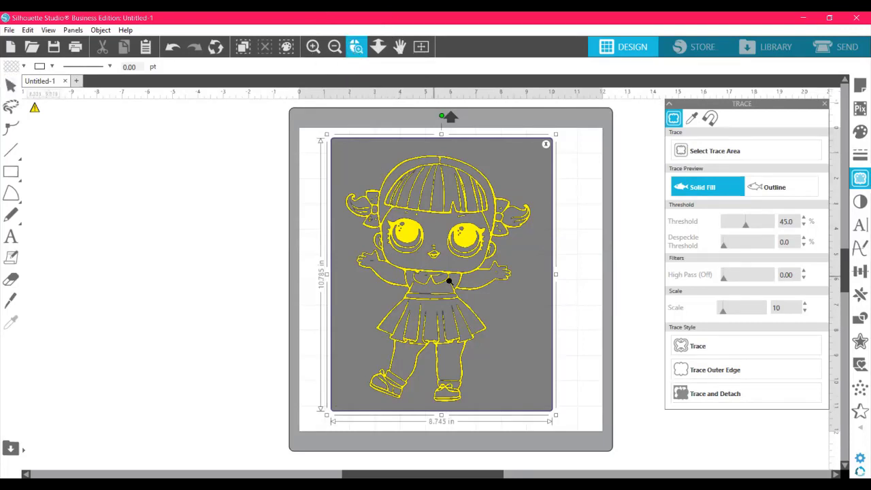
drag(491, 305, 496, 322)
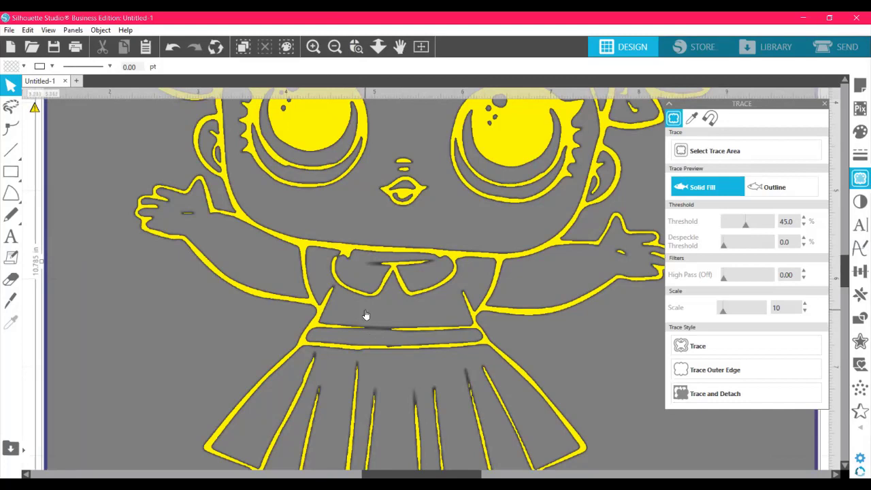
key(ctrl)
key(ctrl)
key(ctrl)
key(ctrl)
key(ctrl)
key(ctrl)
click(377, 331)
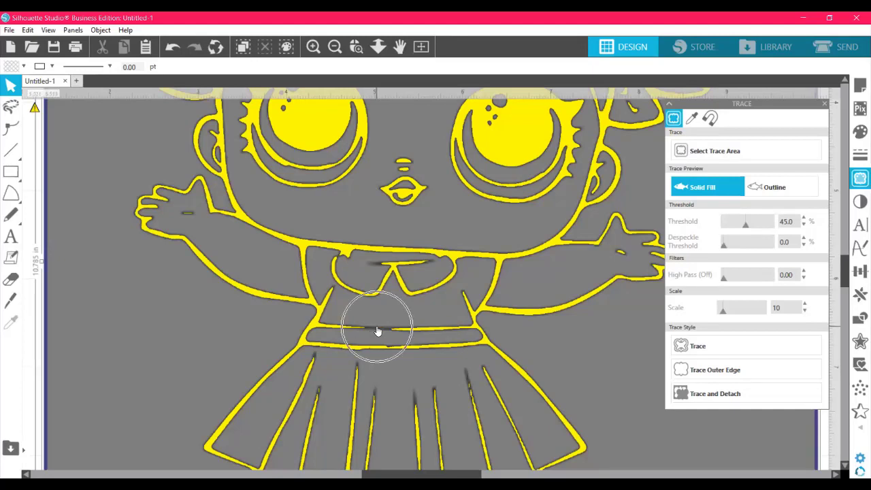
click(377, 328)
click(377, 328)
click(377, 327)
click(377, 328)
click(377, 330)
Raise the trace threshold to 63%
click(802, 218)
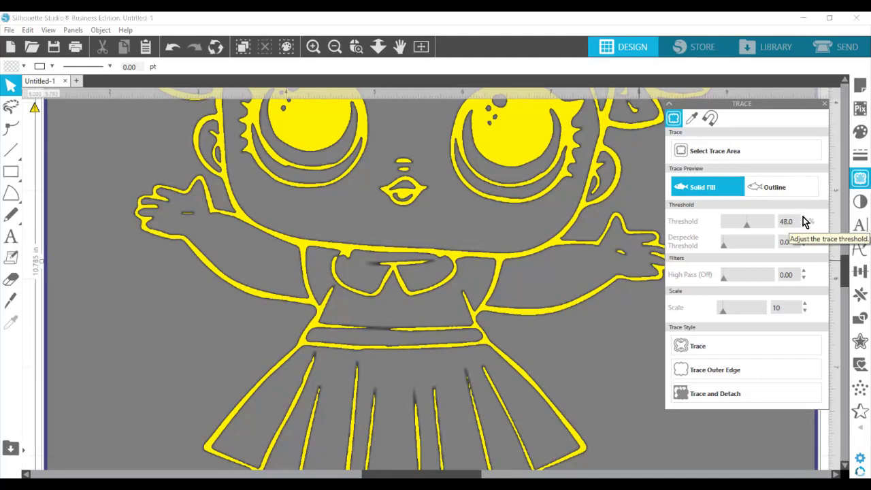
click(802, 217)
click(803, 216)
click(802, 217)
click(802, 216)
click(802, 216)
click(803, 216)
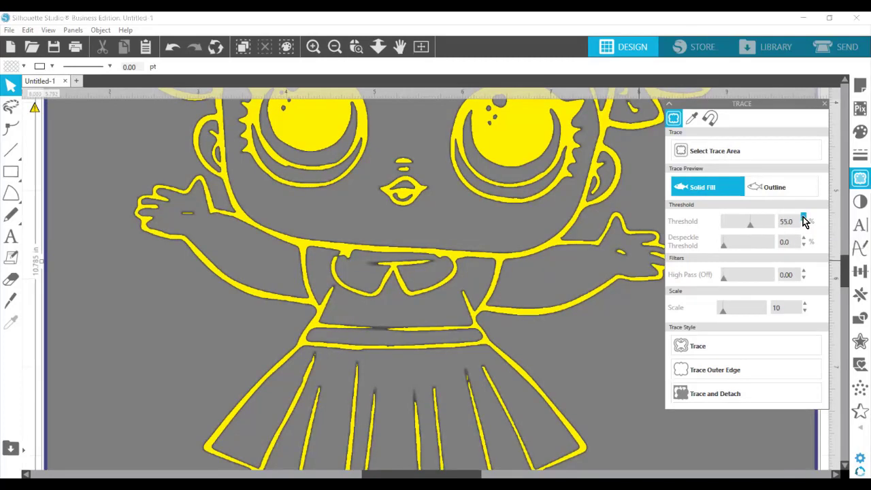
click(802, 216)
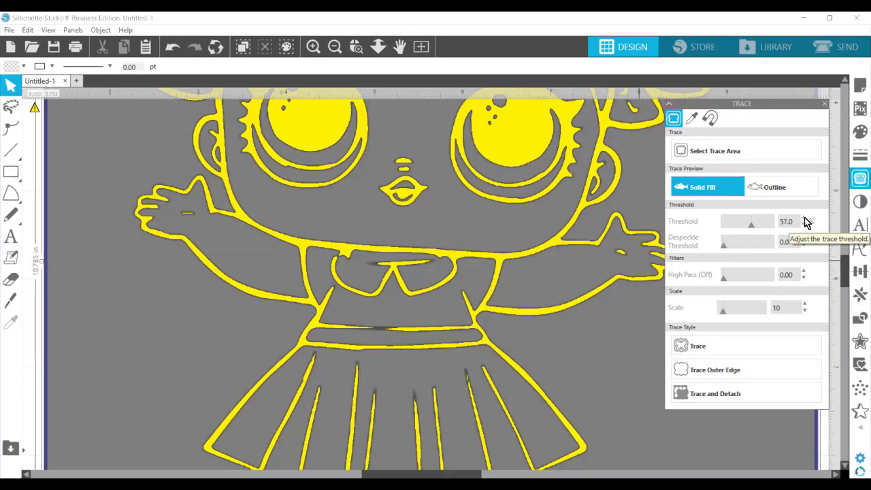
click(803, 218)
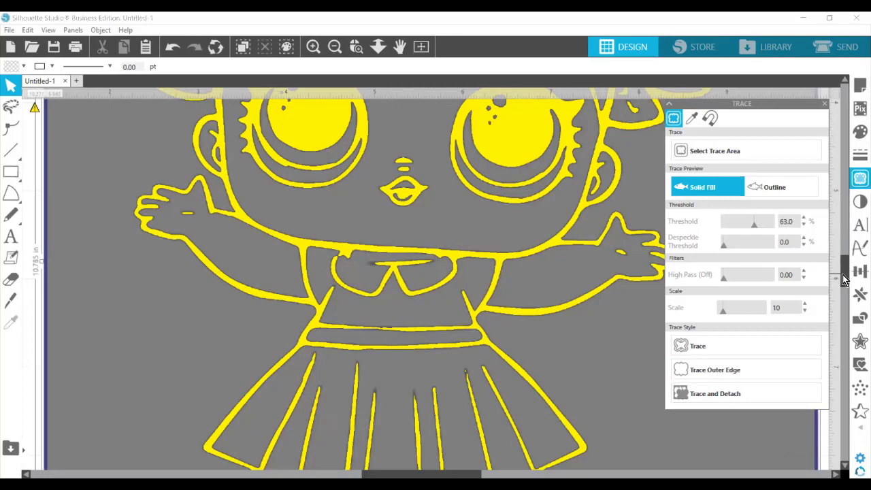
Check the trace preview from the doll's hair to its shoes and trace the entire image
drag(844, 279, 858, 238)
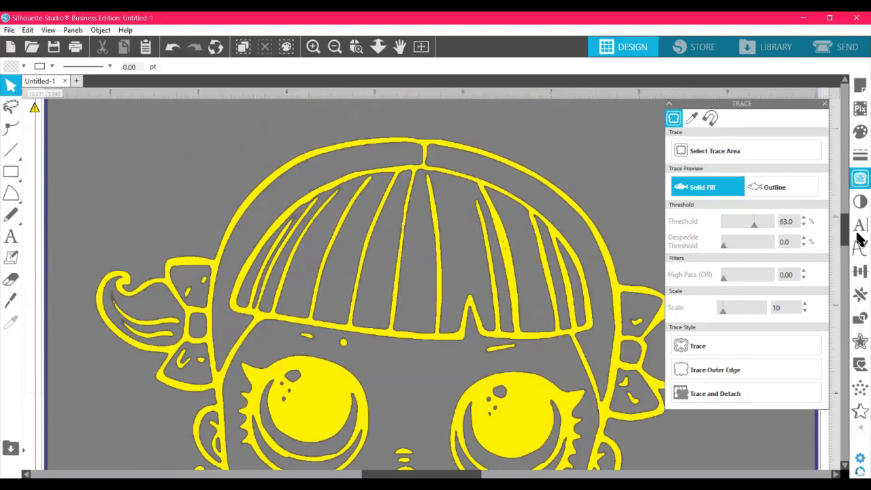
drag(857, 239, 839, 309)
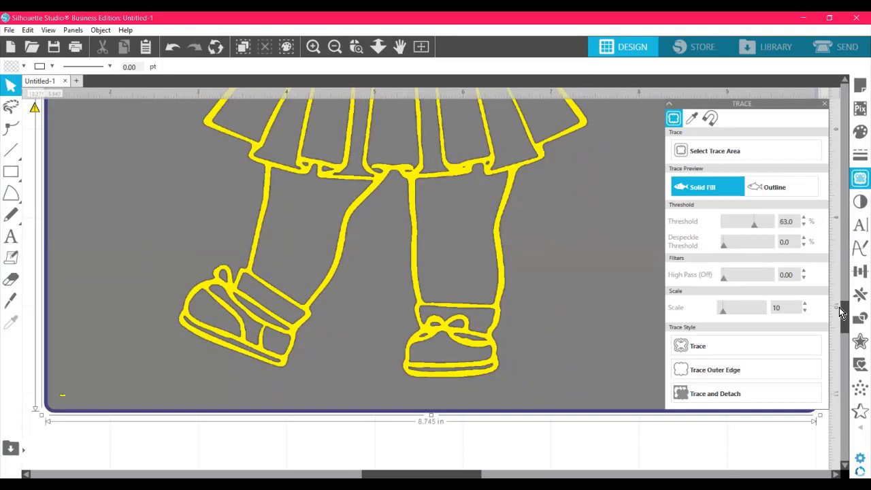
scroll(358, 247, up, 3)
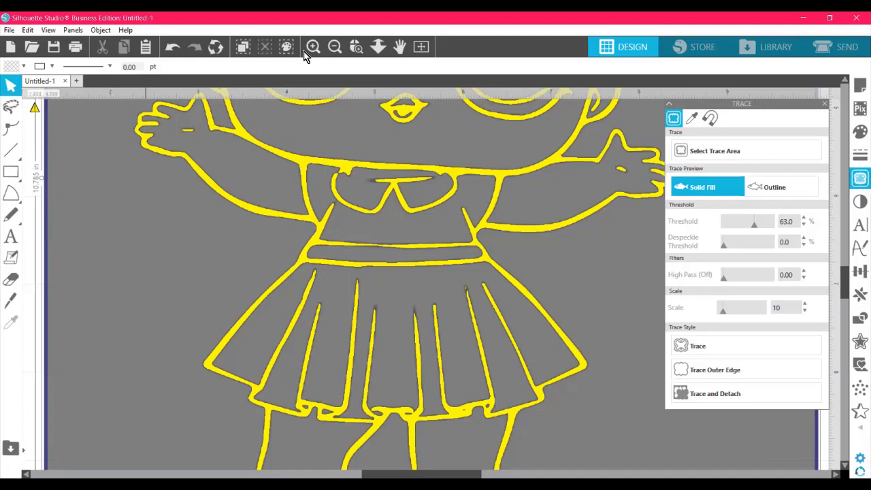
click(334, 46)
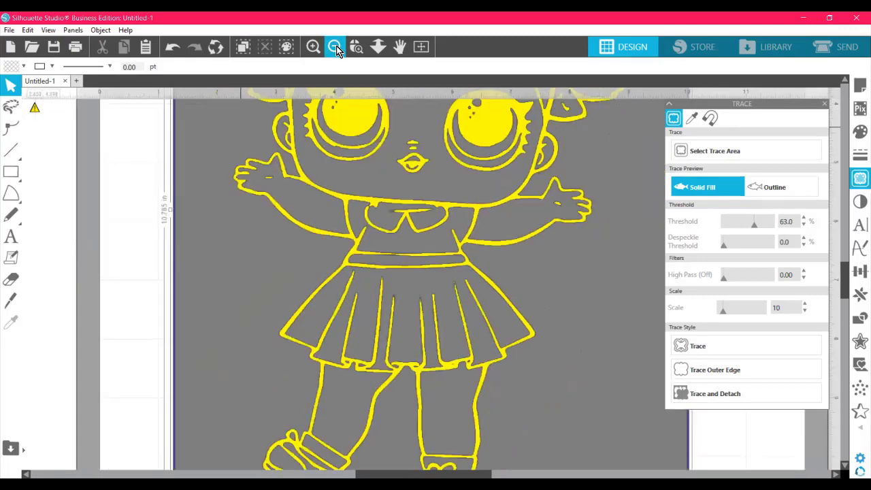
click(334, 46)
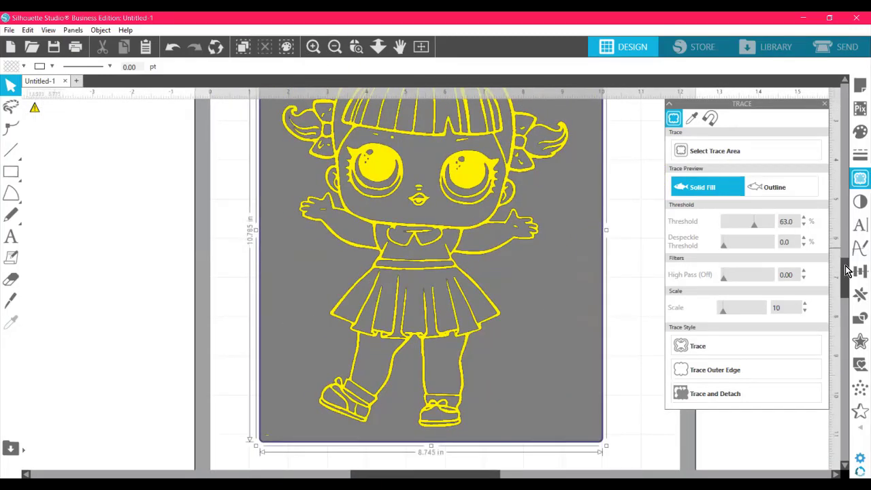
scroll(707, 286, up, 2)
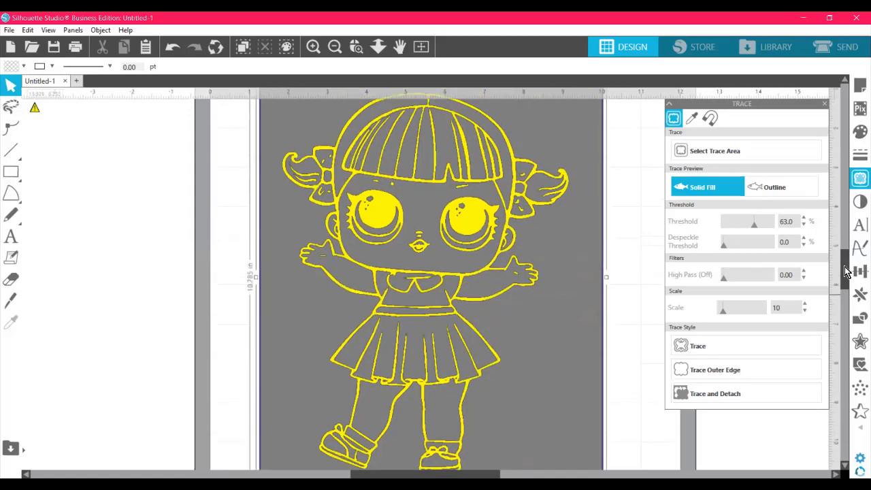
click(703, 349)
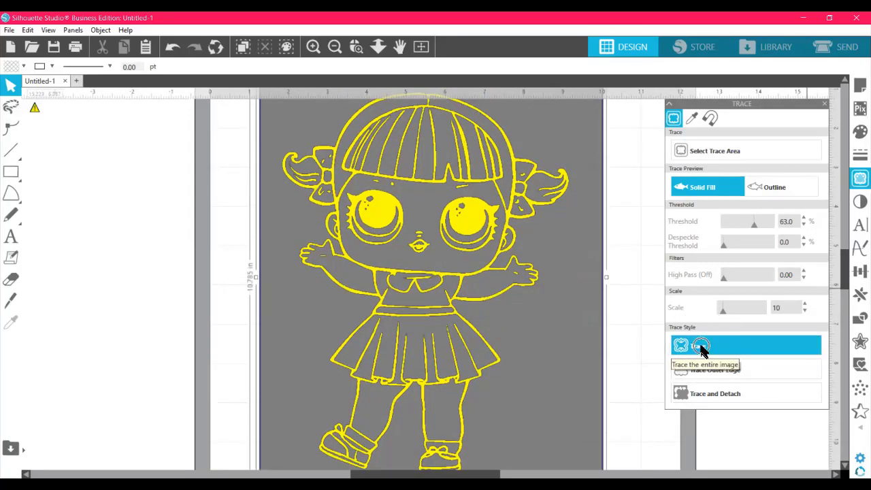
click(705, 350)
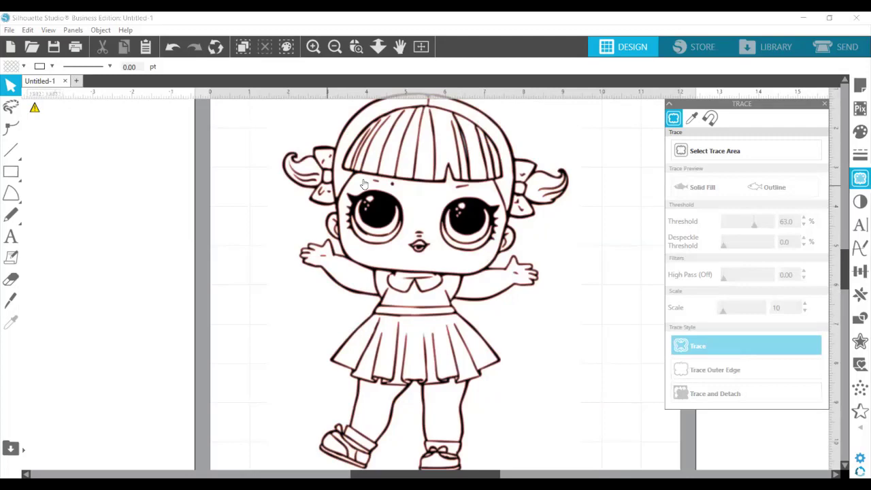
Move the original doll image off the traced outlines and place it completely outside the cutting mat
mouse_move(397, 164)
mouse_down()
mouse_move(194, 183)
mouse_move(103, 176)
mouse_move(78, 147)
mouse_move(25, 137)
mouse_up()
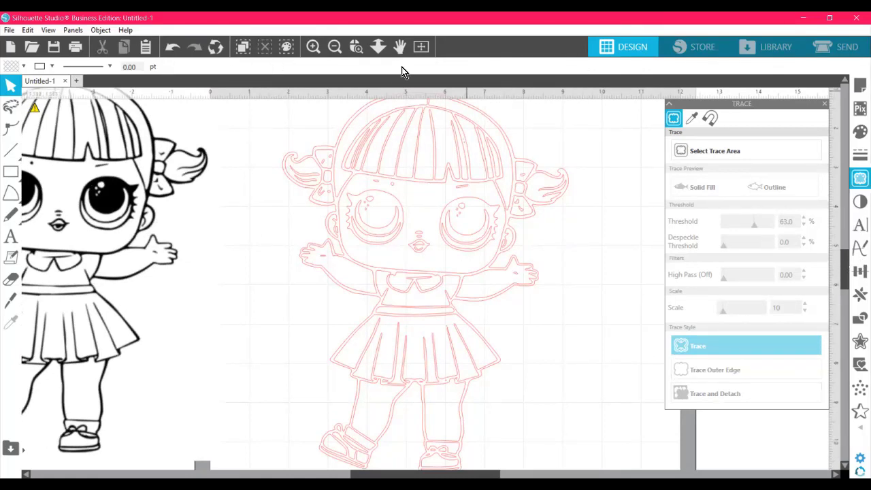
click(334, 47)
click(333, 47)
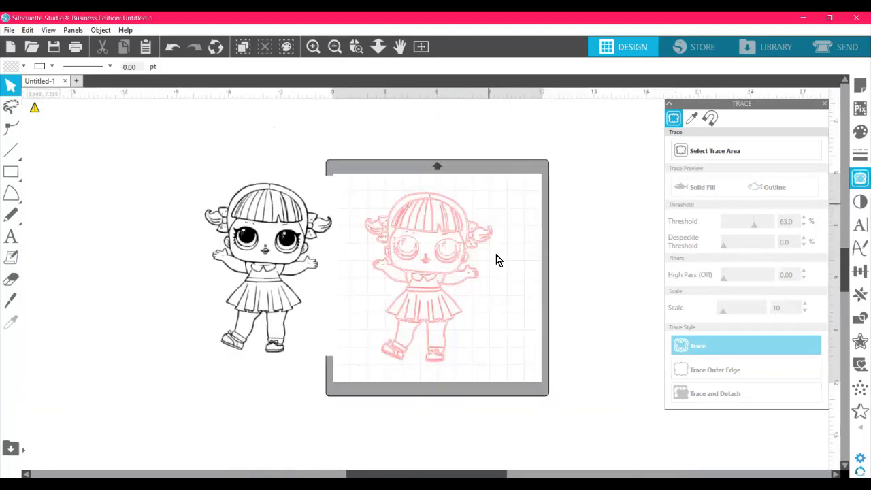
drag(138, 202, 109, 198)
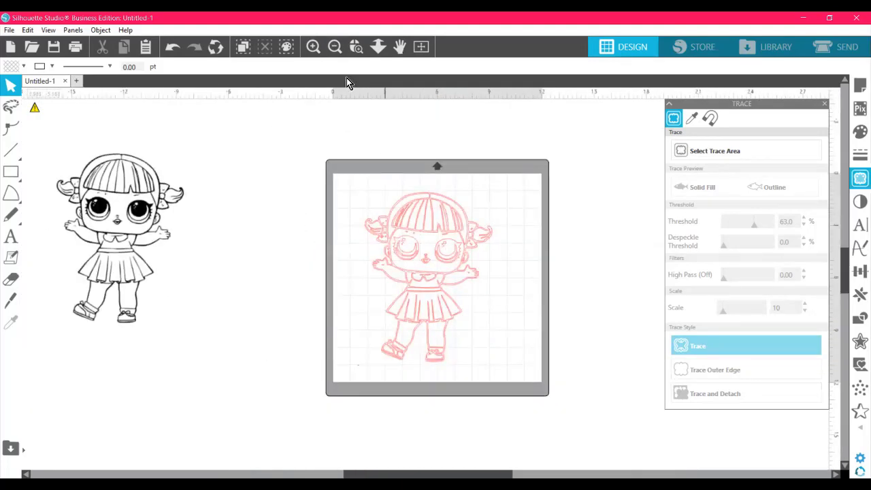
click(335, 47)
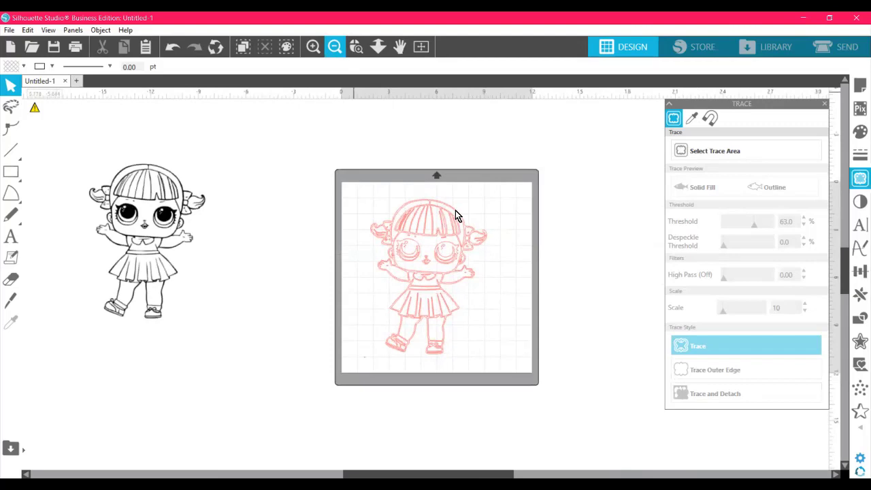
Fill the traced doll outlines with light blue
click(312, 47)
click(312, 47)
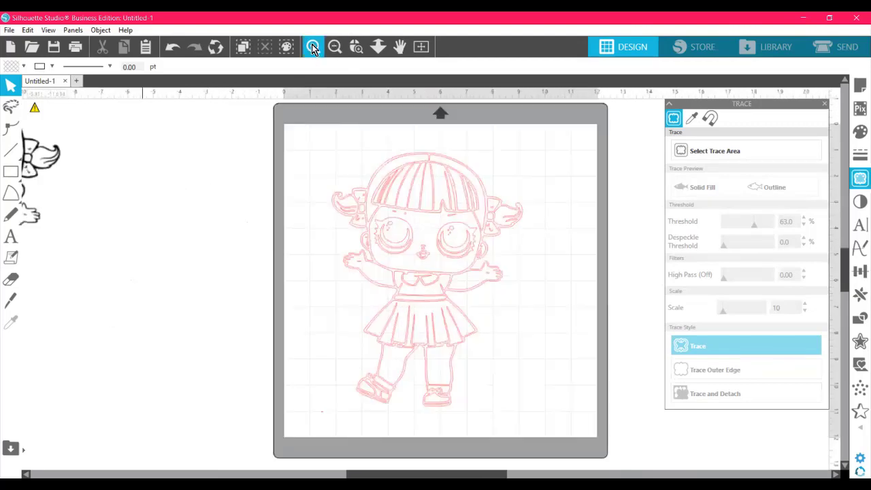
click(312, 47)
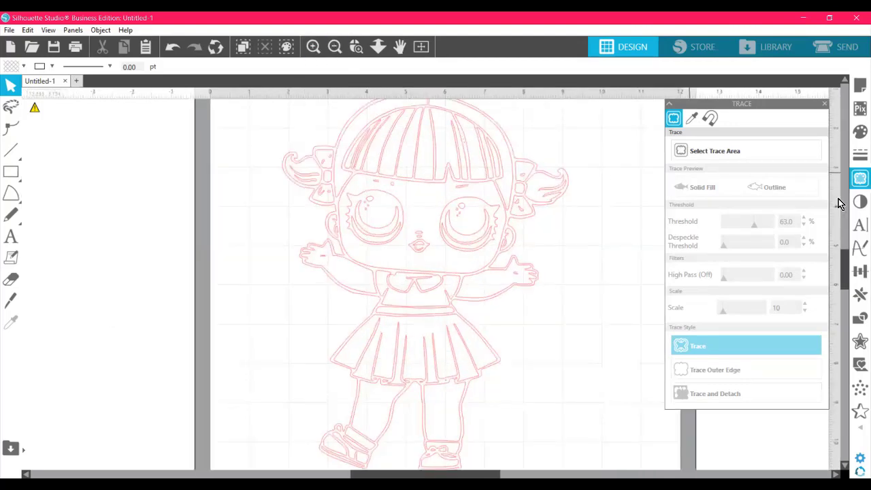
drag(846, 266, 846, 259)
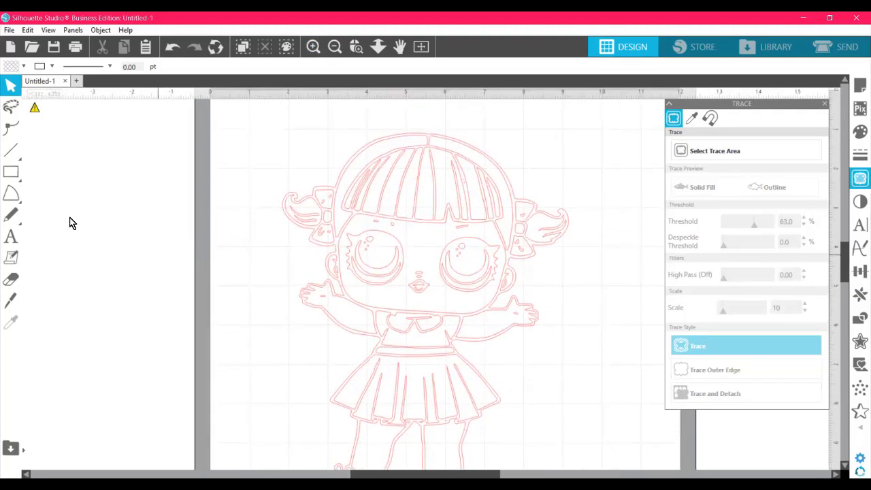
click(413, 131)
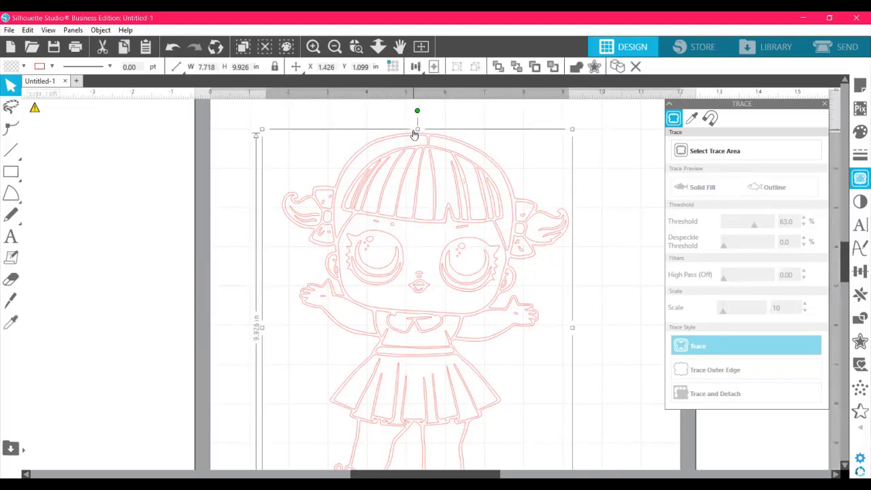
key(i)
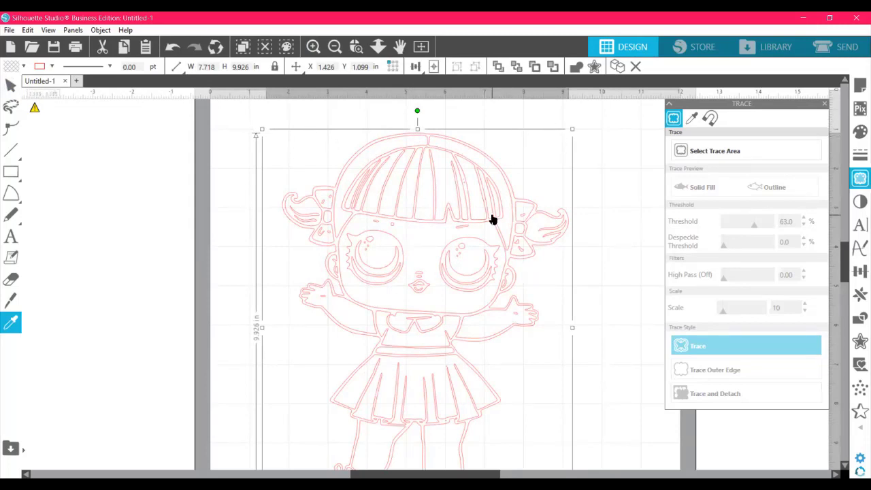
key(v)
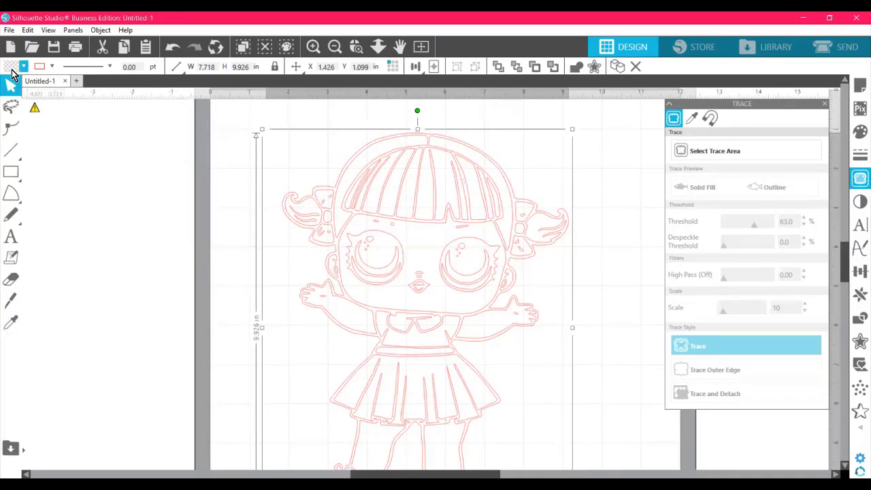
key(i)
click(11, 68)
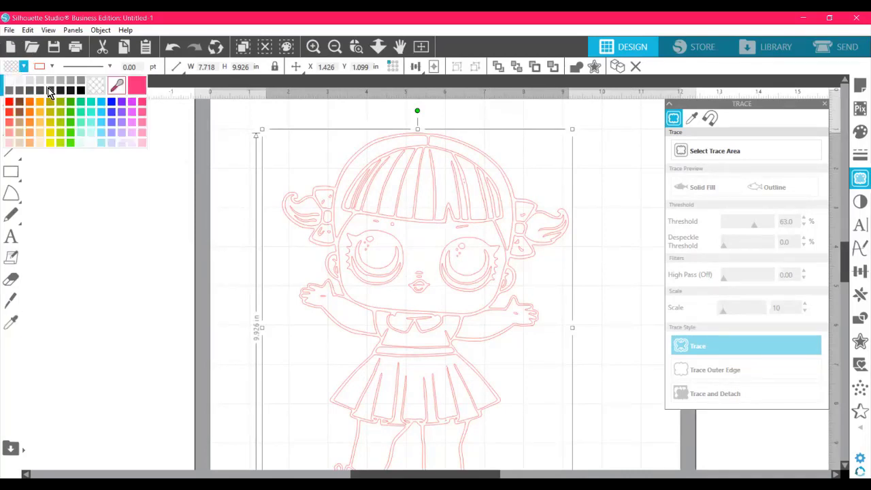
click(100, 144)
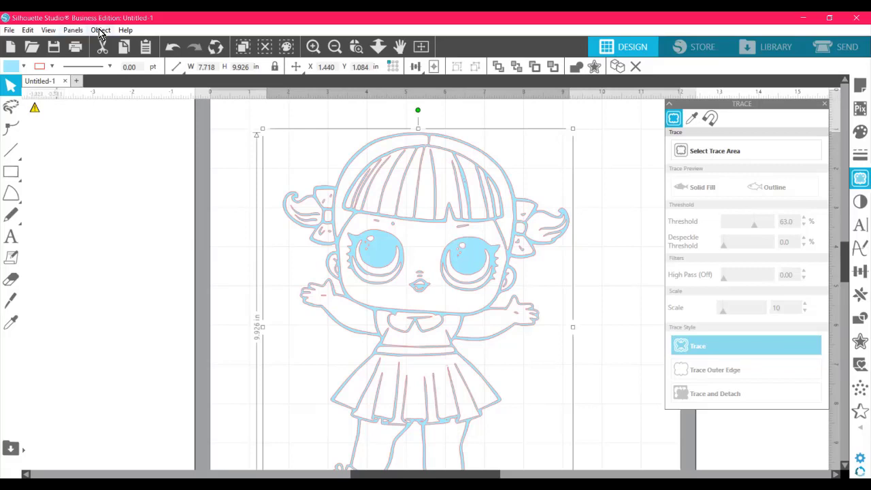
Release the compound path of the blue traced doll to split it into separate shapes
click(100, 32)
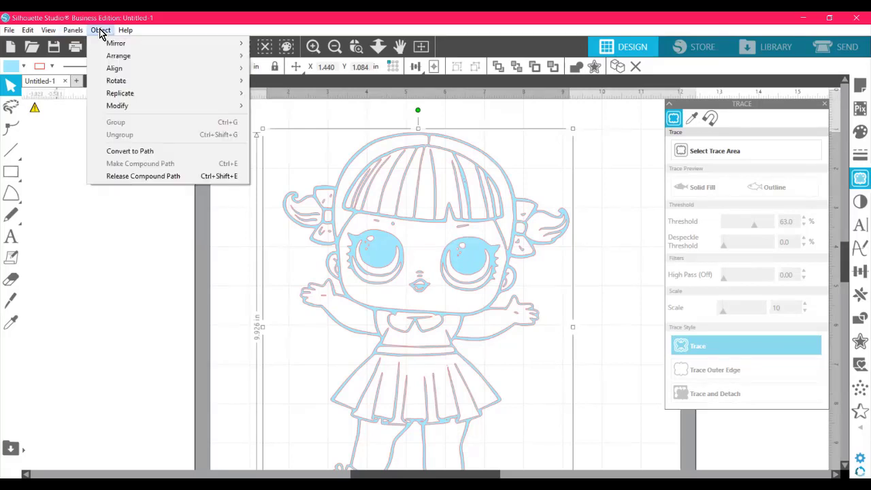
click(153, 179)
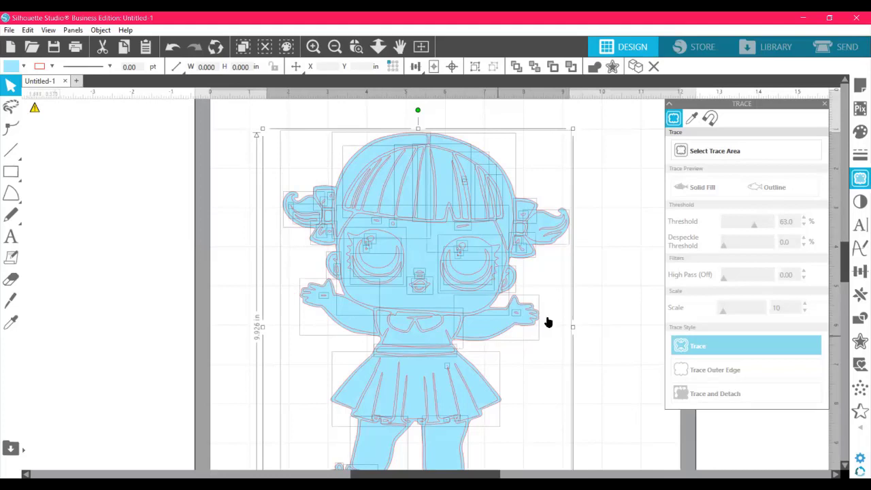
click(628, 255)
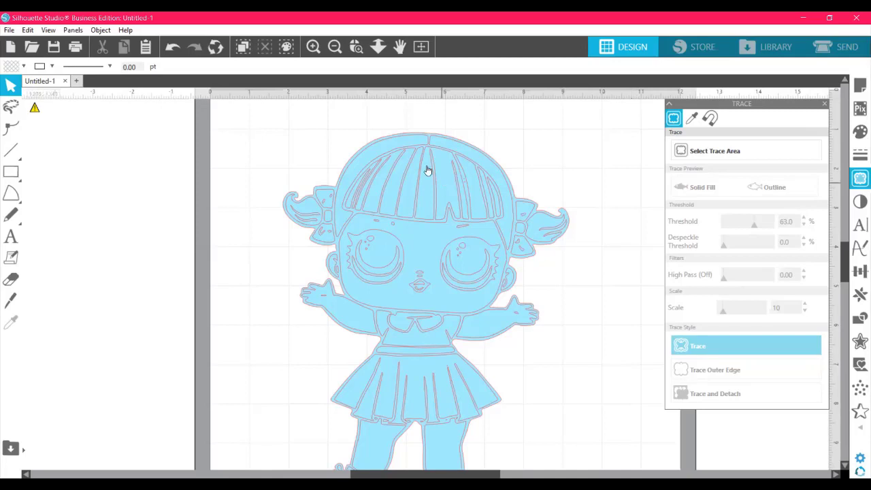
Fill the doll's full outer silhouette shape with black, leaving the inner pieces light blue
click(423, 133)
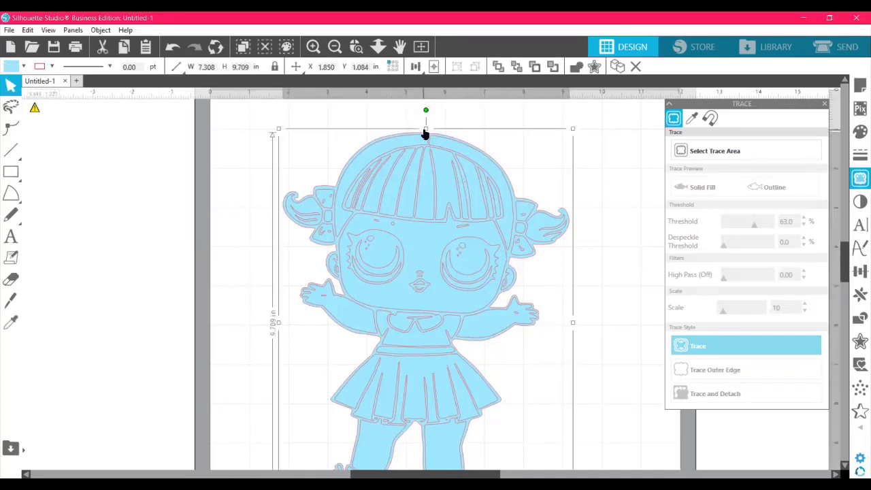
click(349, 129)
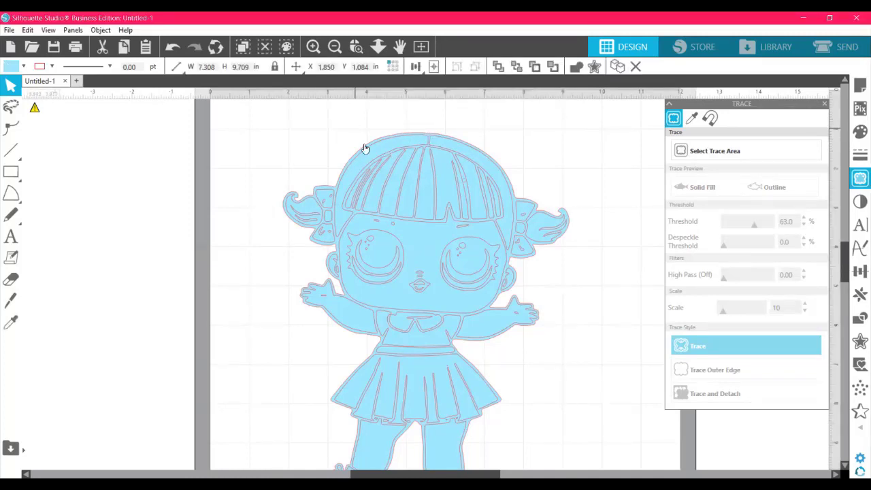
click(365, 148)
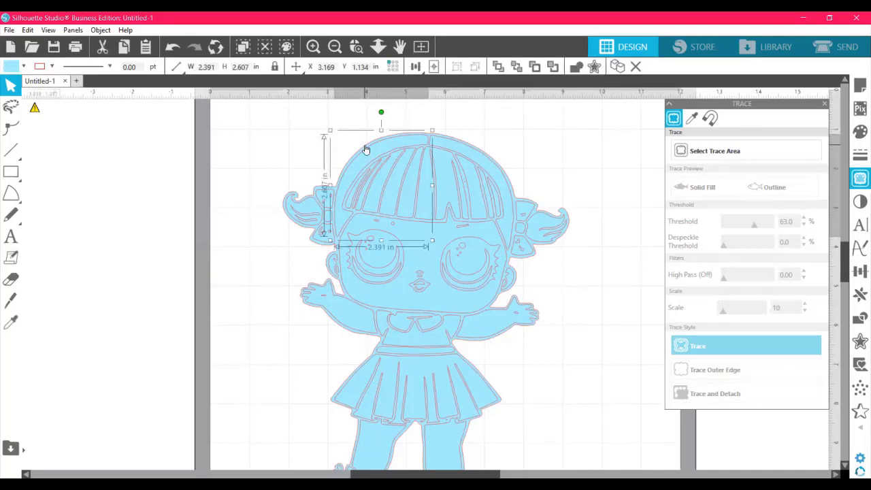
click(476, 141)
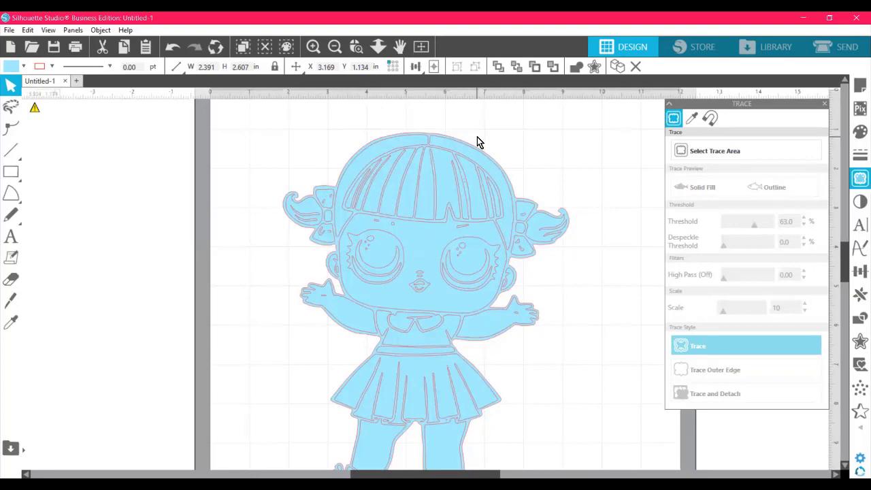
click(421, 136)
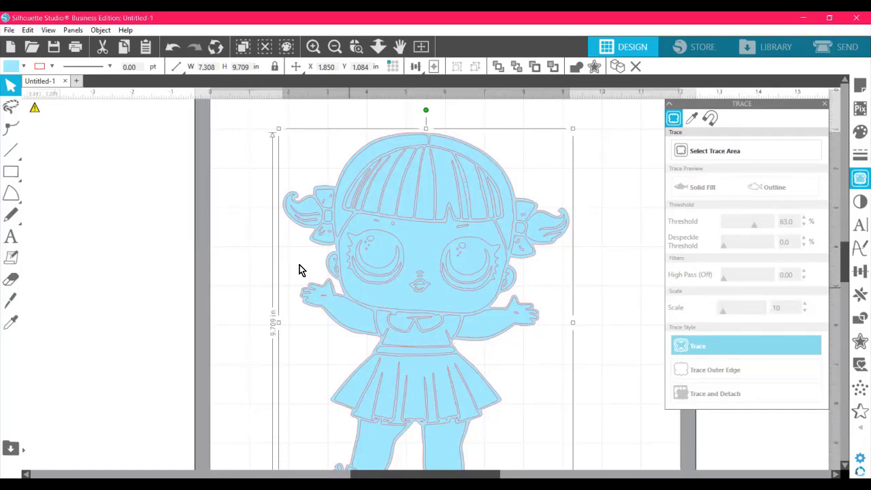
click(11, 67)
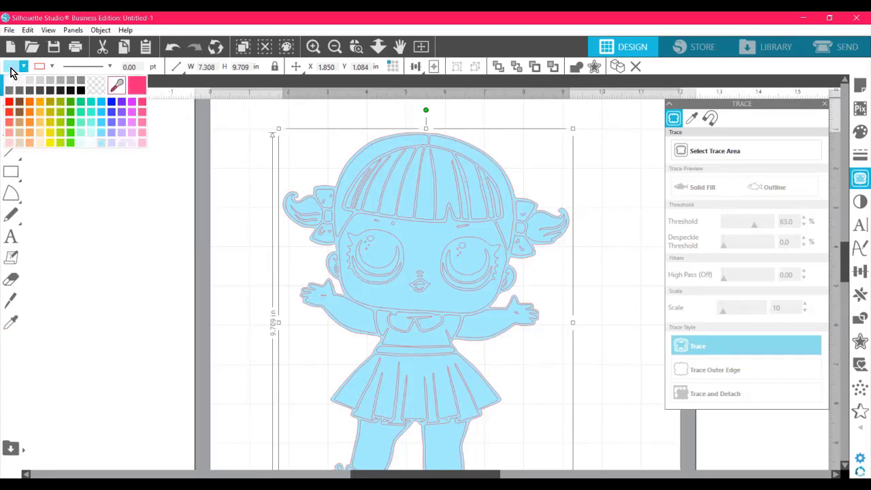
click(81, 90)
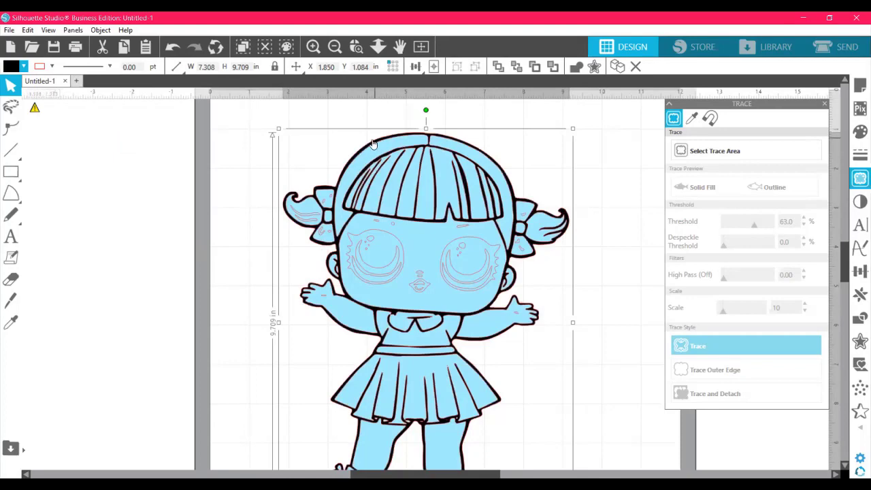
Move the black silhouette away from the blue pieces to check the separation, and put it back behind them
mouse_move(368, 143)
mouse_down()
mouse_move(250, 147)
mouse_move(103, 132)
mouse_move(129, 96)
mouse_move(126, 113)
mouse_up()
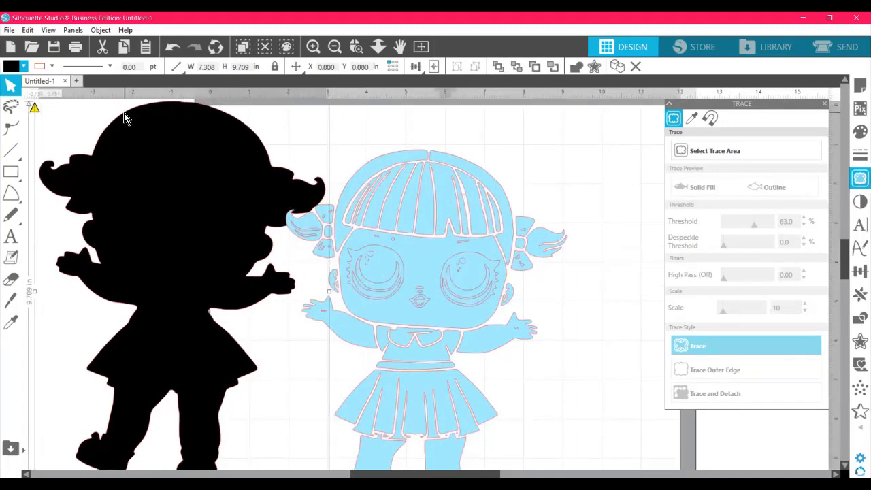
drag(145, 146, 370, 167)
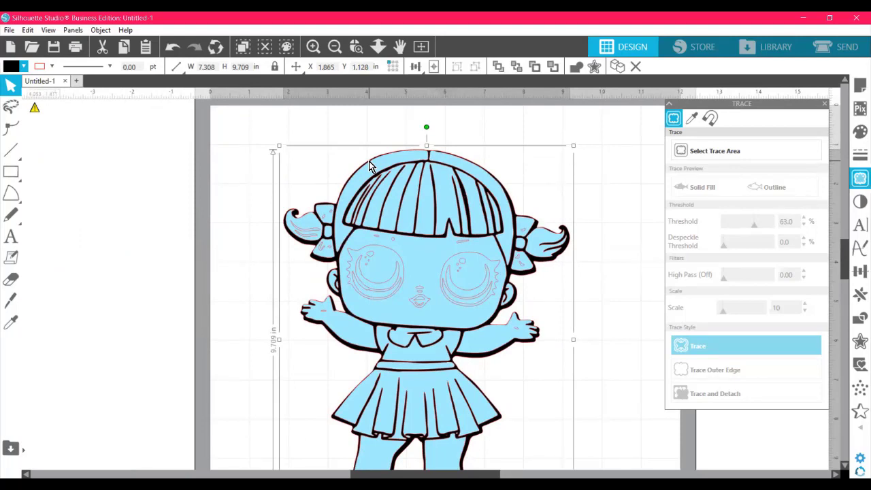
drag(369, 167, 369, 167)
click(614, 175)
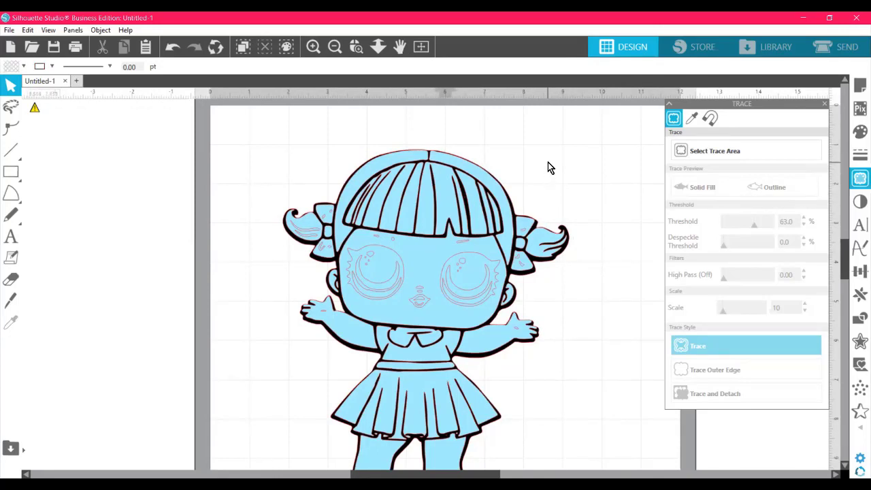
Move the original doll image directly beside the traced doll for side-by-side comparison
drag(412, 474, 274, 474)
drag(150, 263, 485, 315)
drag(306, 474, 410, 474)
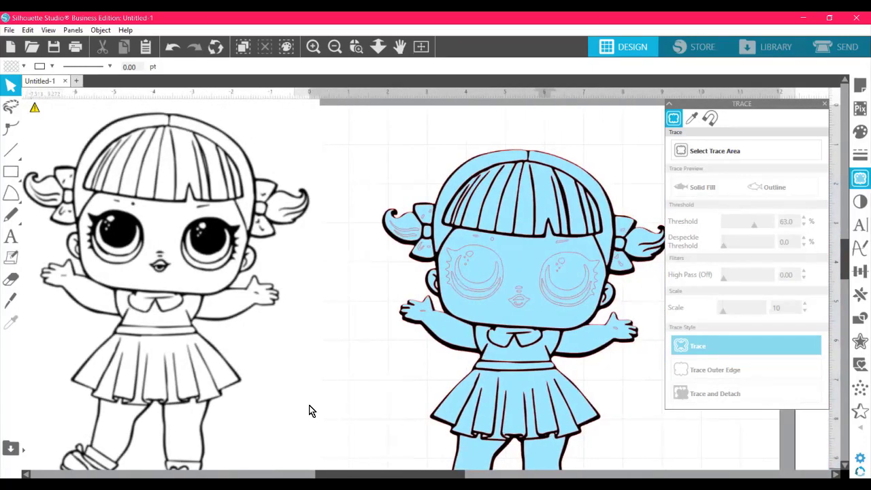
drag(203, 280, 256, 261)
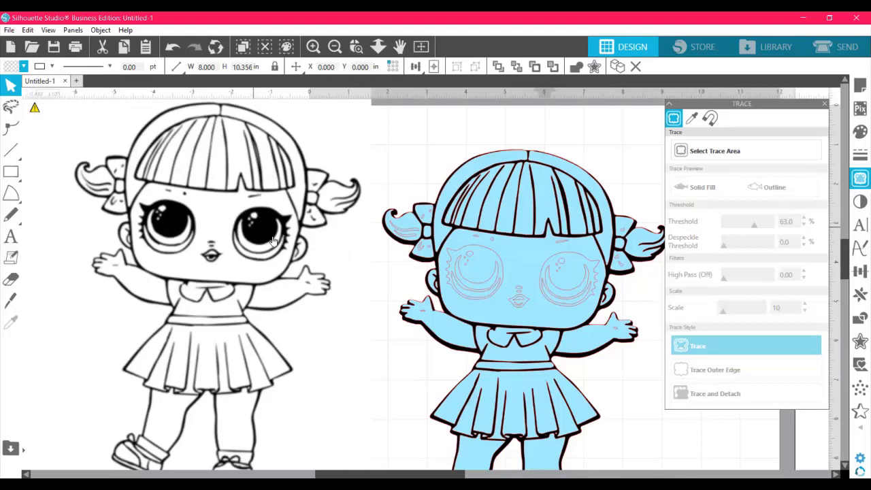
click(243, 219)
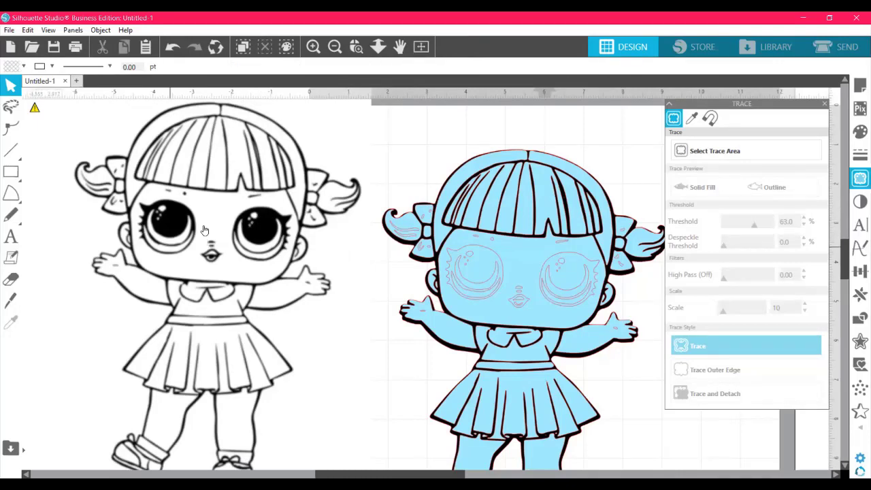
Subtract the left eye shape from the traced doll's blue face so the black layer shows through
click(480, 256)
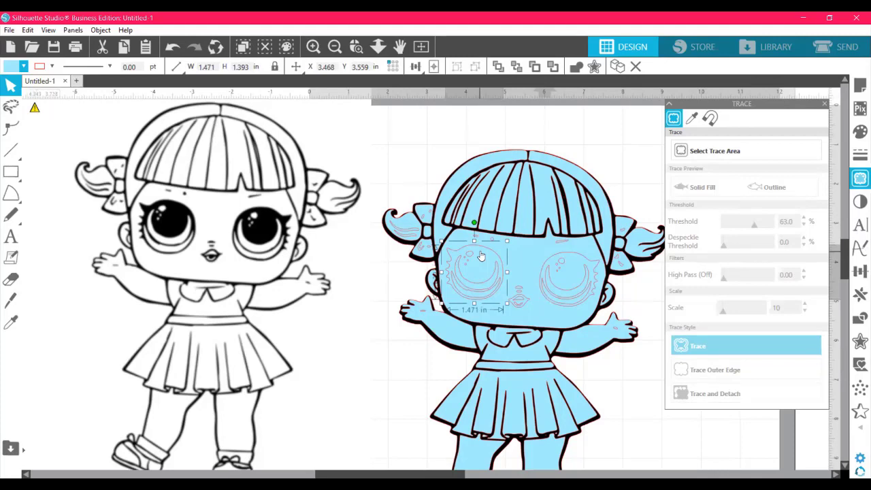
click(527, 257)
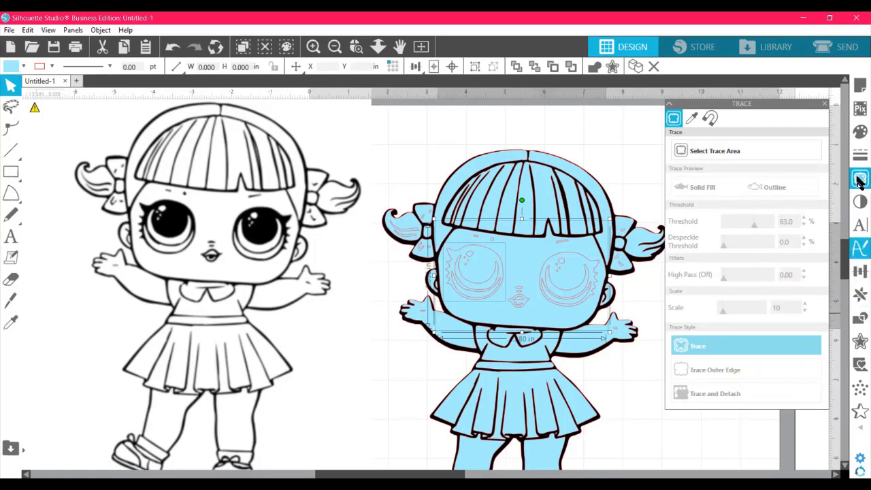
key(i)
click(859, 327)
click(859, 327)
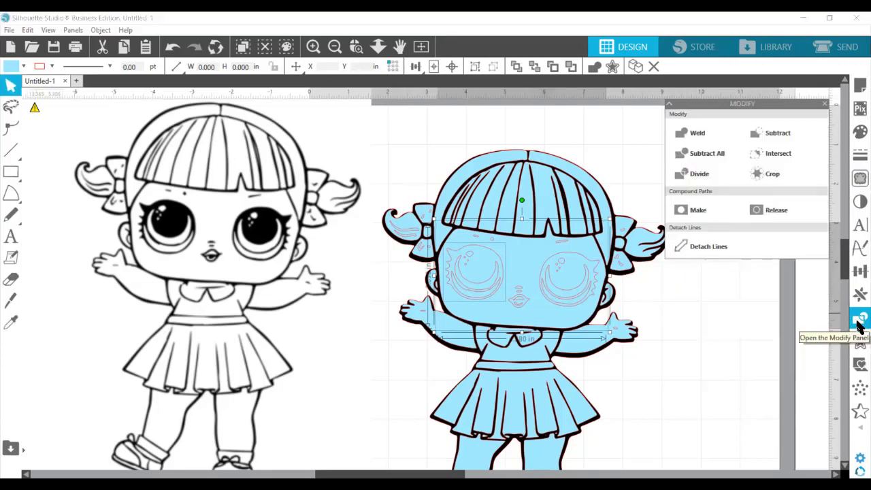
click(773, 136)
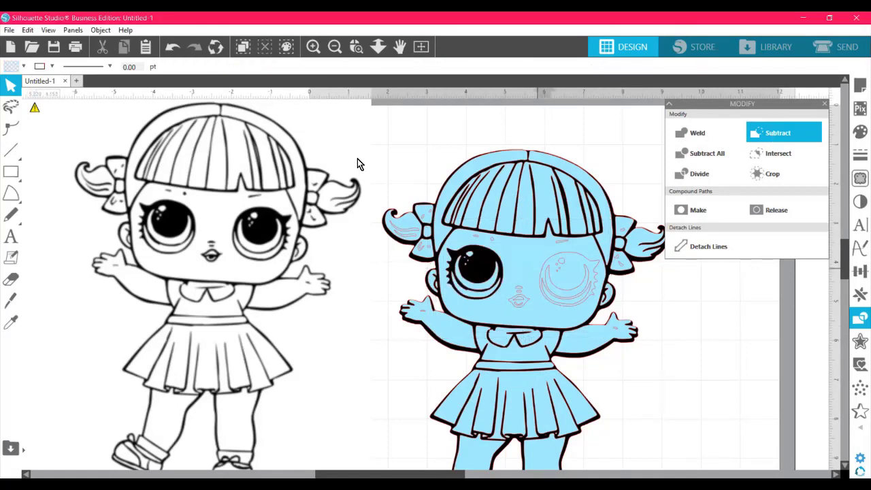
mouse_move(530, 266)
mouse_down()
mouse_move(355, 154)
mouse_move(345, 156)
mouse_move(364, 170)
mouse_move(306, 173)
mouse_move(523, 263)
mouse_up()
click(677, 313)
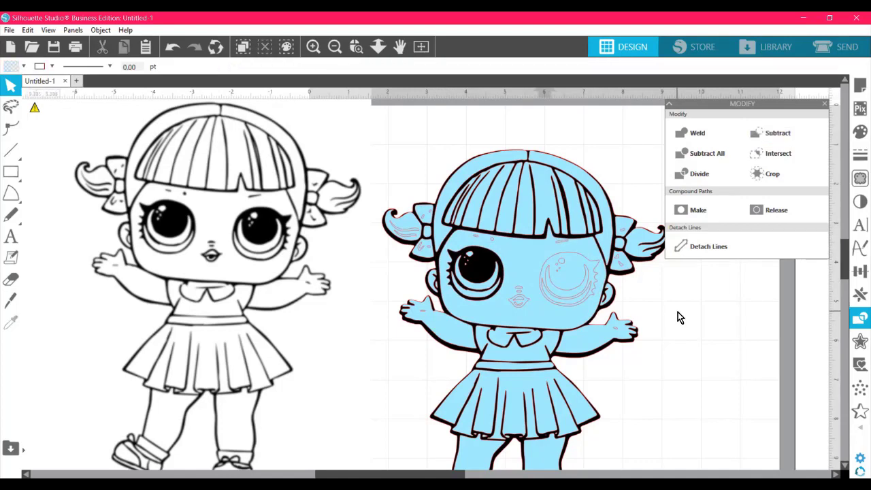
Subtract the right eye shape from the traced doll's blue face so the black layer shows through
click(570, 269)
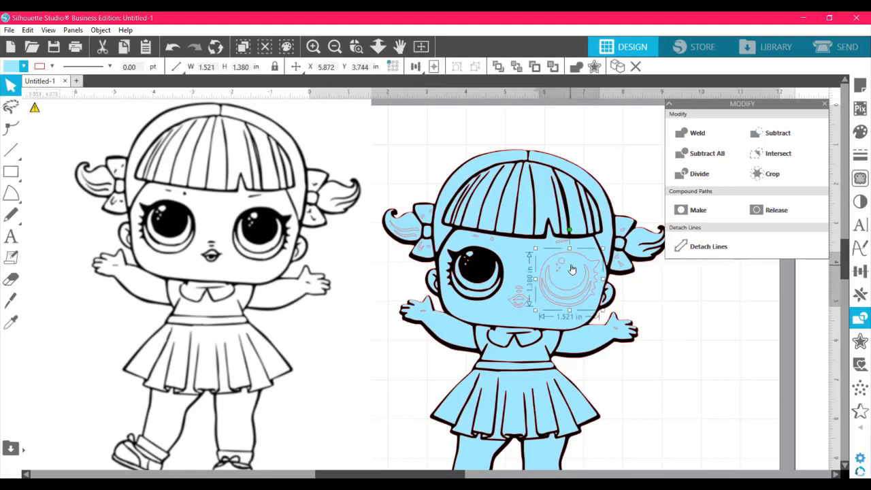
click(516, 252)
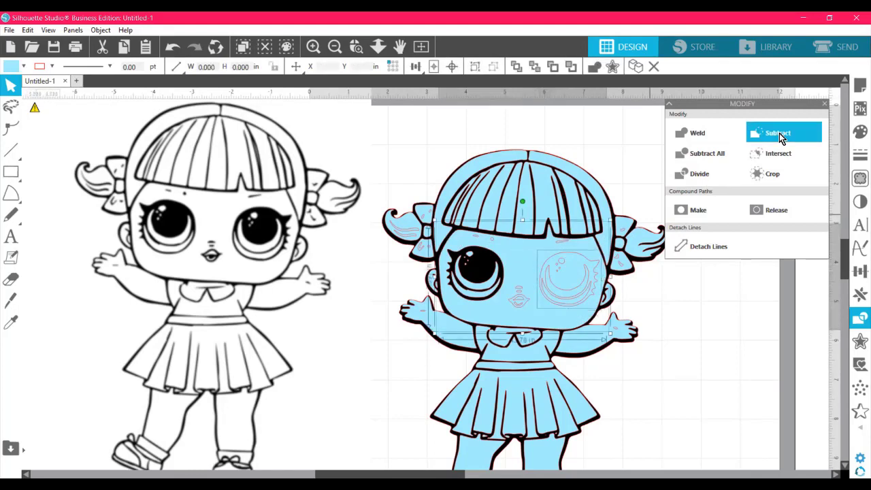
key(ctrl)
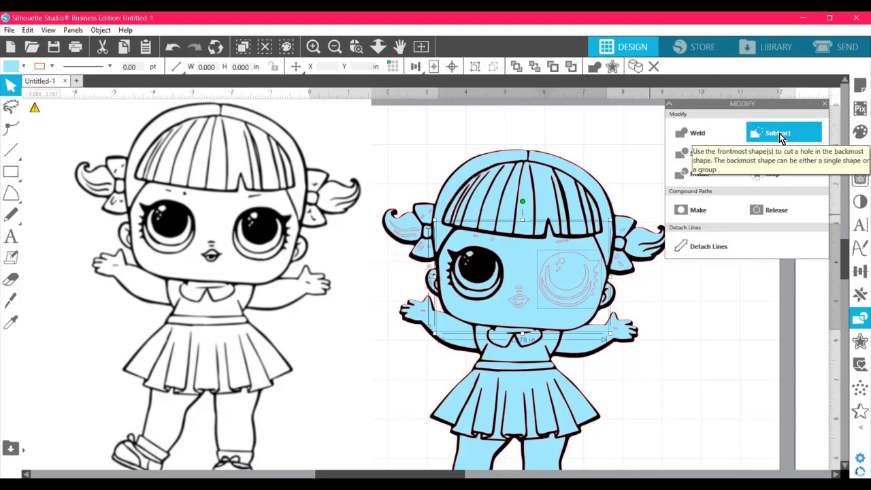
key(ctrl)
click(781, 137)
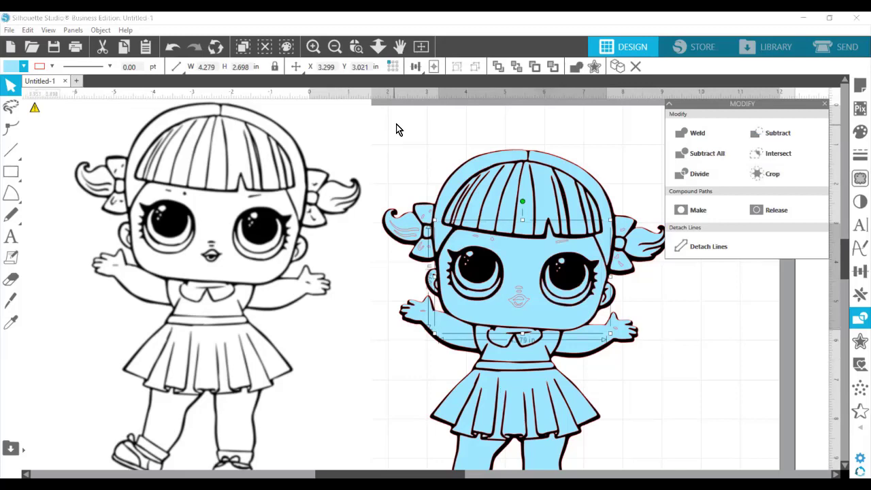
click(397, 192)
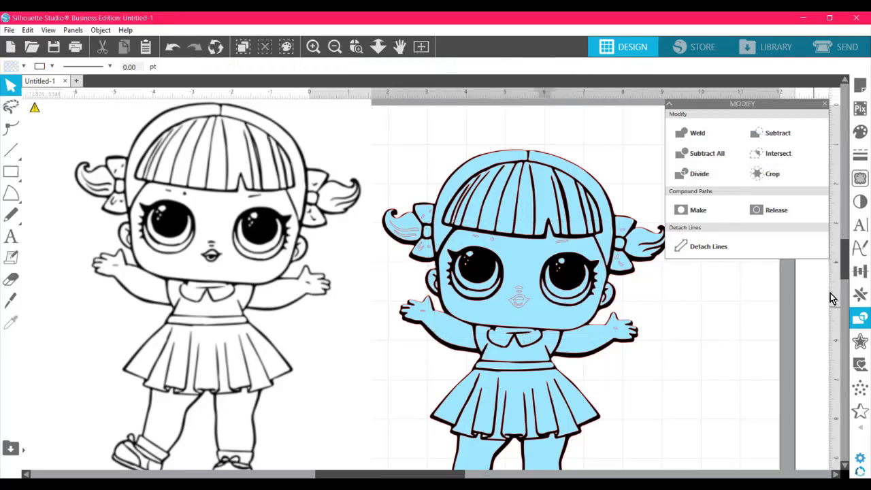
drag(846, 265, 847, 272)
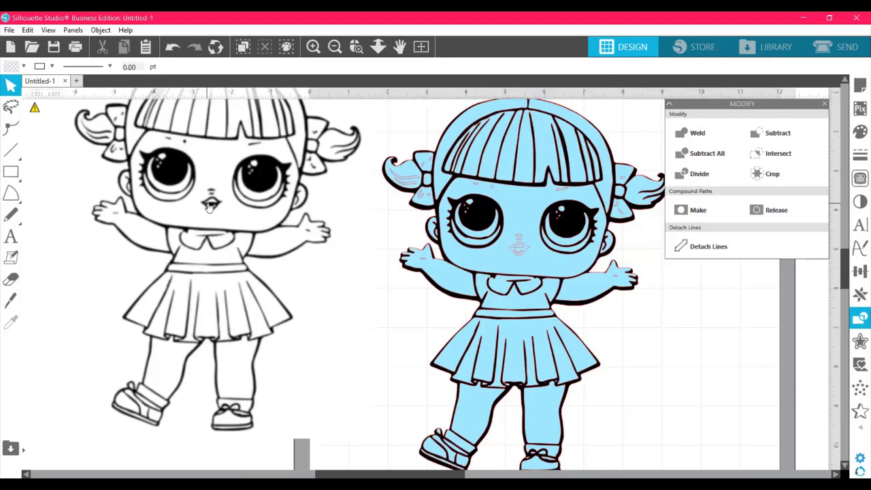
Subtract the mouth and both nose shapes from the traced doll's blue face so the black layer shows through
key(ctrl)
key(ctrl)
key(ctrl)
click(354, 48)
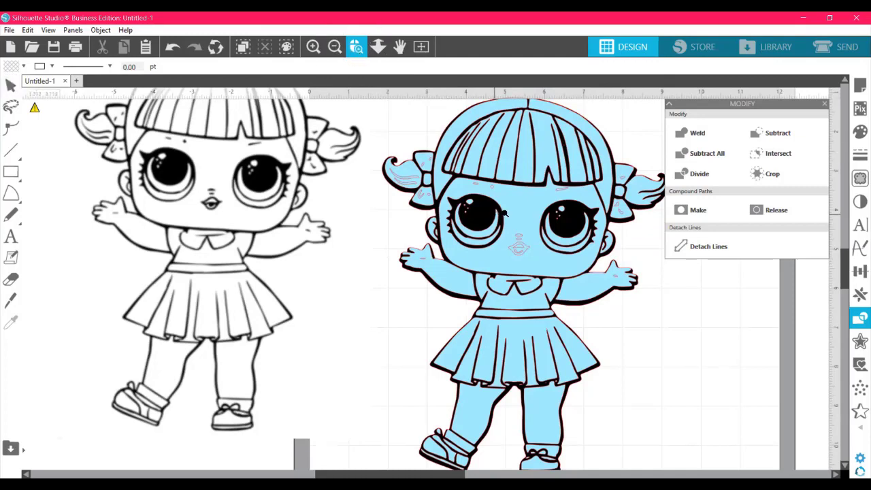
drag(525, 256, 540, 281)
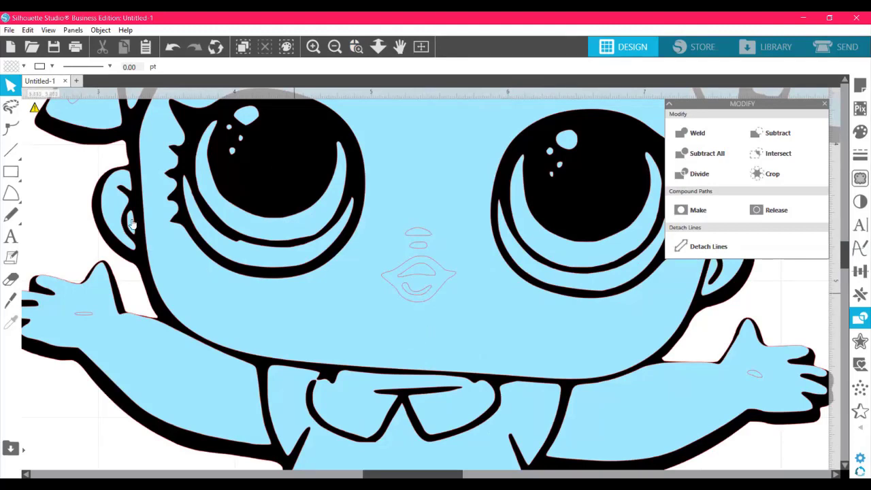
click(446, 284)
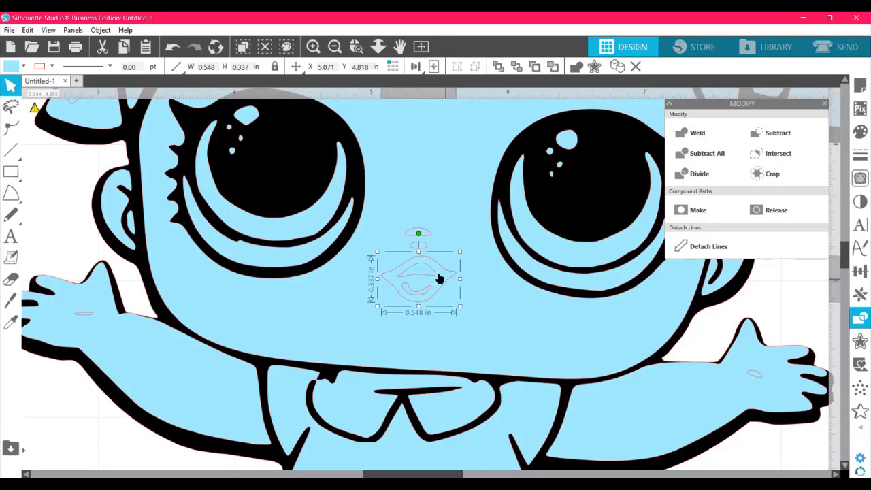
shift+click(423, 248)
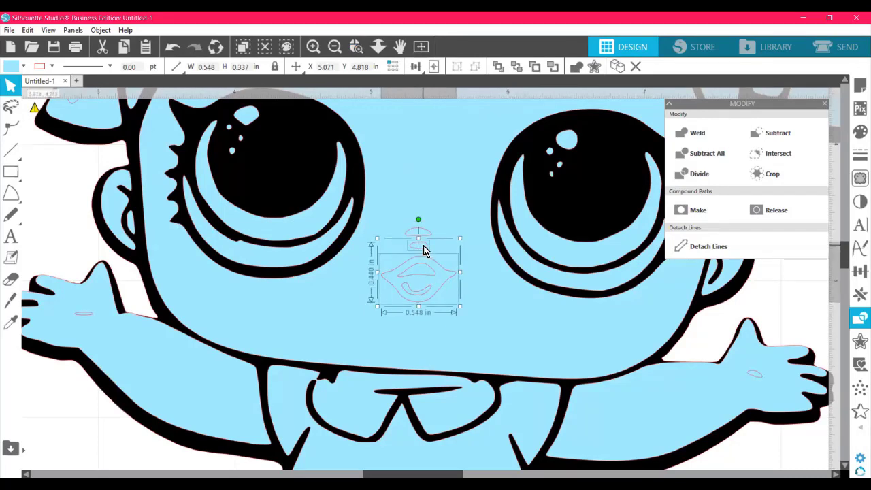
shift+click(422, 236)
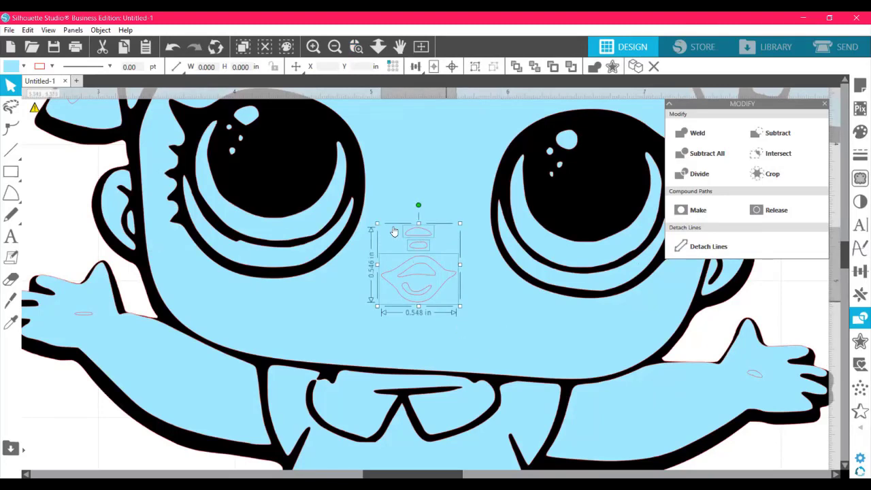
click(397, 188)
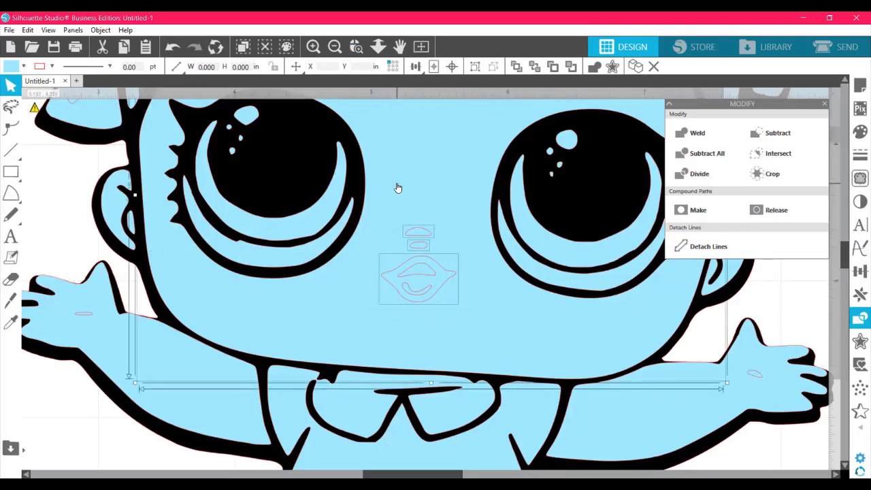
click(776, 132)
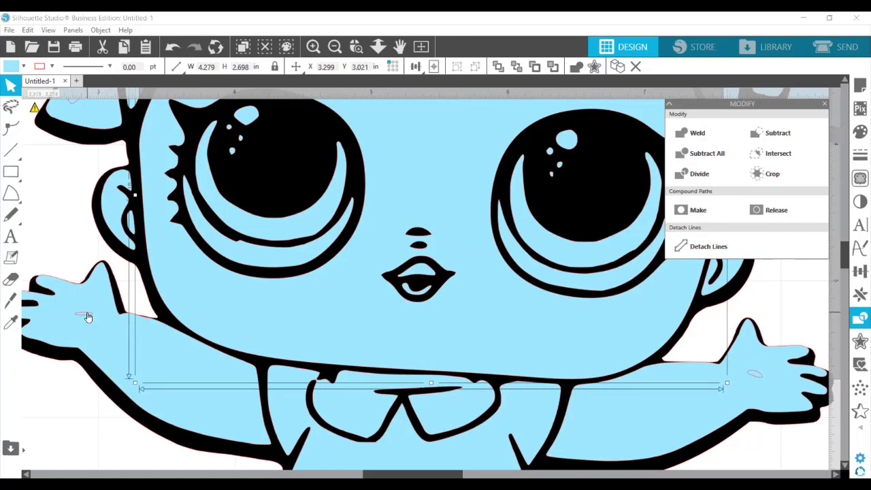
Subtract the small palm crease from the traced doll's blue left arm and nudge the arm slightly over the black layer
key(ctrl)
key(ctrl)
key(ctrl)
key(ctrl)
key(ctrl)
key(ctrl)
click(85, 317)
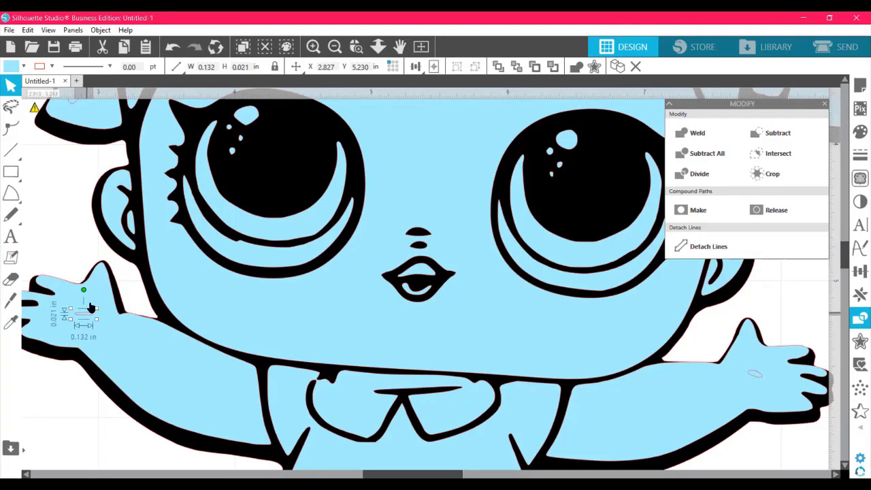
shift+click(96, 293)
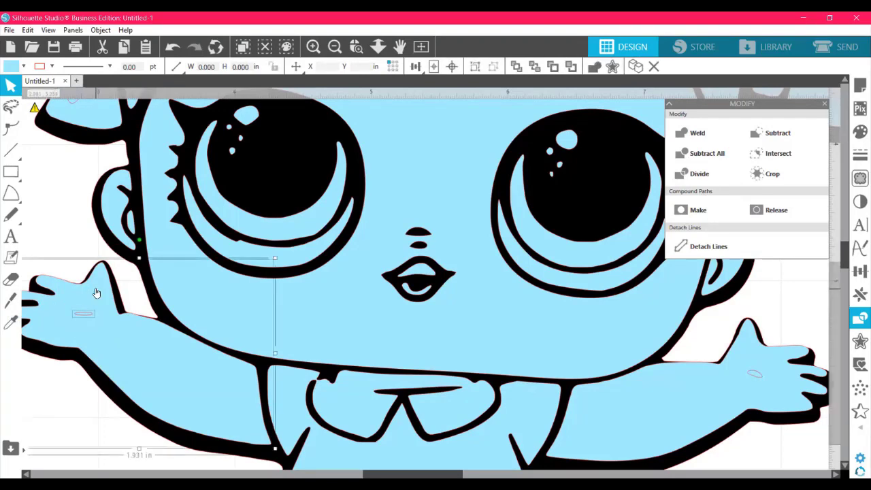
click(788, 137)
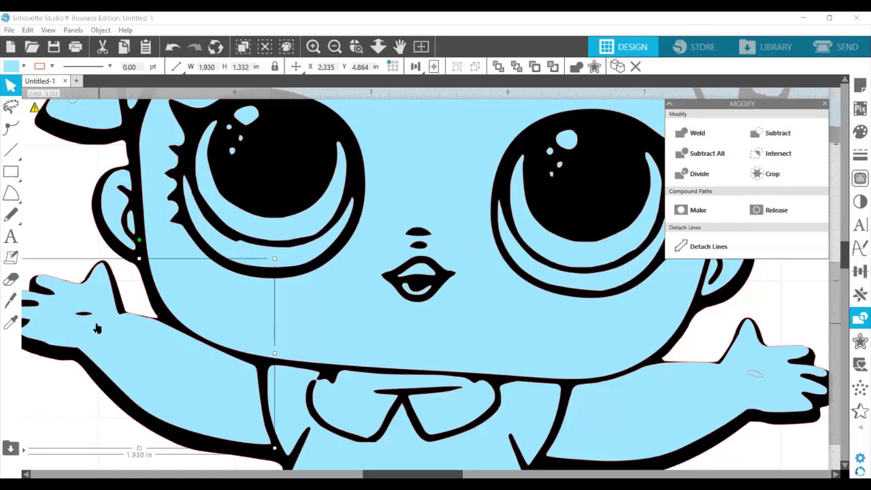
mouse_move(107, 325)
mouse_down()
mouse_move(102, 336)
mouse_move(103, 323)
mouse_move(219, 323)
mouse_move(94, 234)
mouse_move(115, 325)
mouse_move(99, 328)
mouse_up()
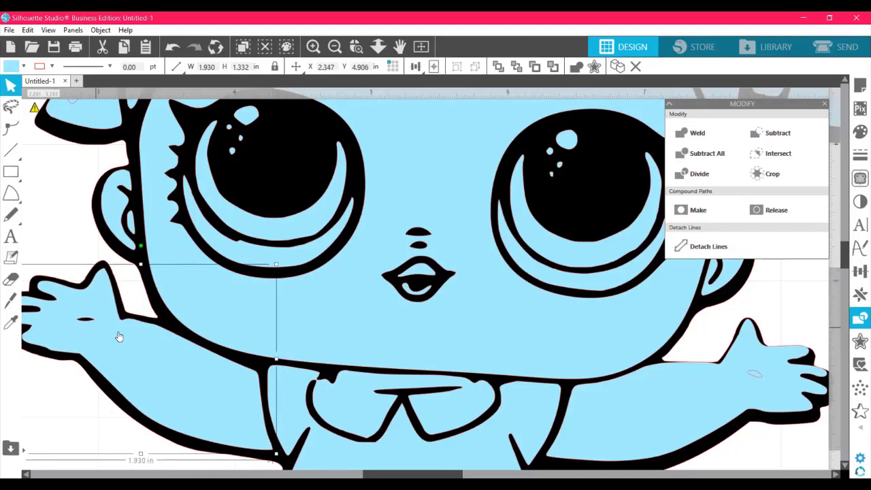
Subtract the small palm crease from the traced doll's blue right arm so the black layer shows through
click(755, 379)
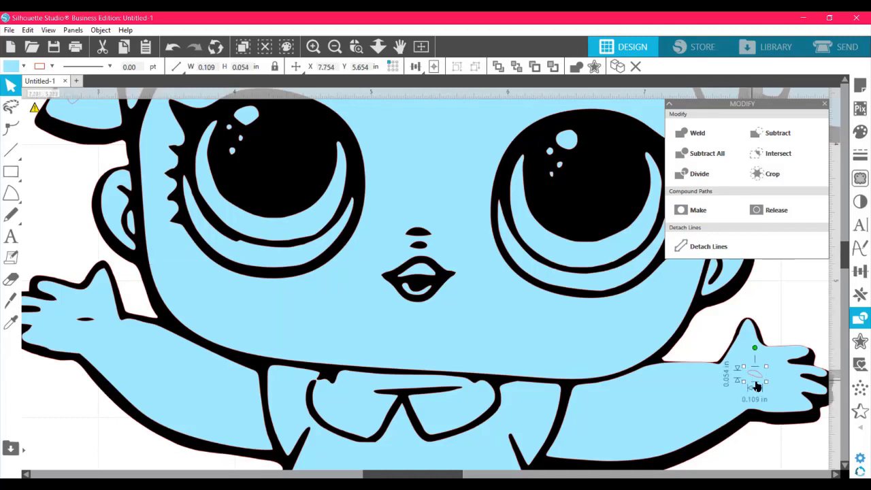
click(787, 394)
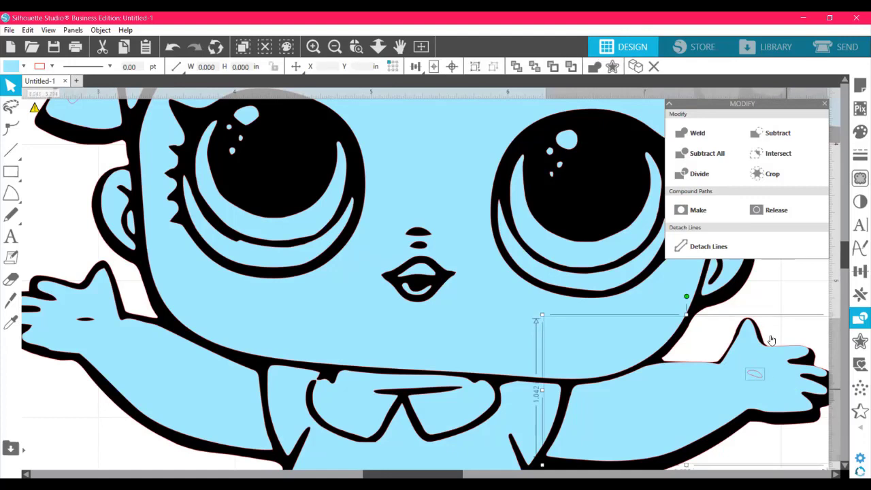
click(784, 134)
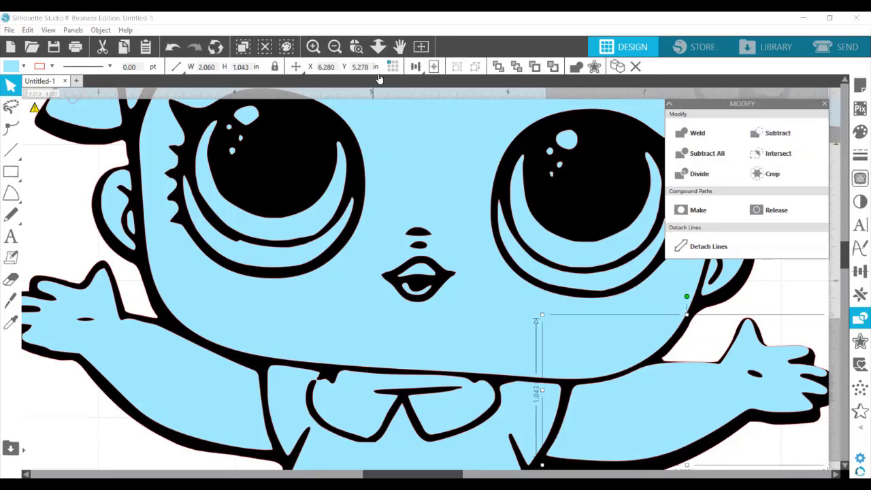
Move the original doll image farther away from the traced doll, clear of the tracing on the mat
click(422, 47)
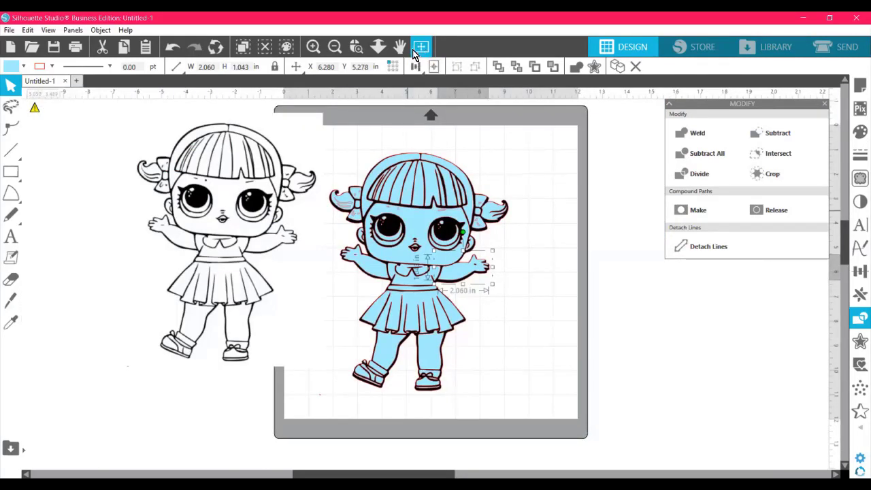
drag(270, 228, 231, 247)
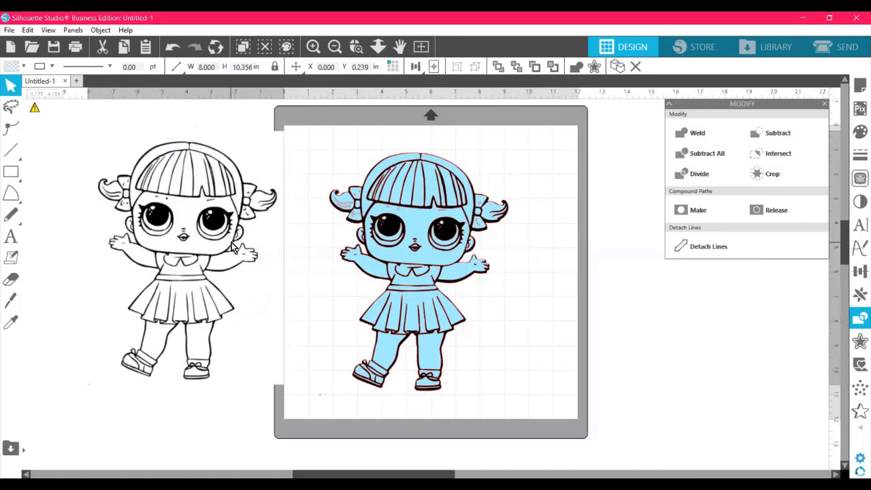
click(508, 307)
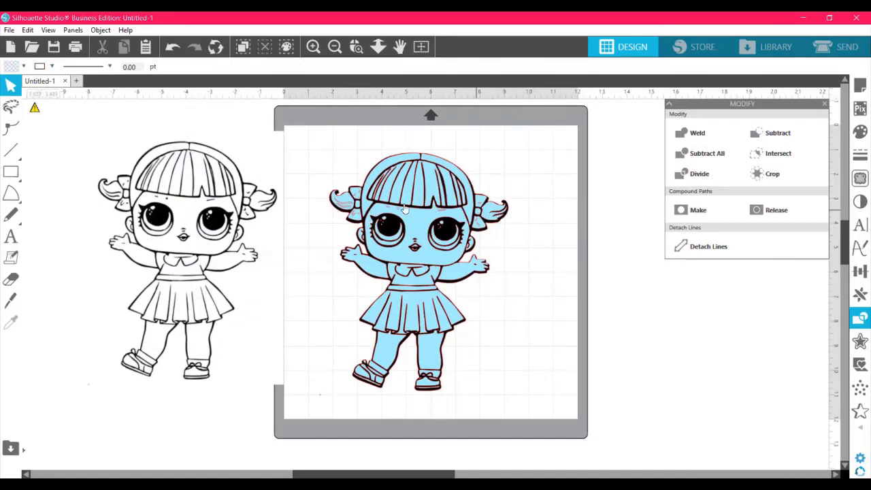
Delete the four small detail shapes inside the upper and lower loops of the traced doll's left hair bow
click(355, 48)
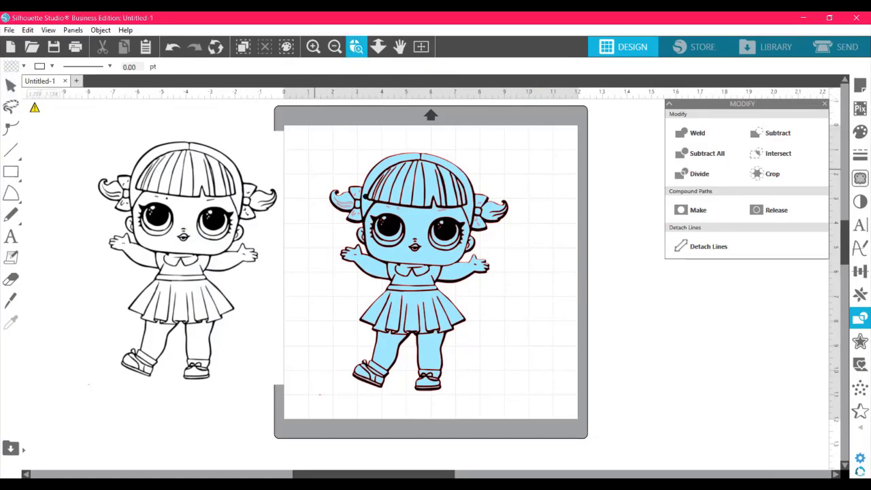
drag(387, 240, 404, 263)
scroll(408, 271, up, 2)
key(Escape)
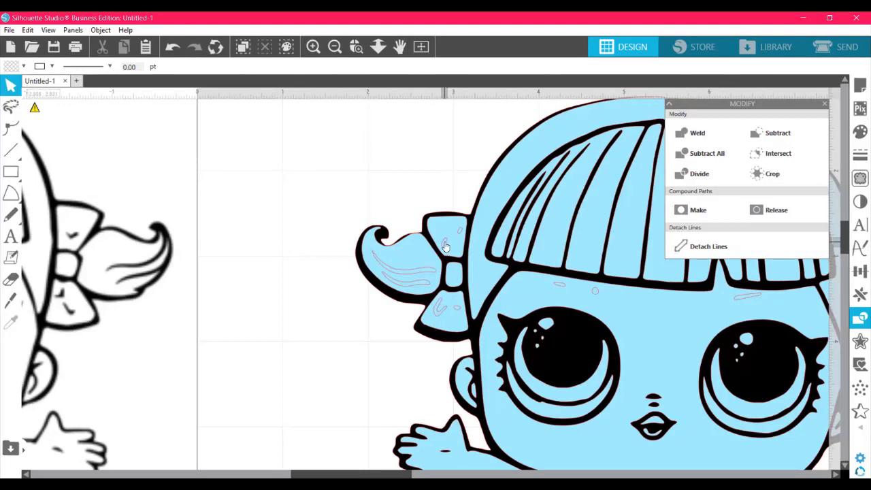
click(446, 247)
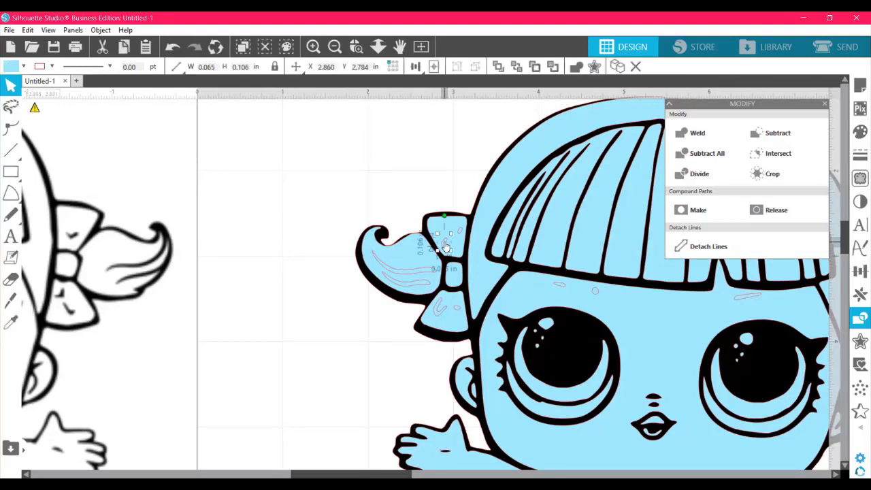
key(ctrl)
key(ctrl)
key(Delete)
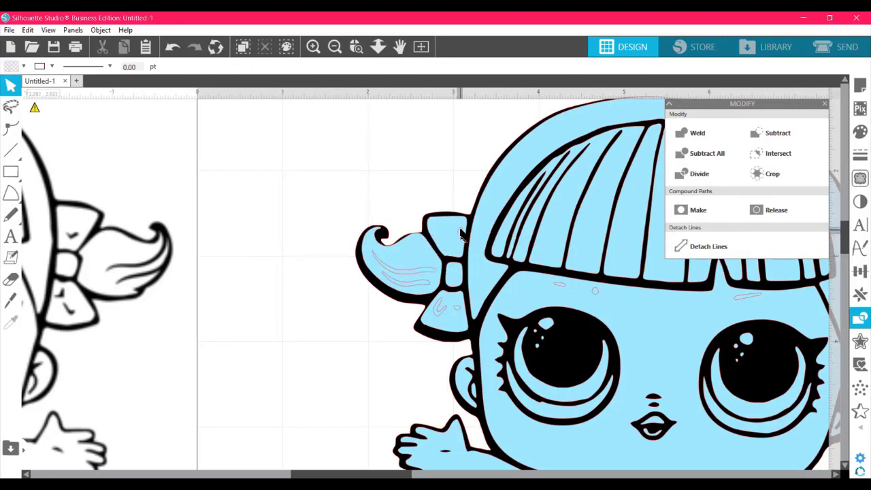
click(461, 233)
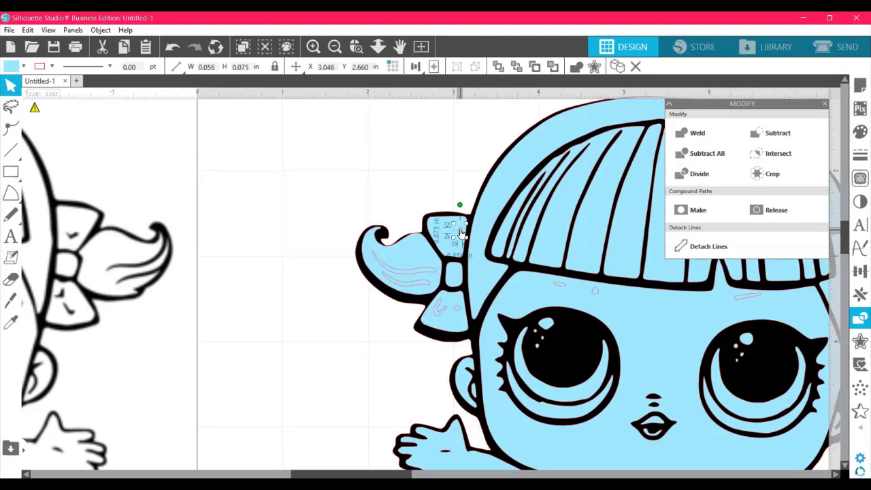
key(Delete)
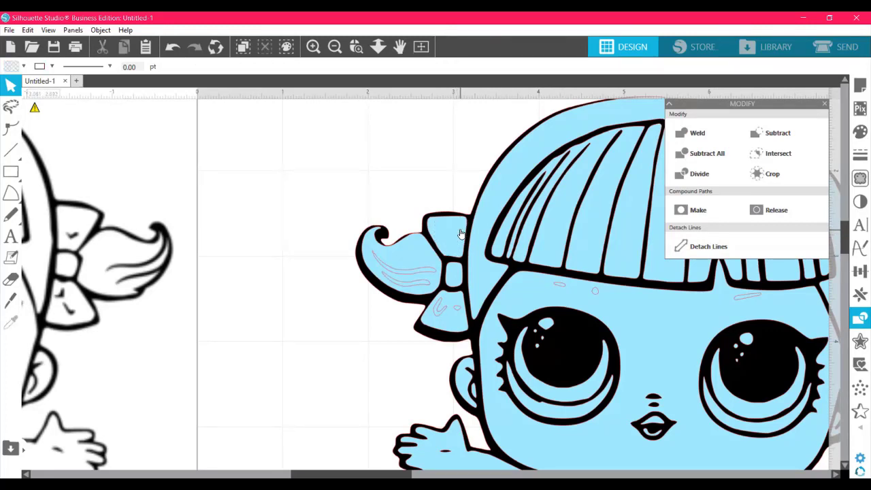
click(438, 315)
key(Delete)
click(459, 311)
key(Delete)
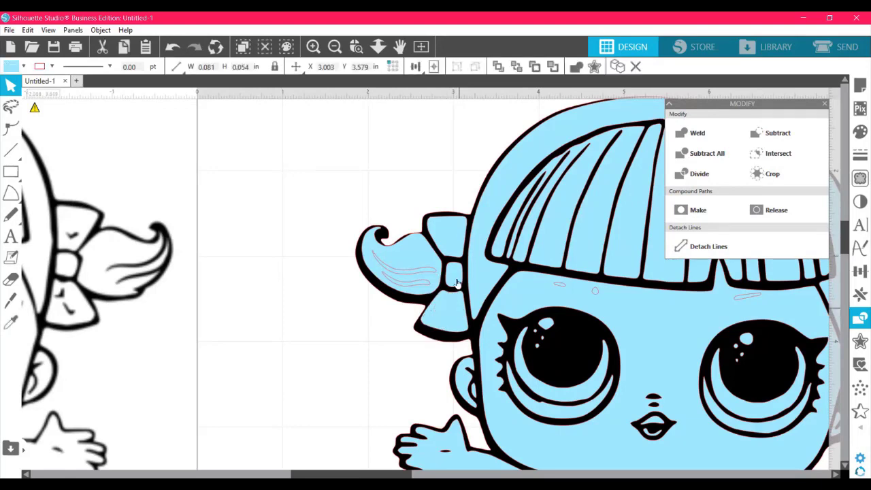
Subtract the two curved hair strand shapes from the traced doll's blue left pigtail
click(418, 259)
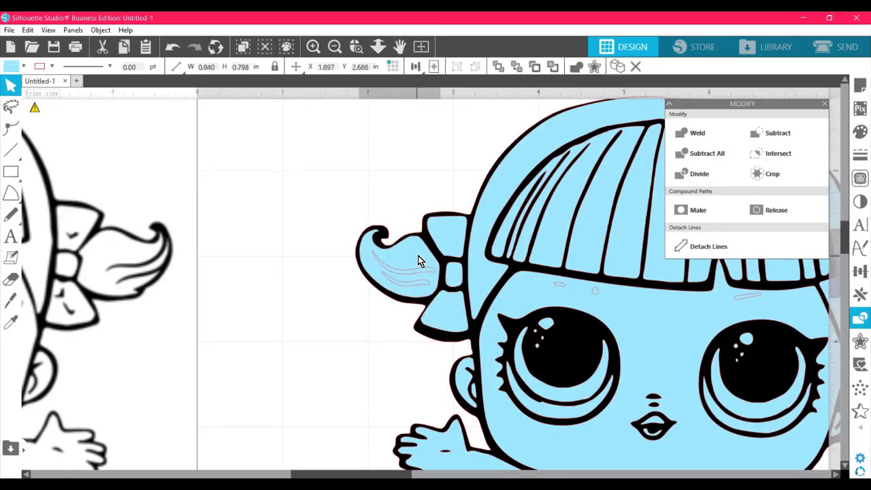
key(Delete)
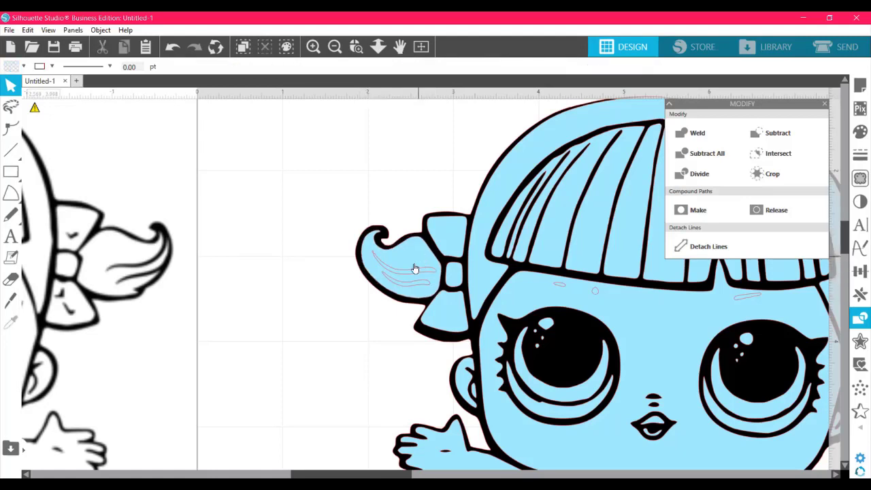
click(408, 277)
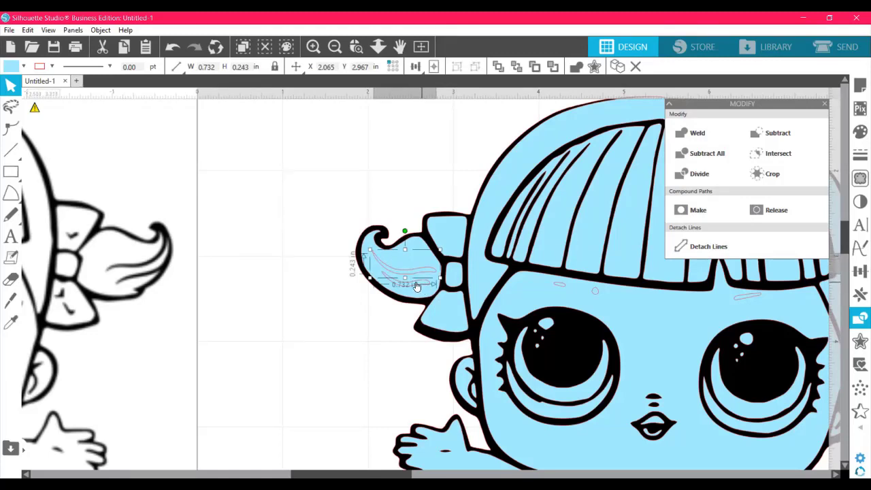
shift+click(416, 286)
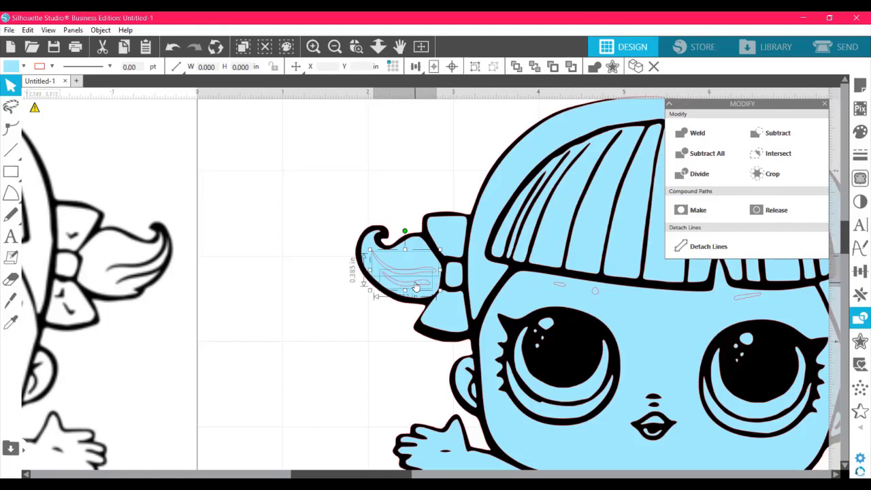
shift+click(415, 245)
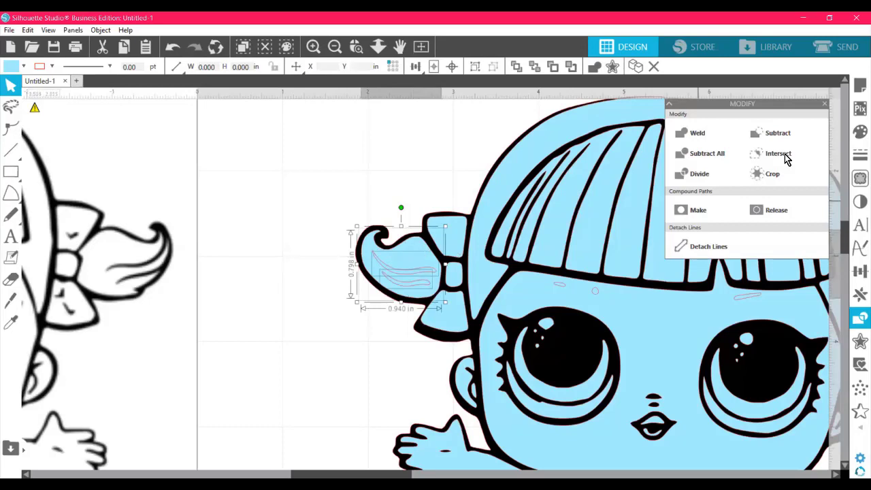
click(781, 136)
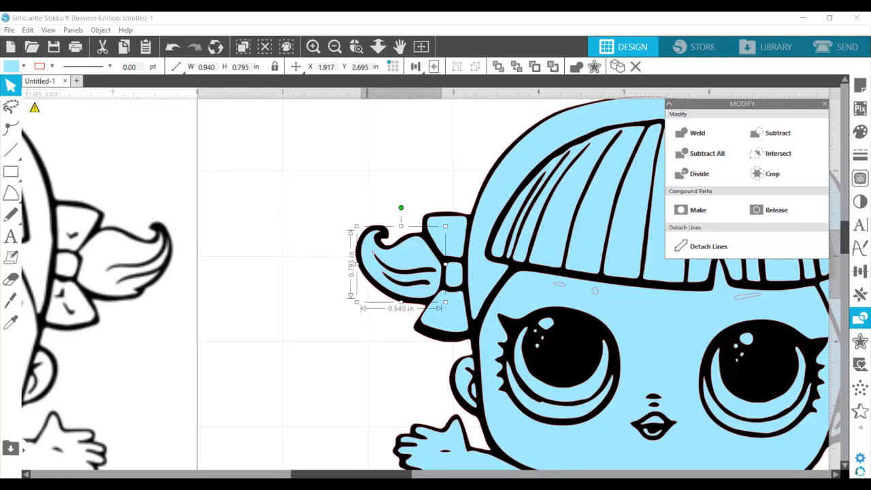
Delete the small detail shapes inside the upper and lower loops of the traced doll's right hair bow
drag(366, 474, 459, 474)
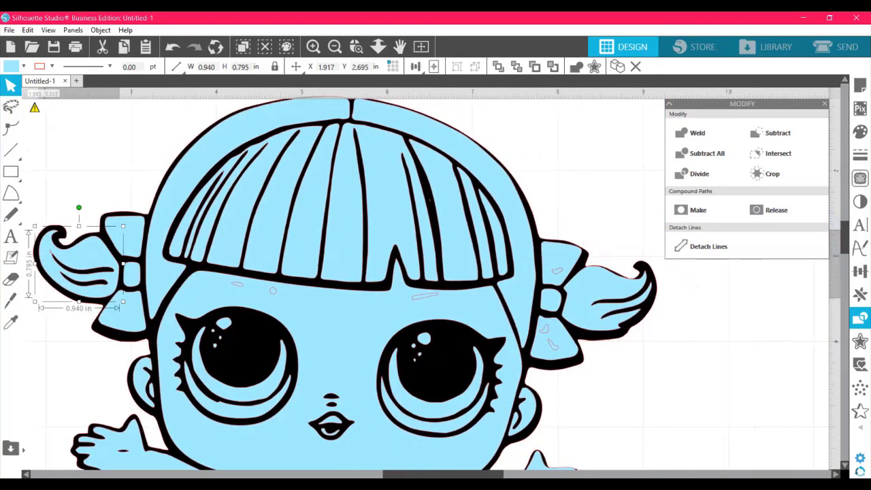
click(559, 274)
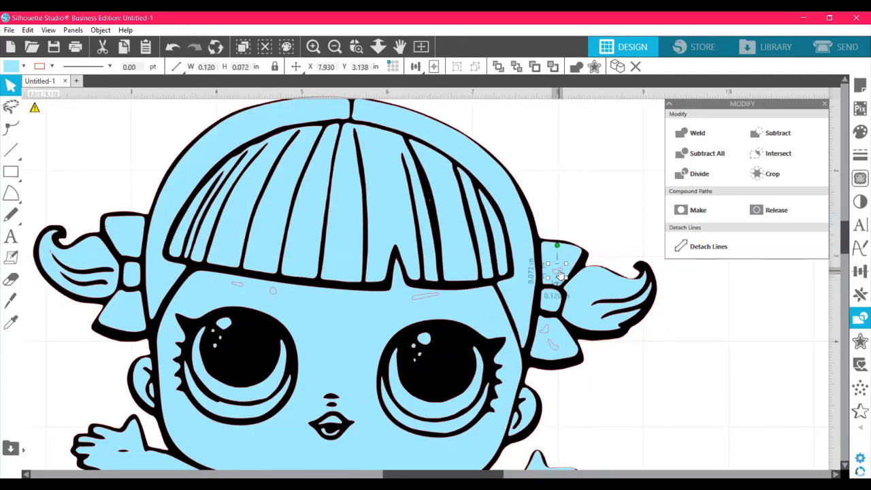
click(549, 333)
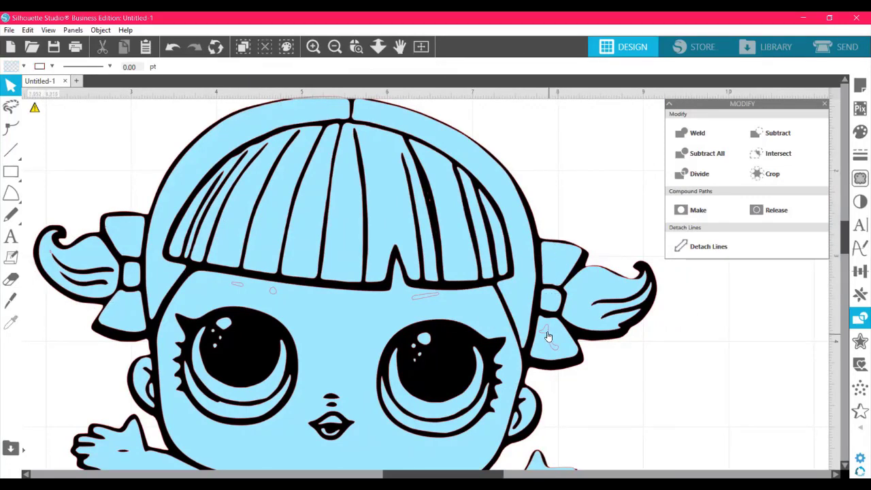
click(547, 330)
key(Delete)
click(553, 343)
key(Delete)
Nudge the blue right pigtail slightly so it sits within its black outline
click(582, 312)
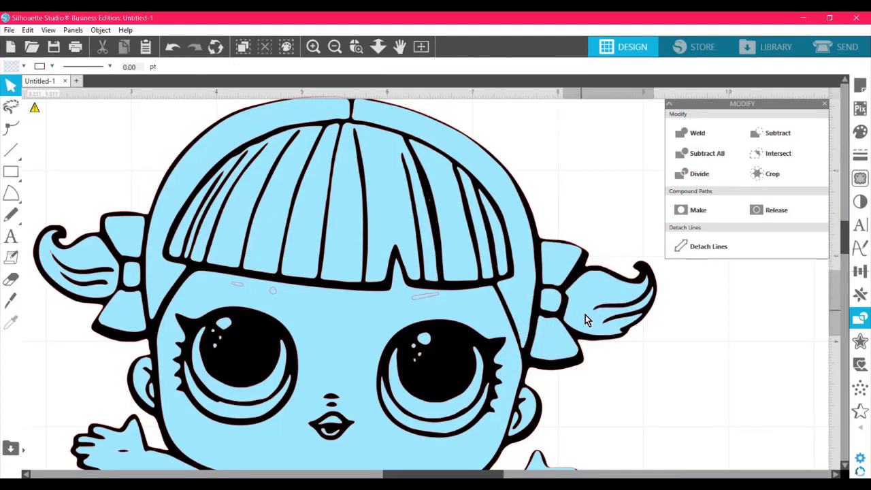
drag(580, 306, 583, 315)
click(537, 381)
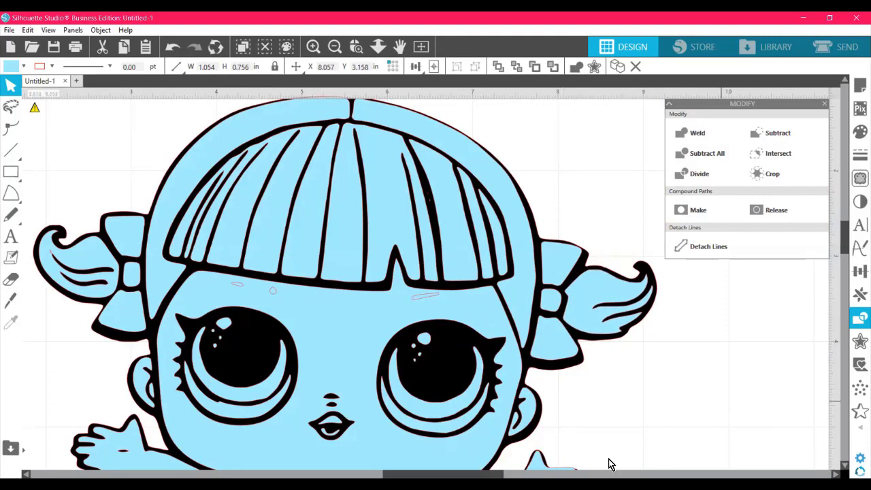
Delete the small round shape on the forehead, just below the fringe above the left eye
drag(428, 474, 395, 474)
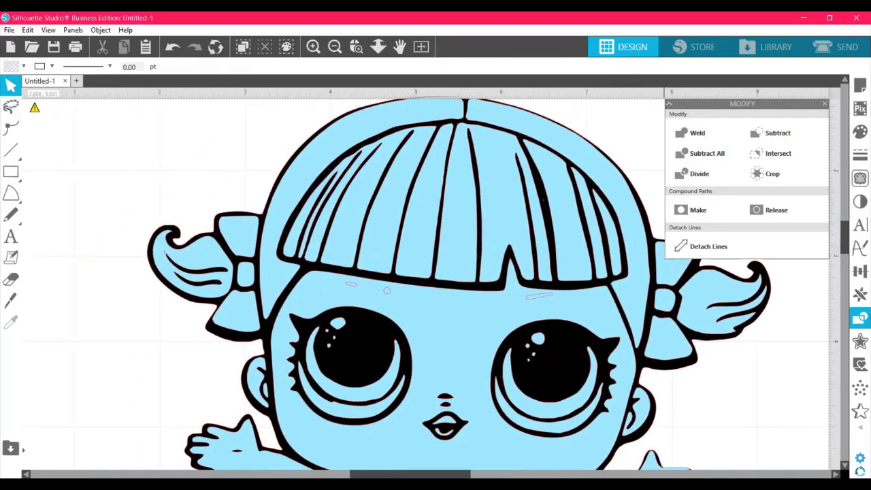
click(388, 297)
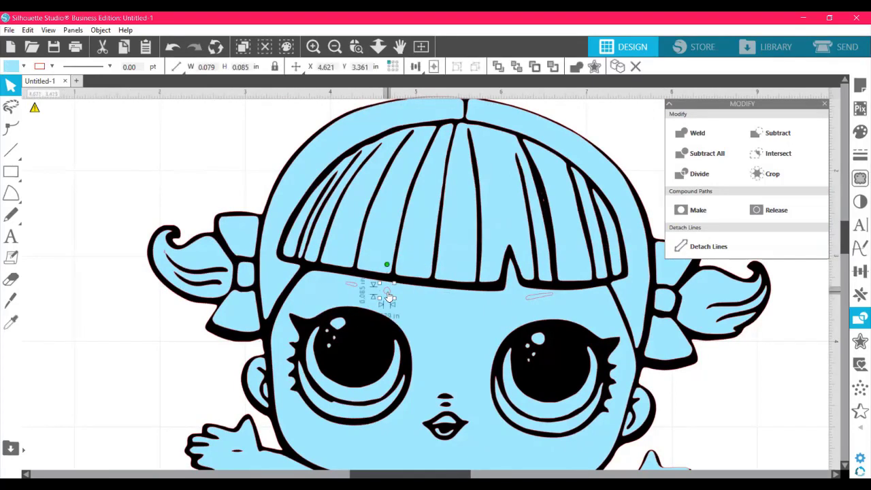
key(Delete)
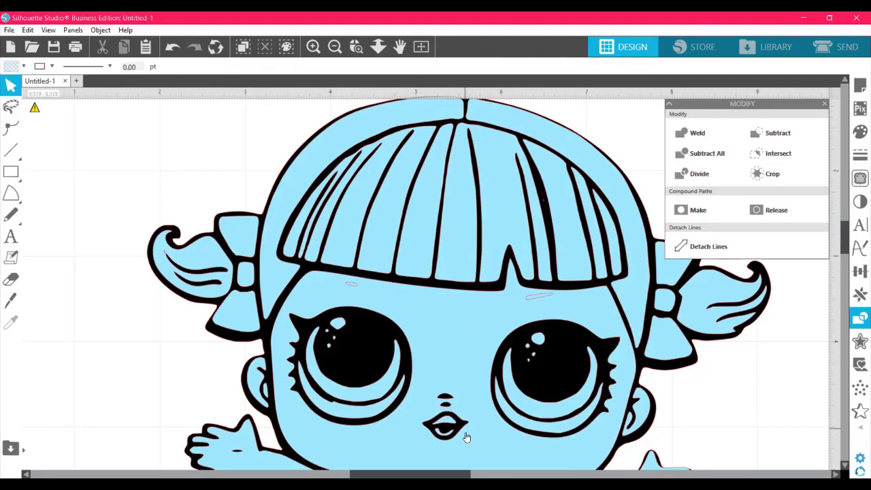
Subtract the left and right eyebrow shapes from the blue face one at a time so both are cut out
click(352, 287)
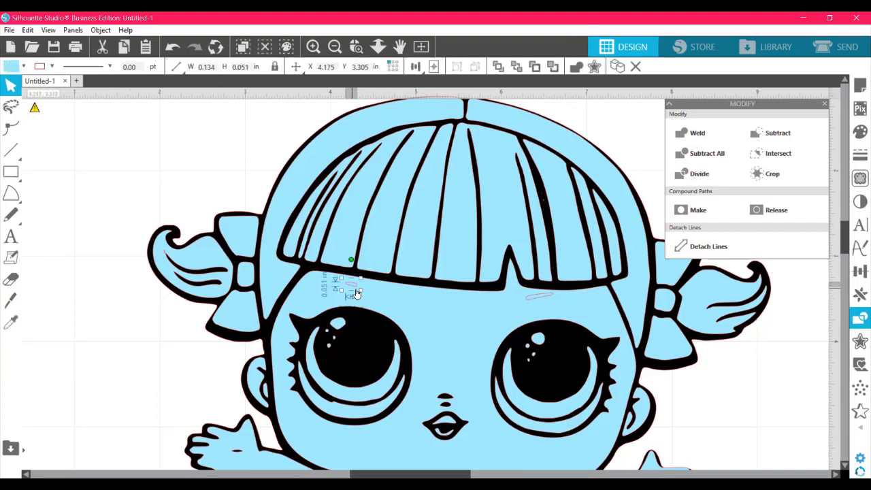
click(385, 297)
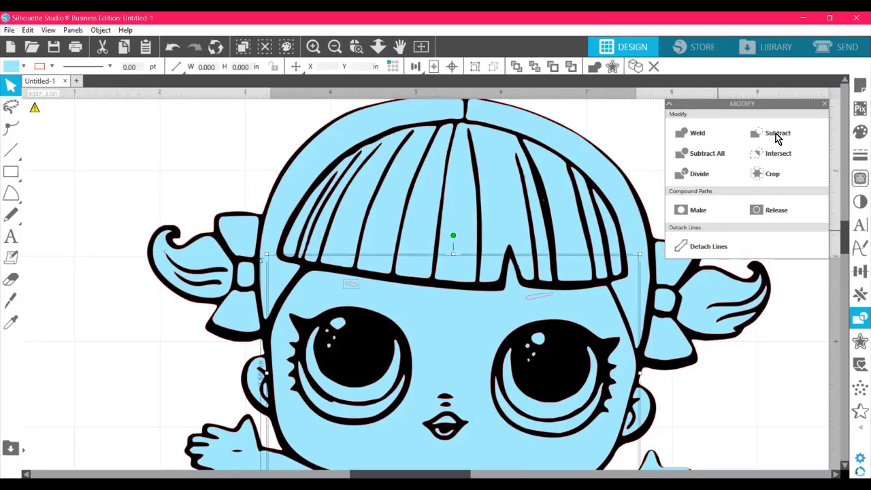
click(777, 135)
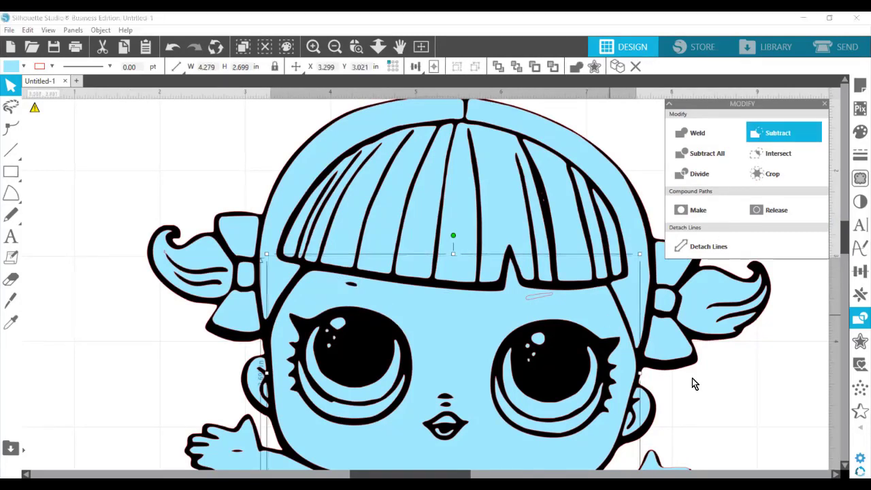
click(536, 300)
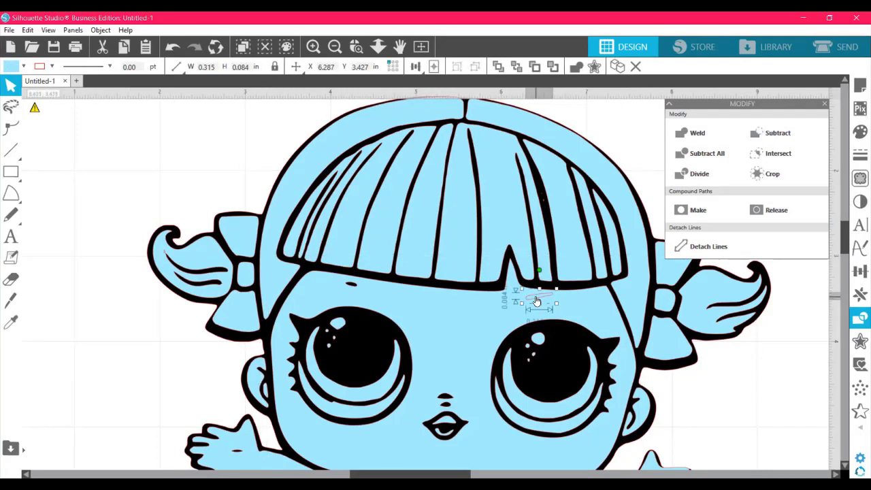
shift+click(591, 304)
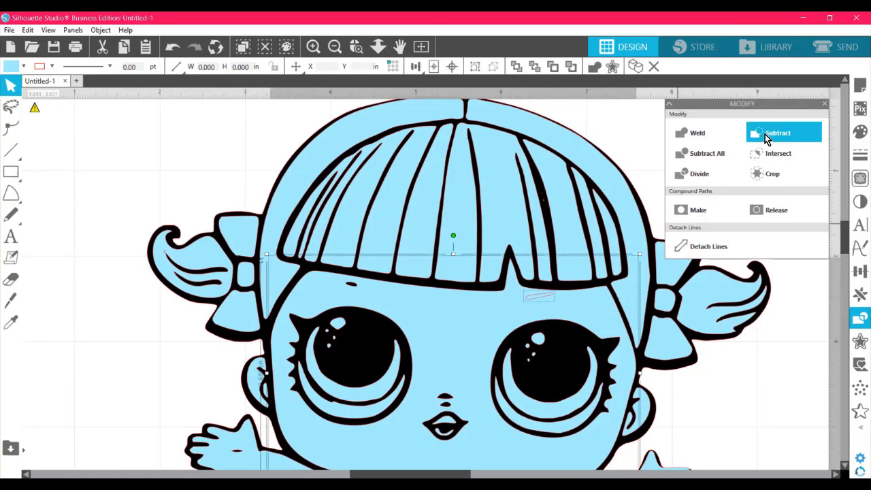
click(765, 138)
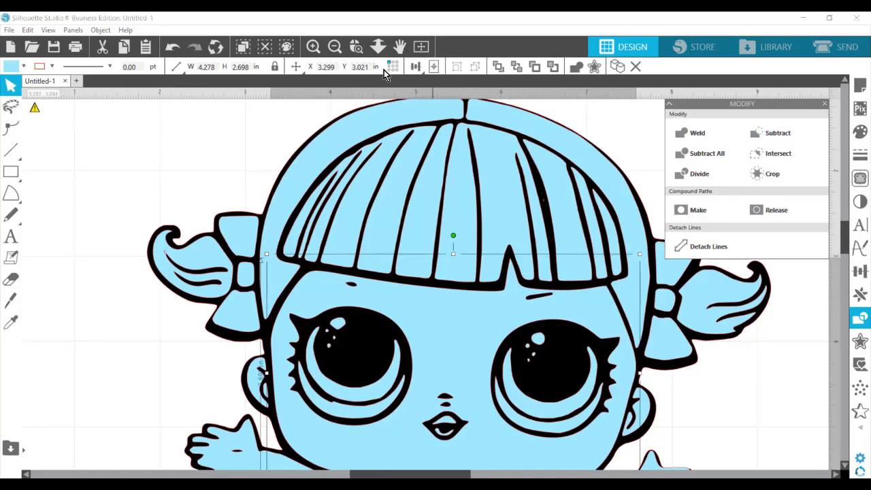
Move the original black-and-white doll drawing beside the mat slightly closer to the blue traced doll
click(419, 50)
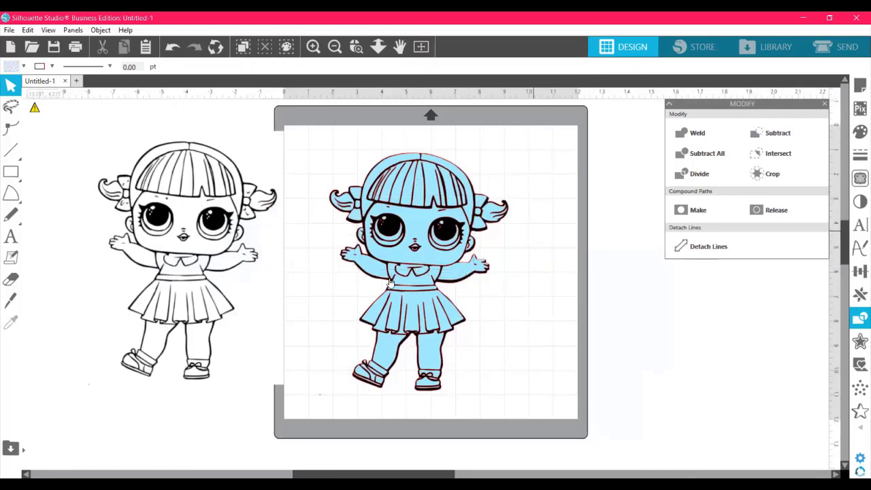
mouse_move(206, 284)
mouse_down()
mouse_move(215, 299)
mouse_move(216, 285)
mouse_up()
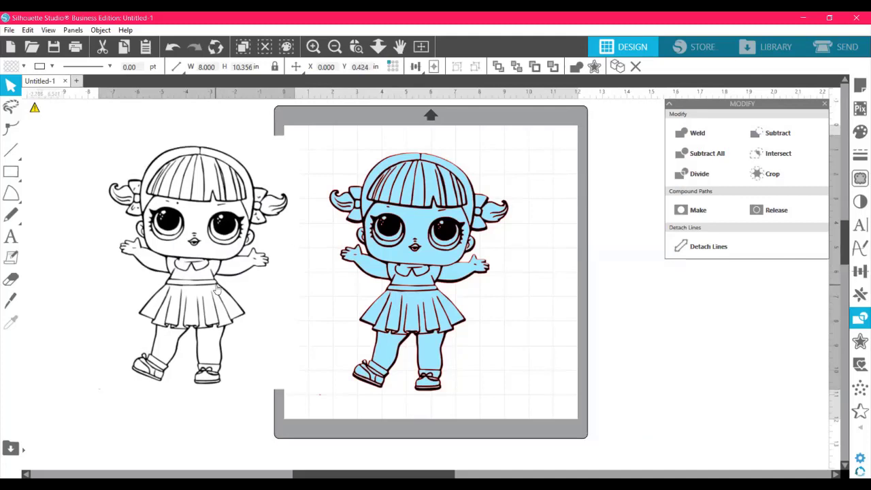
click(324, 274)
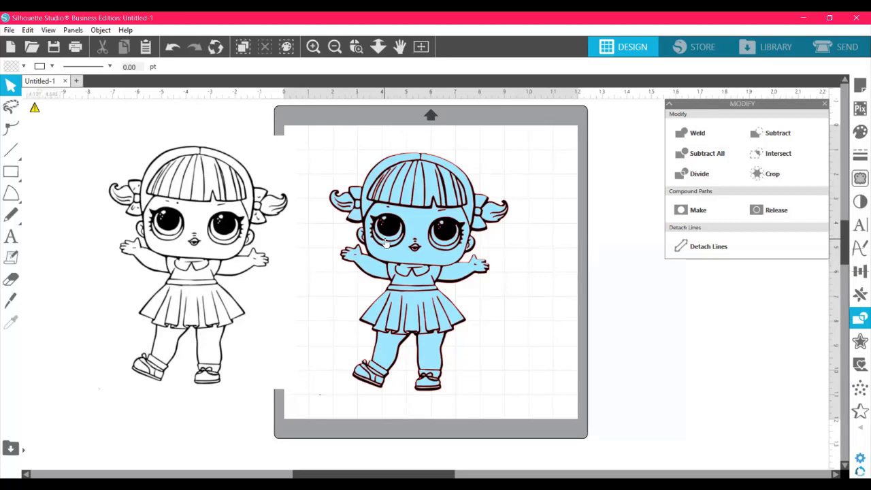
click(353, 48)
drag(357, 207, 485, 265)
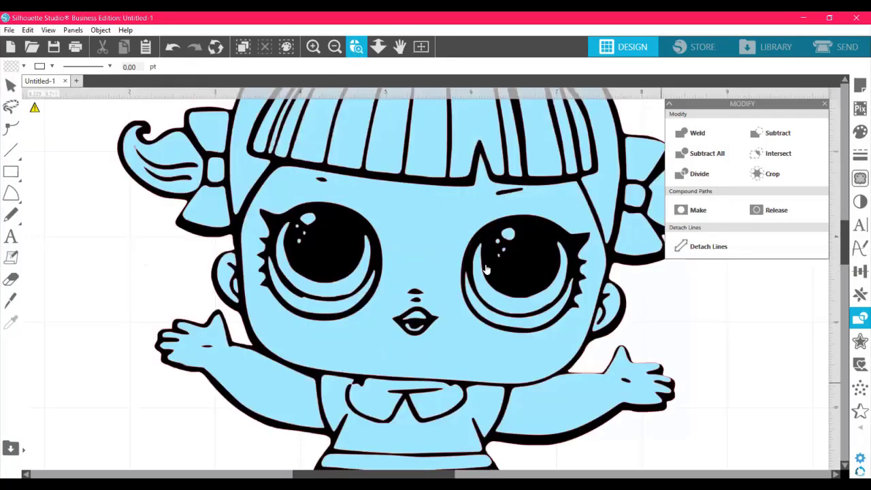
Fill the left eye's iris bright green and apply the same sampled green to the right eye's iris
click(322, 294)
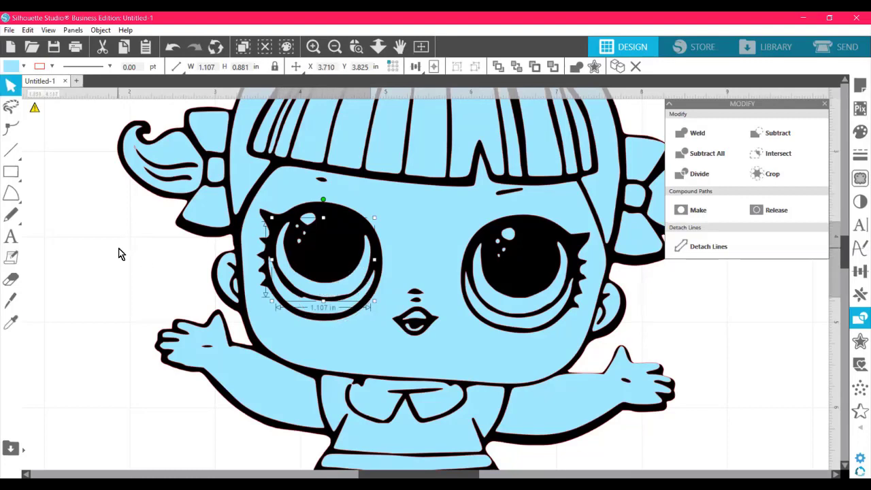
click(12, 67)
click(14, 66)
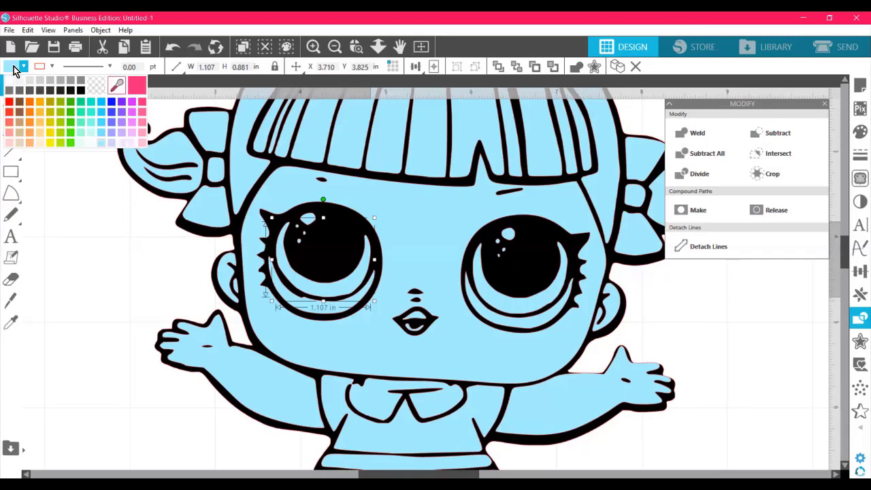
click(72, 132)
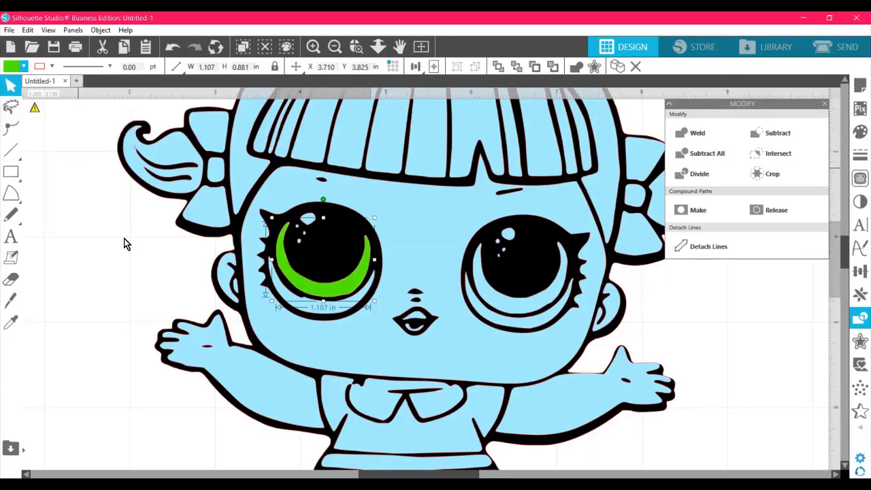
click(521, 309)
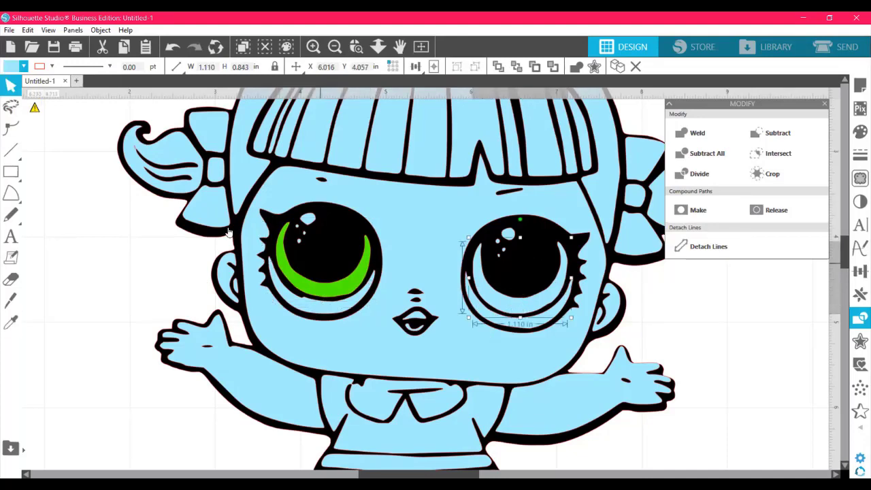
click(14, 67)
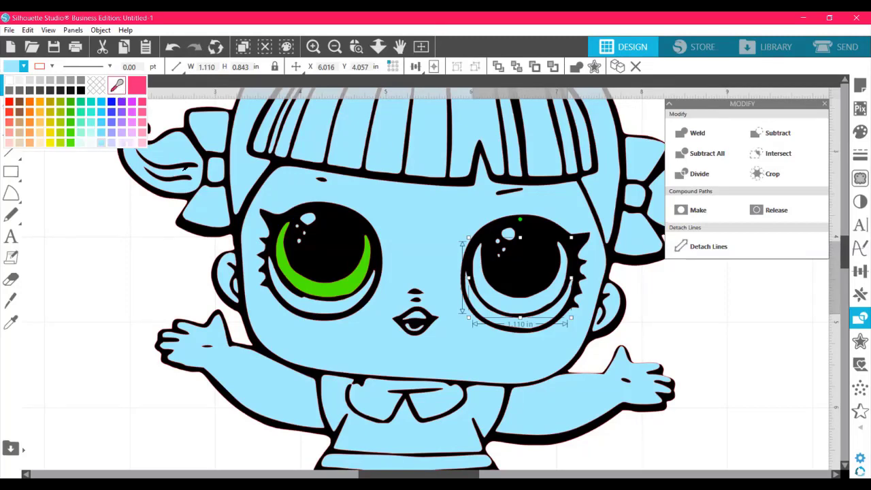
click(318, 293)
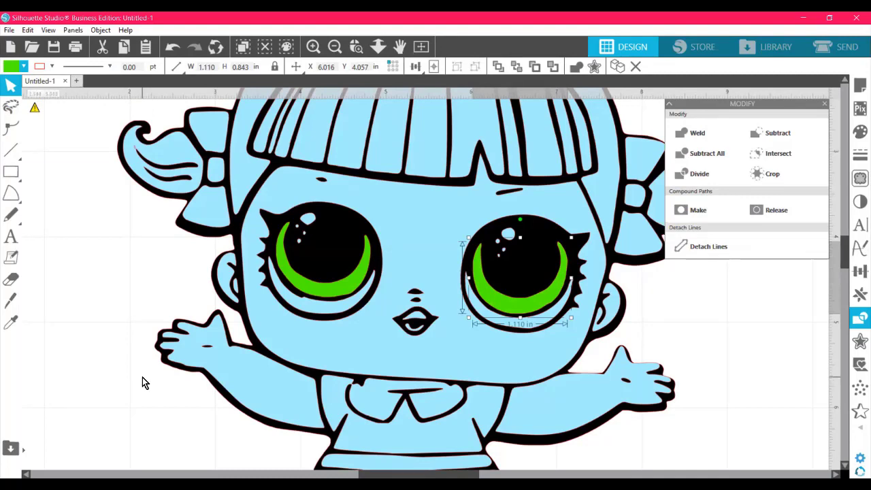
Fill the crescent-shaped areas below the irises of both eyes with white
click(313, 307)
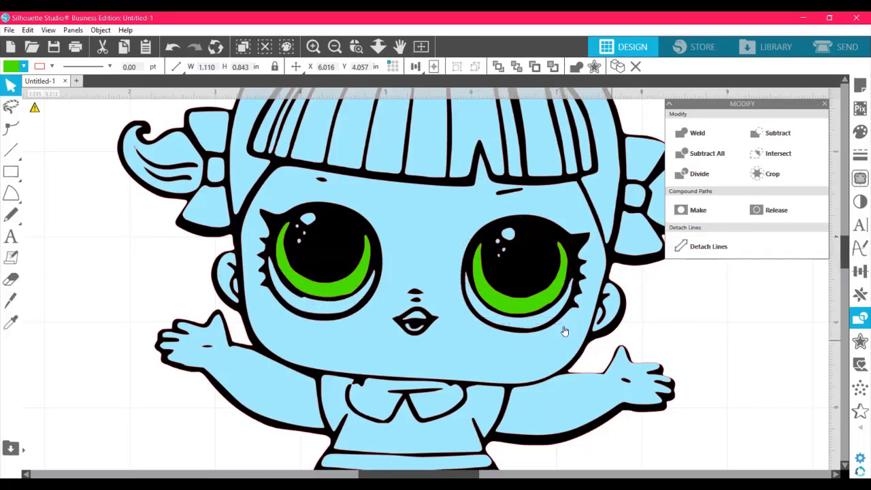
click(534, 327)
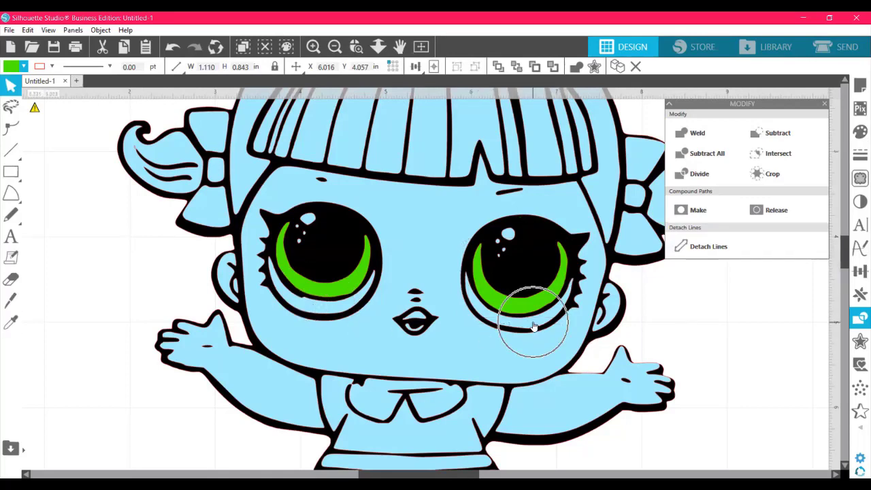
click(321, 313)
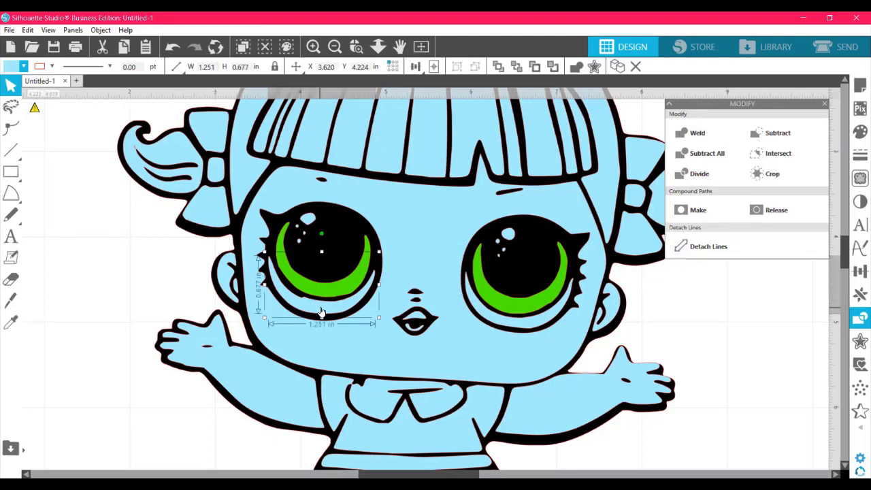
shift+click(513, 327)
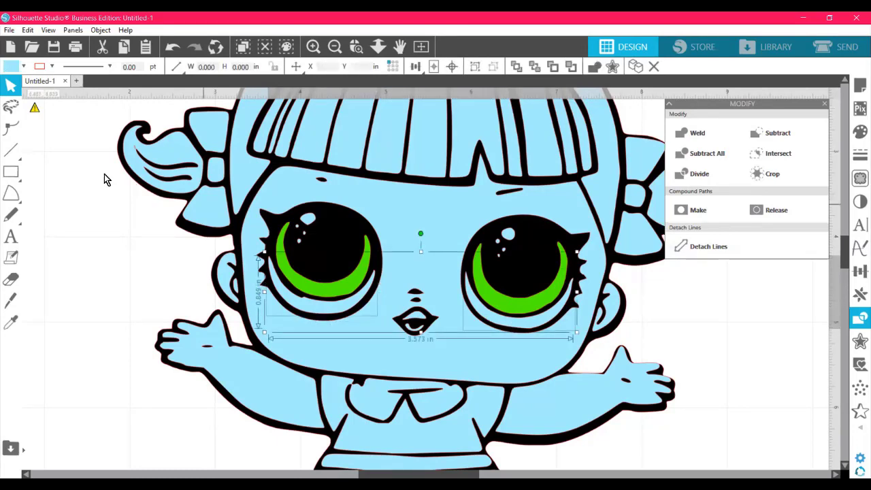
click(13, 68)
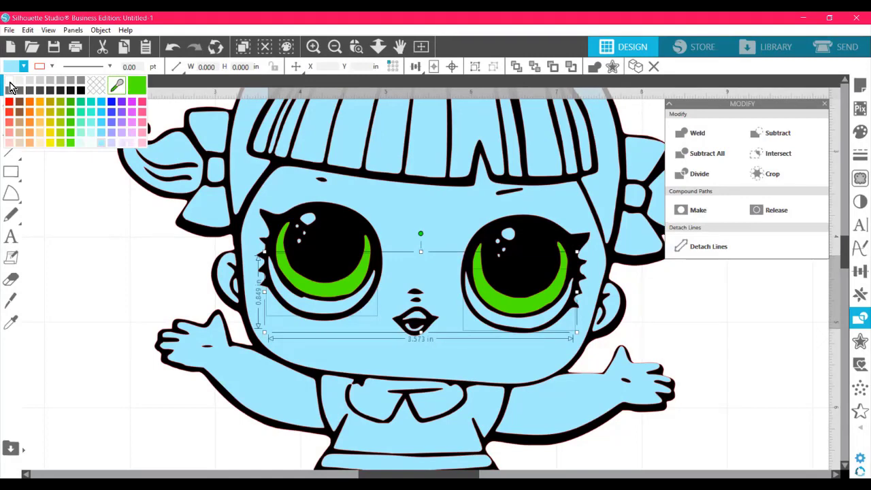
click(9, 81)
click(420, 333)
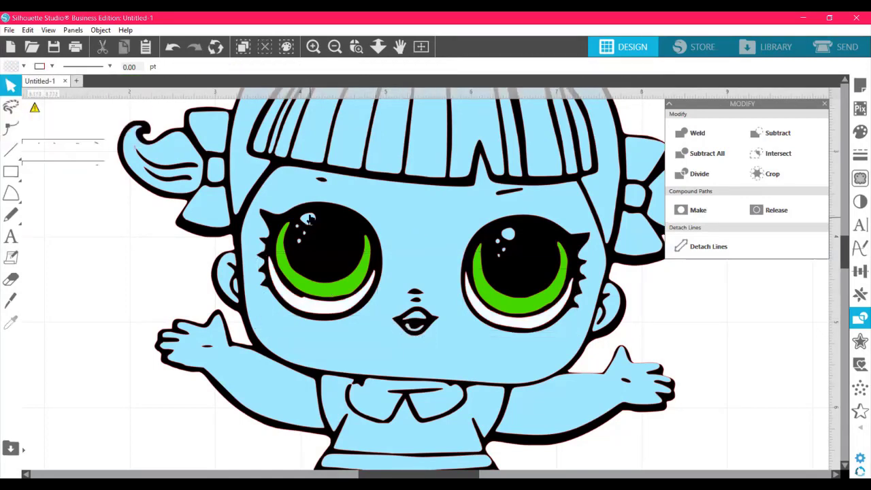
Select the large and small highlight spots in both pupils together and fill them with white
click(308, 221)
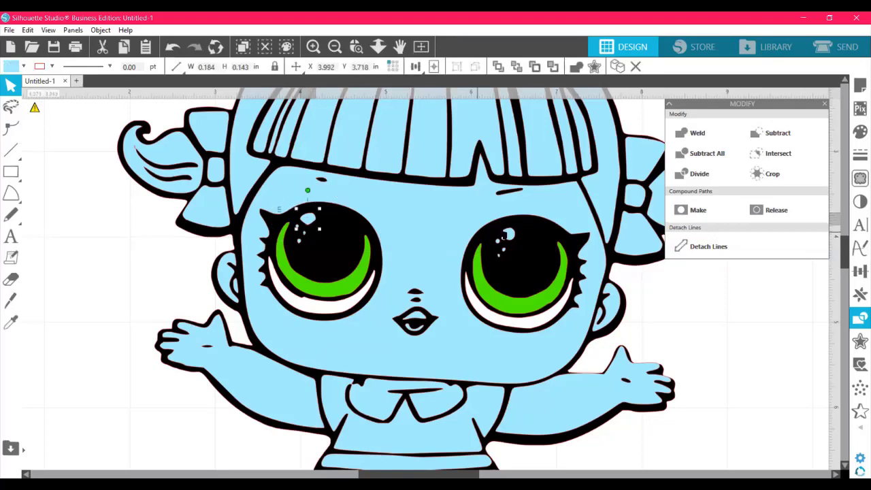
shift+click(509, 235)
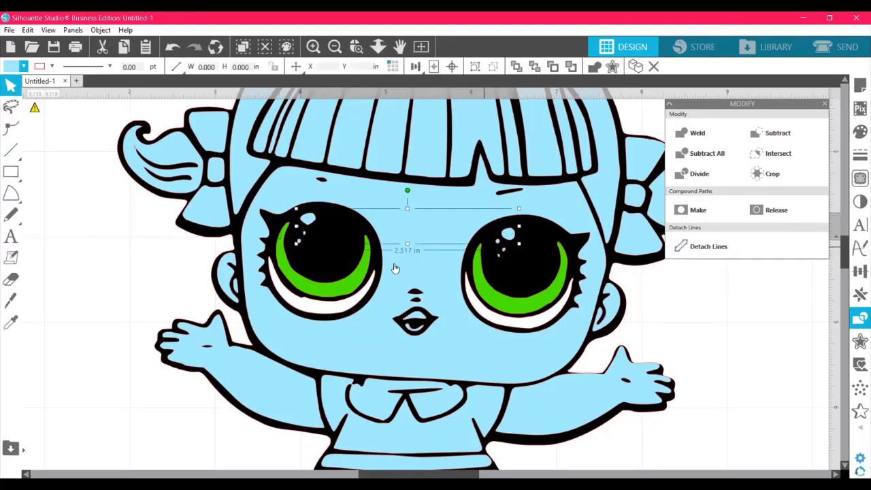
shift+click(299, 243)
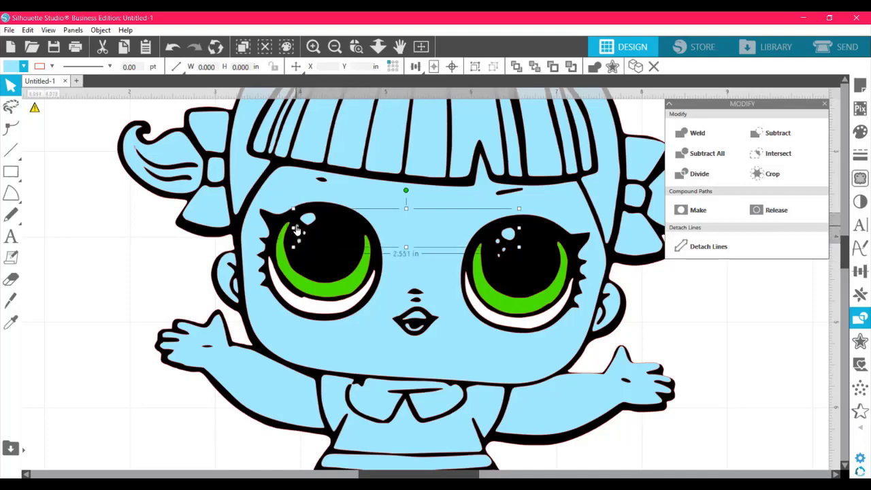
shift+click(296, 230)
shift+click(503, 251)
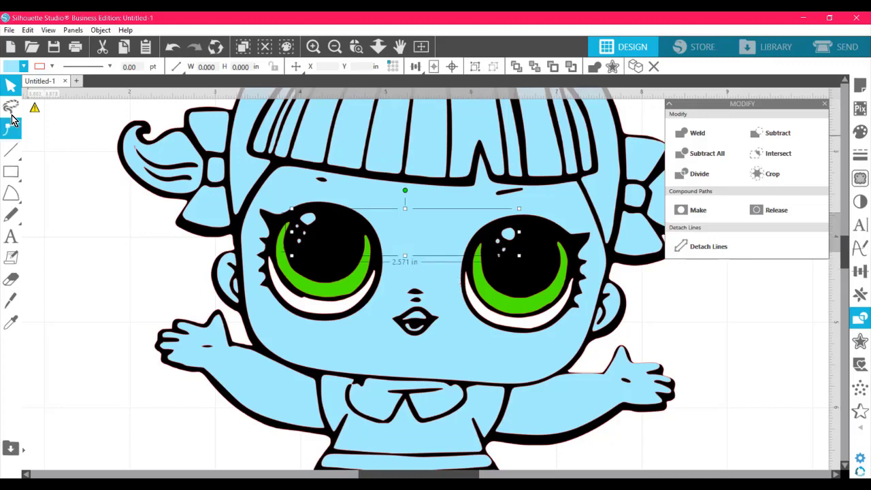
click(9, 68)
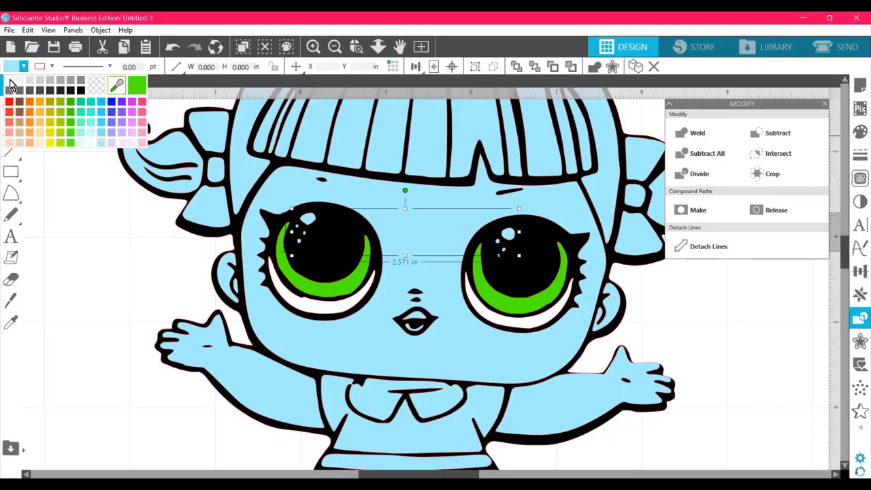
click(77, 186)
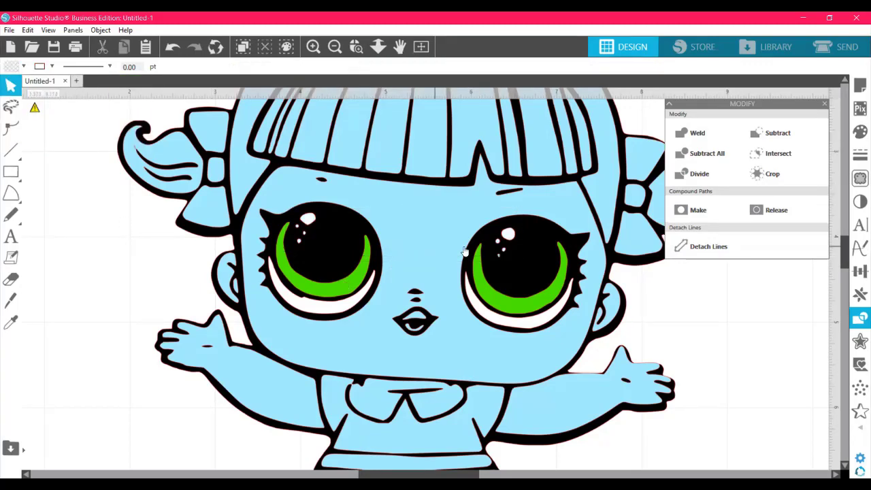
Fill the lowest small highlight dot in the right eye's pupil with white
click(499, 258)
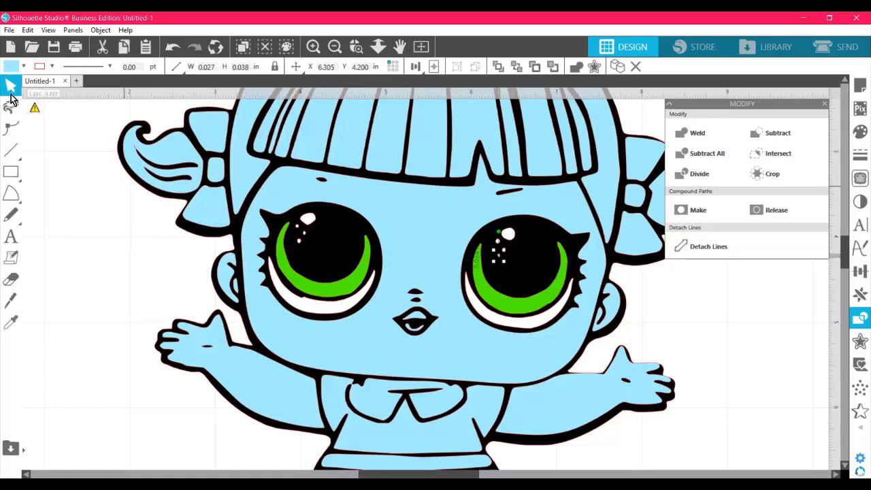
click(15, 67)
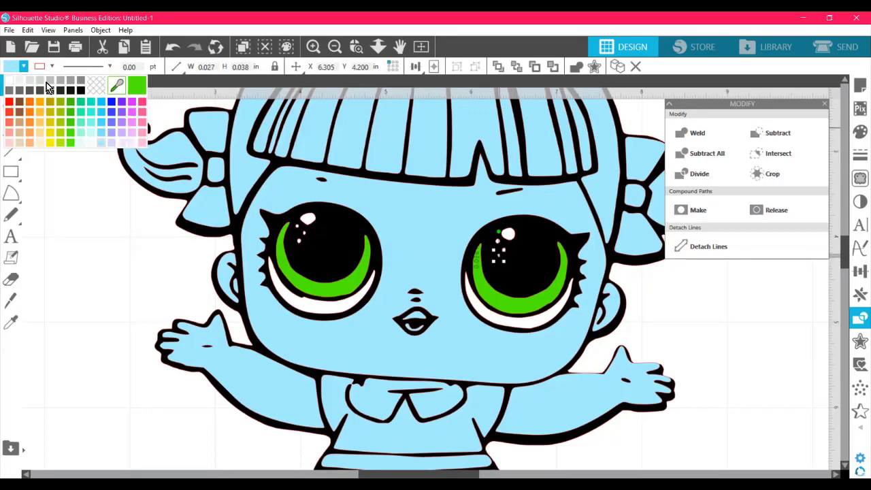
click(7, 82)
click(106, 230)
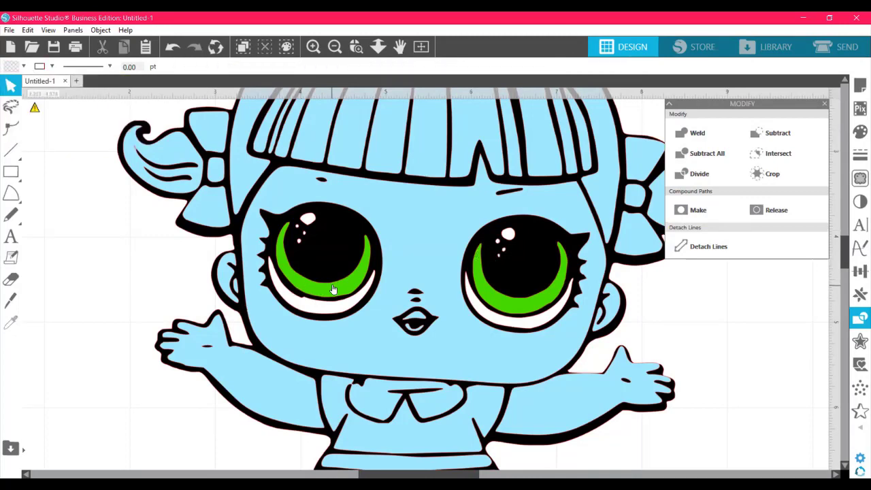
Fill the doll's upper and lower lips together with hot pink
click(420, 317)
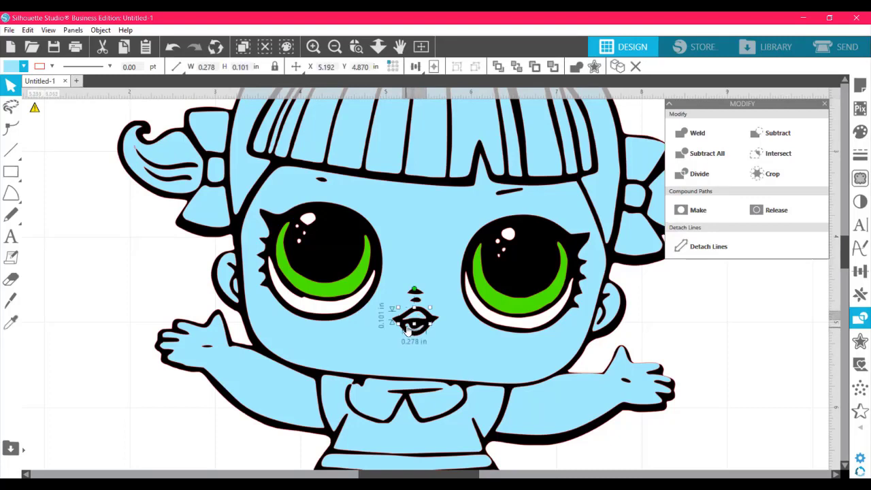
shift+click(409, 329)
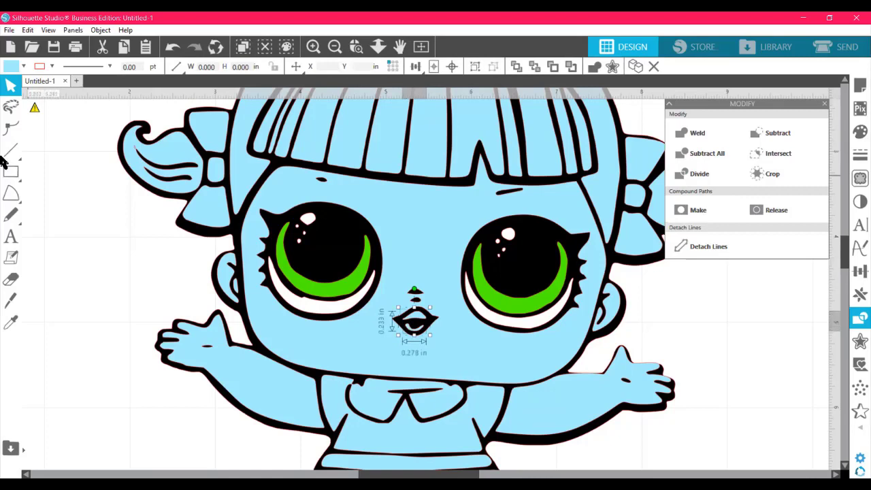
click(23, 66)
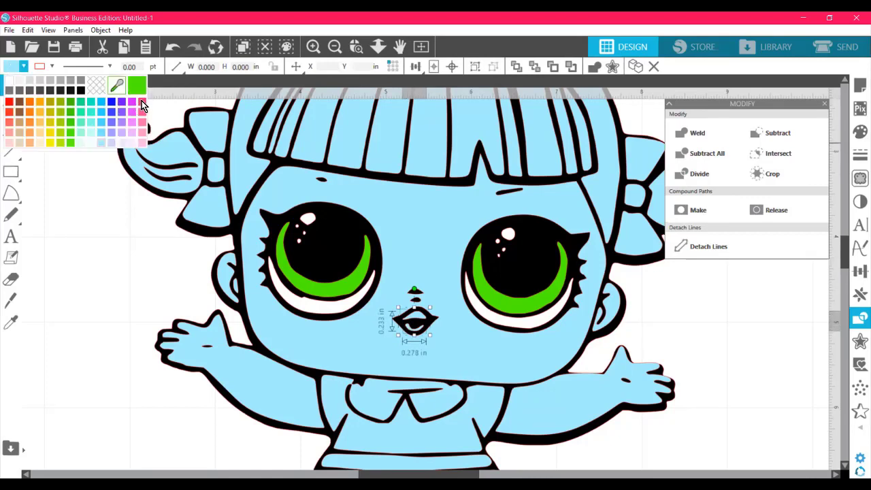
click(811, 359)
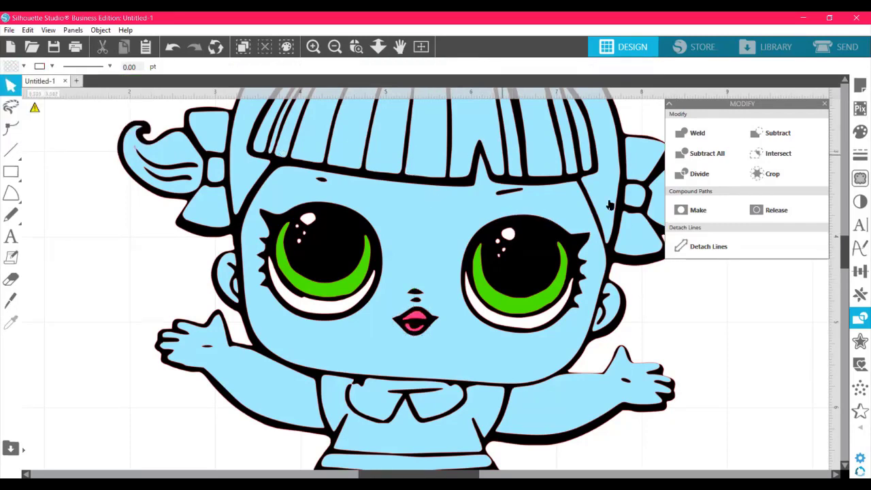
Close the Modify options and fill all pieces of both hair bows with red
click(825, 106)
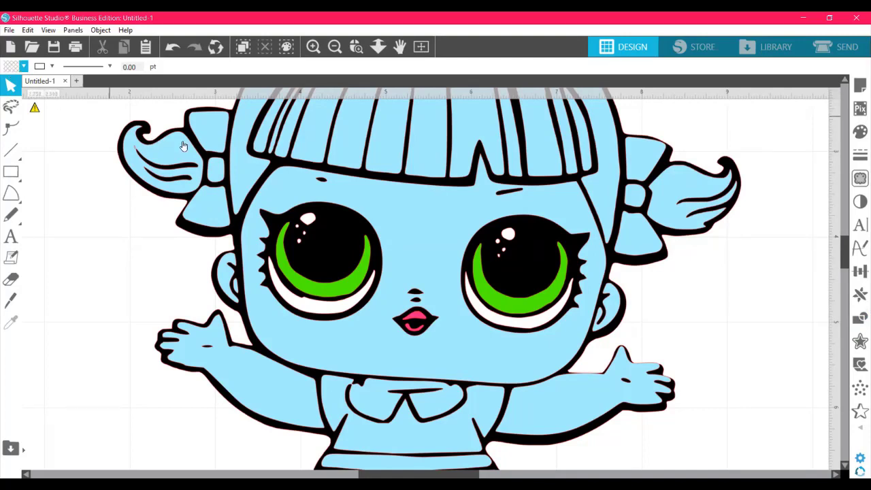
click(202, 132)
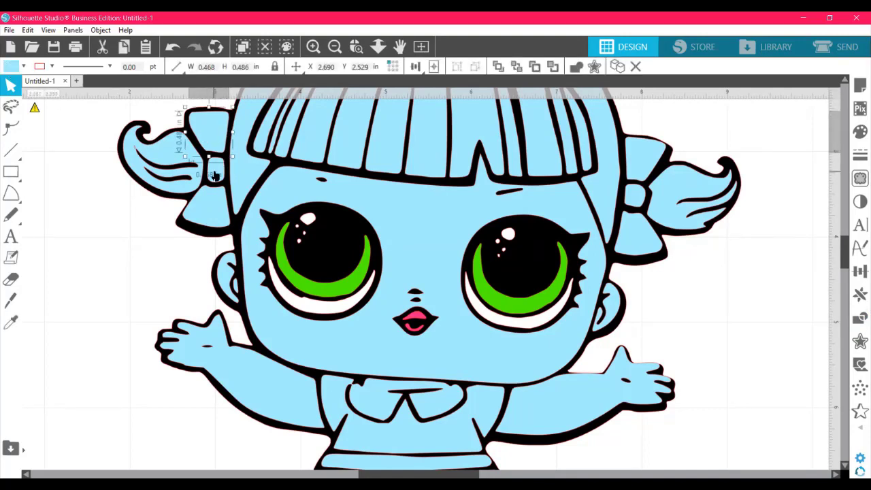
shift+click(210, 204)
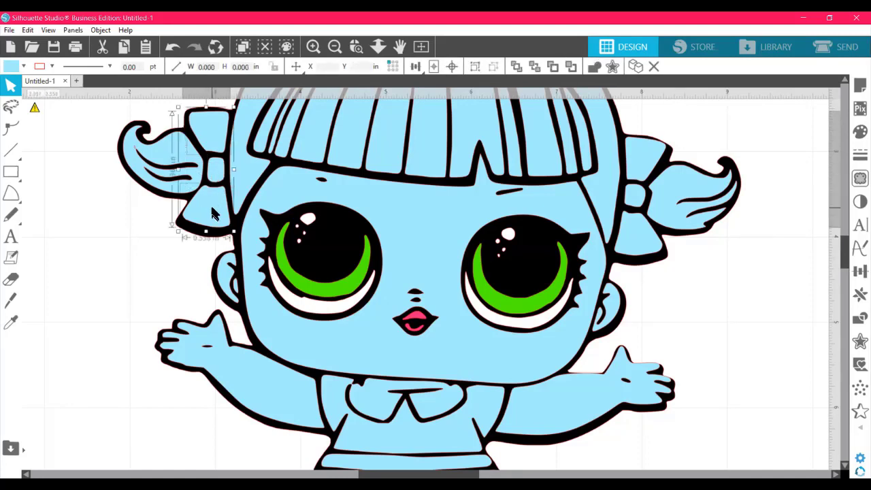
shift+click(643, 168)
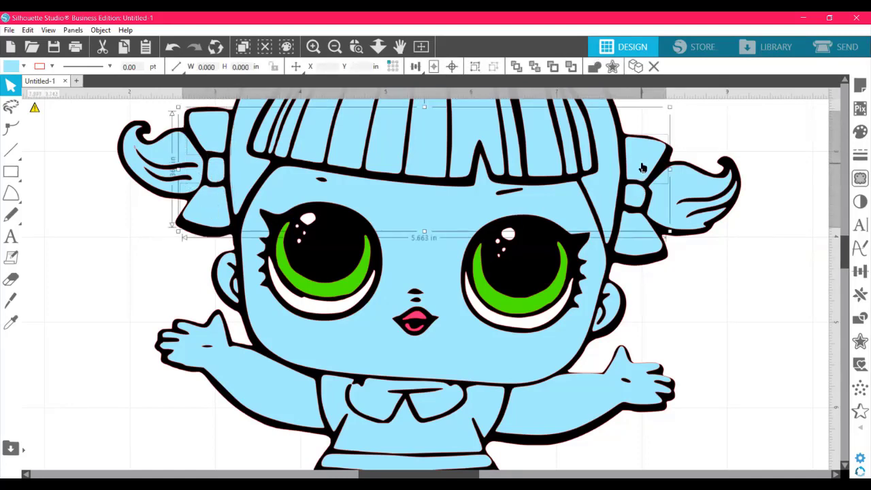
shift+click(634, 245)
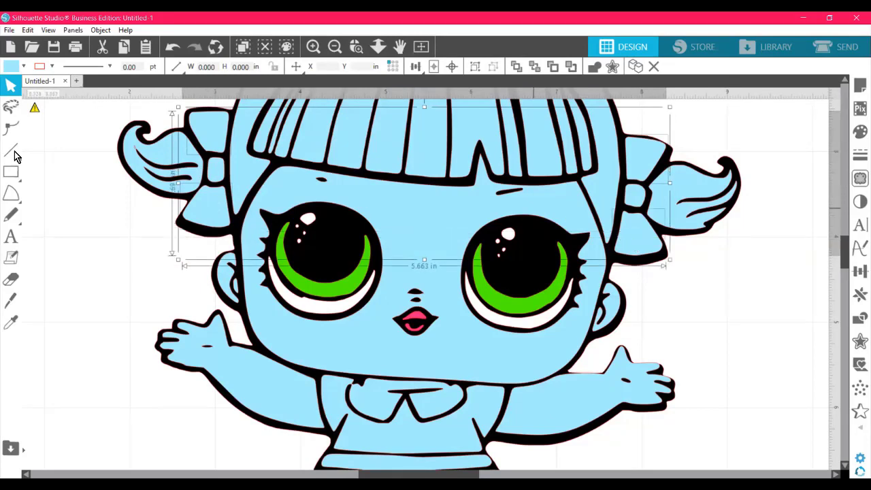
click(11, 68)
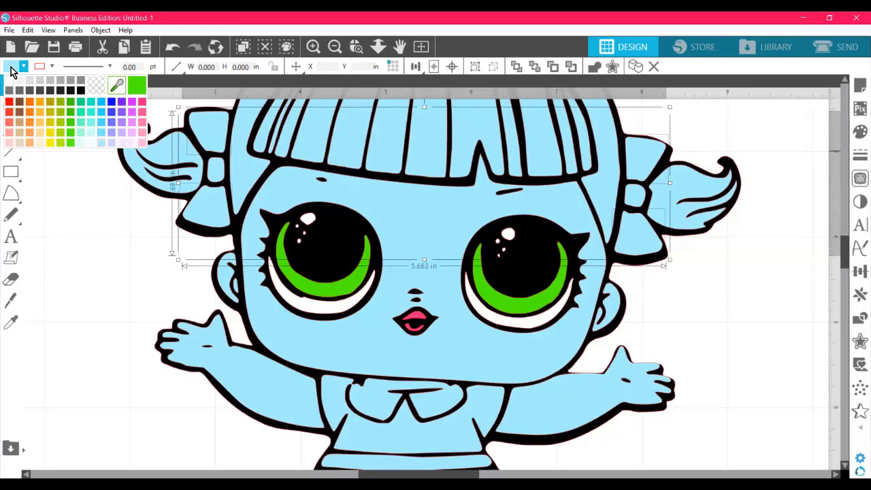
click(10, 104)
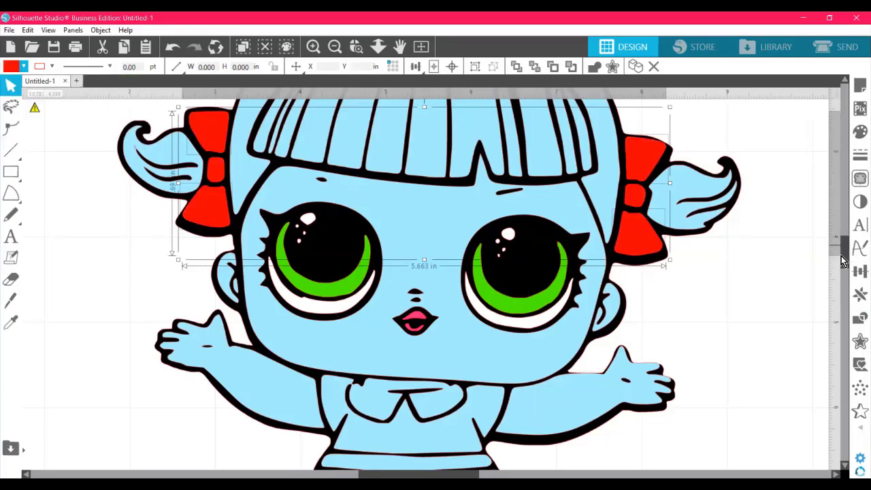
Recolor the selected hair bows with the pink sampled from the lips
scroll(847, 262, up, 2)
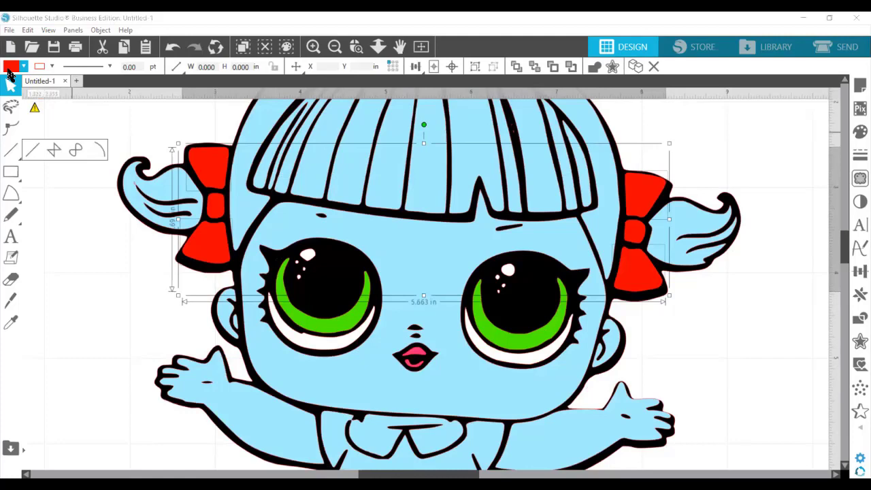
click(11, 68)
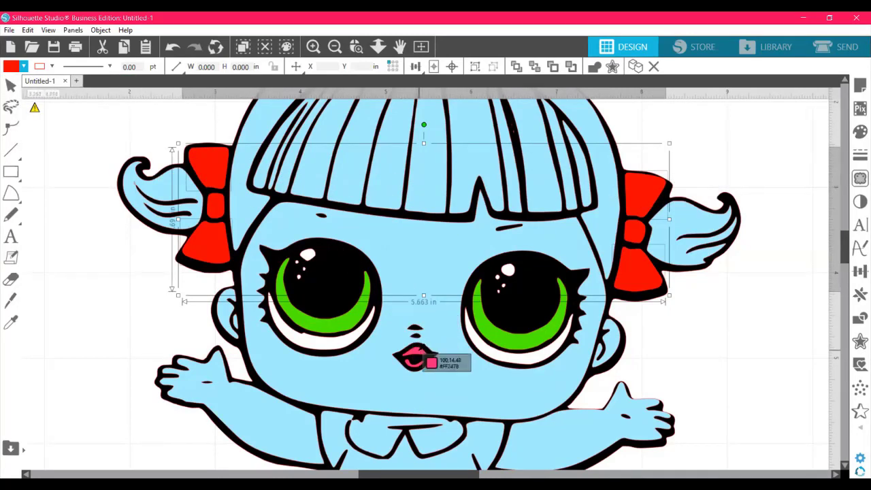
click(421, 354)
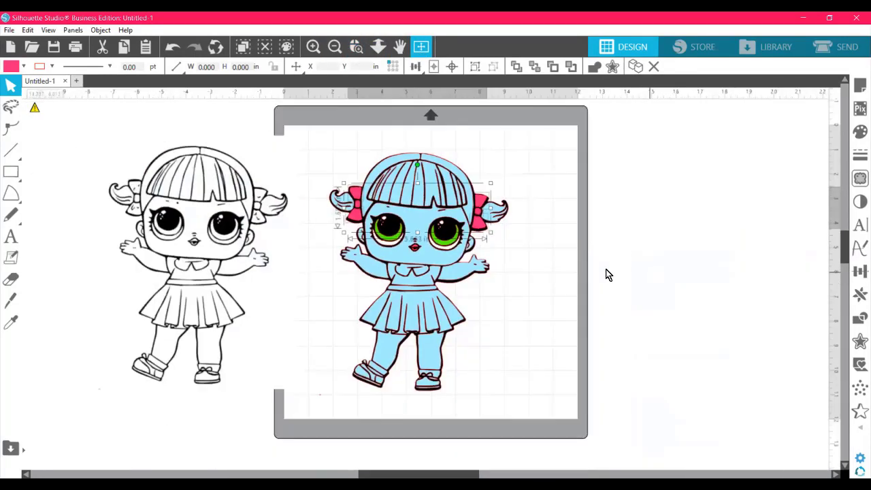
Fill the doll's face, legs and both arms together with light tan
click(552, 272)
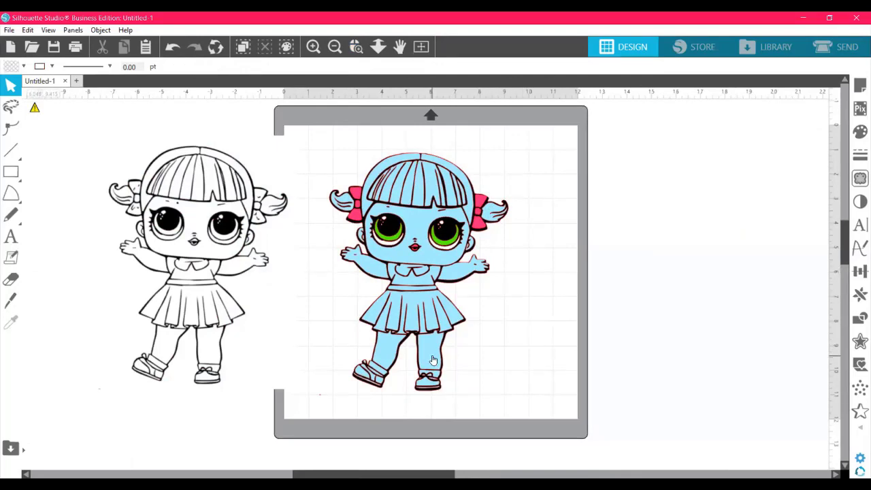
click(417, 218)
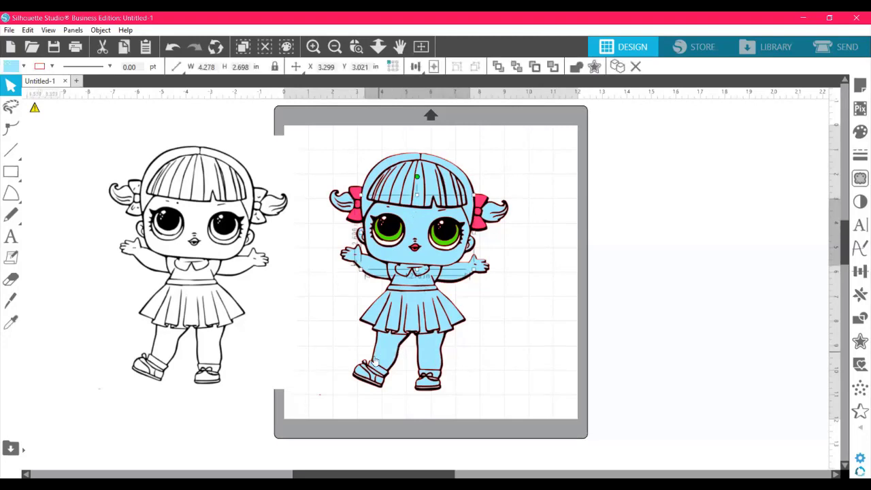
click(410, 353)
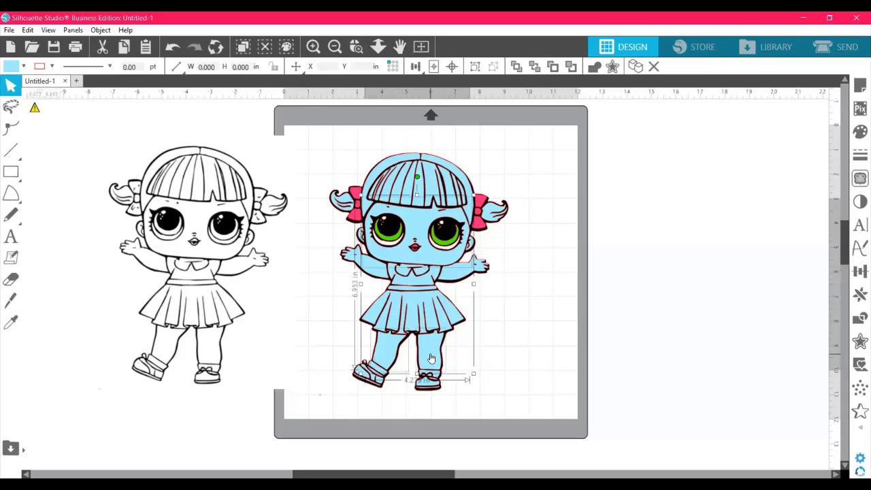
shift+click(372, 271)
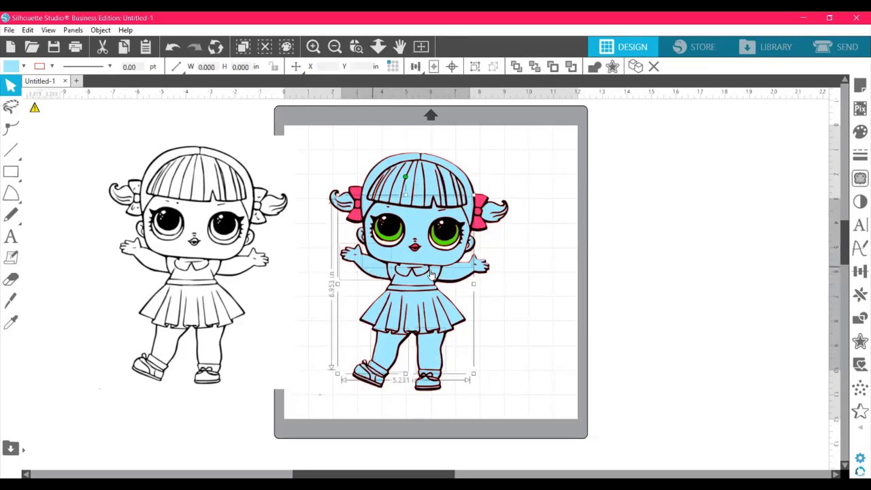
shift+click(462, 274)
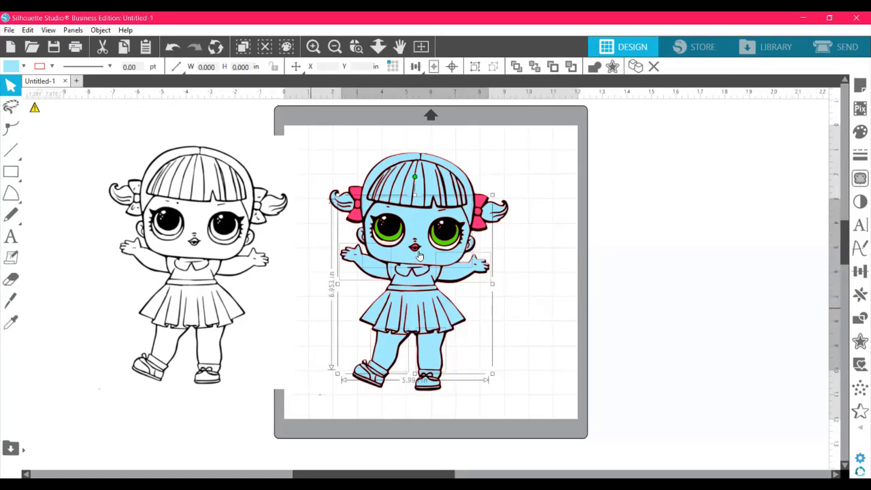
click(11, 68)
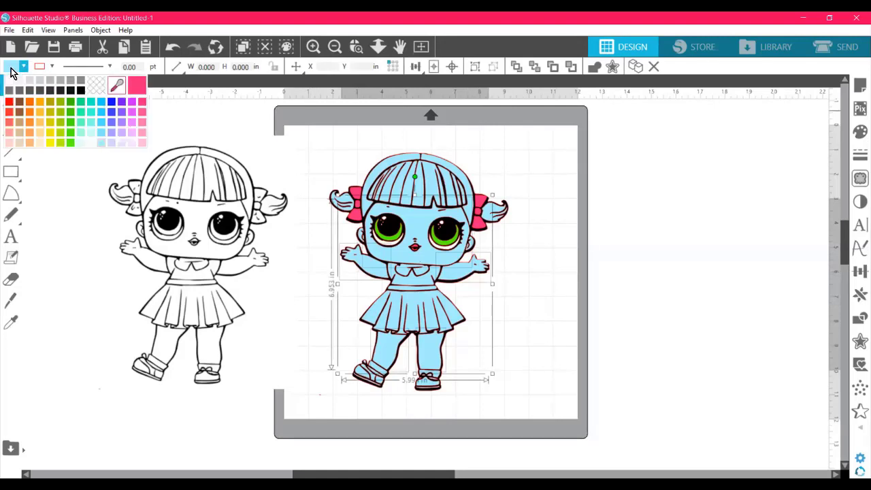
click(17, 146)
click(684, 268)
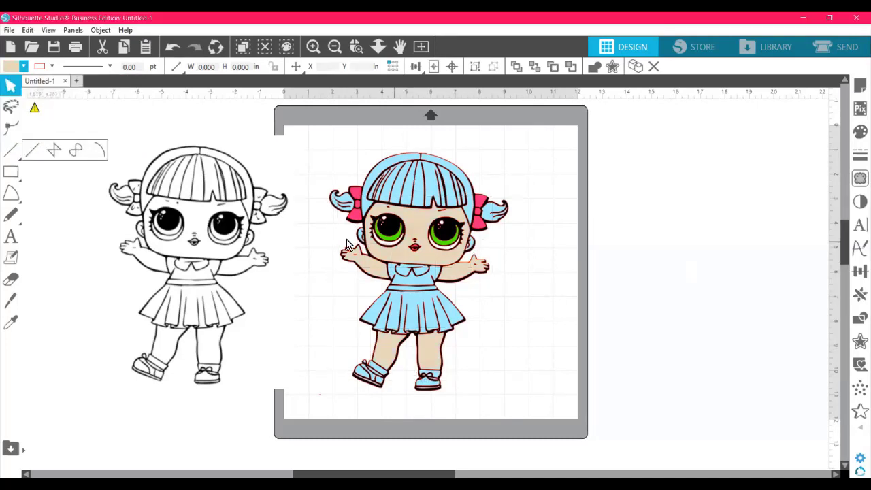
Recolor the outer piece of the doll's left-hand ear with the skin tone sampled from the face
click(358, 52)
drag(329, 211, 376, 257)
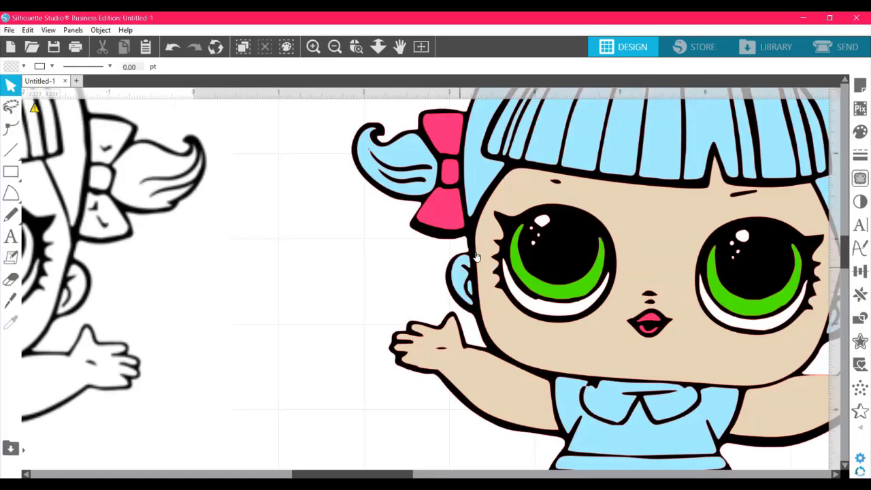
click(458, 276)
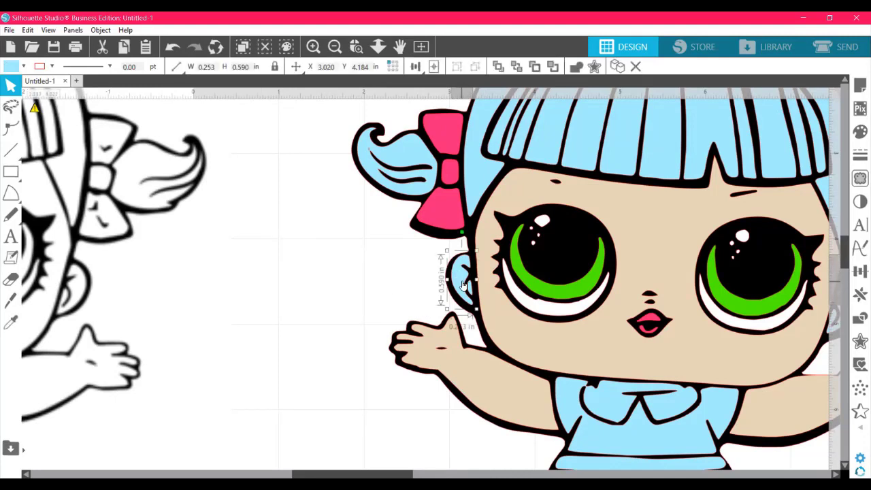
click(13, 66)
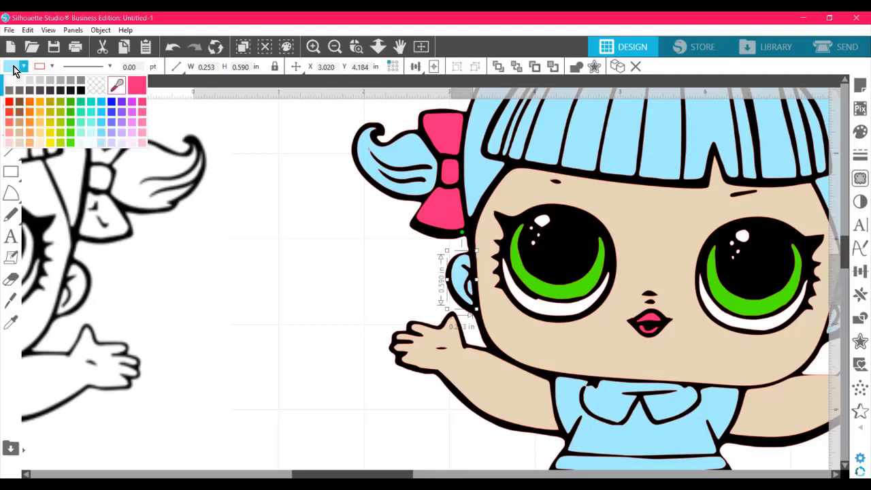
click(117, 89)
click(580, 195)
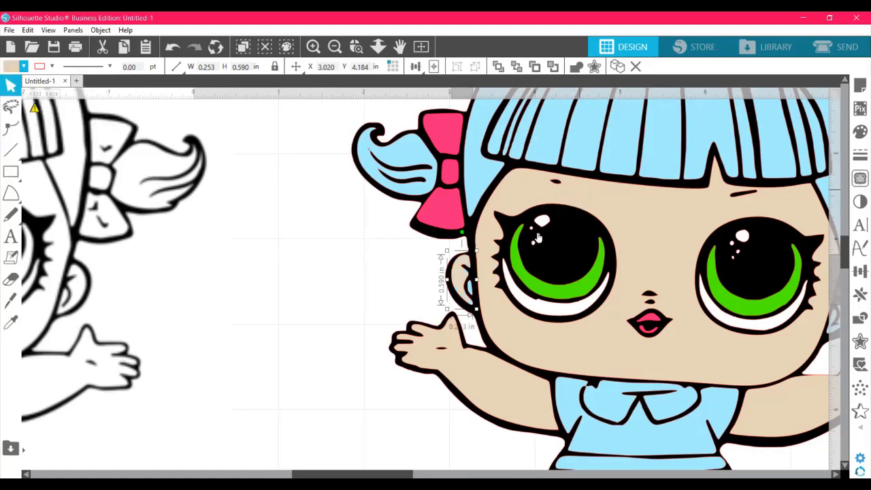
click(327, 294)
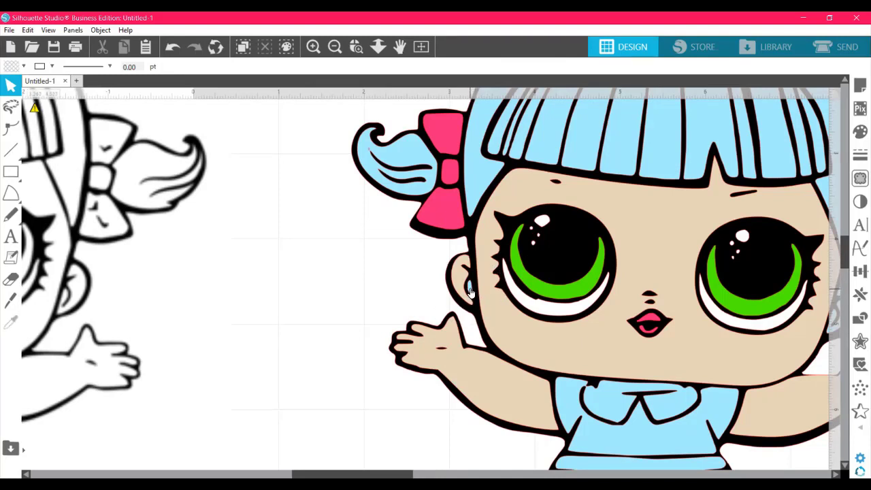
Fill the small inner piece of the left-hand ear with the same sampled skin tone
click(469, 287)
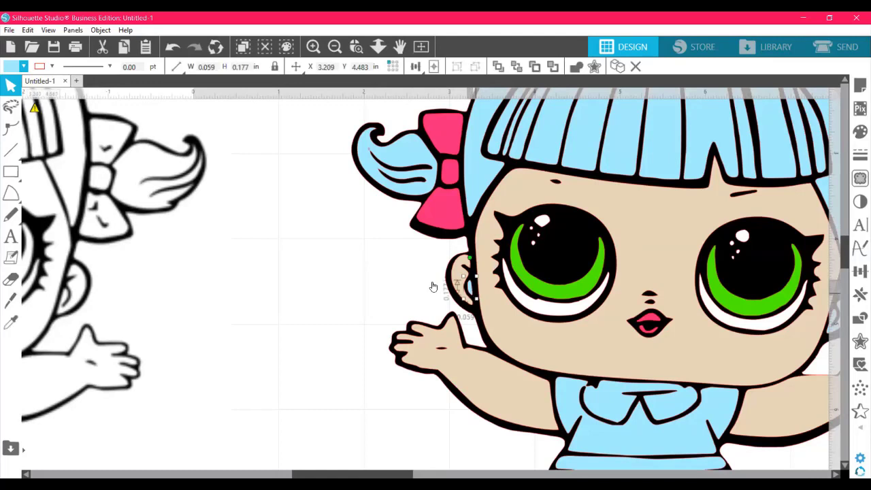
click(9, 66)
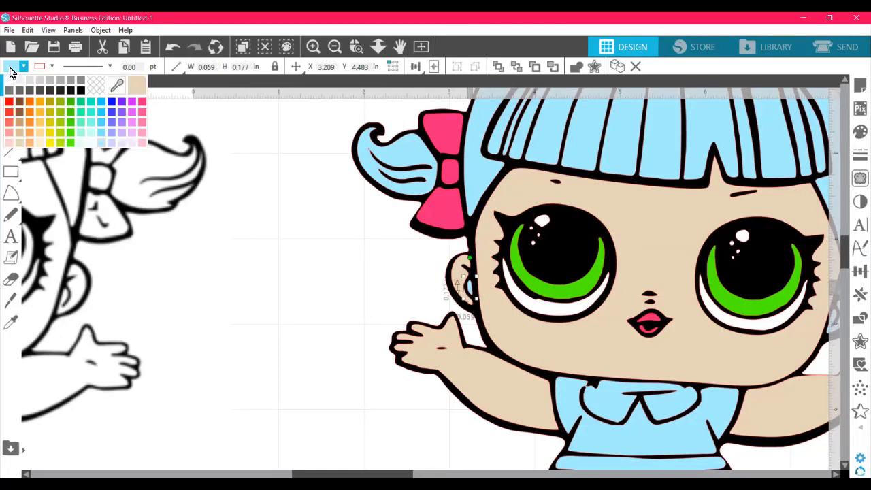
click(139, 89)
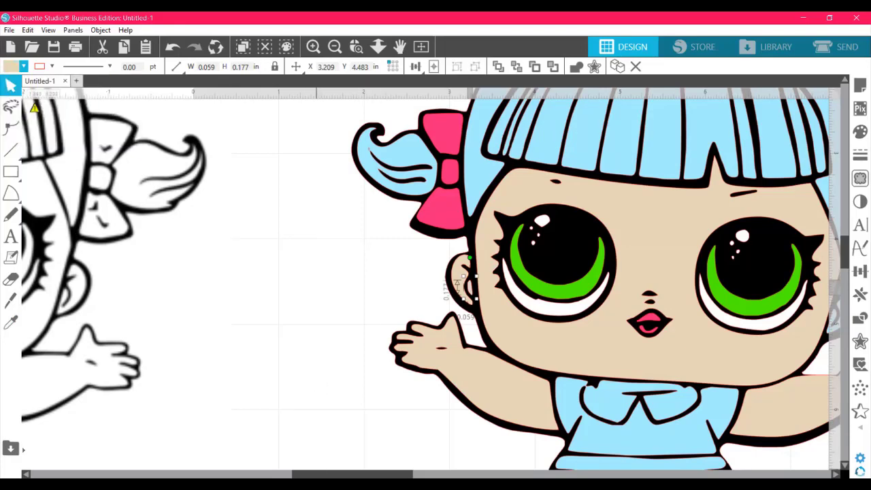
Fill the doll's right-hand ear with the sampled skin tone
drag(316, 474, 413, 474)
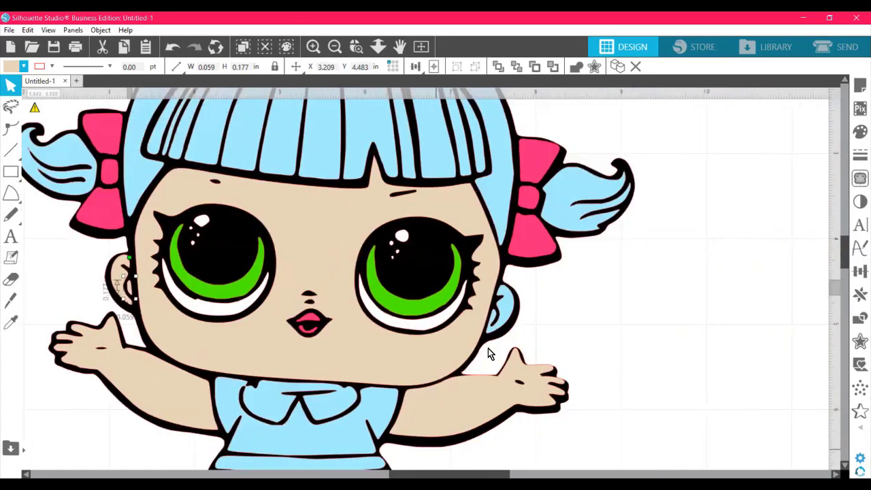
click(504, 315)
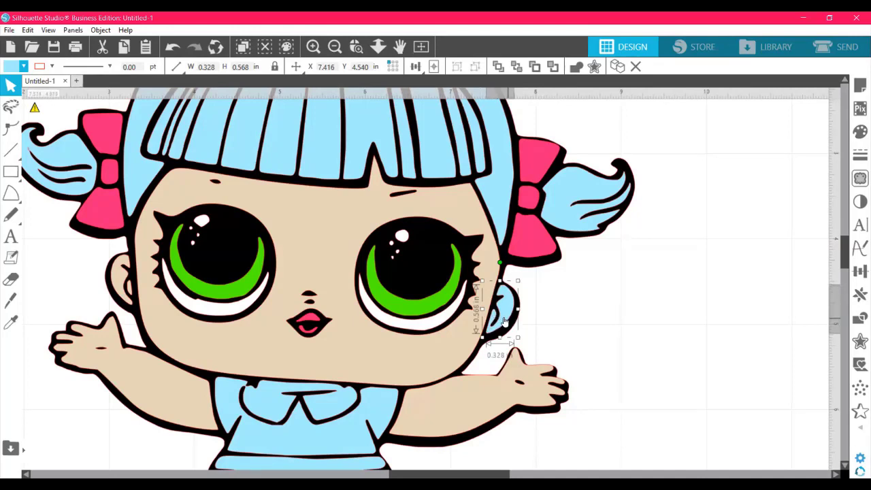
click(11, 68)
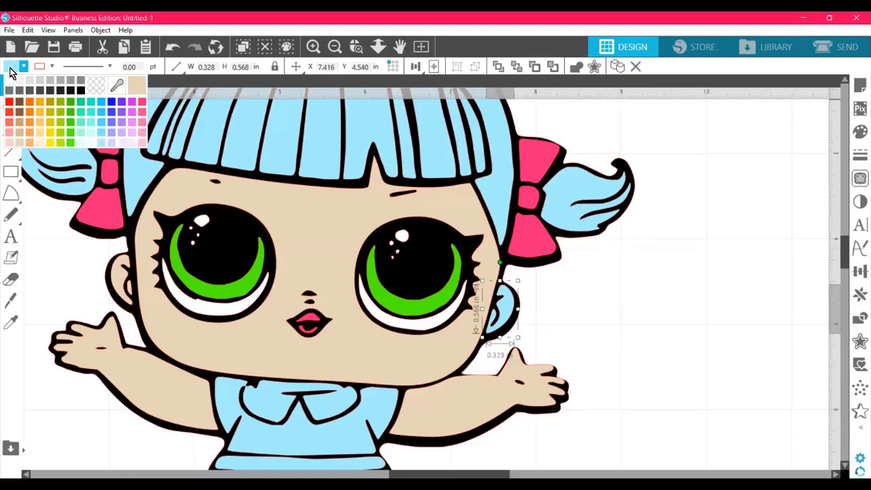
click(134, 84)
Move the black outline layer off the colored pieces to the empty area right of the doll
drag(847, 260, 849, 279)
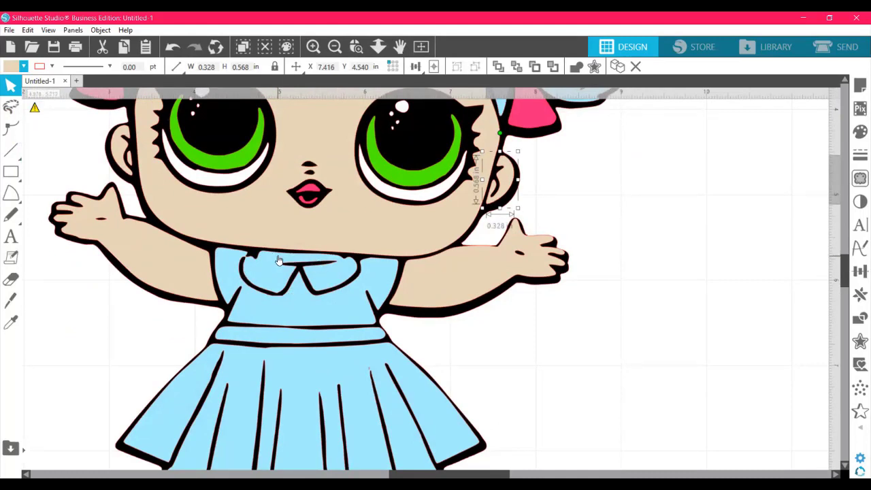
key(i)
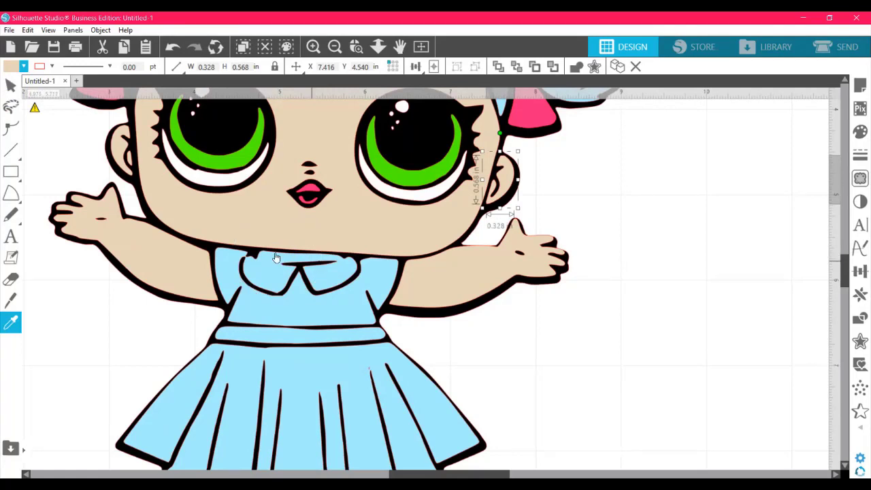
click(590, 307)
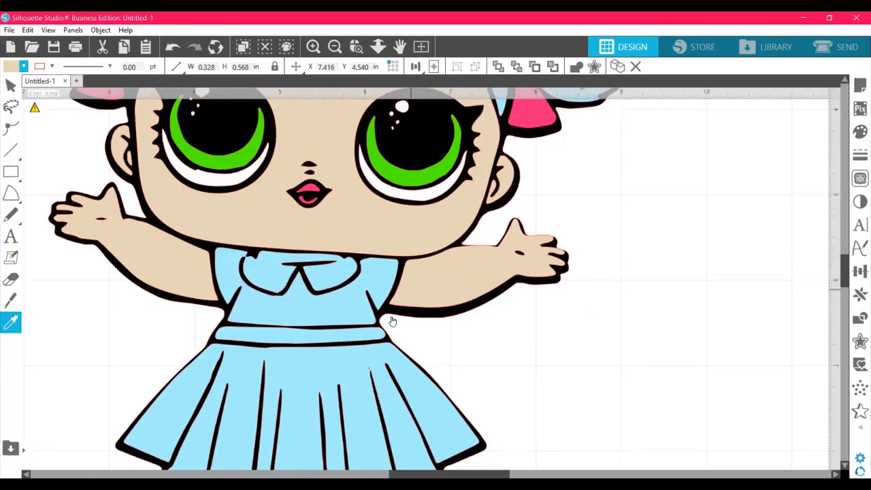
drag(393, 314, 857, 309)
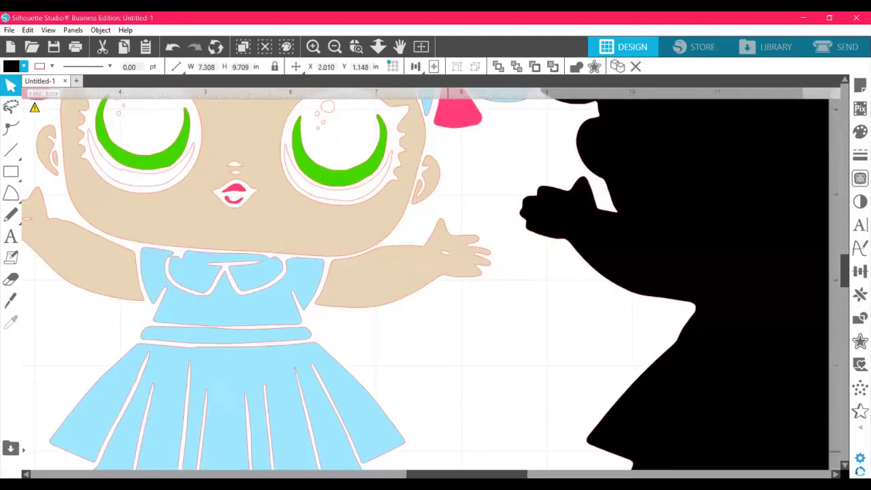
click(448, 451)
drag(442, 474, 410, 474)
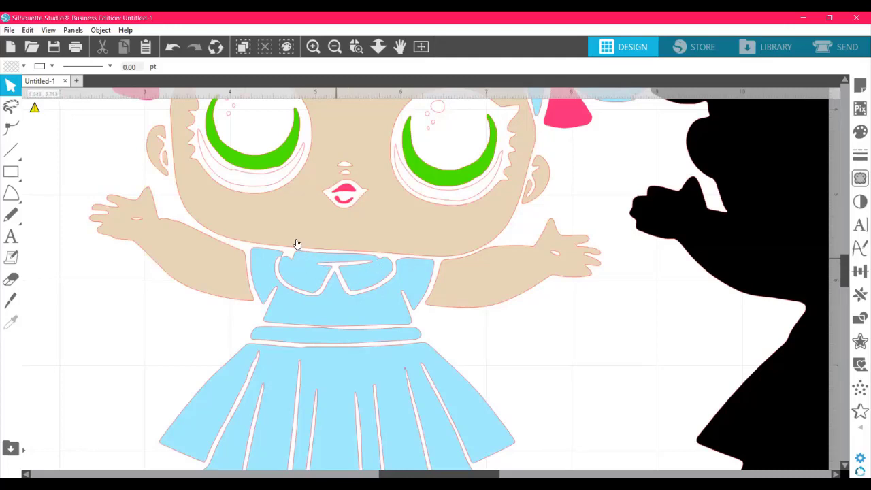
Open the blouse shape's points for editing, with the collar in close-up
click(356, 46)
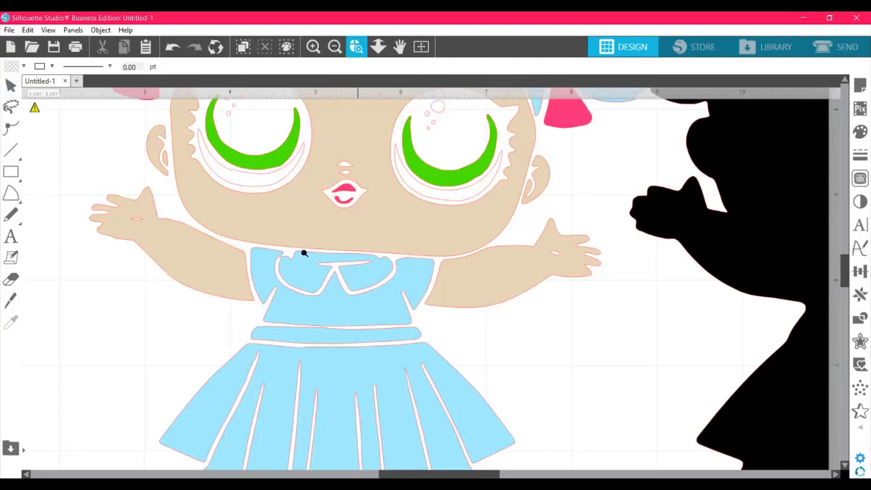
drag(311, 249, 410, 282)
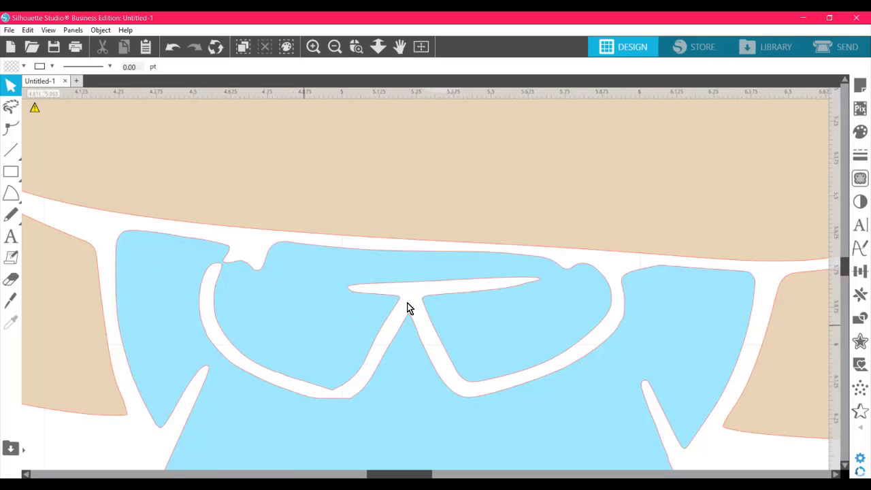
double_click(361, 288)
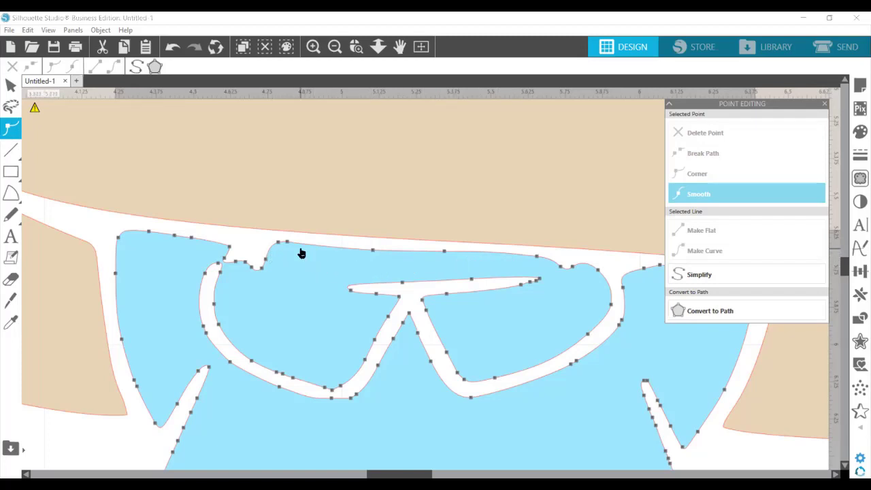
click(9, 91)
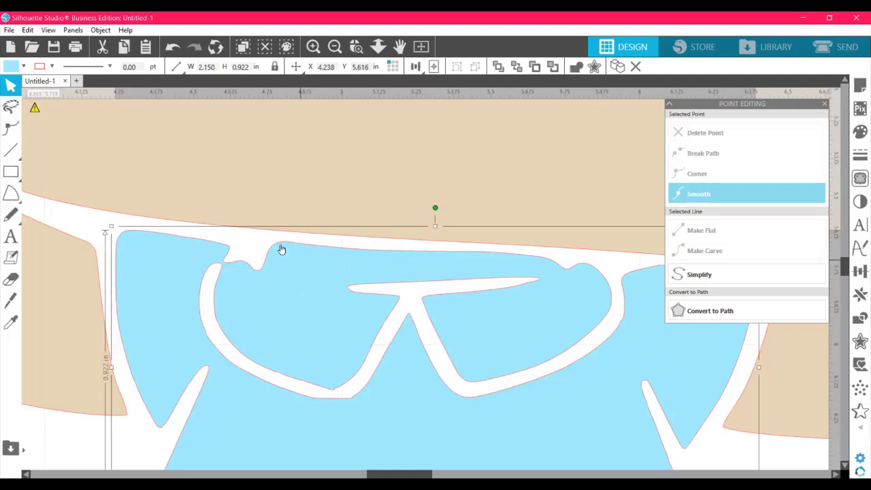
key(i)
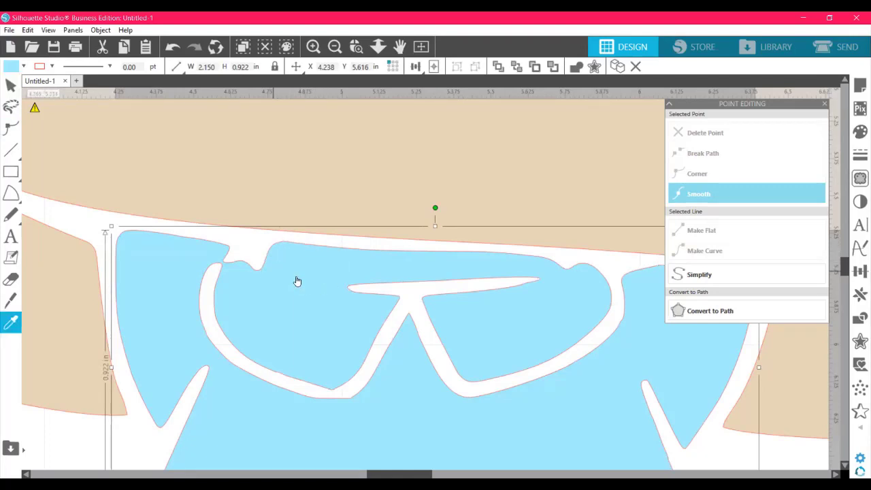
click(462, 281)
key(i)
click(548, 265)
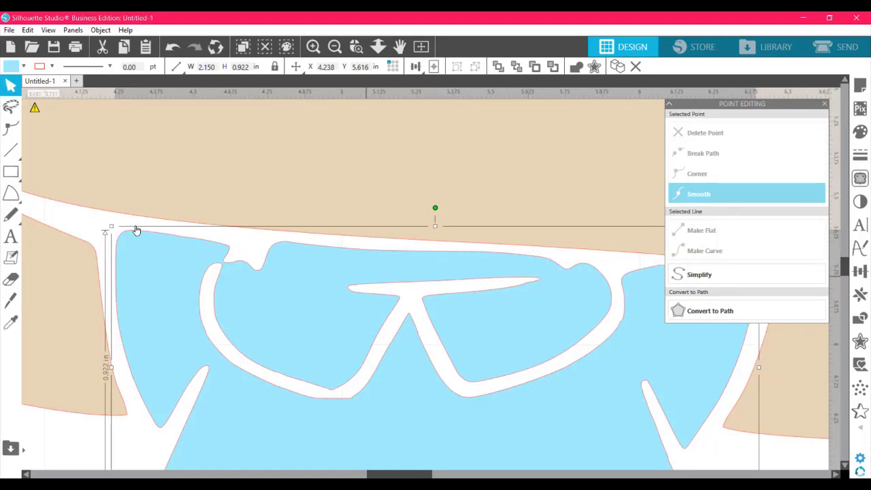
Edit the blouse's points and break its path at the left end of the thin slit above the collar's V
double_click(382, 286)
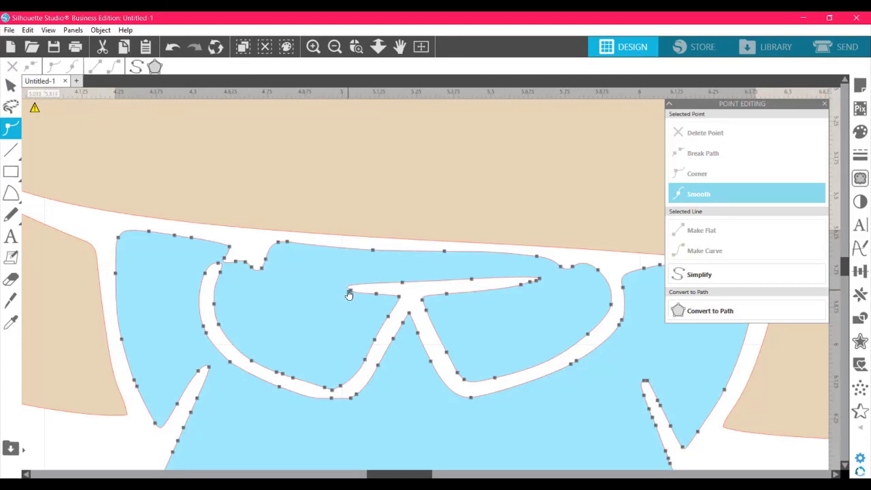
click(350, 292)
right_click(351, 293)
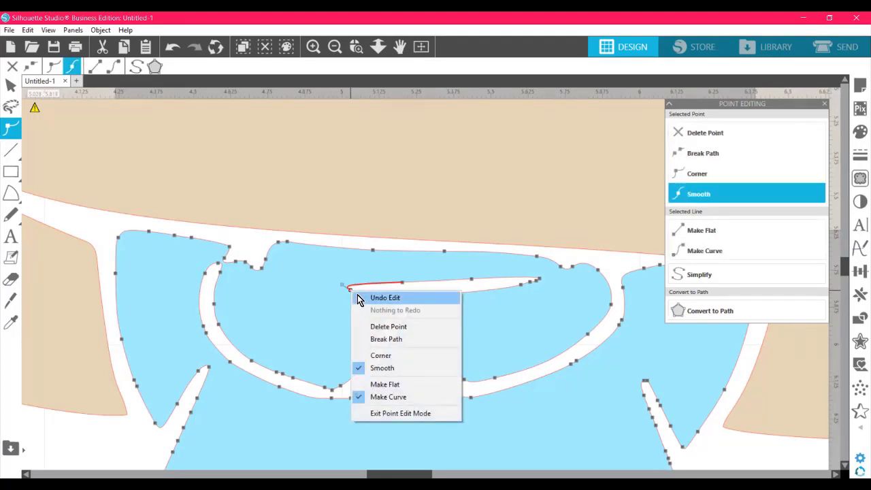
click(384, 339)
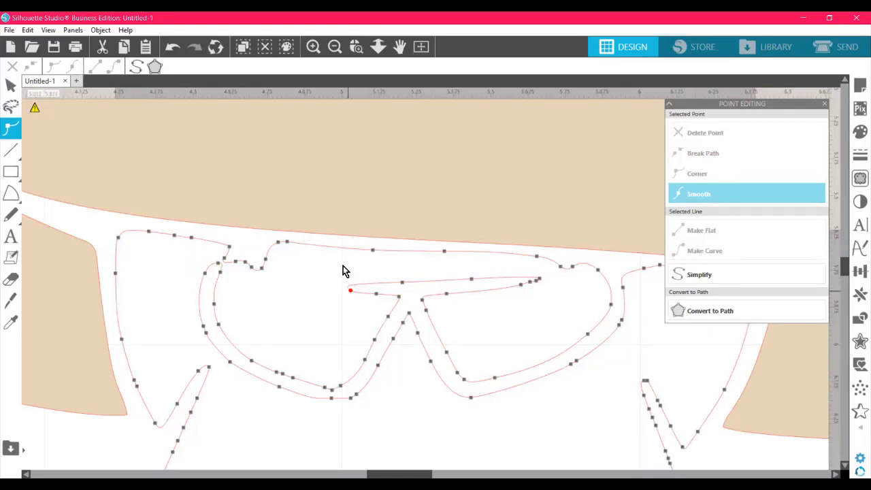
Pull the two broken path ends apart to the left, one below and one above the slit's old tip
click(350, 291)
click(352, 292)
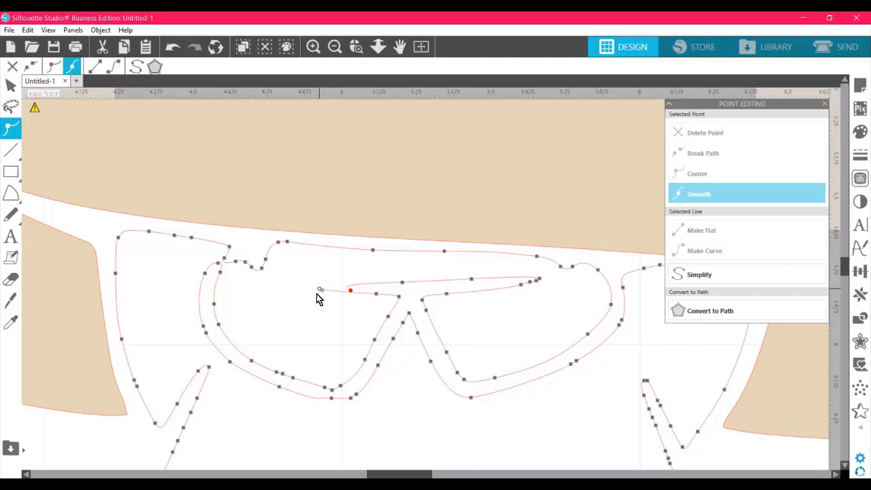
click(350, 291)
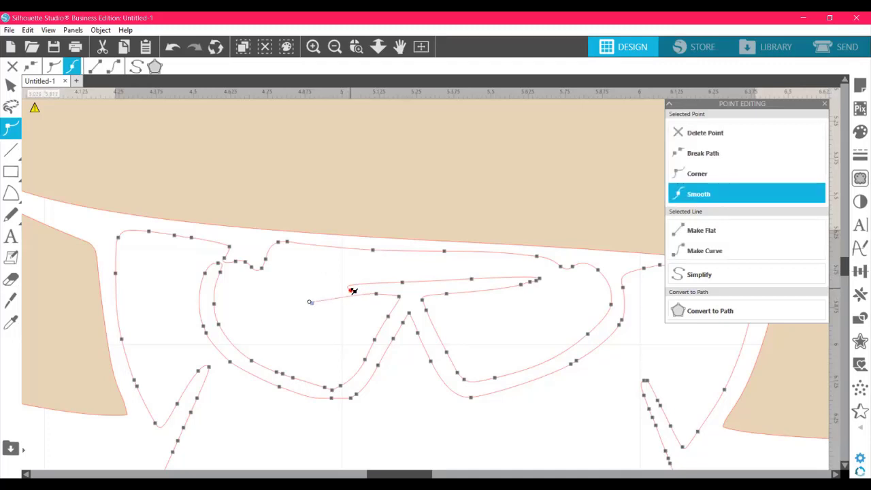
drag(353, 291, 317, 275)
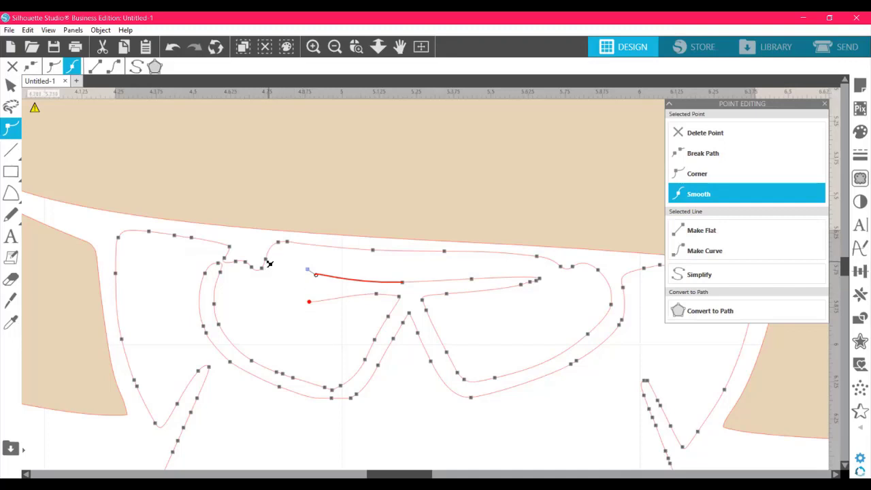
Break the blouse's path at the left end of the strip above the collar and join the slit's two loose ends across the gap
key(ctrl)
key(ctrl)
key(ctrl)
key(i)
key(ctrl)
right_click(268, 262)
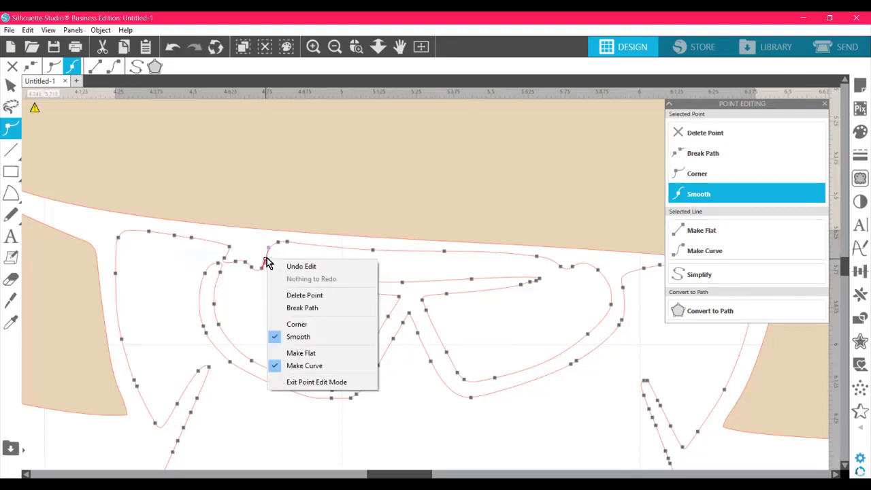
click(303, 309)
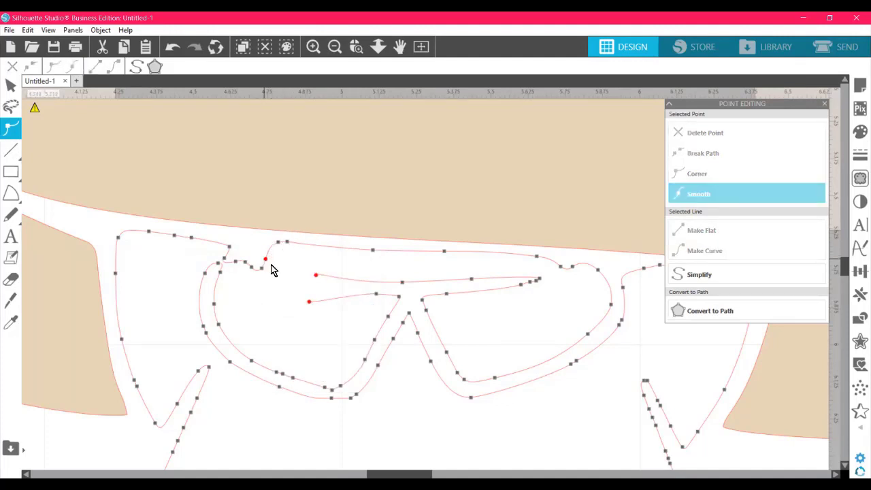
mouse_move(275, 268)
mouse_down()
mouse_move(279, 281)
mouse_move(312, 277)
mouse_move(270, 267)
mouse_up()
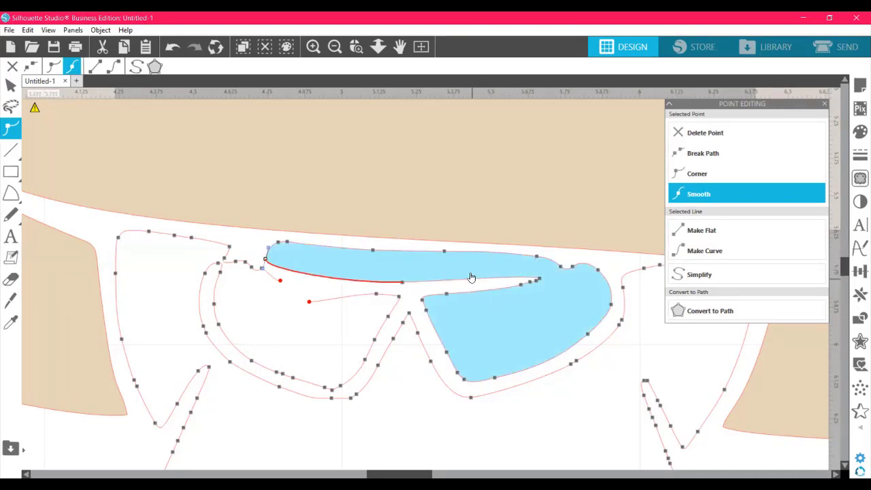
drag(311, 303, 286, 279)
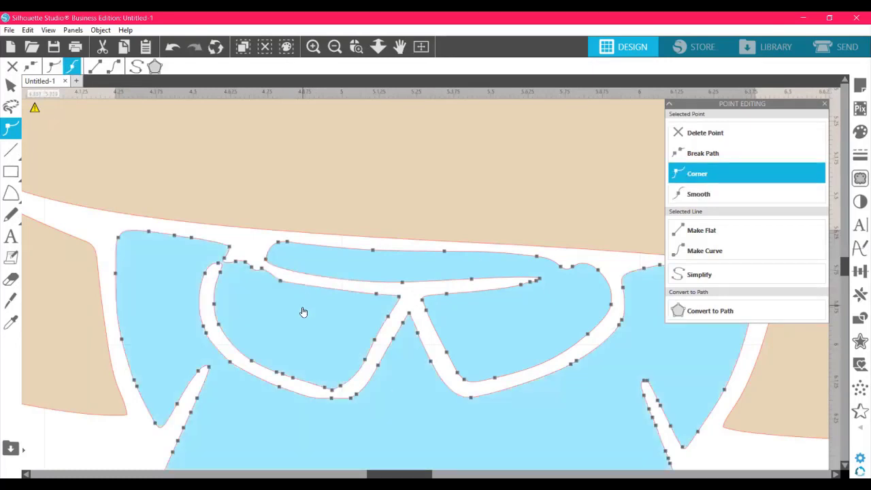
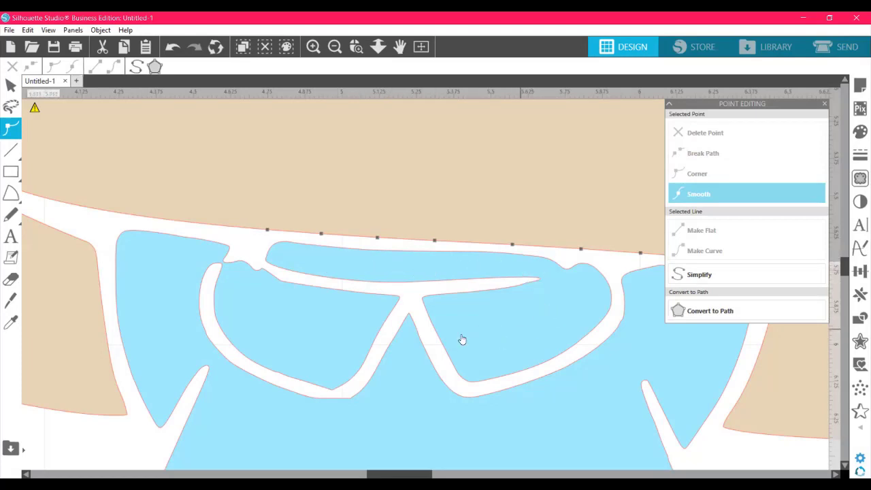
Try to break the path at the point left of the notch by the strip's right end and separate the ends
click(559, 270)
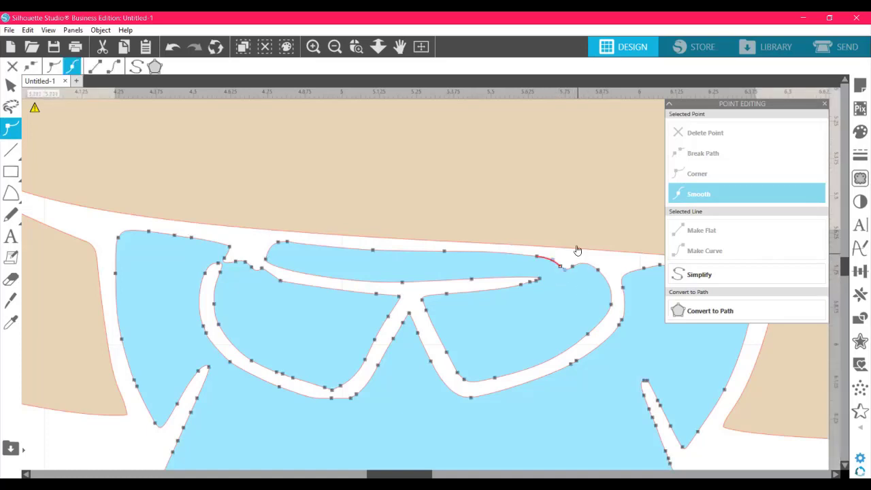
click(567, 243)
click(565, 272)
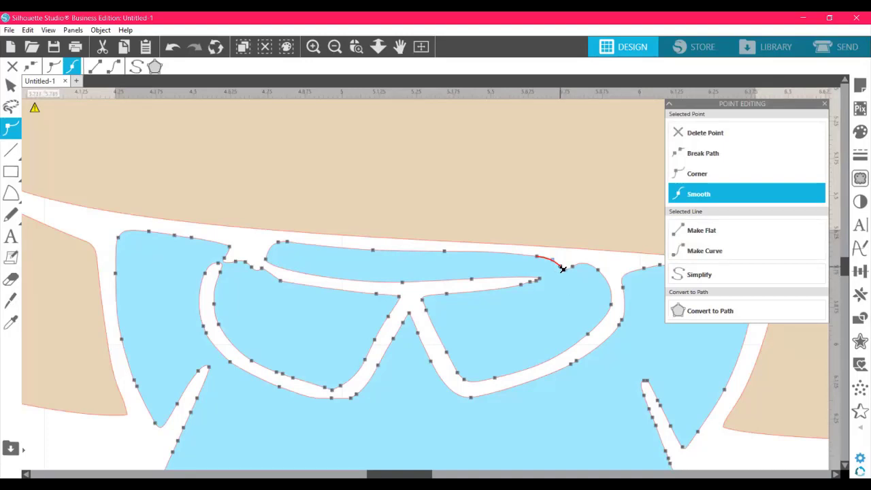
right_click(562, 269)
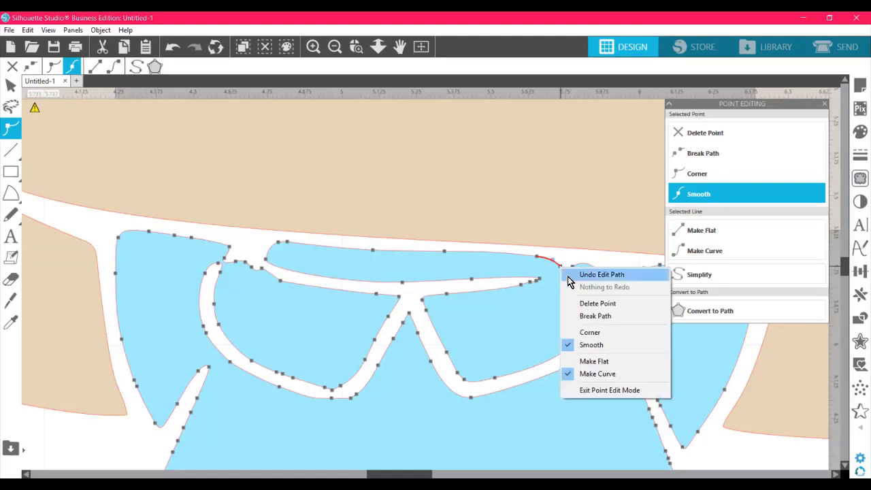
click(584, 317)
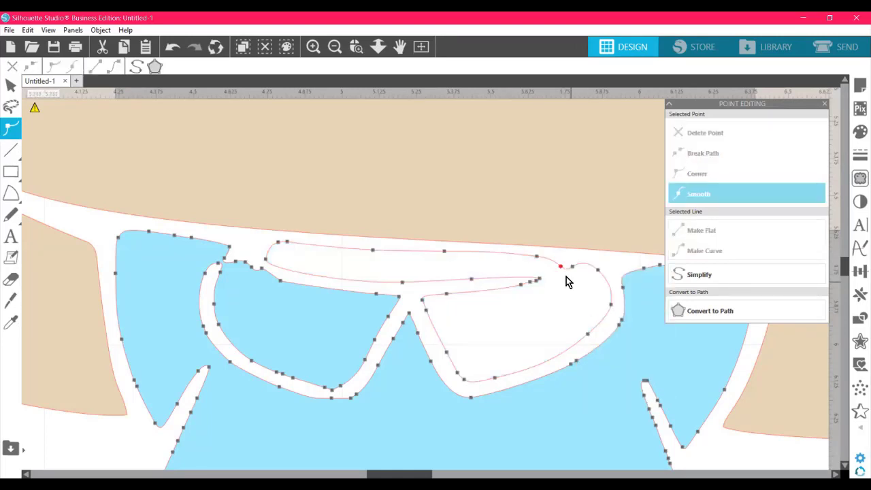
drag(562, 268, 563, 269)
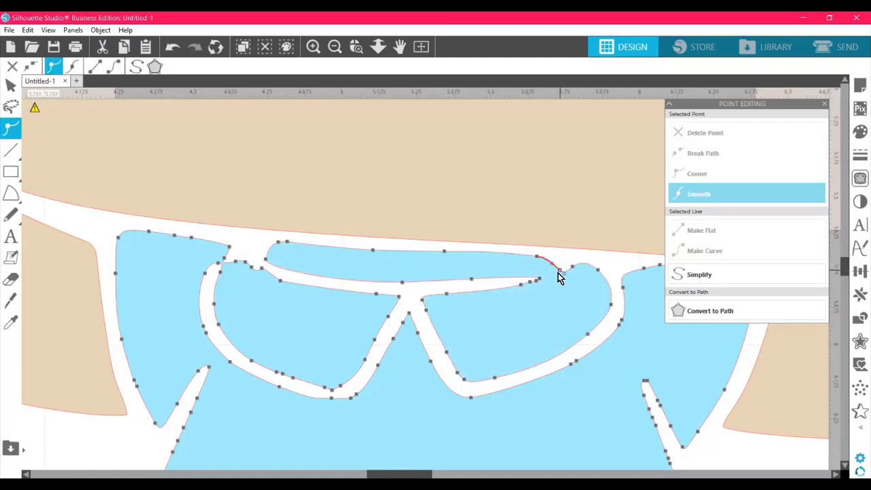
click(558, 267)
click(560, 267)
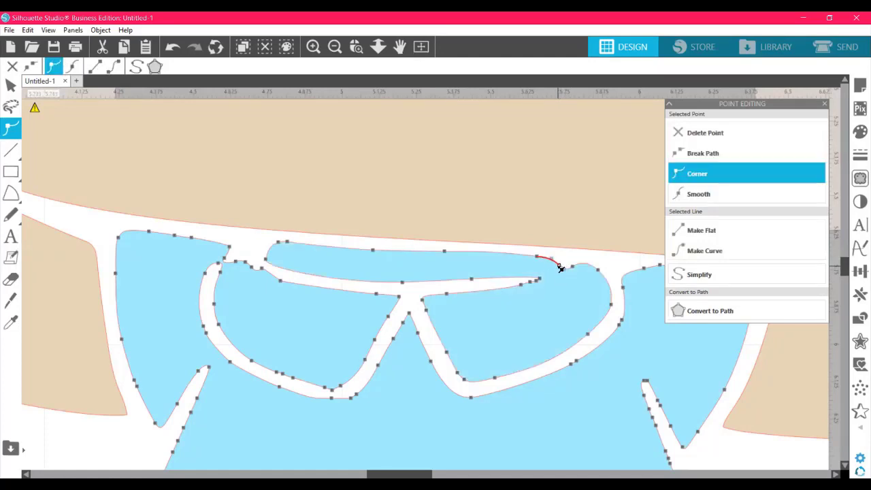
right_click(560, 270)
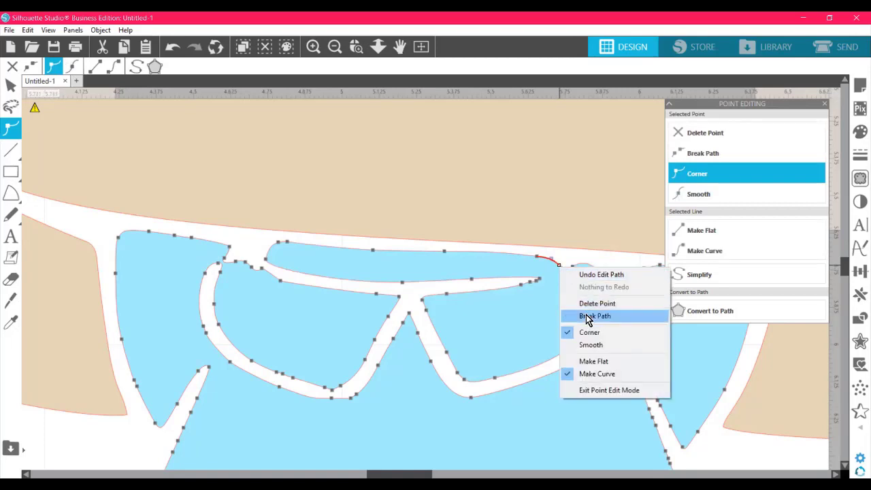
click(587, 317)
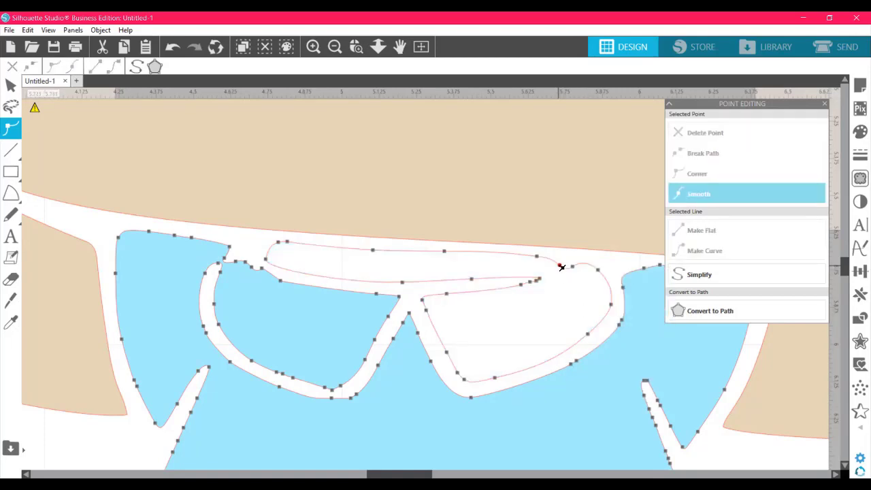
drag(561, 266, 557, 270)
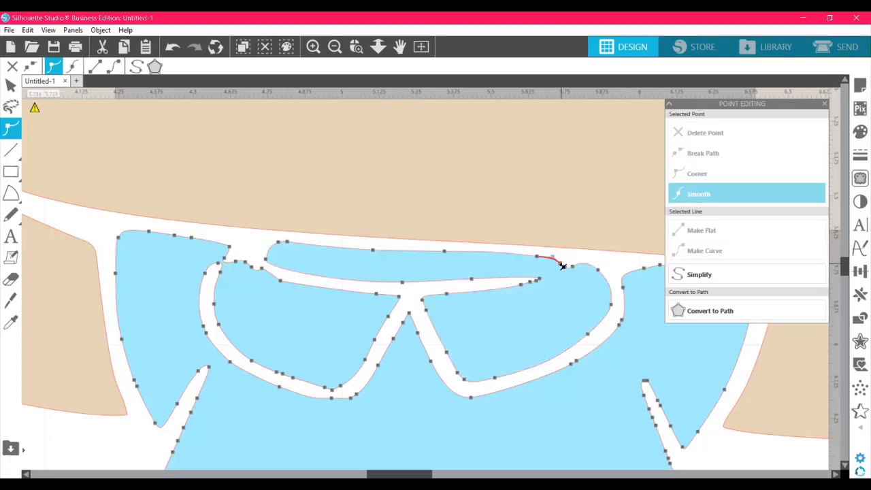
Break the path at the notch's left point once more and try to pull one loose end upward
click(561, 267)
right_click(563, 267)
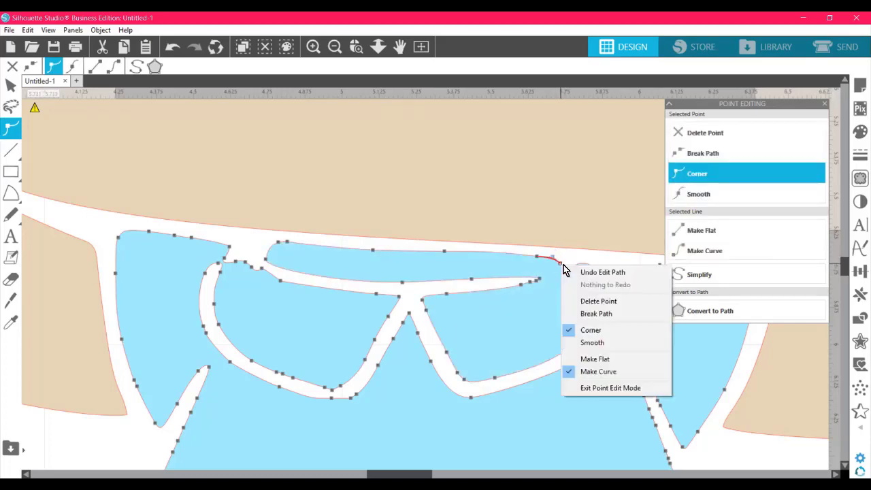
click(591, 314)
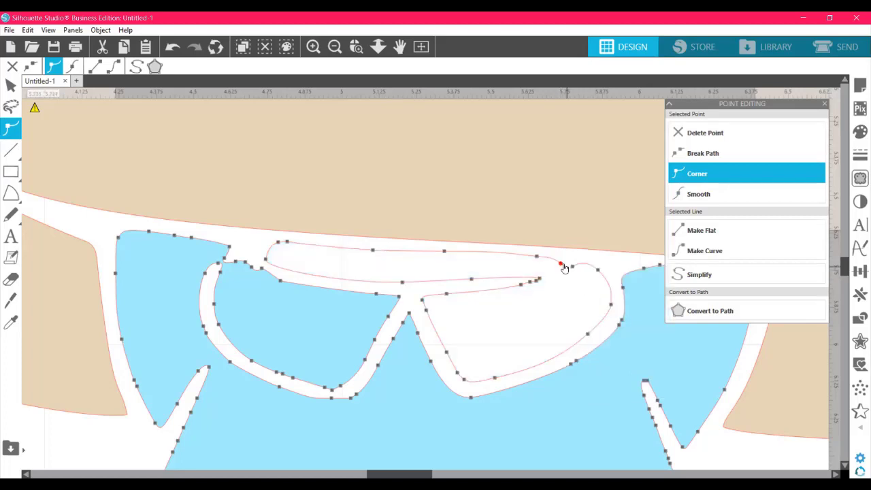
click(564, 267)
drag(563, 267, 564, 258)
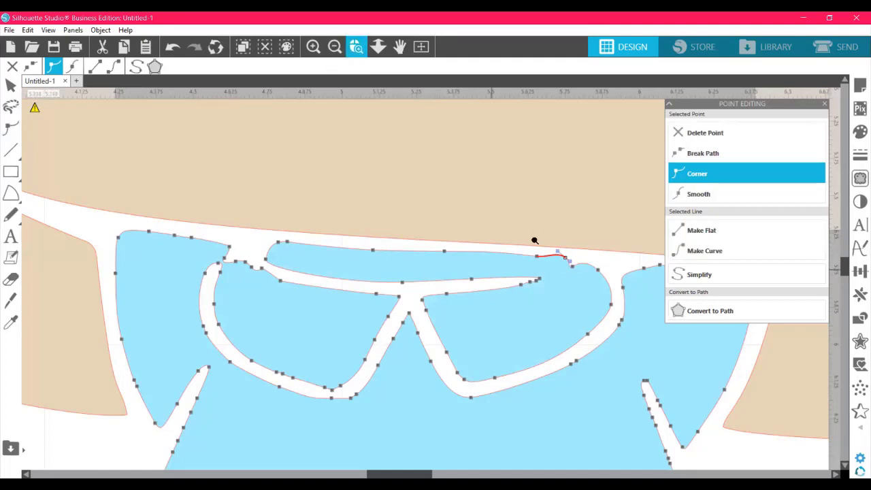
Move the notch's left point down and to the left, restoring a smooth dip between the strip and the right collar half
drag(538, 227, 599, 286)
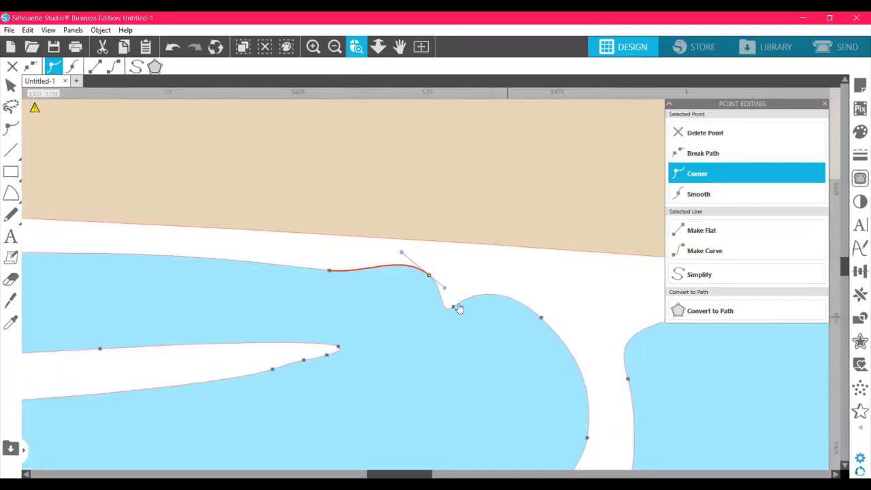
drag(431, 275, 408, 299)
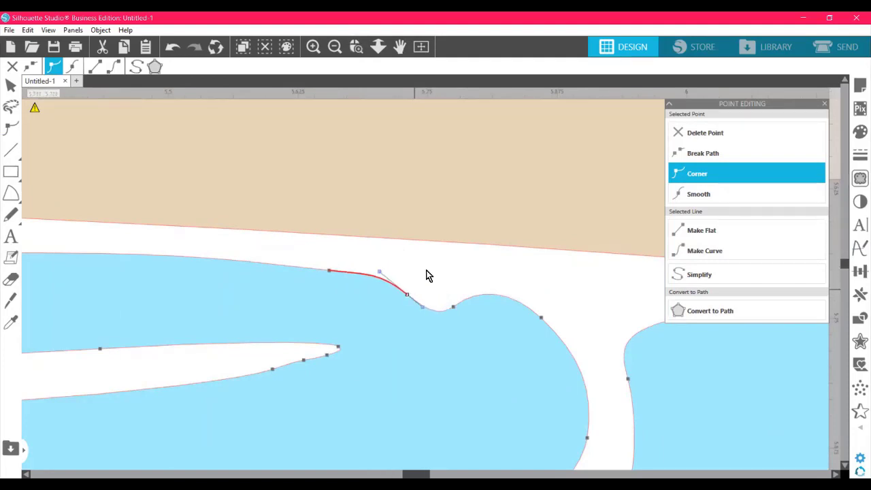
click(428, 276)
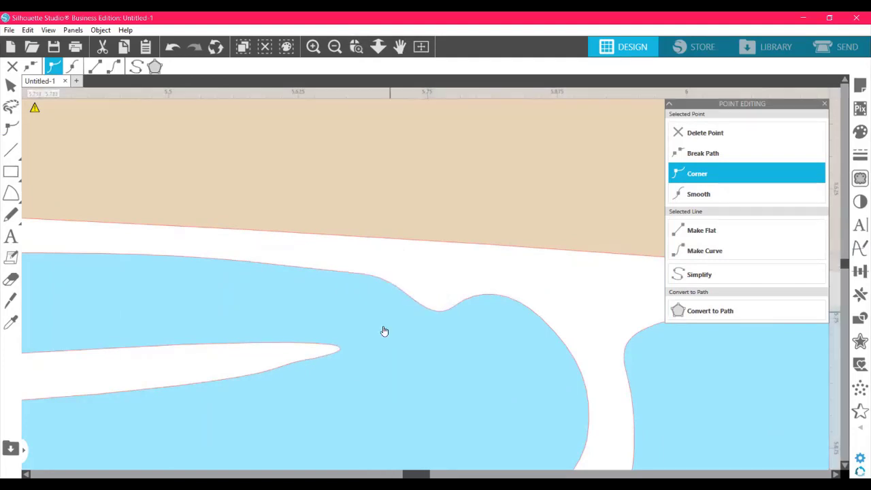
double_click(484, 294)
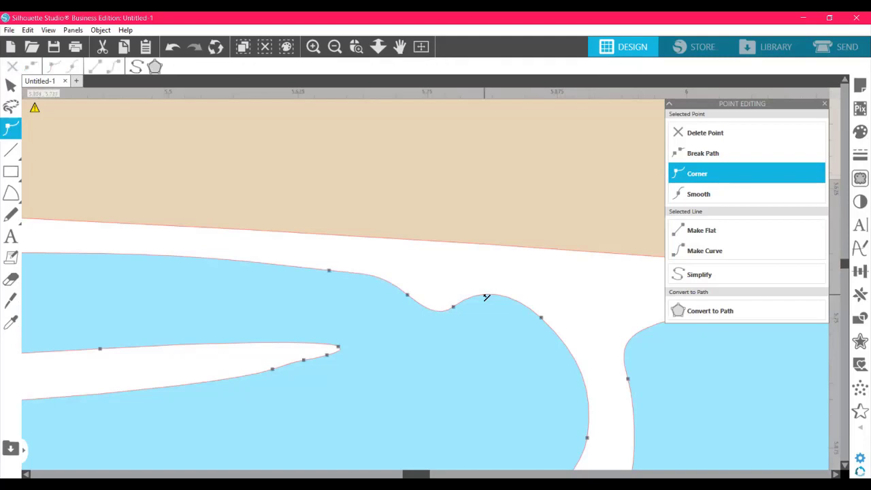
Try again to break the path at the repositioned point beside the notch and pull its ends apart
click(408, 296)
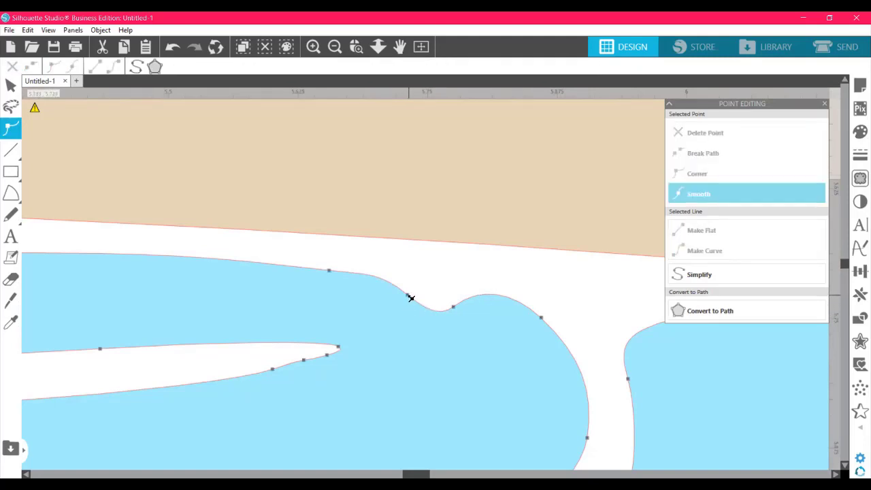
right_click(408, 295)
click(438, 344)
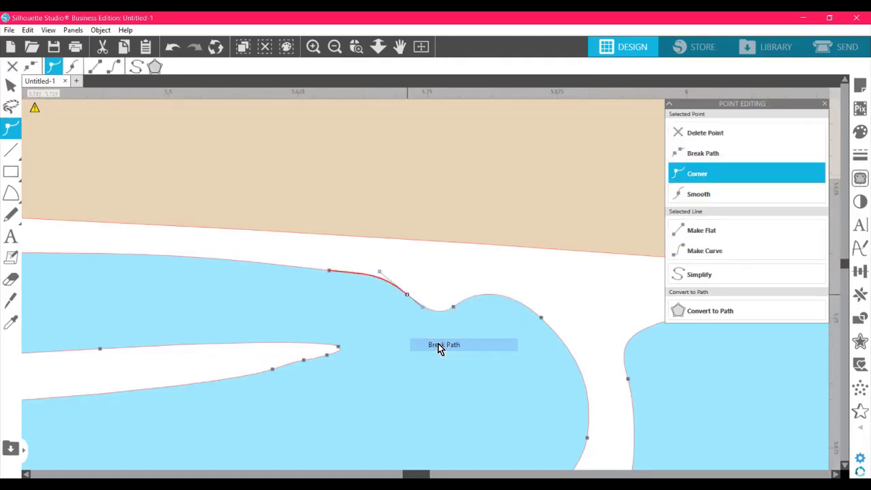
click(408, 296)
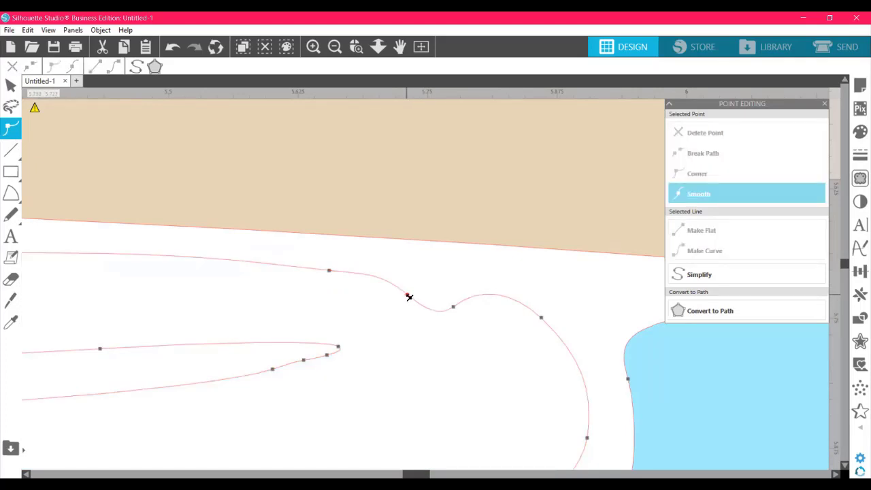
click(407, 297)
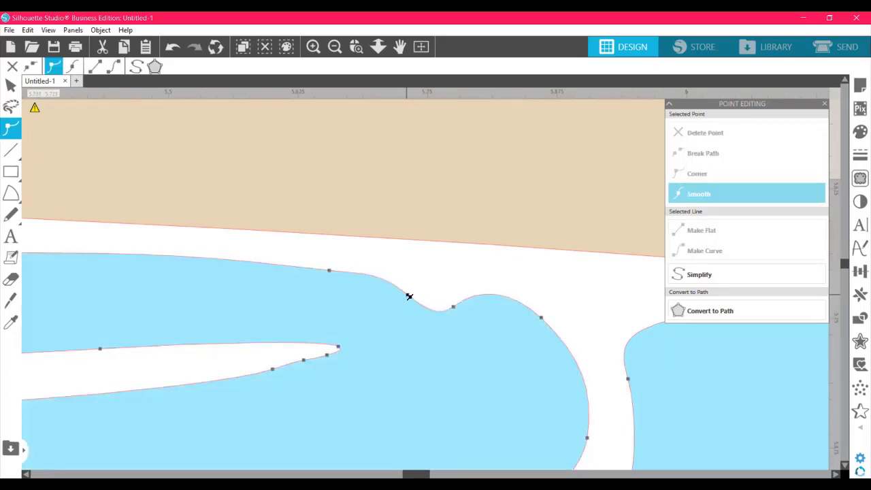
Raise the notch's left point slightly, break the path there, and pull one loose end down away from the strip's end
mouse_move(408, 296)
mouse_down()
mouse_move(414, 286)
mouse_move(406, 289)
mouse_up()
right_click(407, 291)
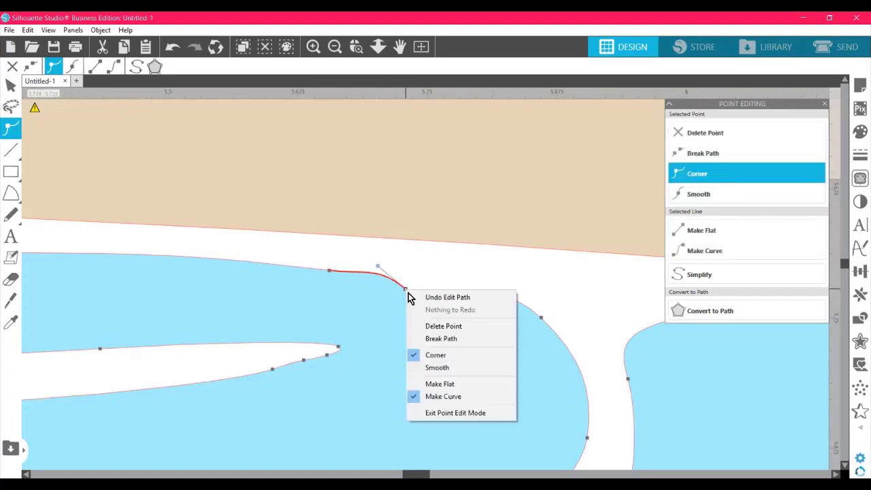
click(424, 343)
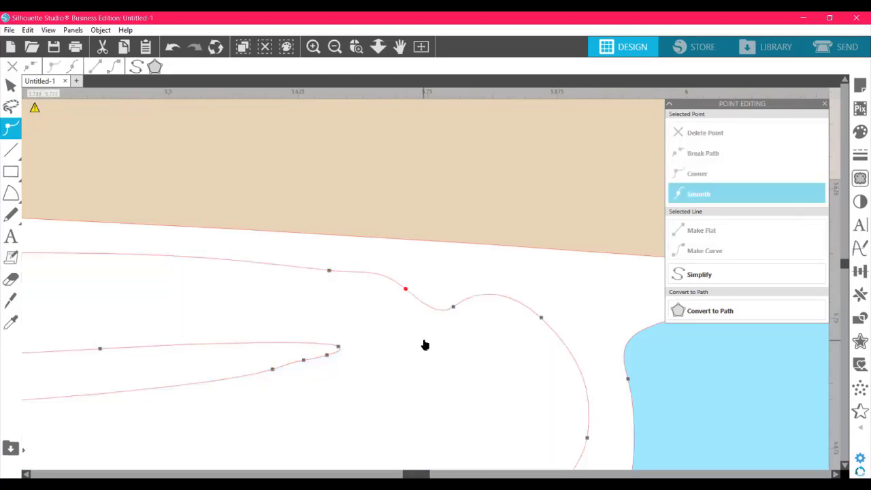
click(409, 302)
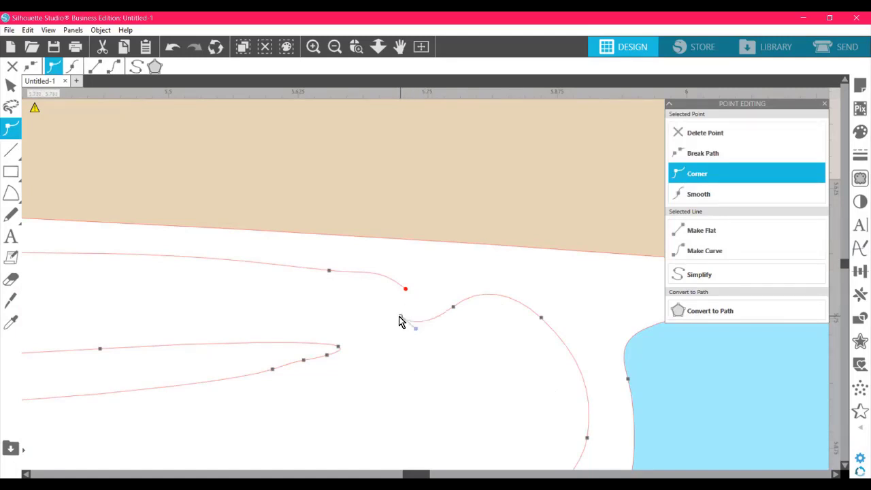
drag(399, 316, 398, 318)
click(406, 290)
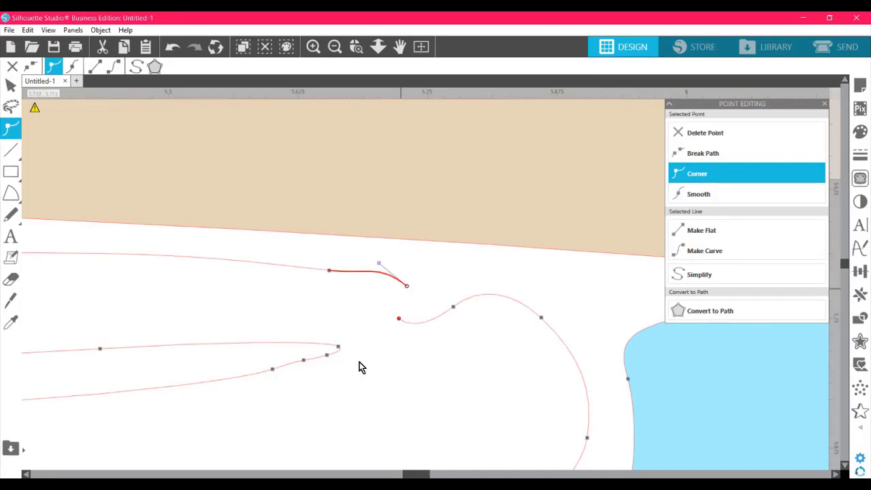
Try to break the path at the tip between the strip and the right collar half and pull its end toward the strip
mouse_move(412, 474)
mouse_down()
mouse_move(392, 474)
mouse_move(407, 474)
mouse_up()
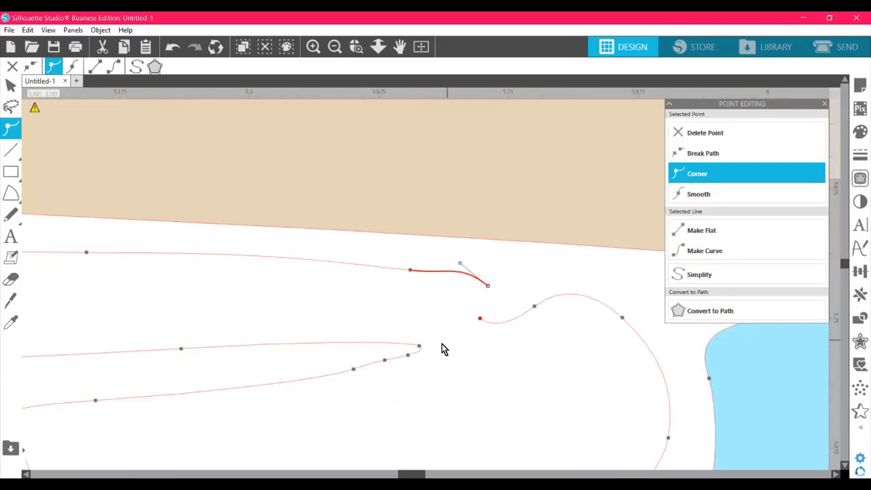
click(335, 45)
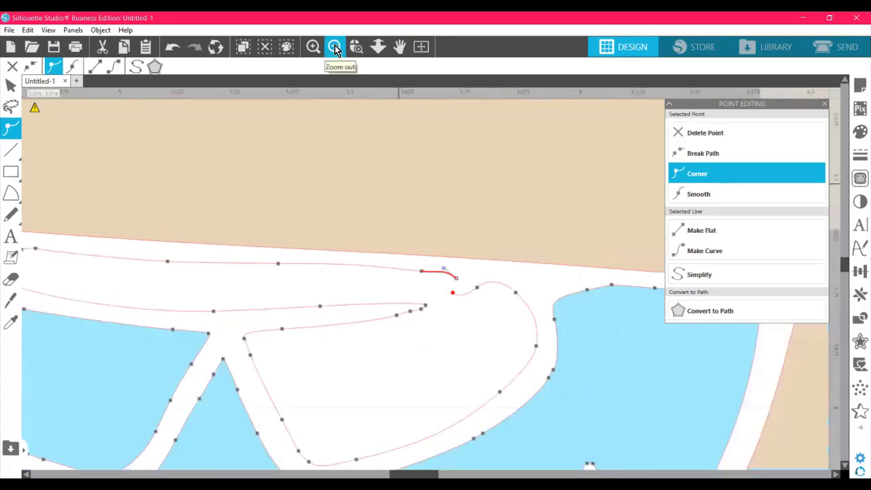
click(335, 45)
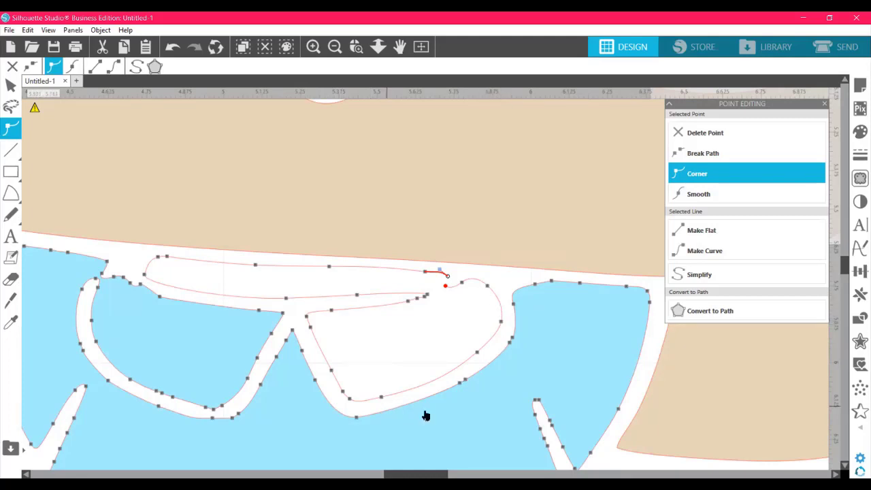
right_click(429, 295)
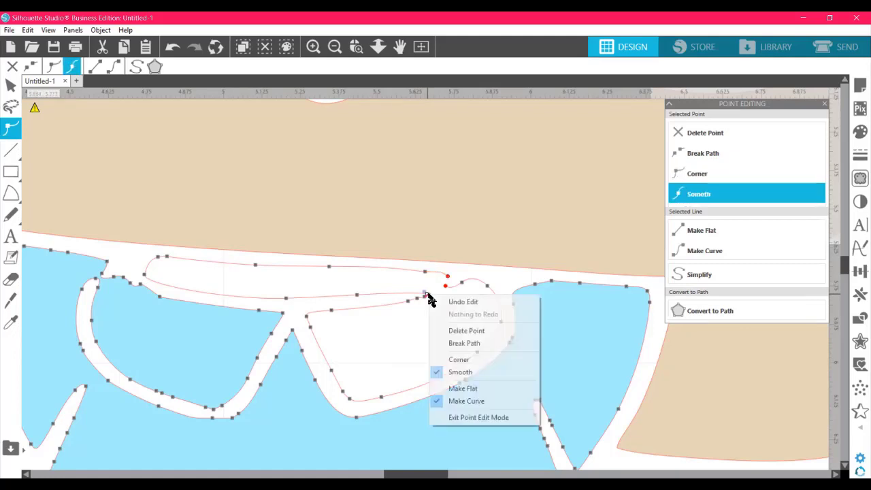
click(465, 345)
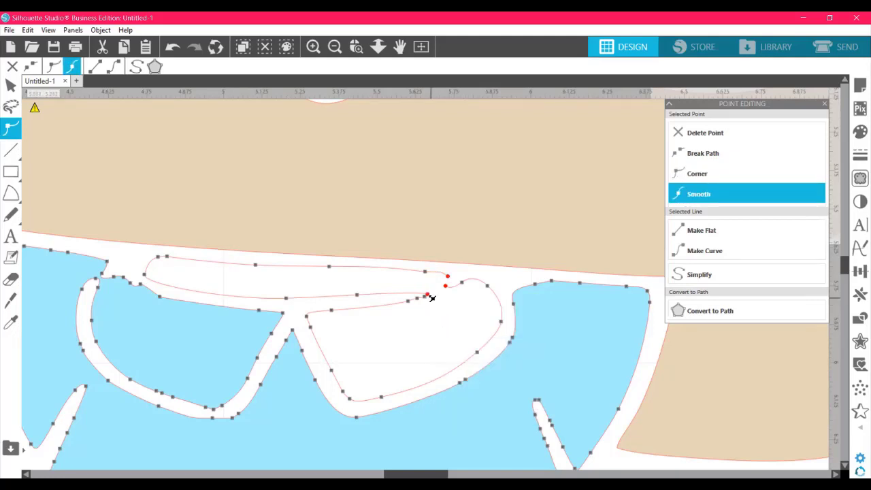
drag(431, 296, 447, 277)
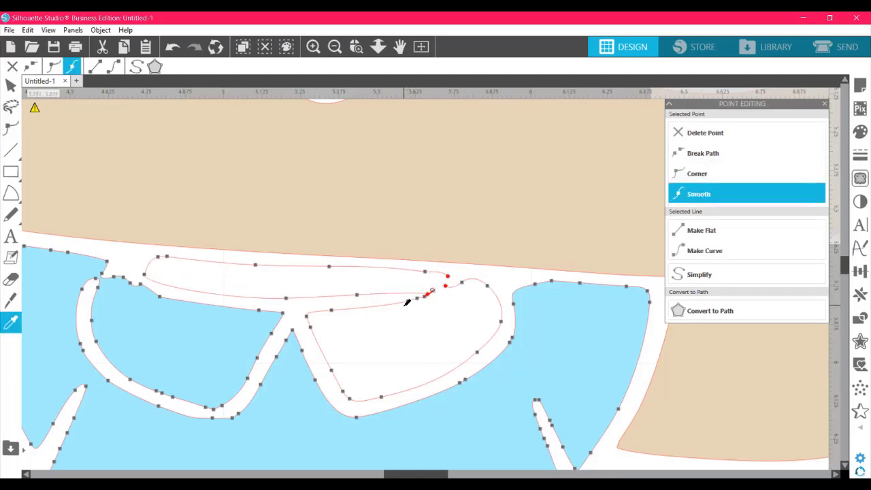
key(ctrl+z)
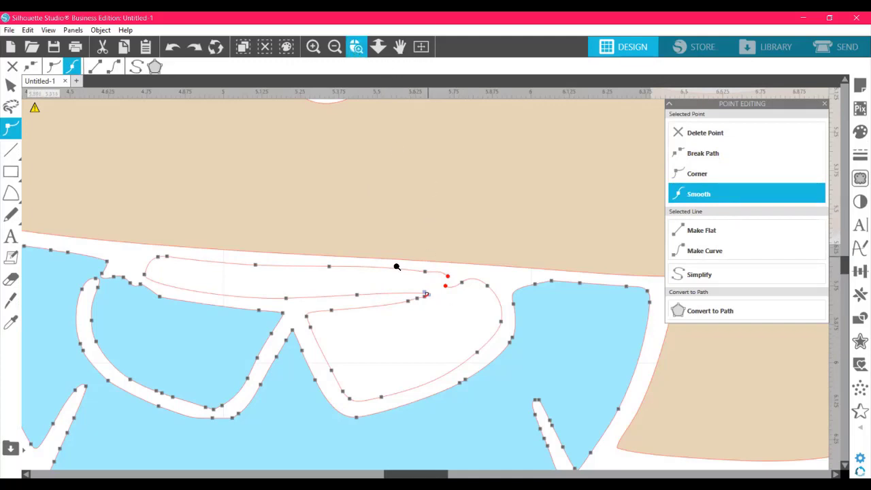
Break the path at the tip between the strip and the right collar half, and pull the collar's loose end to the right
drag(397, 267, 496, 334)
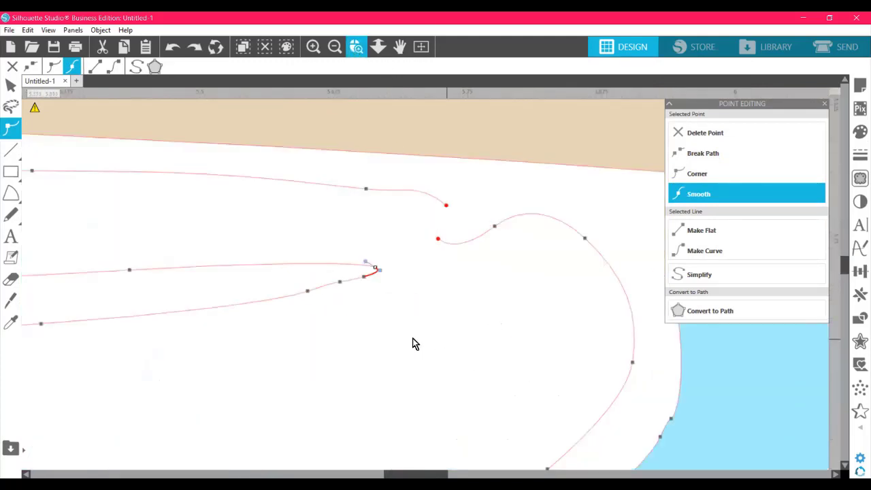
click(411, 338)
click(293, 299)
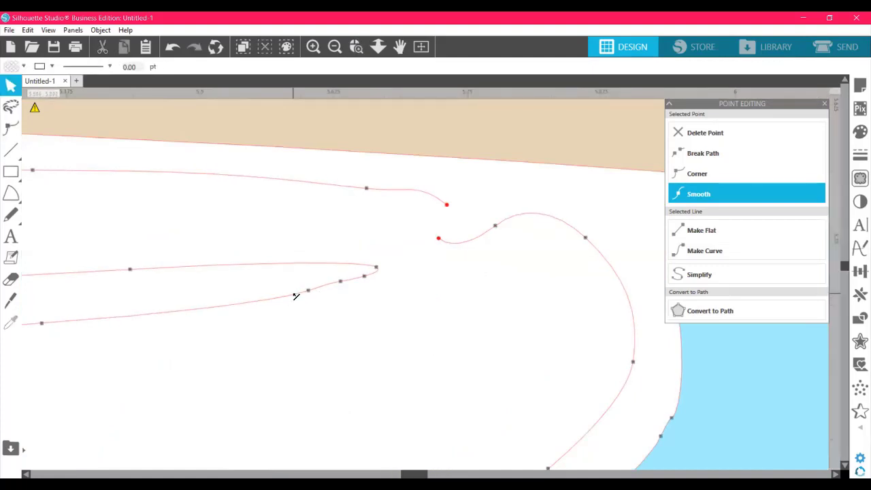
right_click(378, 268)
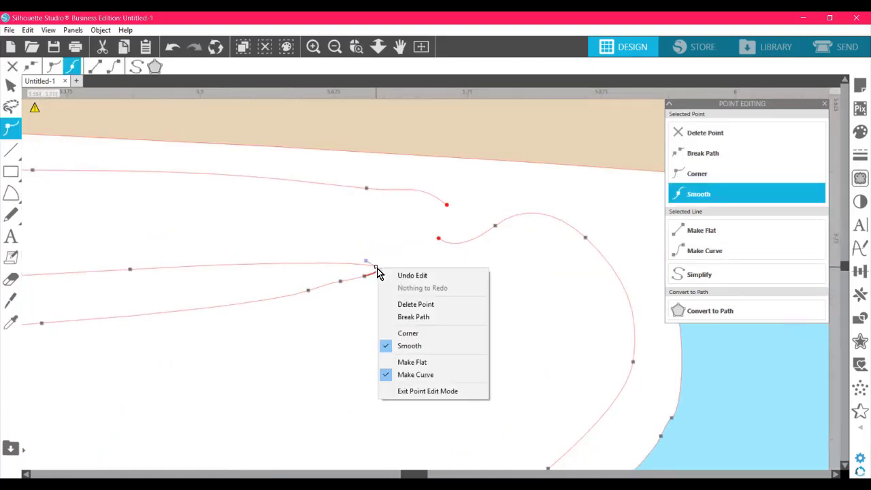
click(431, 319)
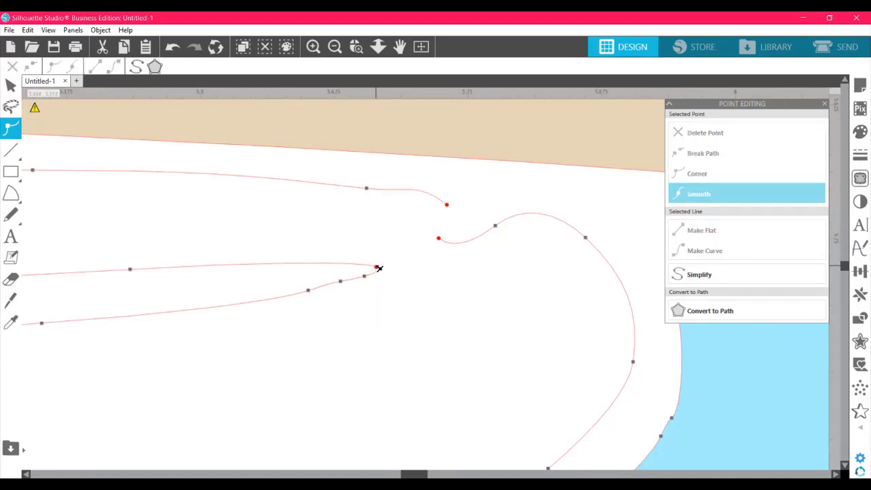
click(403, 276)
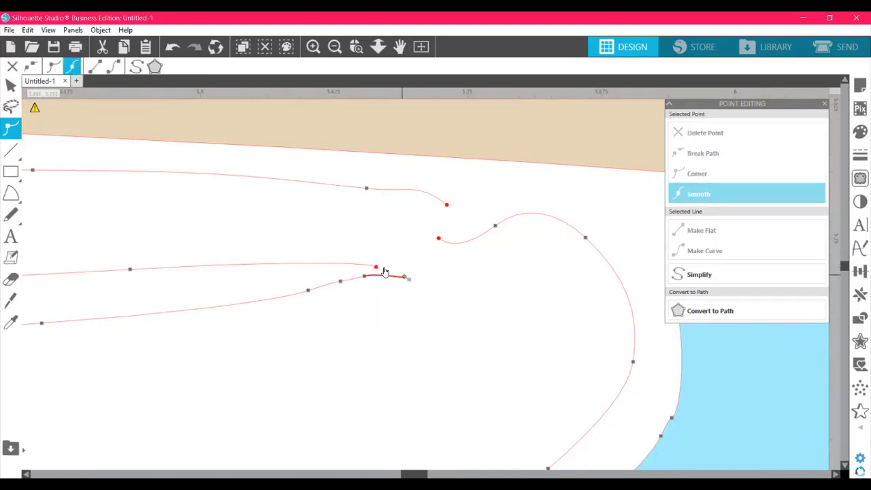
Join the strip's two loose ends together and the right collar half's two loose ends together, closing both shapes
click(378, 268)
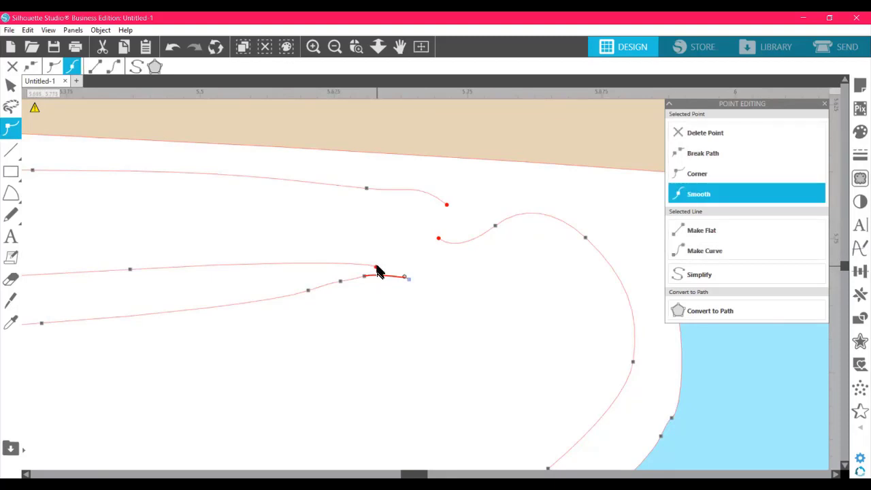
drag(377, 266, 454, 205)
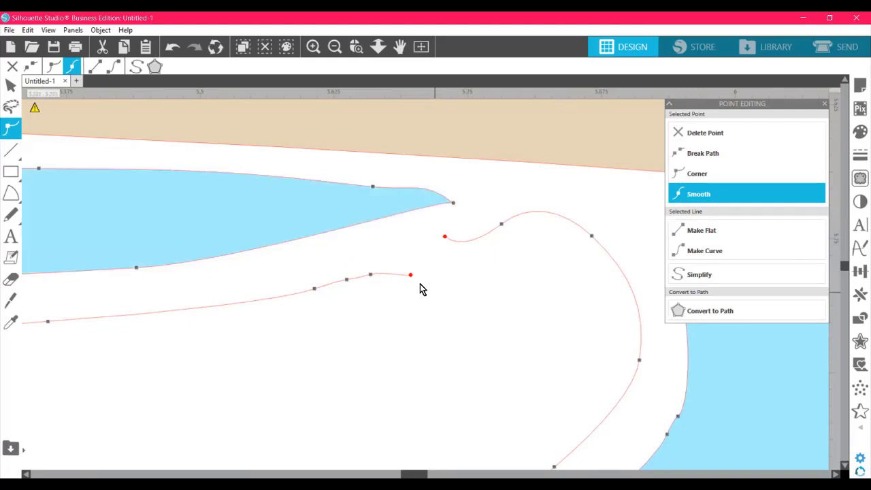
drag(417, 270, 462, 264)
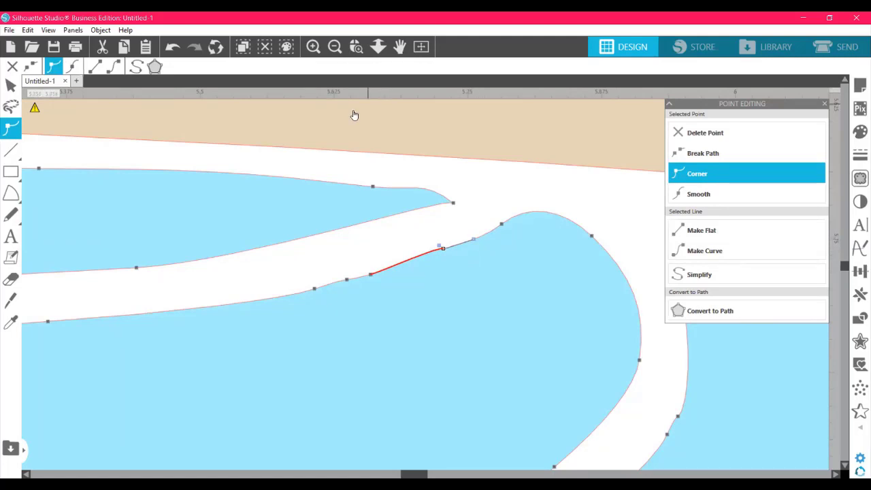
Finish editing points and release the blouse's compound path to separate the strip and the right collar half
click(334, 46)
click(334, 46)
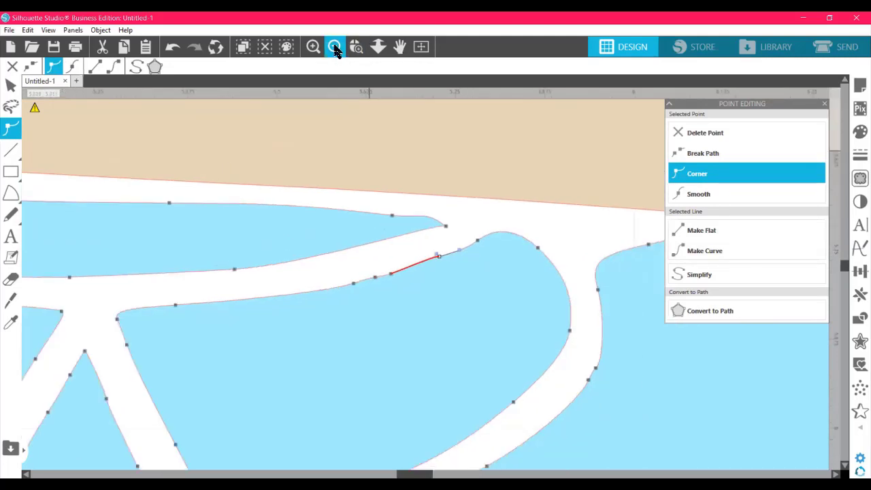
click(333, 46)
click(334, 46)
click(334, 46)
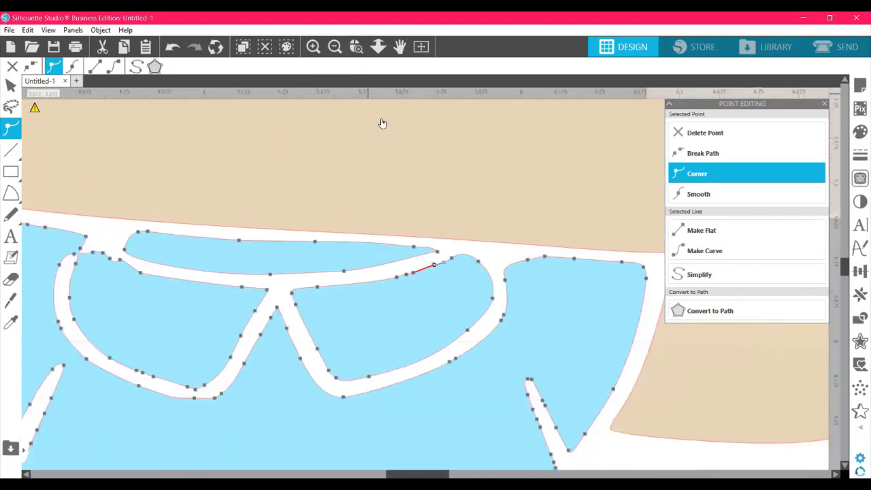
click(332, 48)
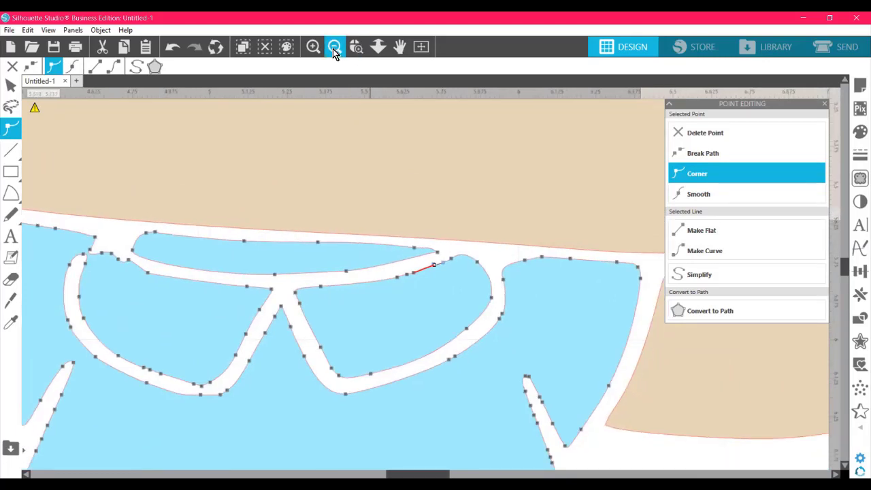
click(333, 49)
click(334, 50)
click(417, 216)
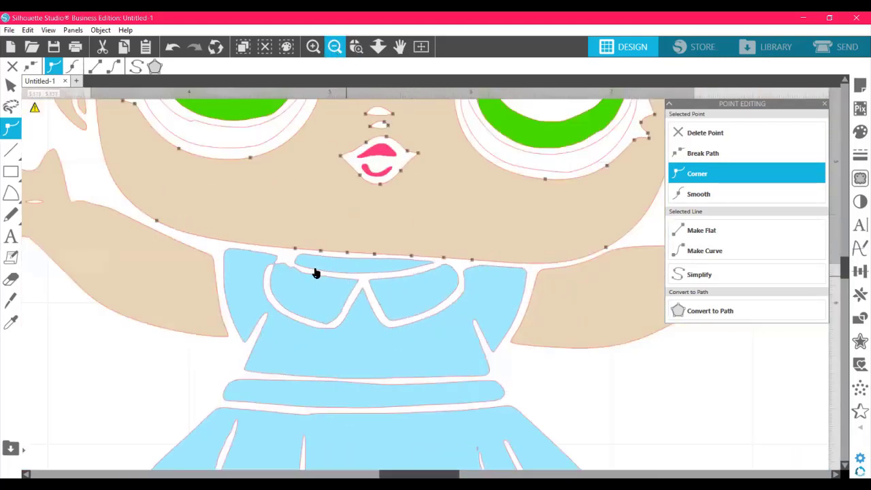
click(327, 266)
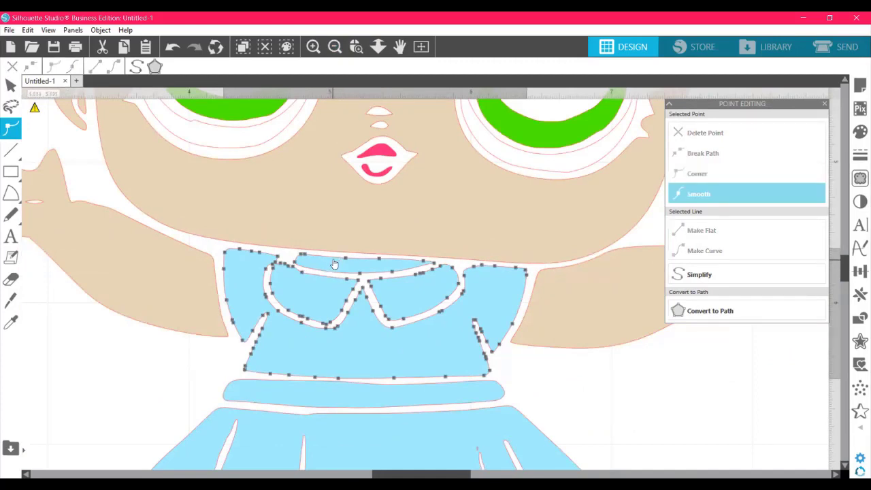
click(10, 84)
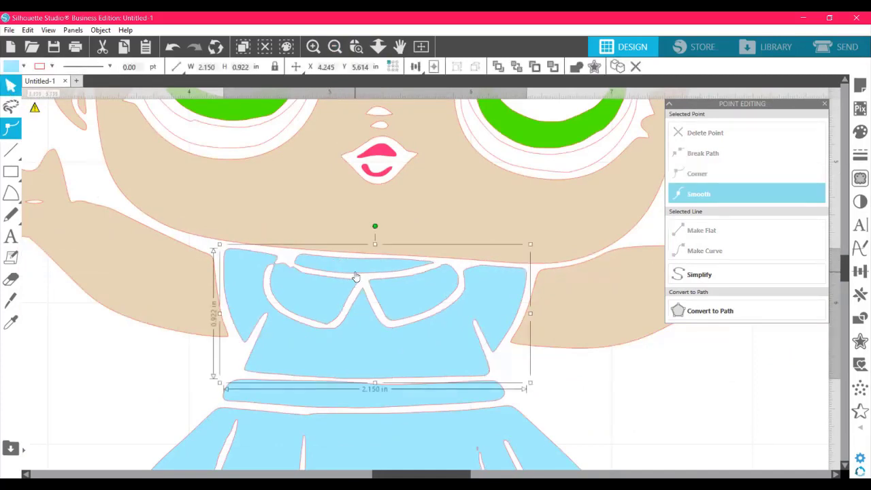
click(364, 230)
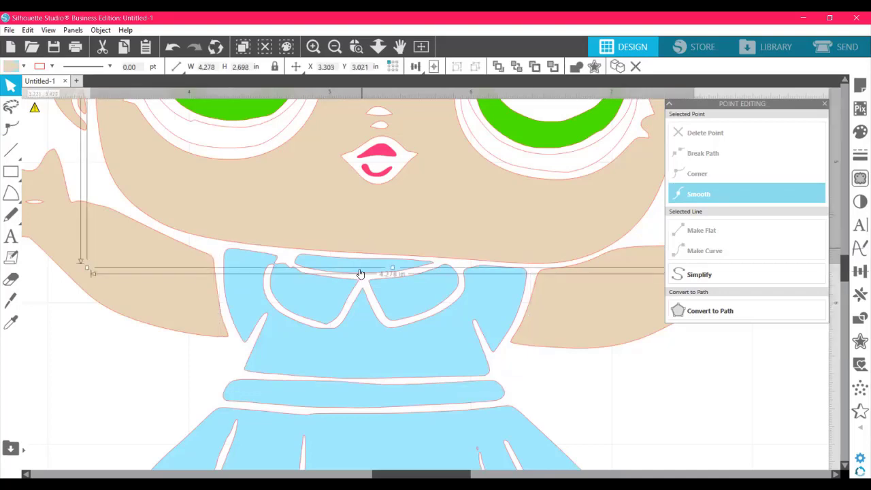
click(330, 305)
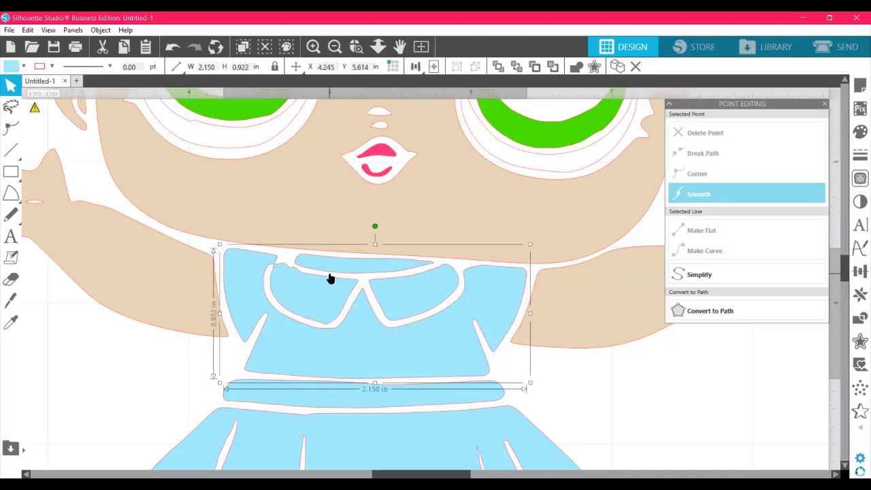
click(101, 30)
click(163, 176)
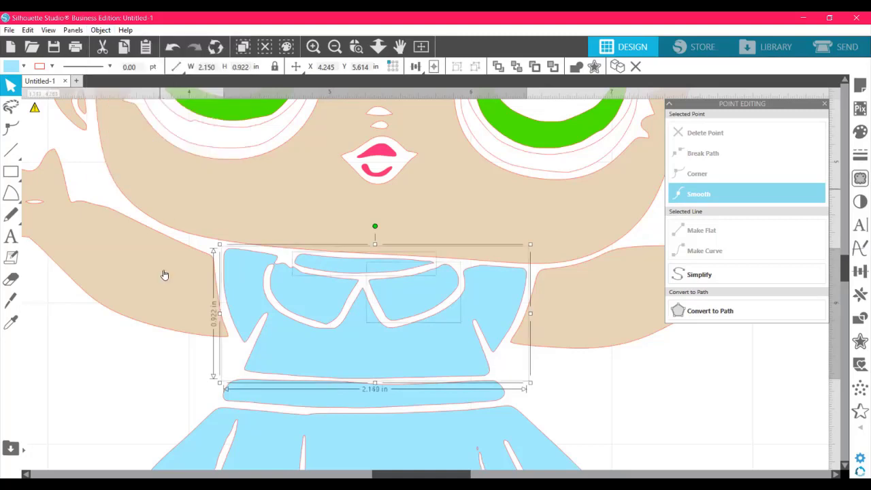
click(110, 401)
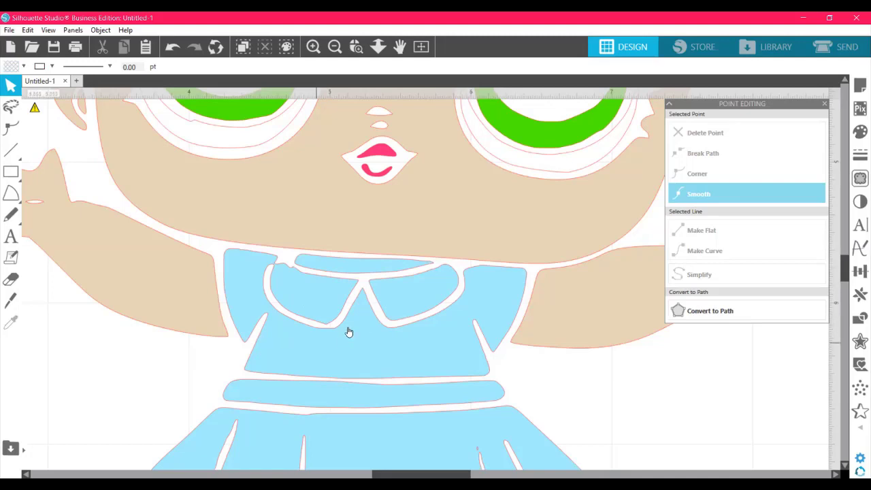
Fill the neck strip above the collar with the beige skin color used for the face
click(352, 269)
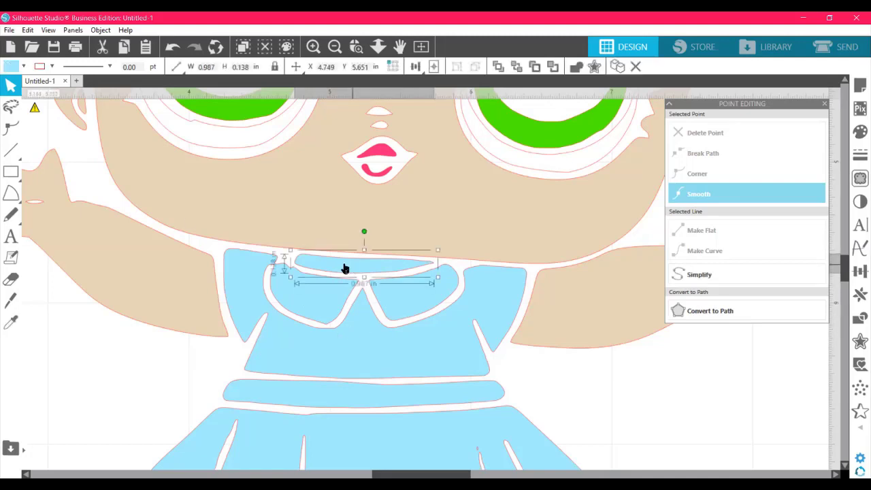
click(11, 68)
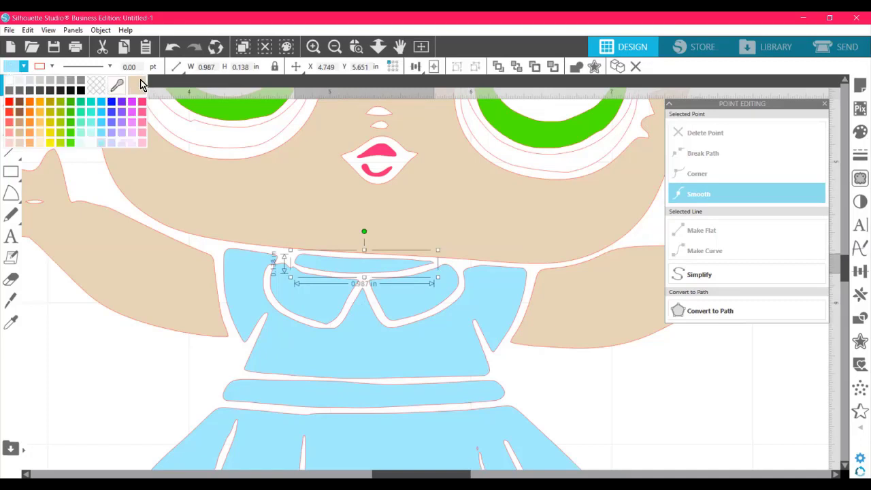
click(141, 83)
click(584, 395)
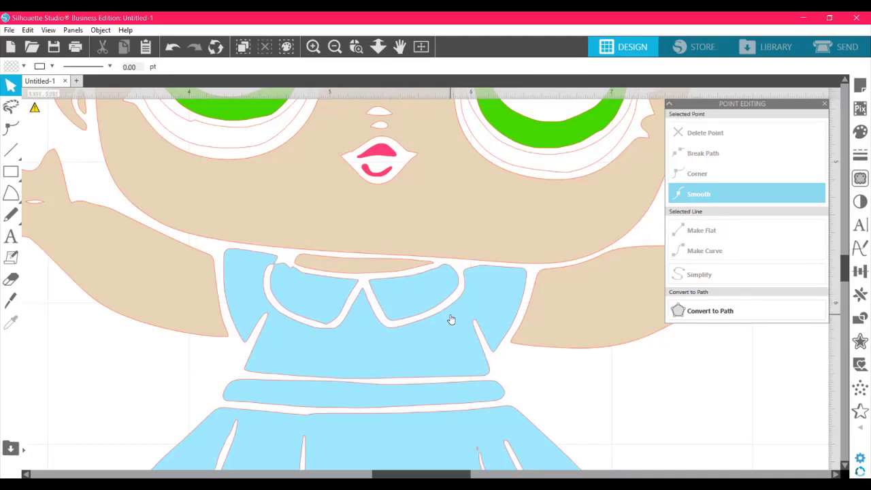
Nudge the blouse by its left collar half and select the right half to check which collar parts are separate shapes
click(299, 284)
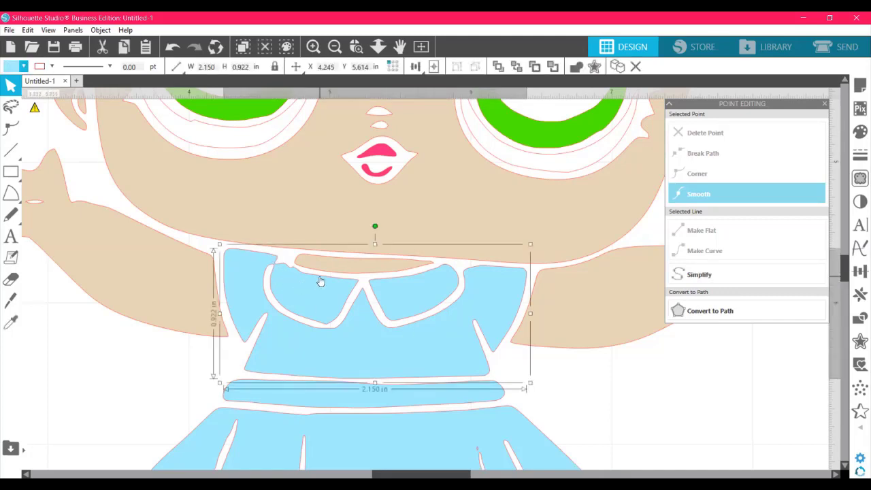
click(321, 279)
click(340, 296)
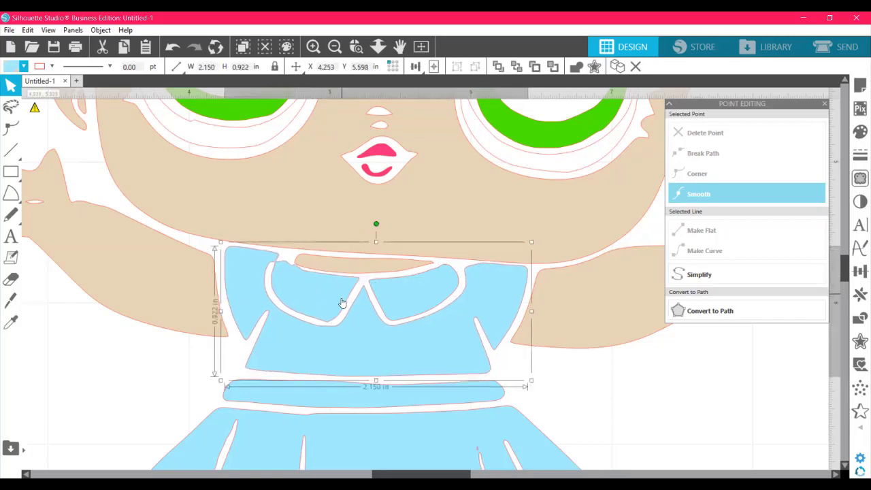
mouse_move(344, 300)
mouse_down()
mouse_move(334, 306)
mouse_move(345, 305)
mouse_up()
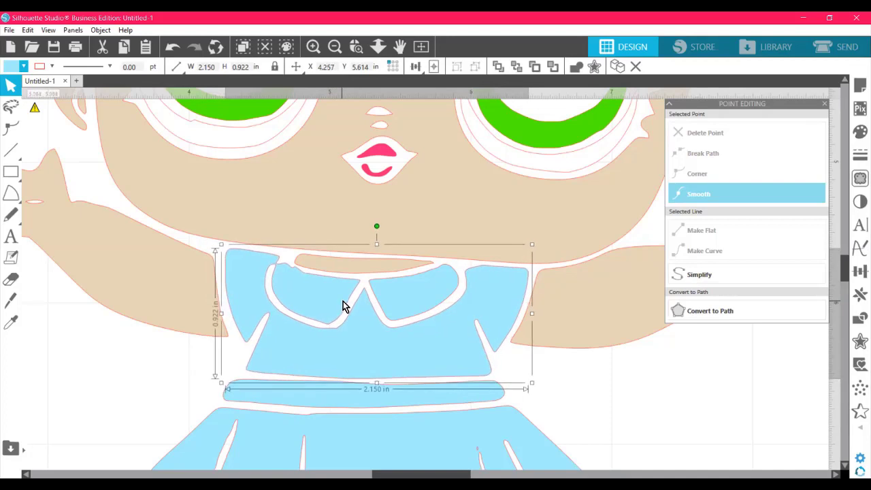
click(393, 296)
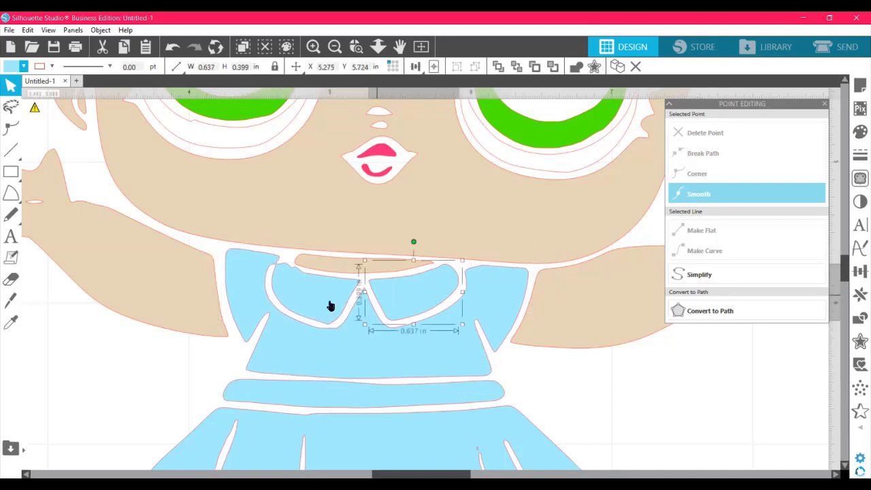
mouse_move(330, 306)
mouse_down()
mouse_move(315, 303)
mouse_move(325, 301)
mouse_up()
click(299, 254)
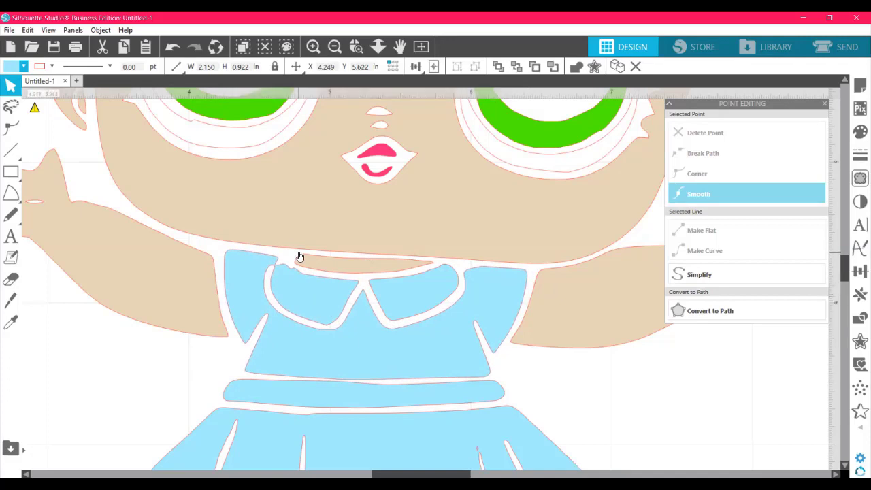
Open the blouse for point editing and try to break its outline at the upper tip of the gap around the left collar half
click(356, 47)
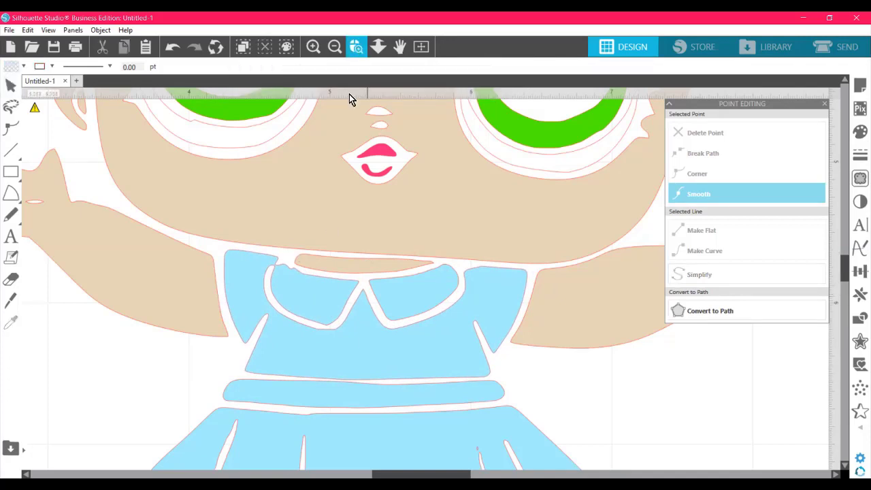
click(319, 312)
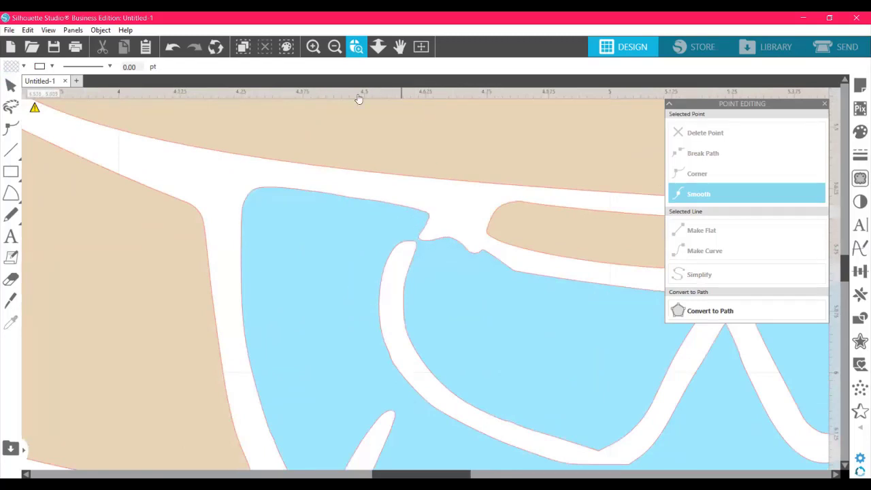
double_click(367, 202)
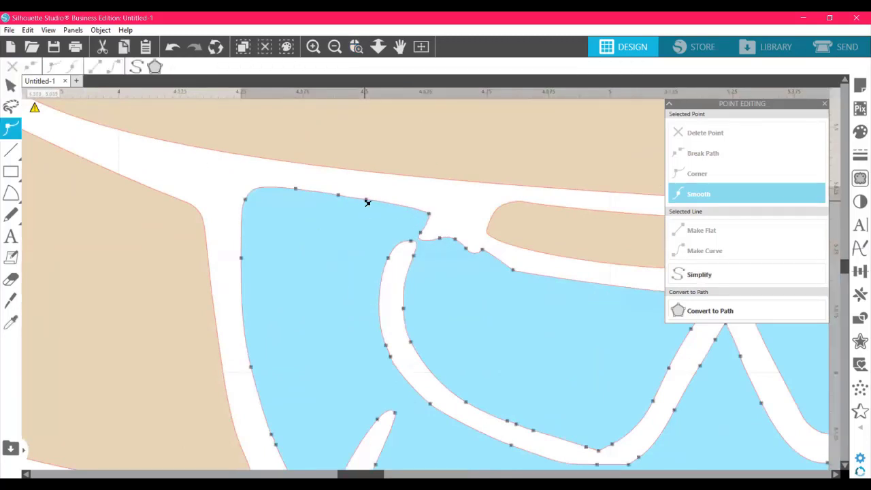
right_click(411, 242)
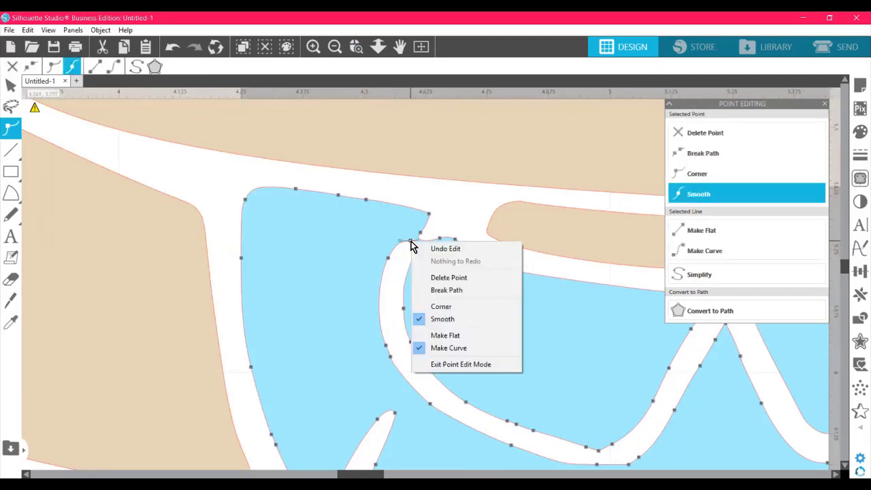
click(446, 291)
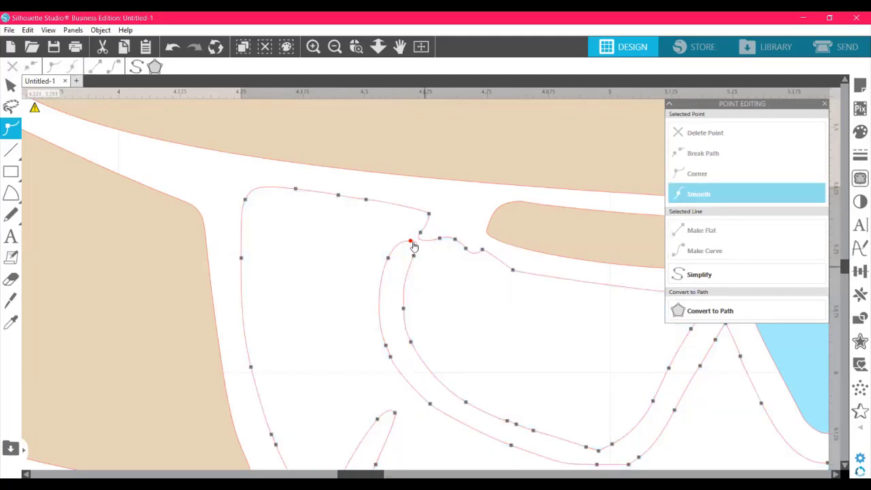
mouse_move(411, 242)
mouse_down()
mouse_move(402, 241)
mouse_move(410, 237)
mouse_move(412, 254)
mouse_up()
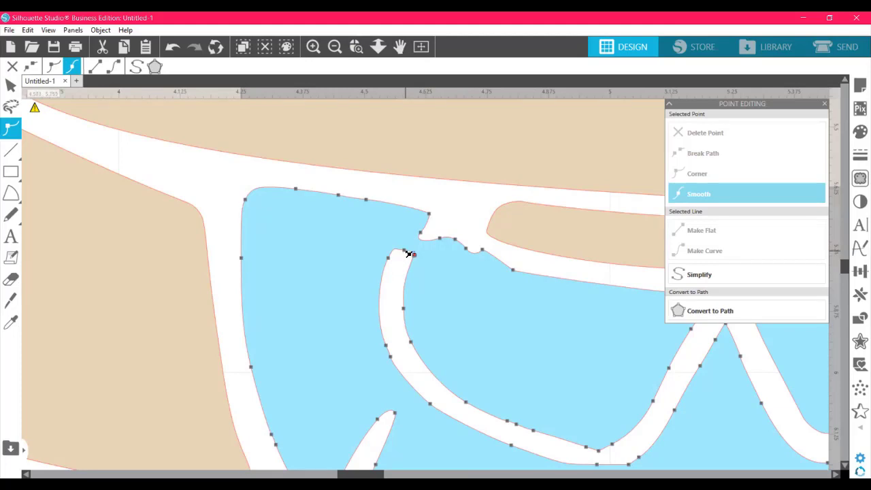
Break the path at the moved point on the gap's upper tip and pull the two loose ends apart
click(406, 253)
right_click(405, 256)
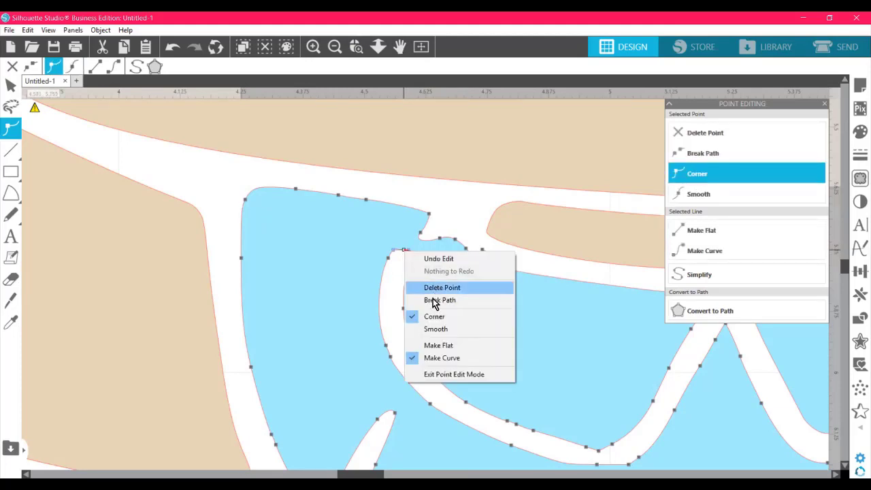
click(430, 300)
click(404, 252)
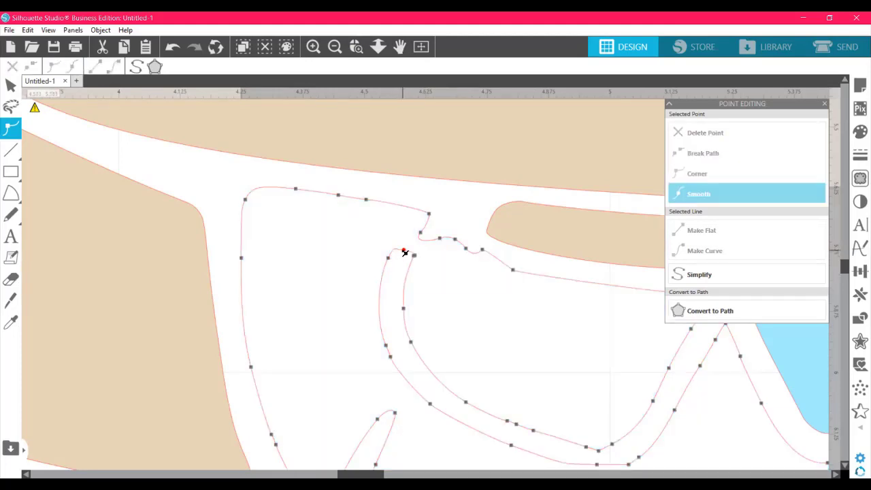
mouse_move(403, 251)
mouse_down()
mouse_move(404, 231)
mouse_move(414, 249)
mouse_move(402, 251)
mouse_up()
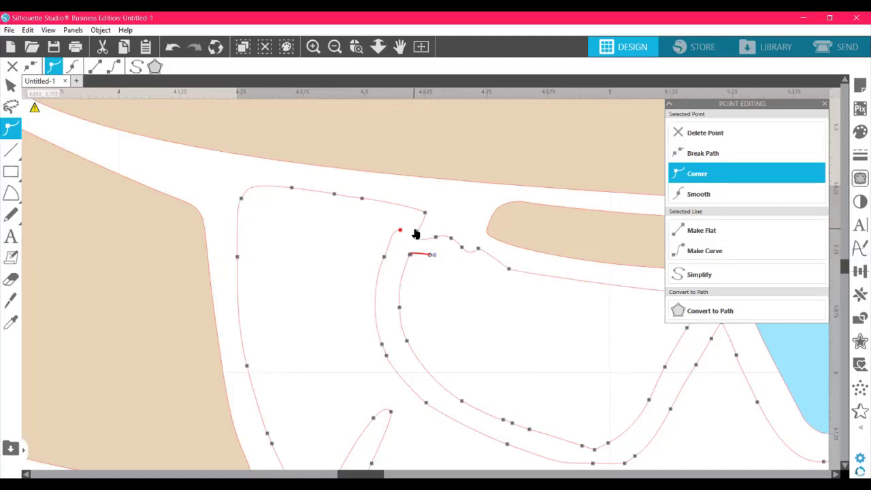
Break the outline a second time at the point where the blouse's left shoulder meets the left collar half
click(423, 231)
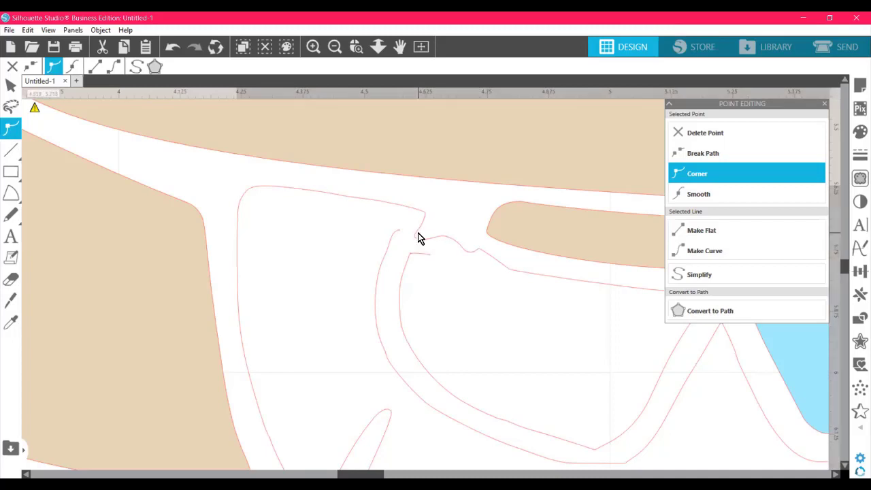
click(417, 233)
right_click(417, 232)
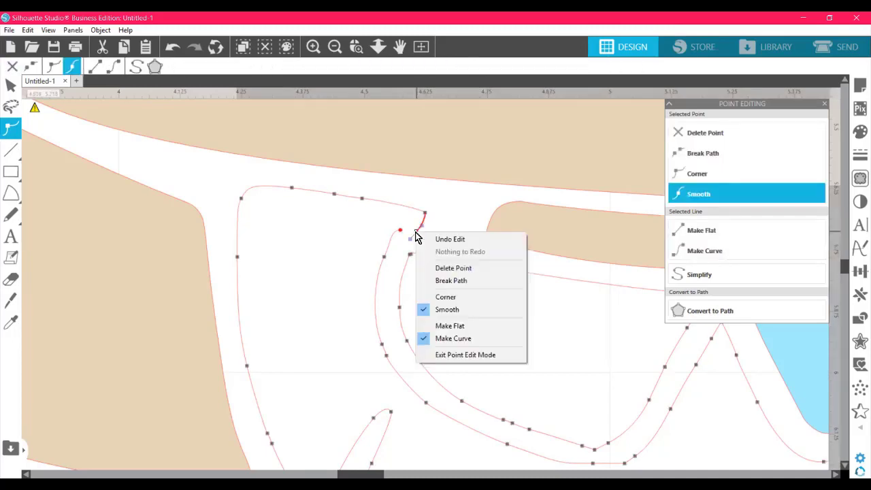
click(449, 279)
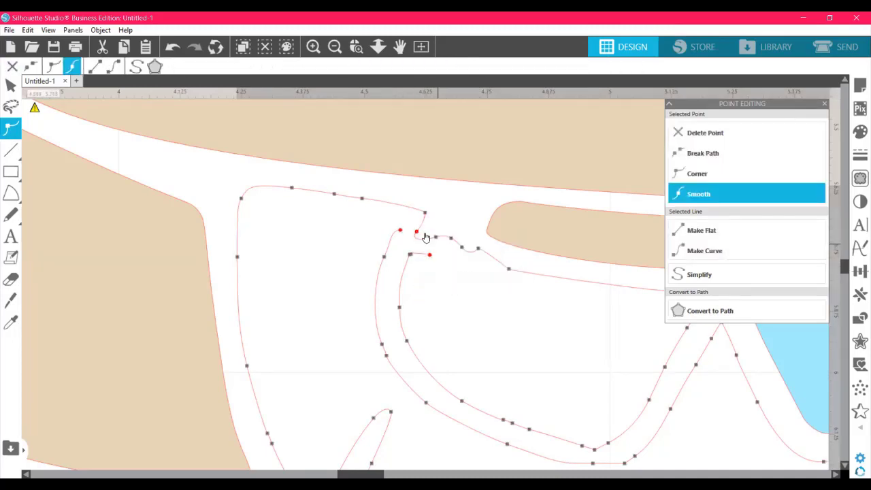
click(417, 233)
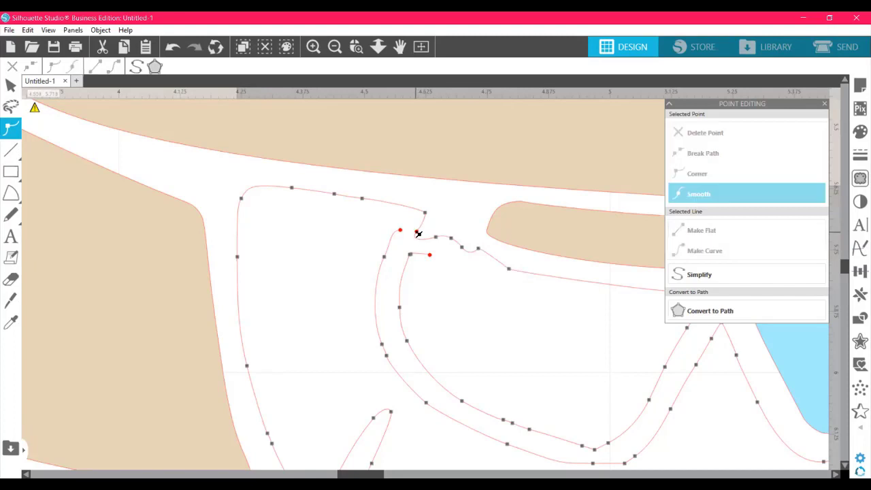
Join the blouse's two loose ends and the left collar half's two loose ends, smooth the collar corner, and finish point editing
drag(418, 233, 400, 230)
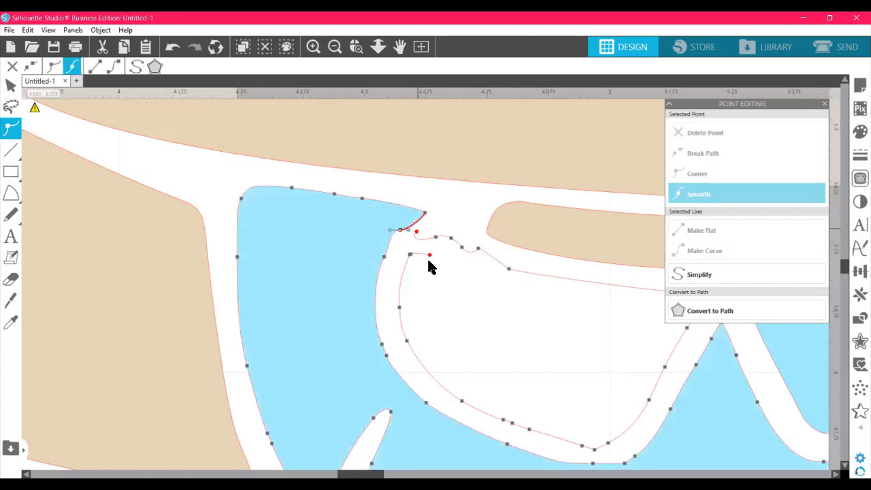
click(430, 255)
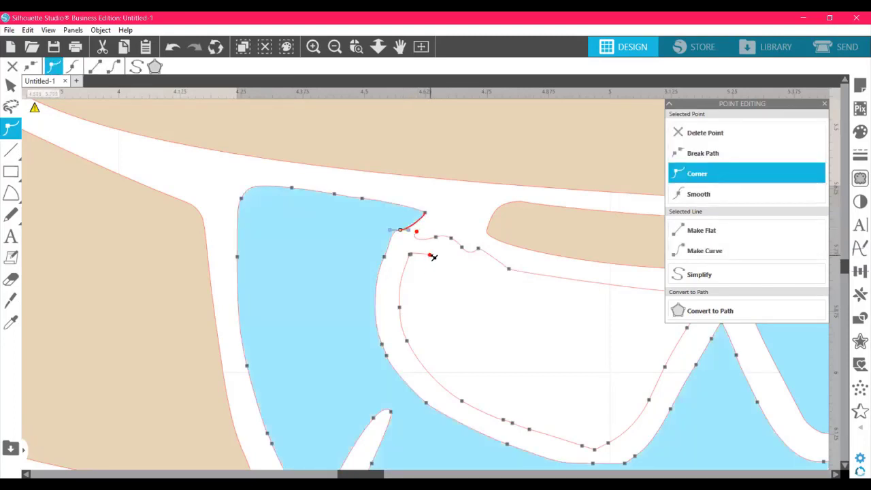
drag(429, 255, 416, 233)
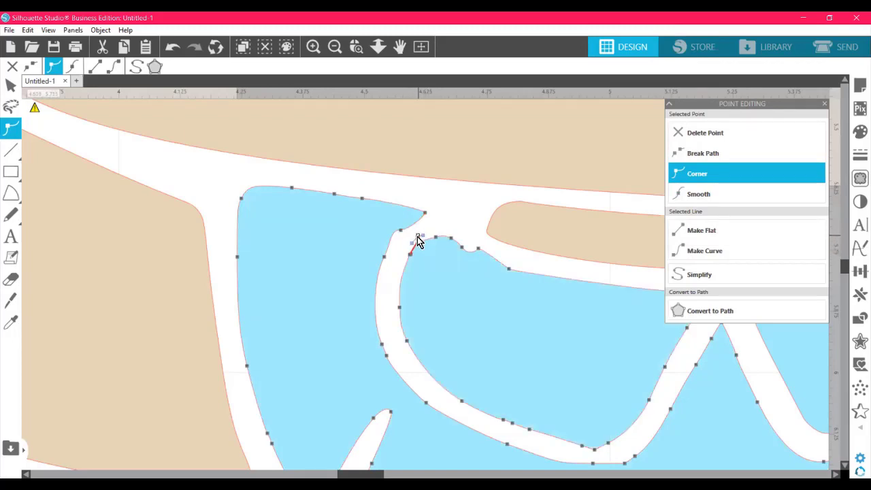
drag(432, 229, 417, 242)
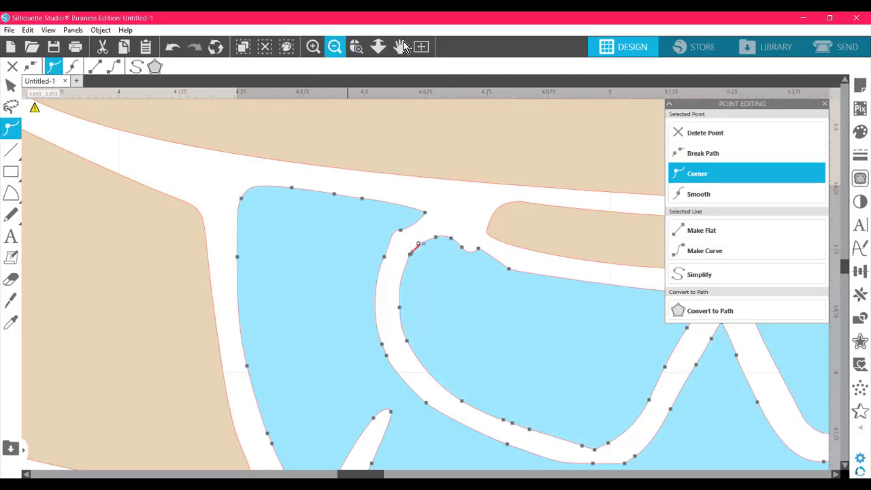
click(422, 45)
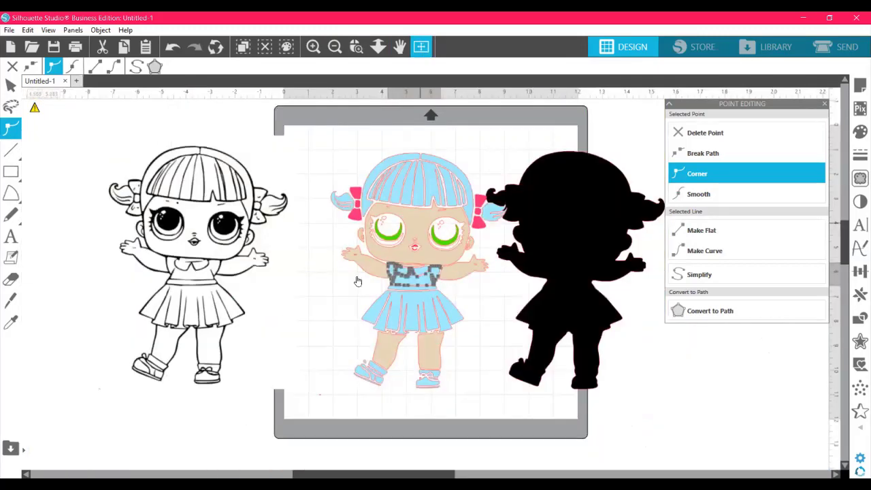
click(335, 294)
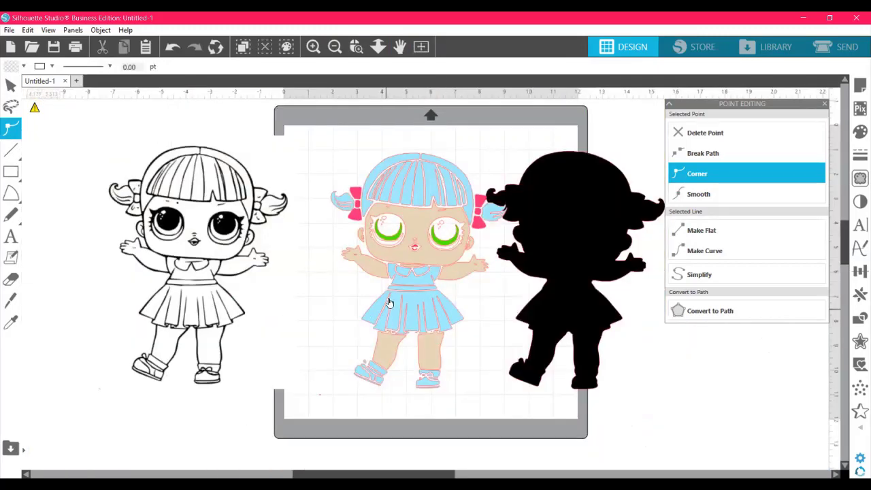
Release the blouse's compound path so the left collar half becomes a separate shape
click(318, 46)
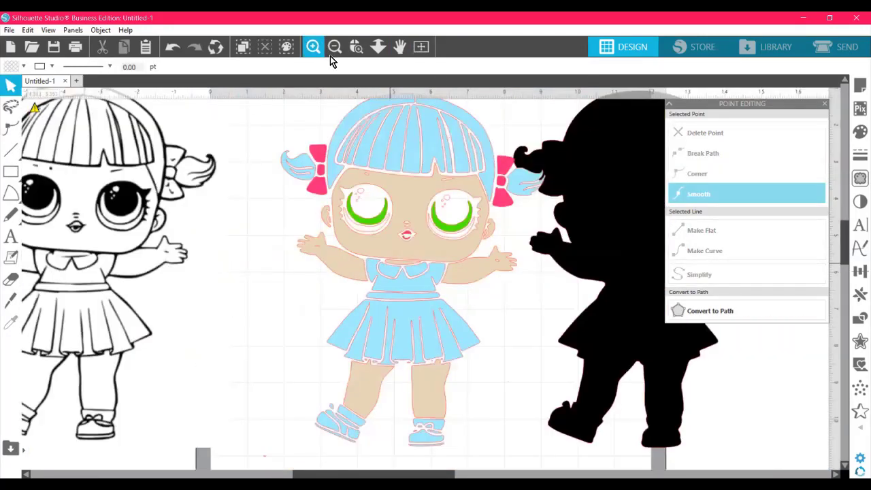
click(320, 44)
click(320, 44)
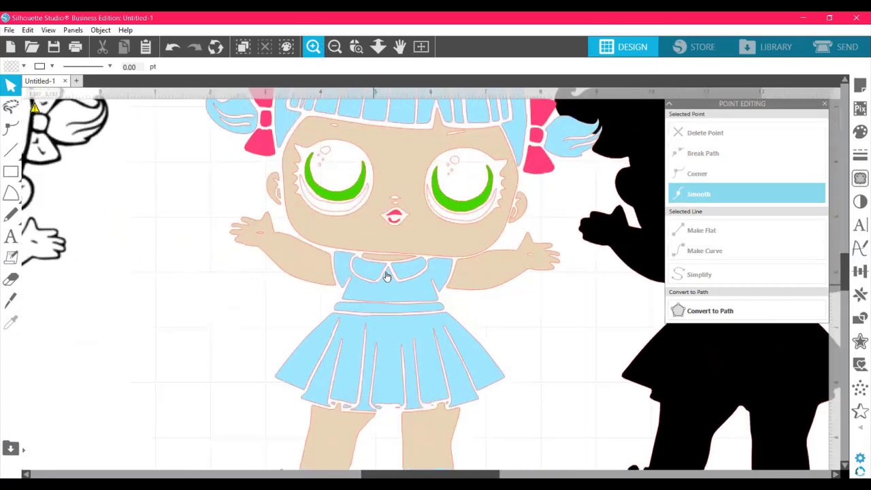
click(376, 270)
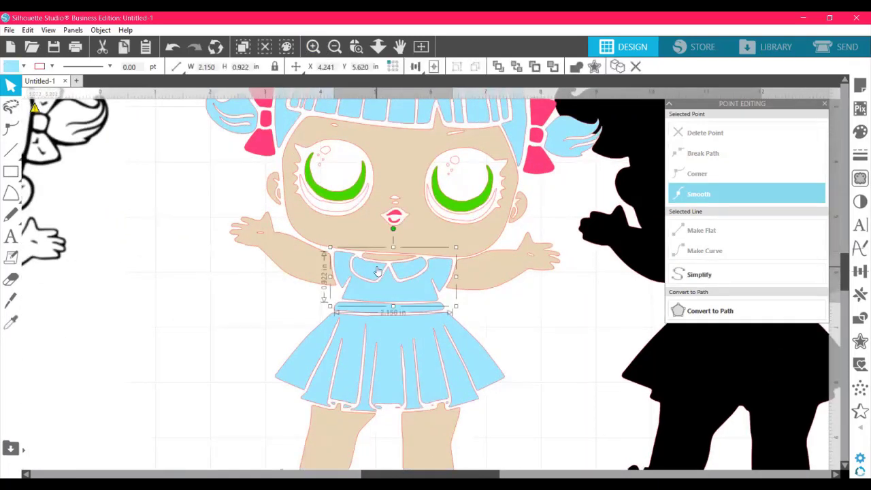
click(101, 31)
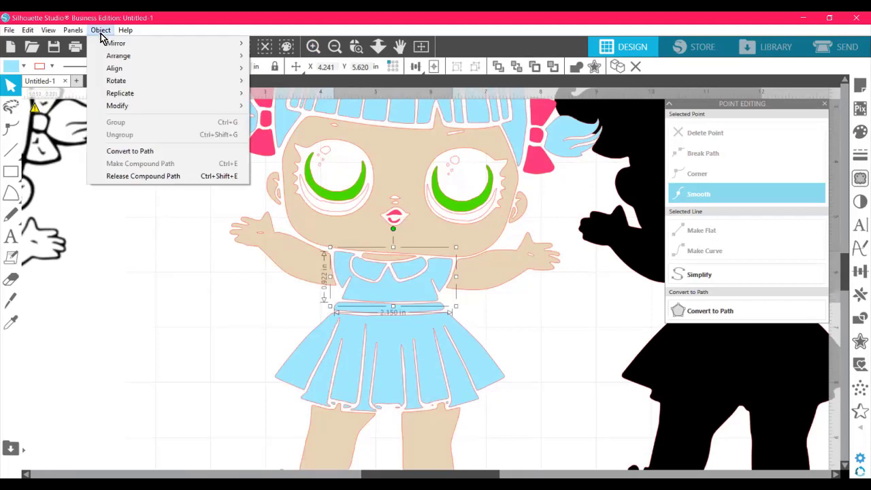
click(143, 178)
click(188, 304)
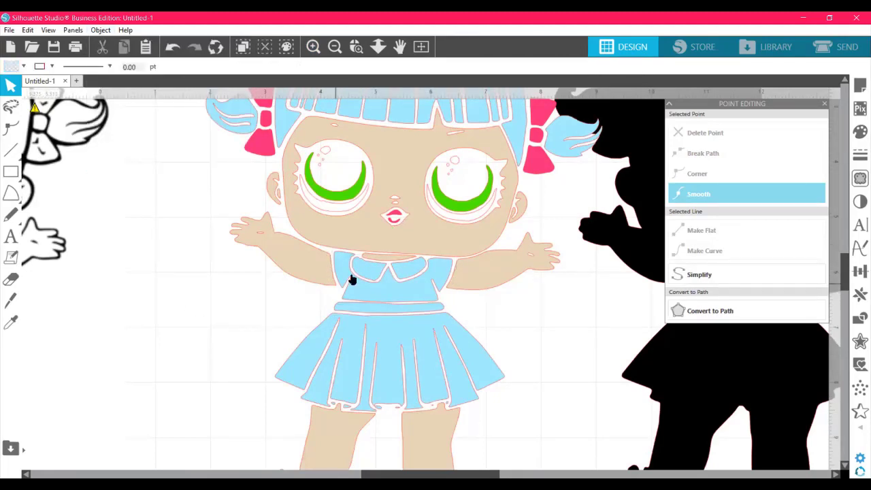
Fill the left and right collar halves with white
click(359, 277)
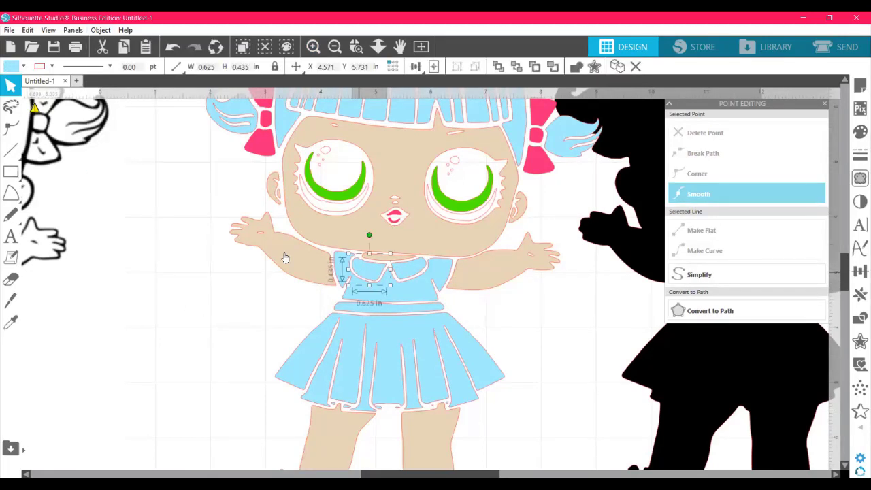
click(9, 68)
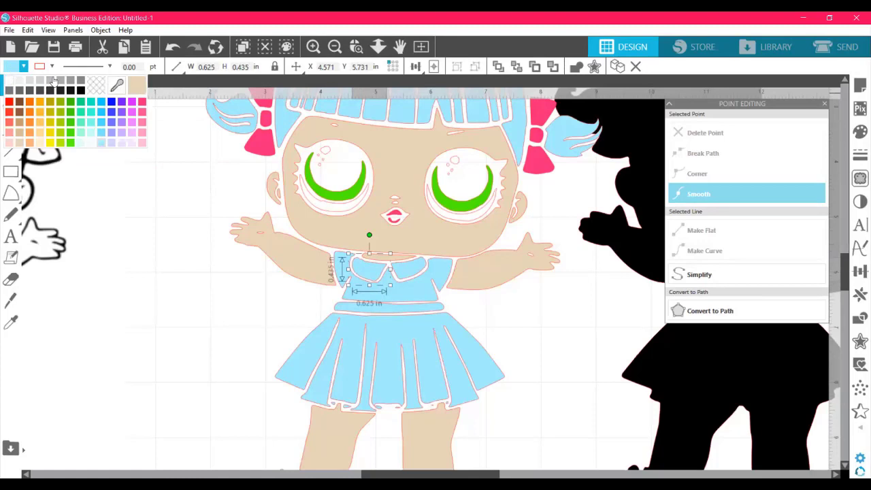
click(10, 67)
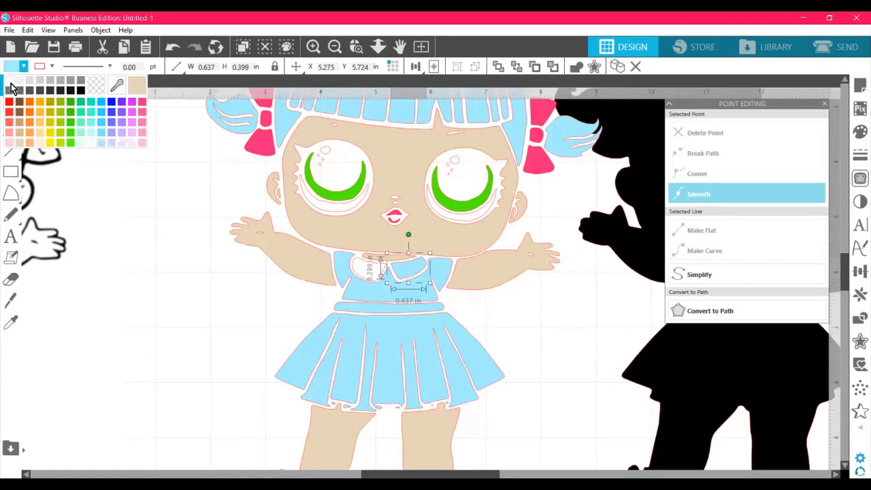
click(252, 274)
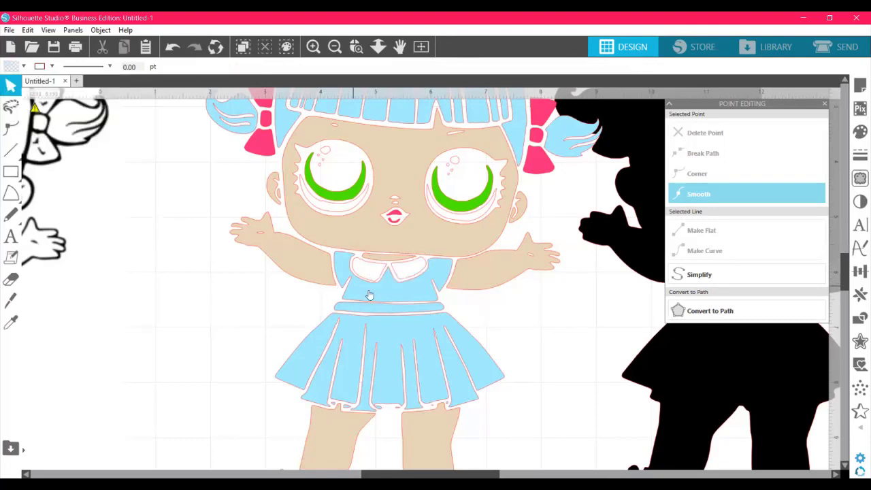
Fill the waistband between the blouse and the skirt with white
click(377, 310)
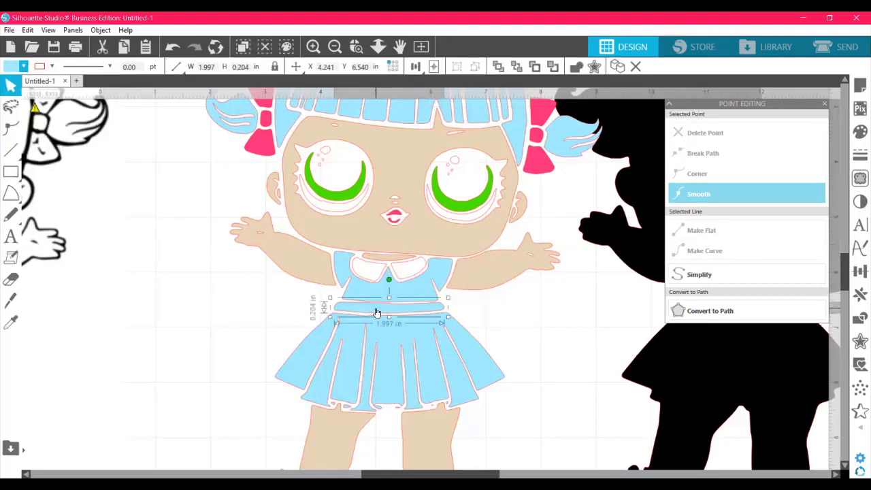
click(10, 66)
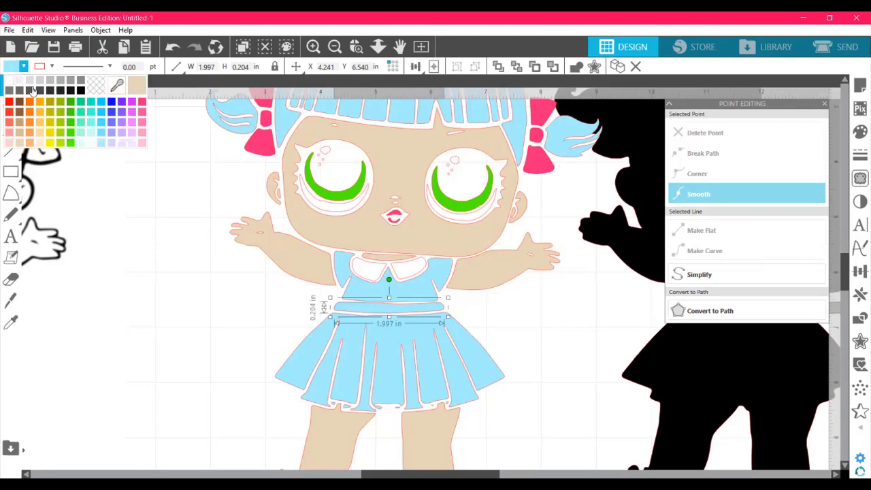
click(9, 81)
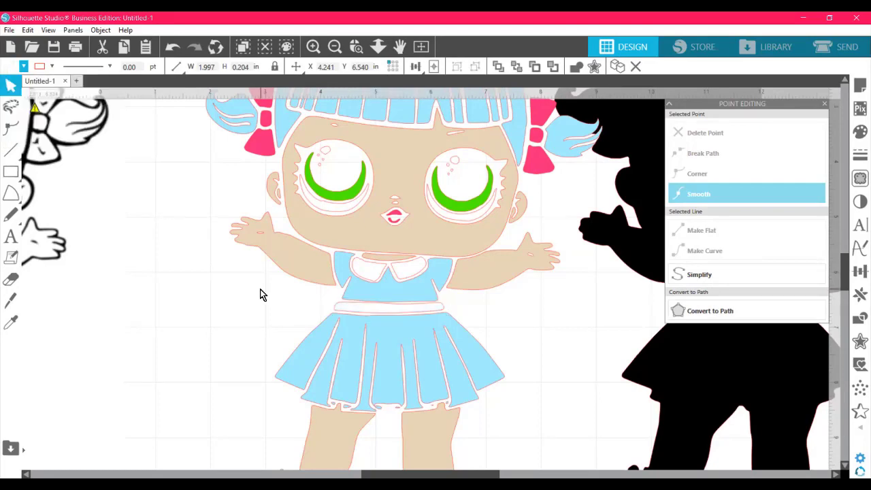
Move the black silhouette behind the colored doll so that it lines up as the outline layer
click(260, 293)
drag(700, 398, 352, 392)
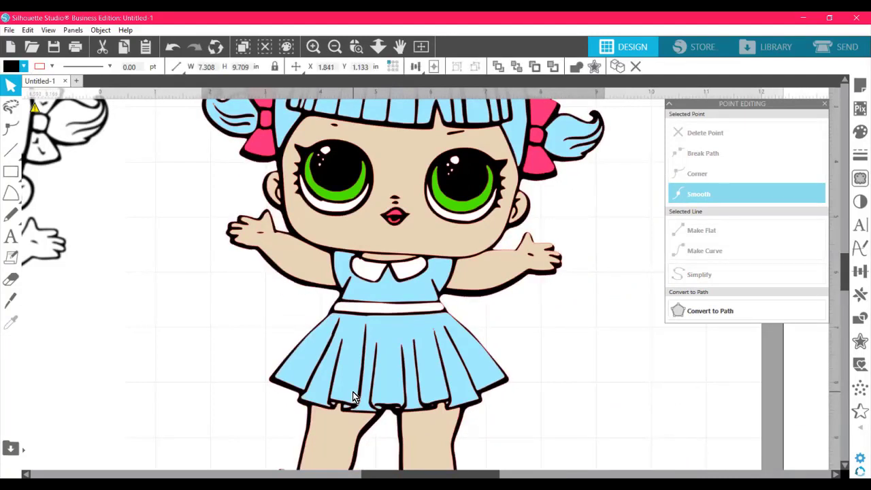
Fill the blouse with the pink sampled from the hair bow
click(392, 289)
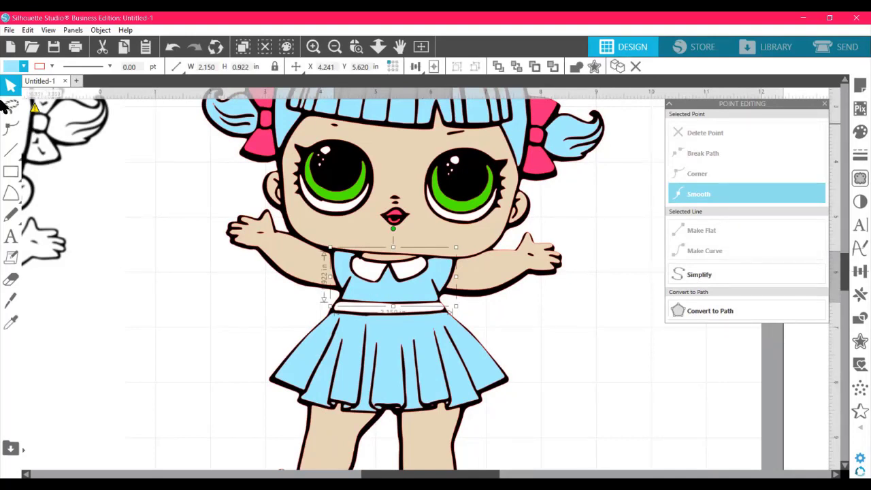
click(11, 67)
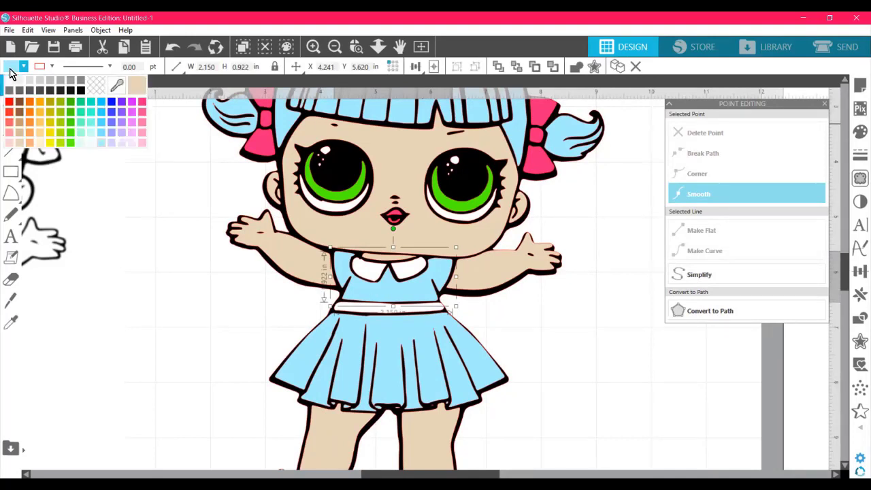
click(115, 89)
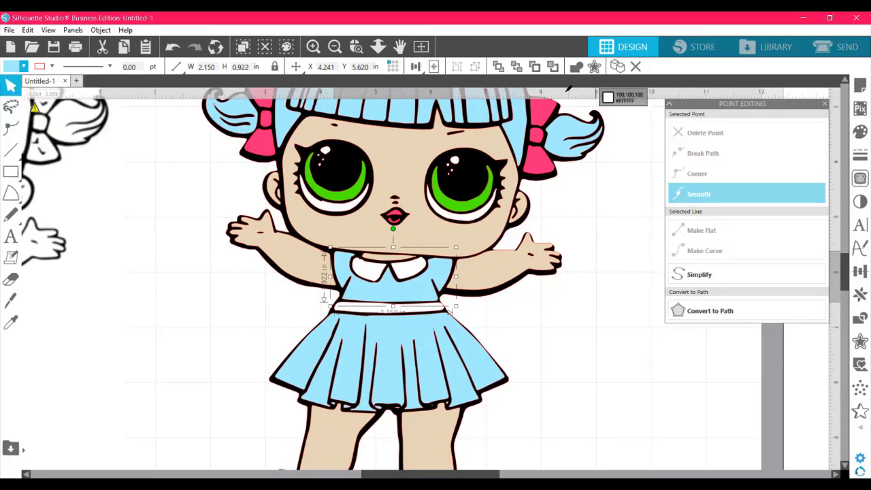
click(546, 114)
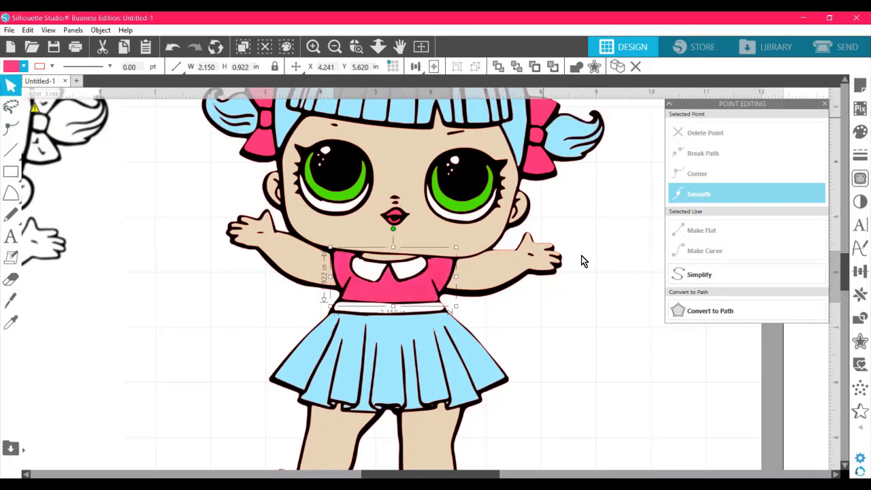
click(608, 336)
Fill the outer hair sections, both pigtails and the central fringe piece with a light orange swatch
drag(845, 279, 841, 257)
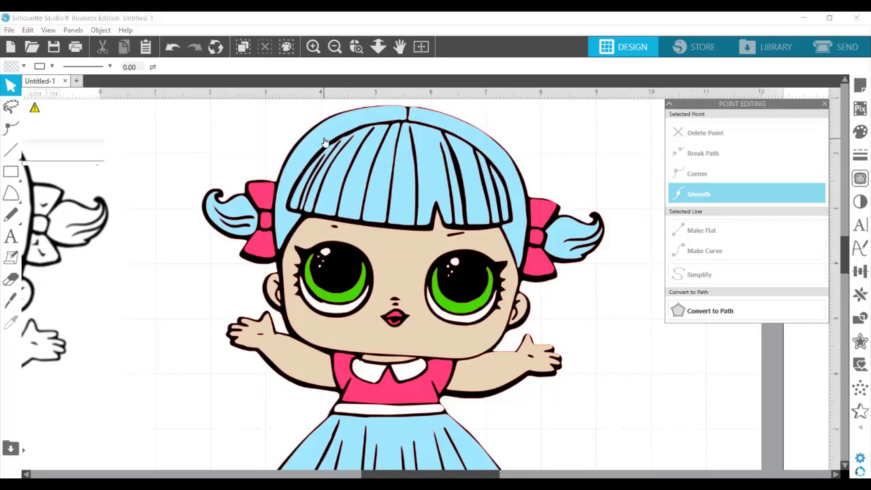
click(429, 138)
click(446, 125)
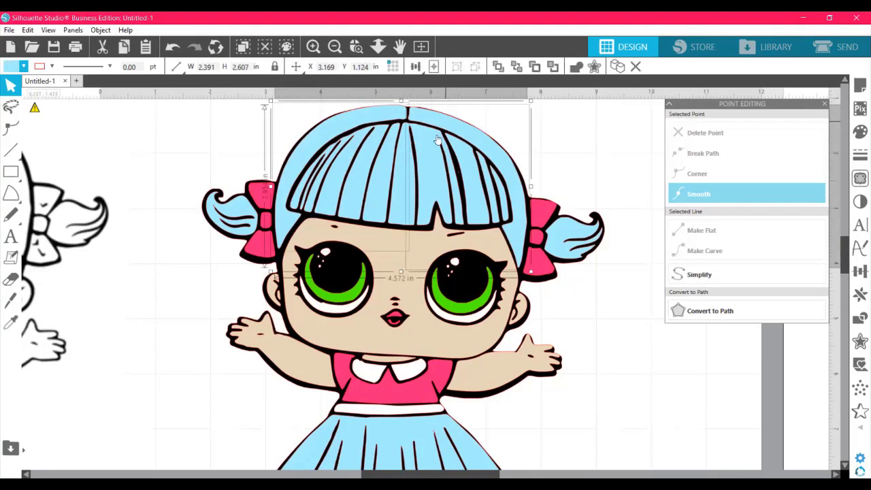
shift+click(473, 183)
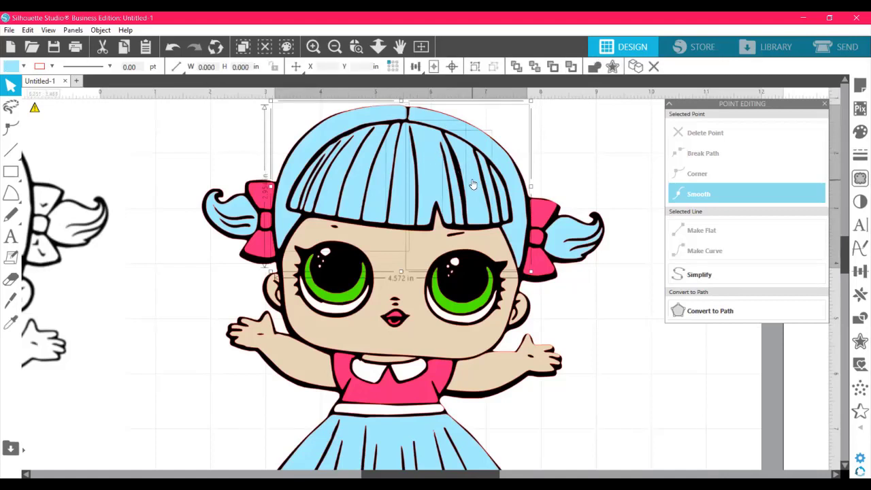
shift+click(573, 233)
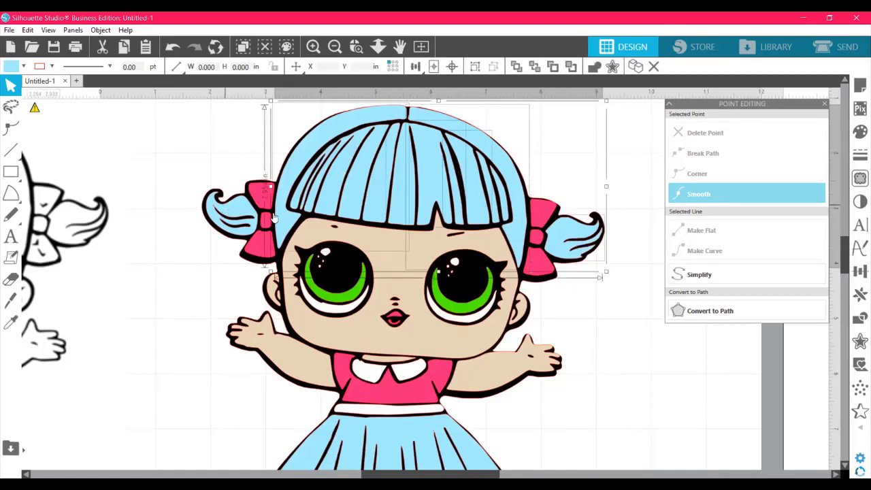
shift+click(274, 217)
click(13, 69)
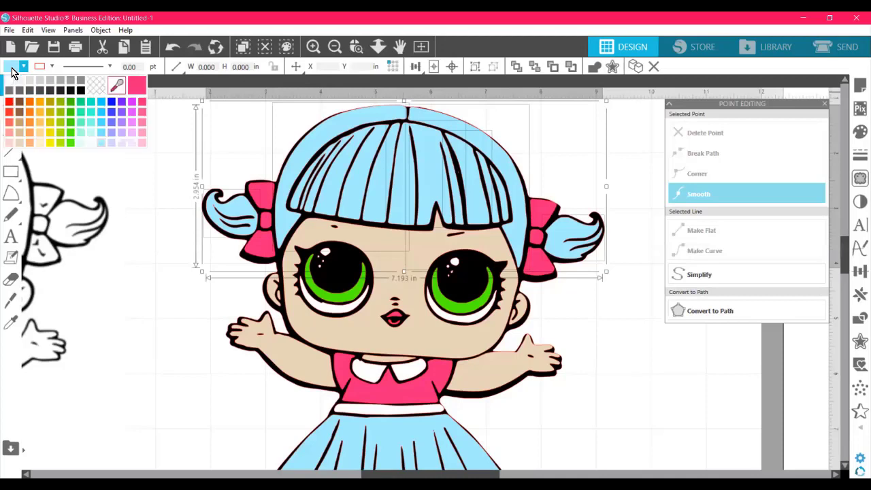
click(40, 126)
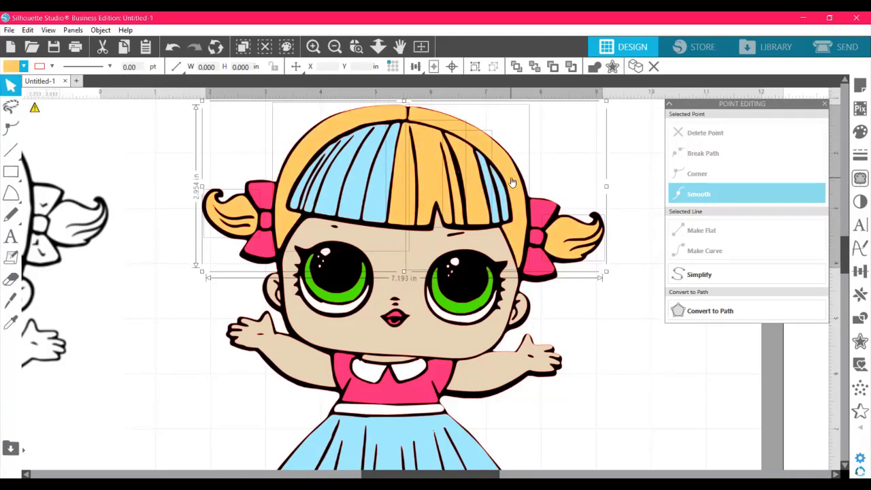
click(635, 168)
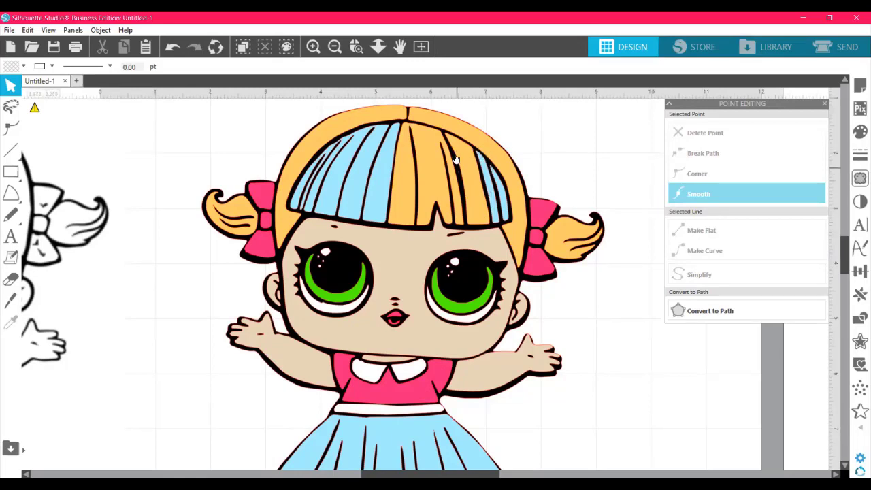
Fill the blue fringe strands on the right and beside the central piece with the orange sampled from the hair
click(485, 175)
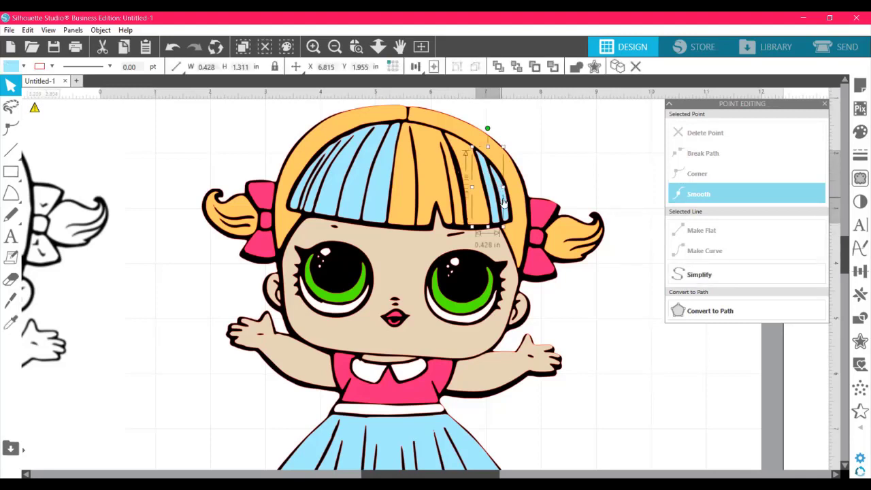
click(376, 200)
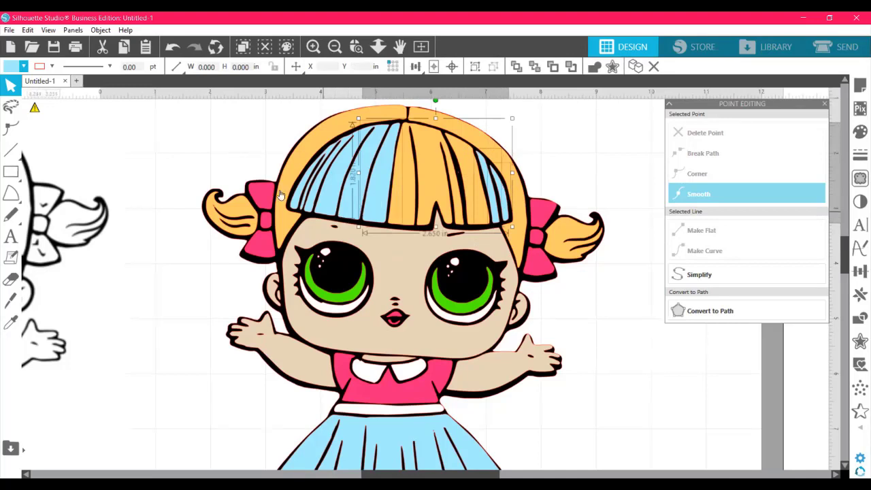
click(15, 68)
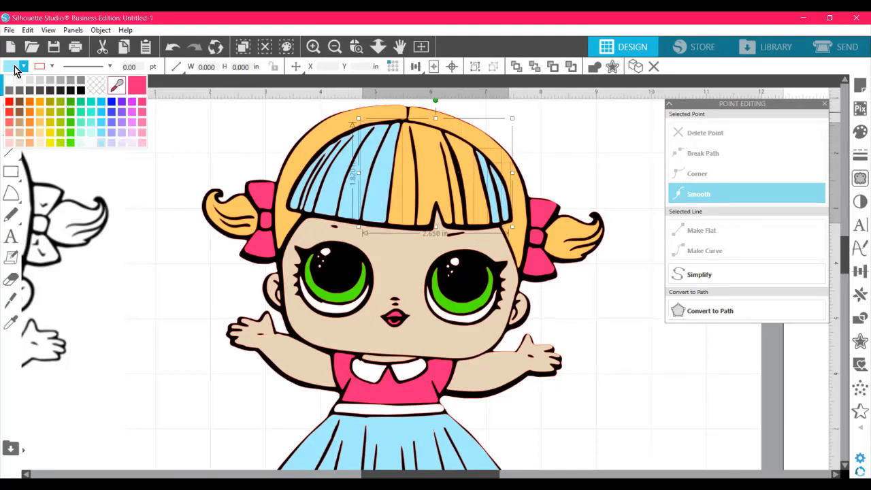
click(118, 86)
click(447, 121)
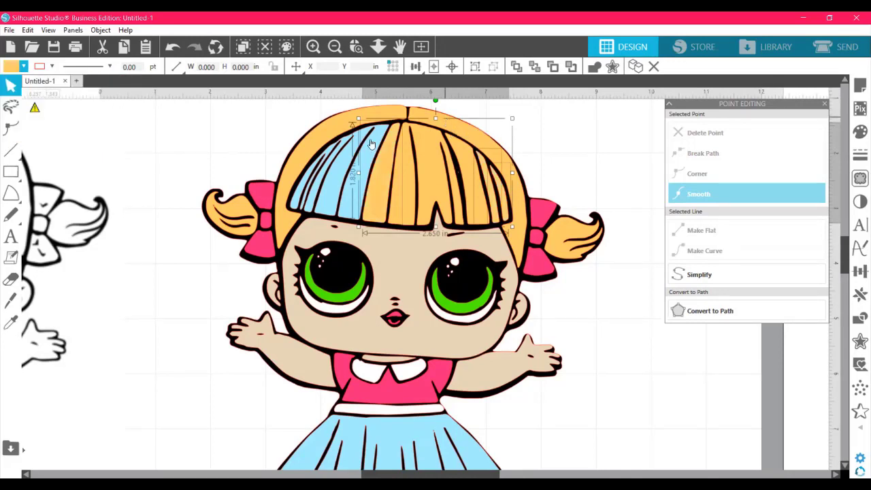
click(227, 139)
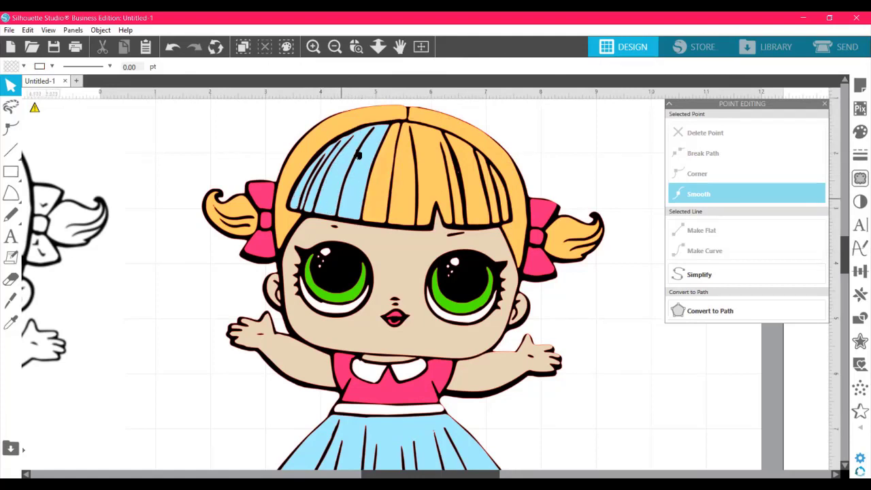
Fill the remaining blue left section of the fringe with the recently used light orange
click(334, 182)
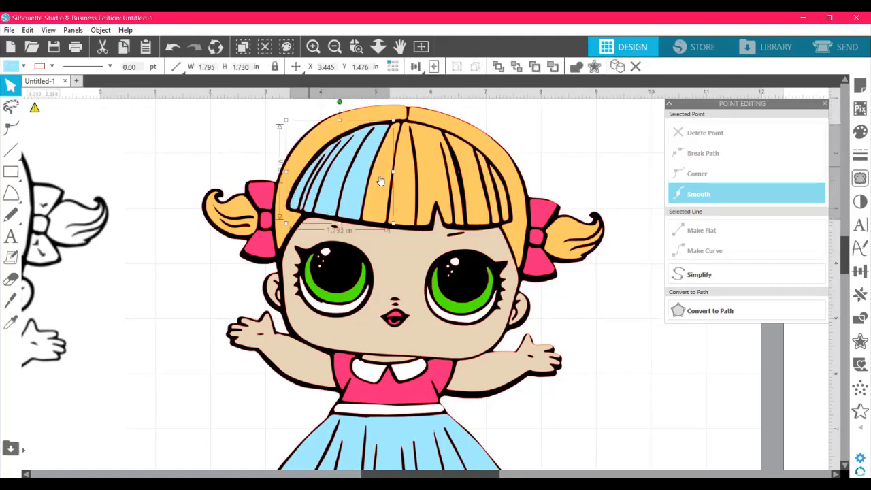
click(6, 71)
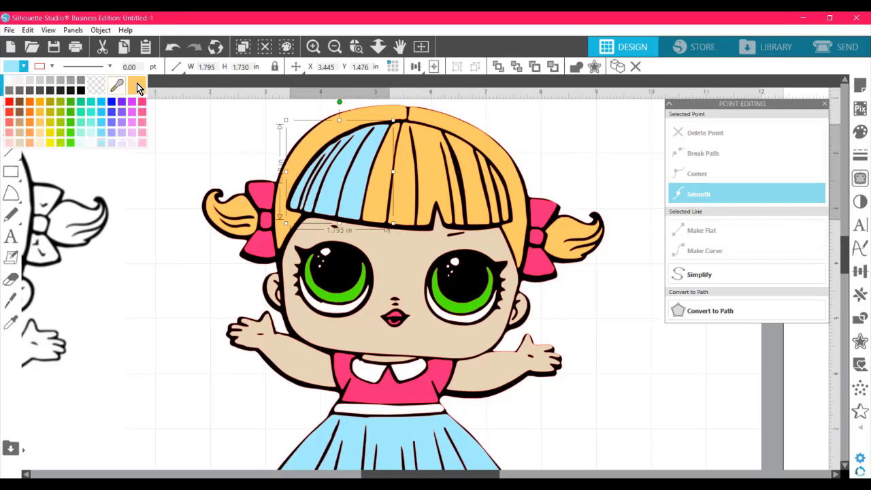
click(136, 84)
click(614, 340)
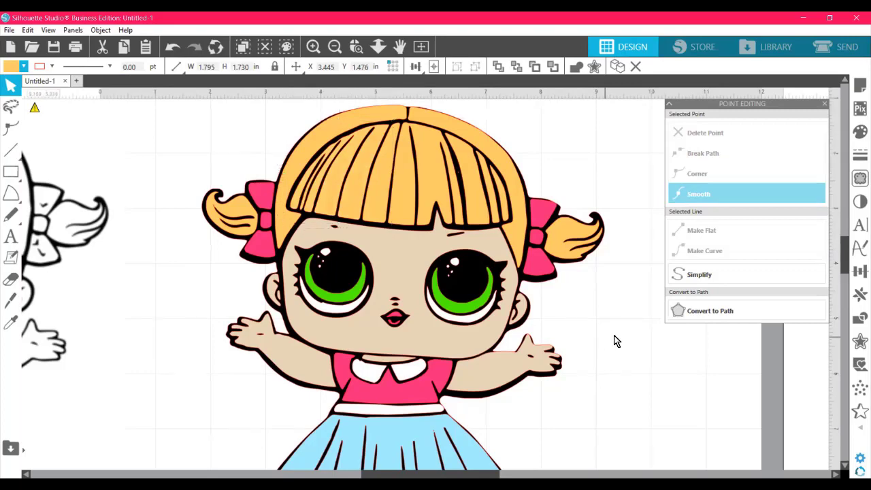
Fill both socks with the pink sampled from the blouse
scroll(618, 340, down, 3)
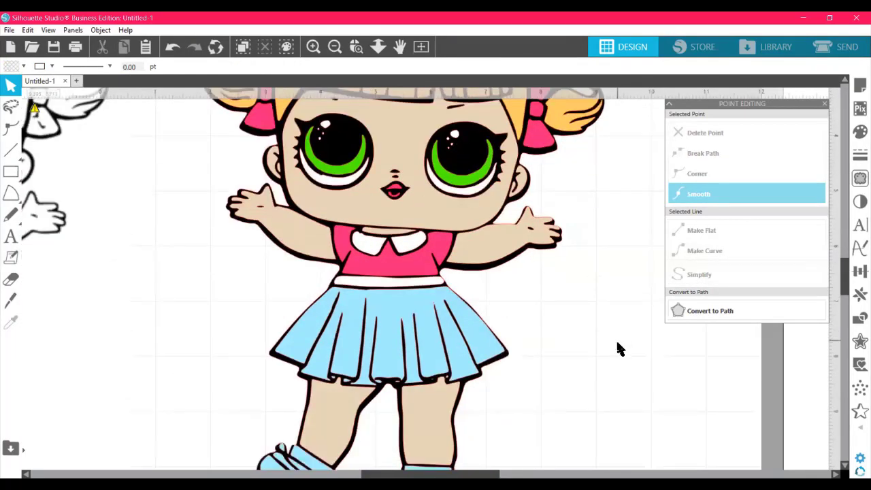
scroll(617, 342, down, 2)
scroll(617, 342, up, 2)
mouse_move(845, 279)
mouse_down()
mouse_move(845, 292)
mouse_move(843, 283)
mouse_move(836, 293)
mouse_up()
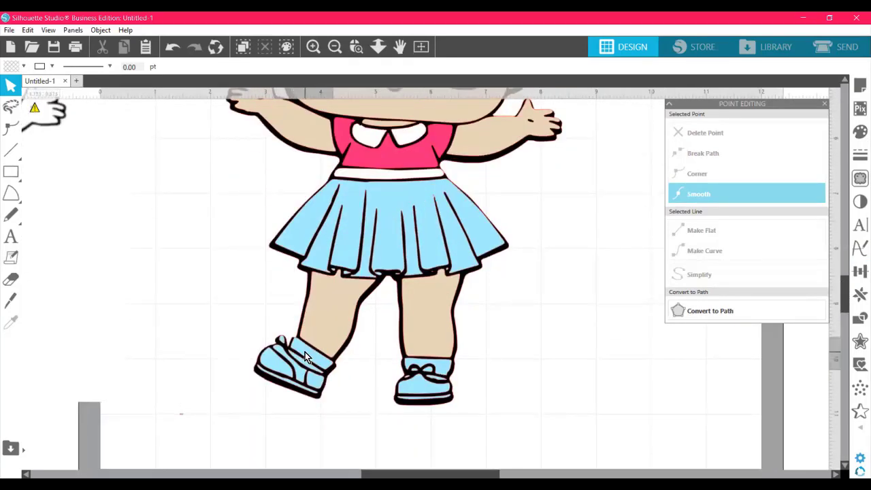
click(316, 350)
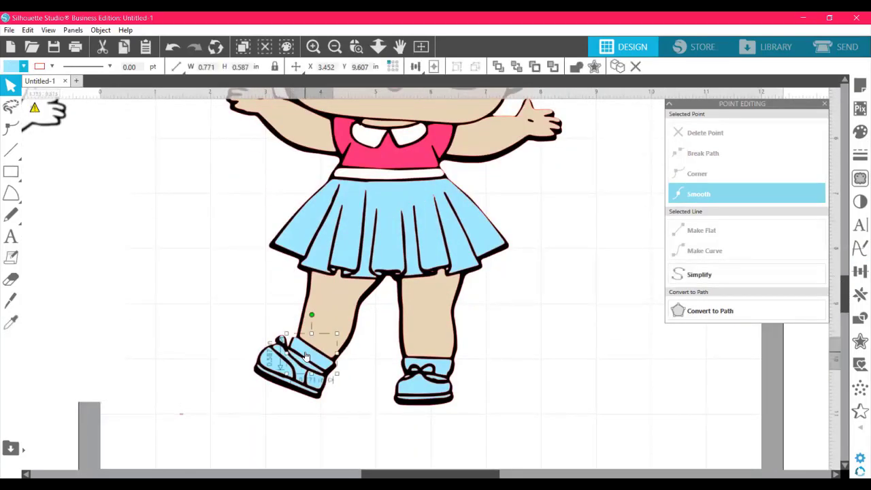
shift+click(443, 369)
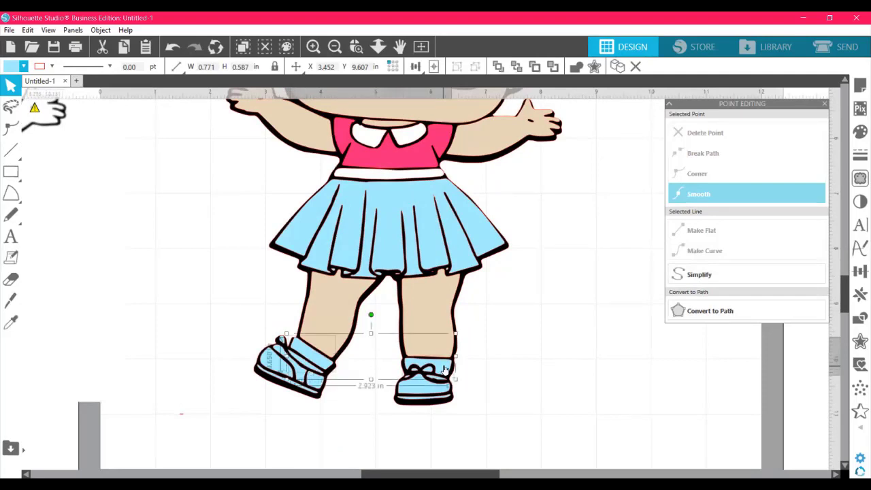
click(9, 68)
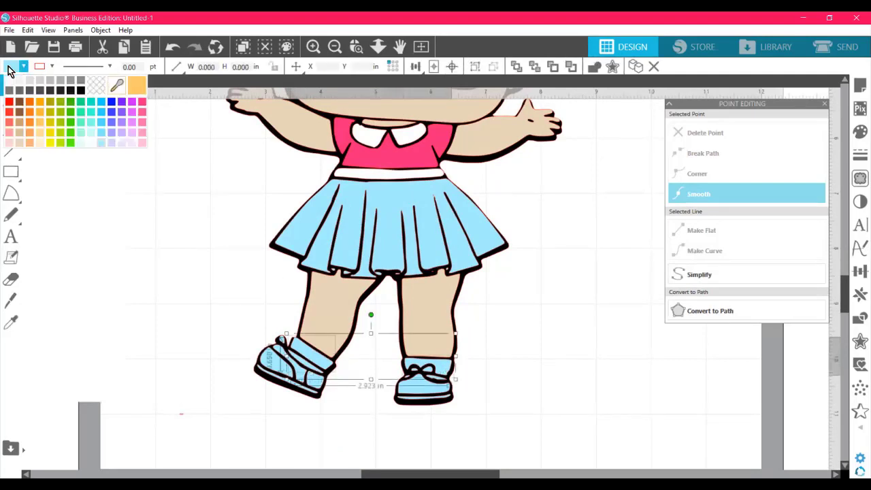
click(116, 84)
click(389, 163)
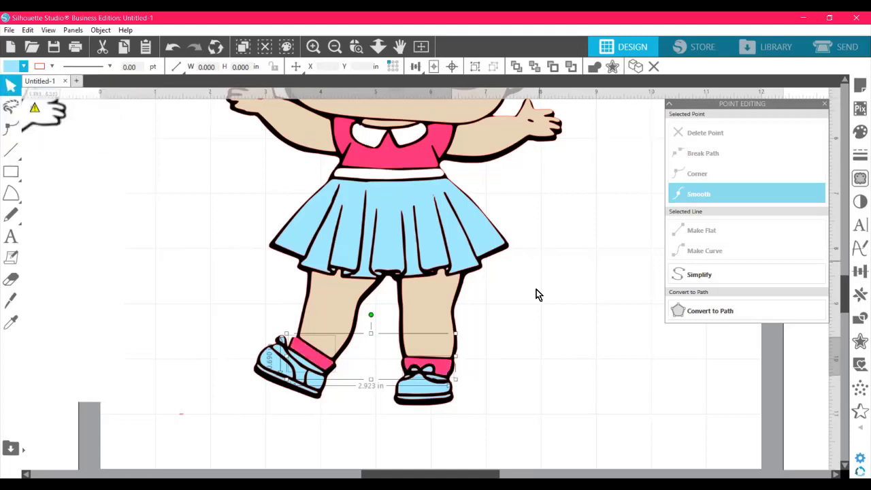
click(533, 295)
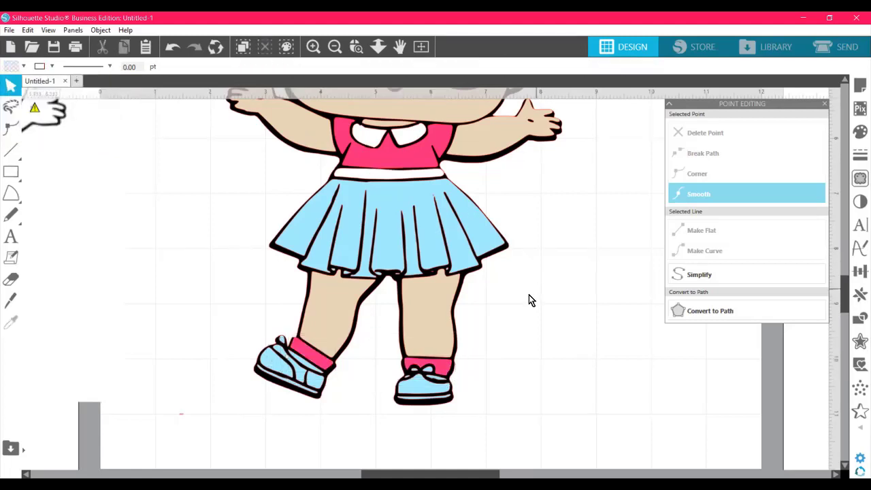
Fill the toe and heel parts of the left shoe and the main part of the right shoe with white
click(279, 366)
click(278, 368)
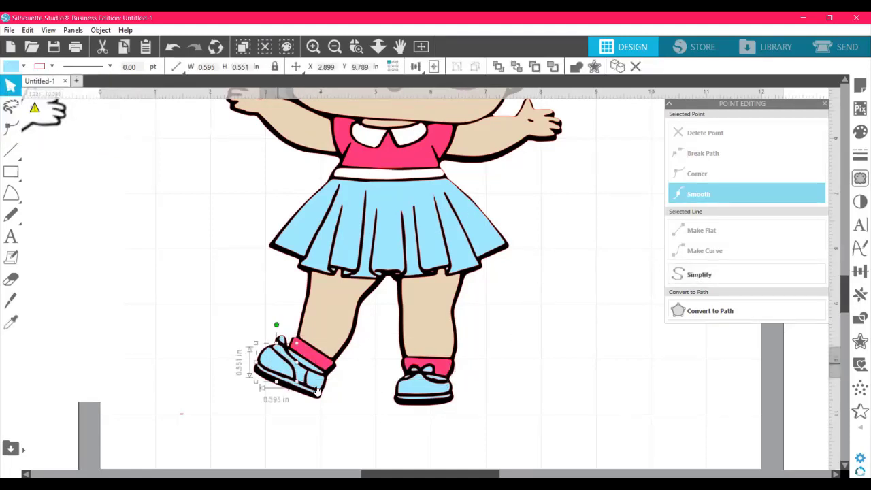
shift+click(416, 384)
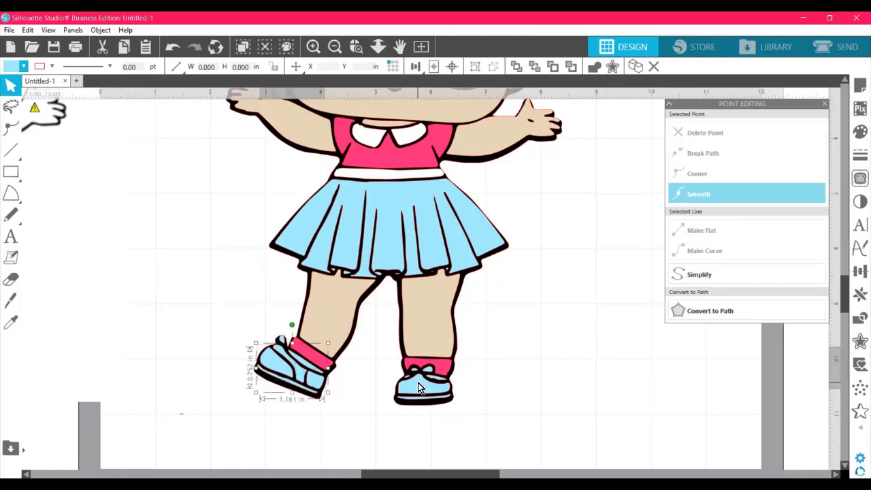
click(10, 66)
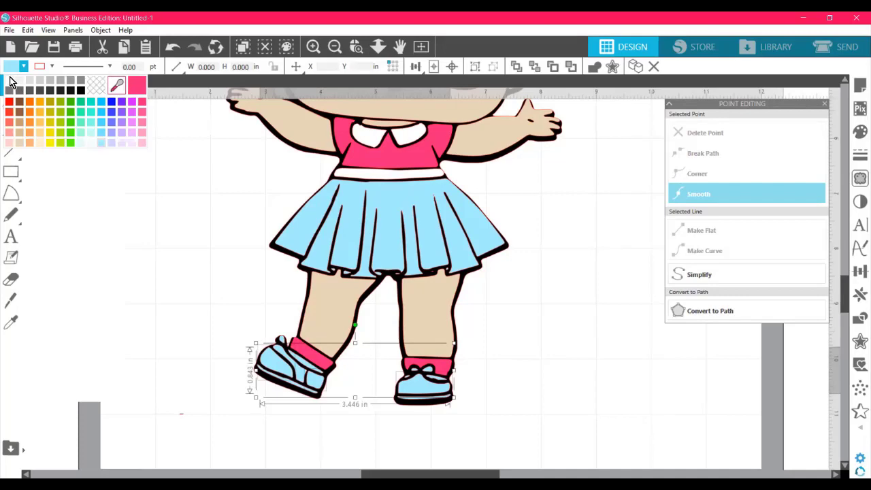
click(479, 315)
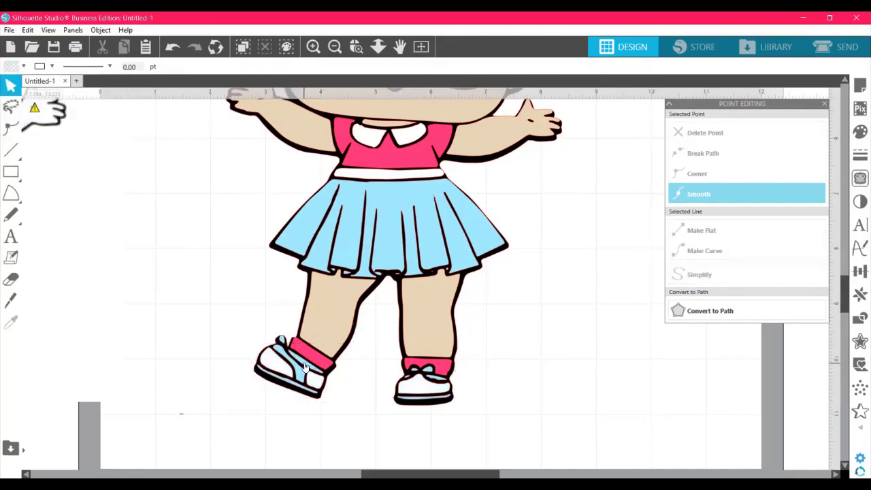
Move the original line drawing clear of the mat and pull the upper piece of the right hair bow off the doll
scroll(547, 324, up, 3)
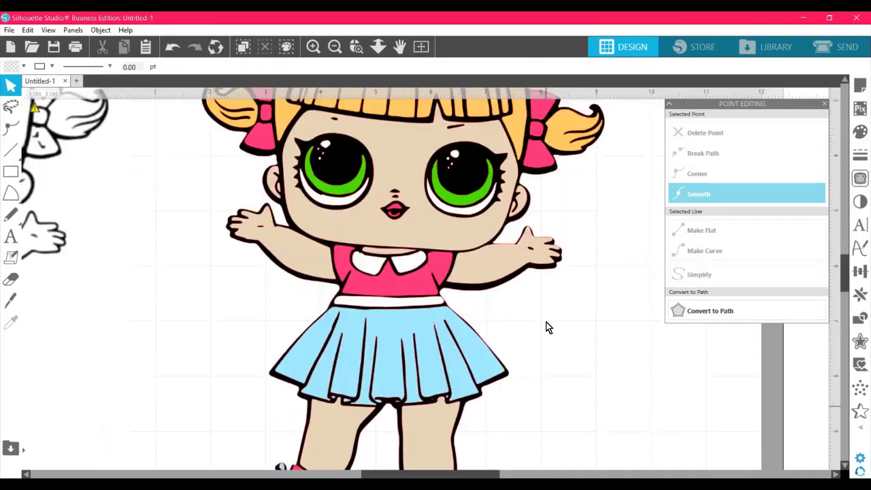
scroll(547, 324, up, 1)
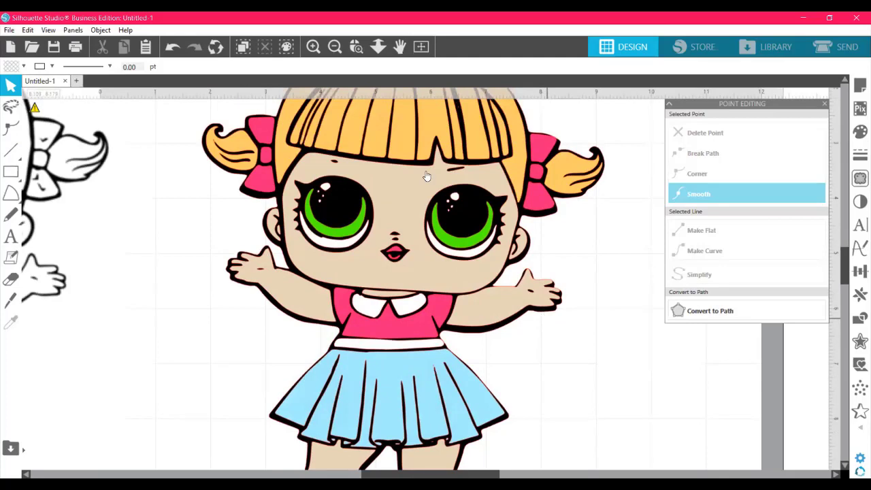
click(420, 47)
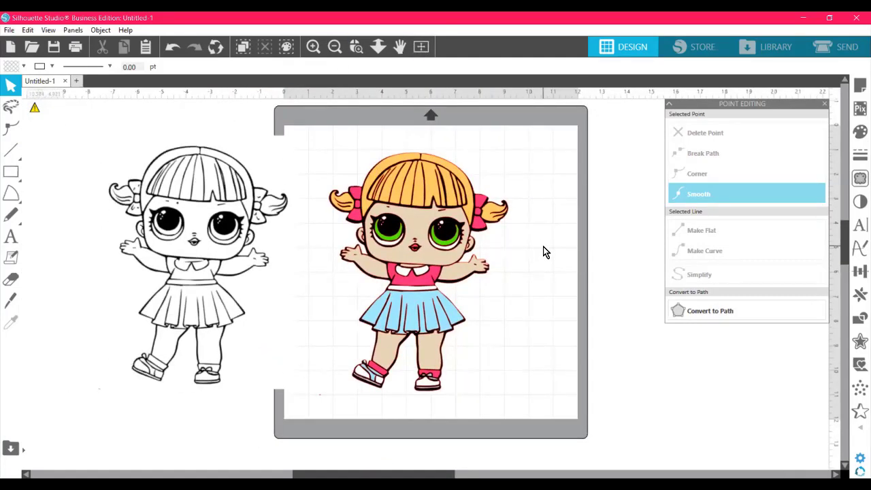
drag(213, 208, 138, 201)
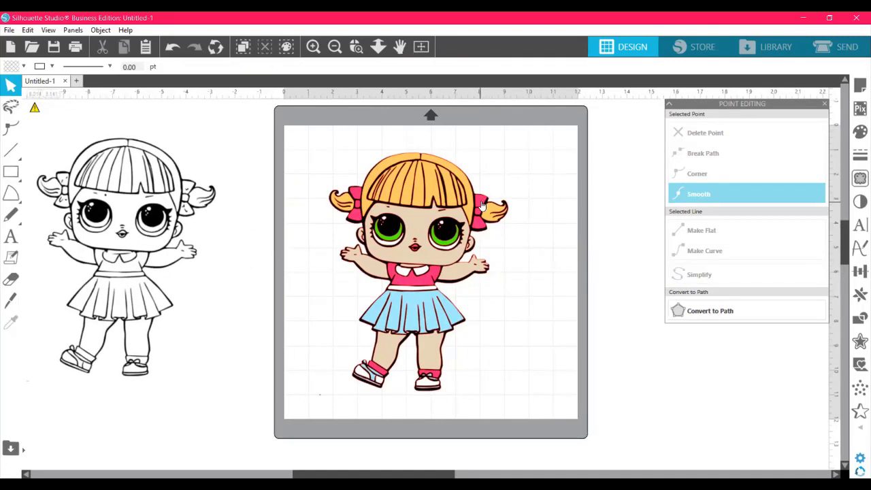
drag(480, 202, 501, 142)
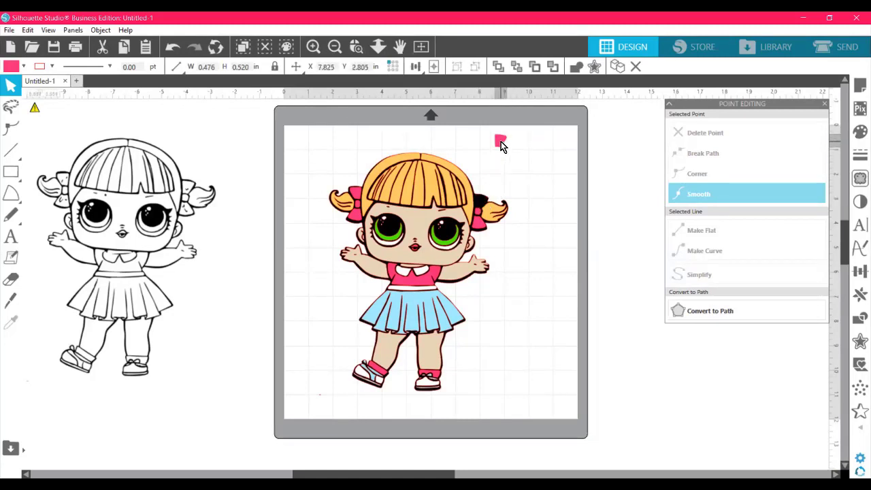
Pull the centre knot of the right hair bow off the doll and place it beside the upper bow piece
click(494, 190)
drag(477, 211, 510, 143)
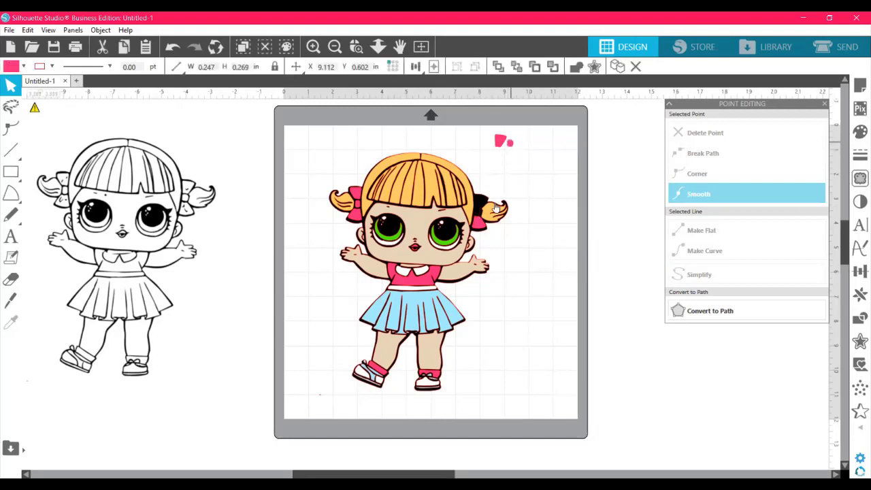
mouse_move(480, 220)
mouse_down()
mouse_move(522, 144)
mouse_move(477, 222)
mouse_up()
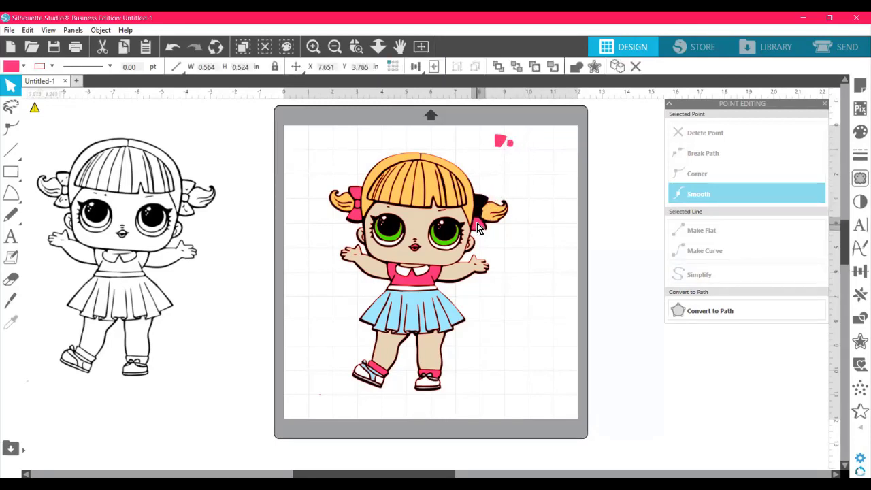
click(511, 146)
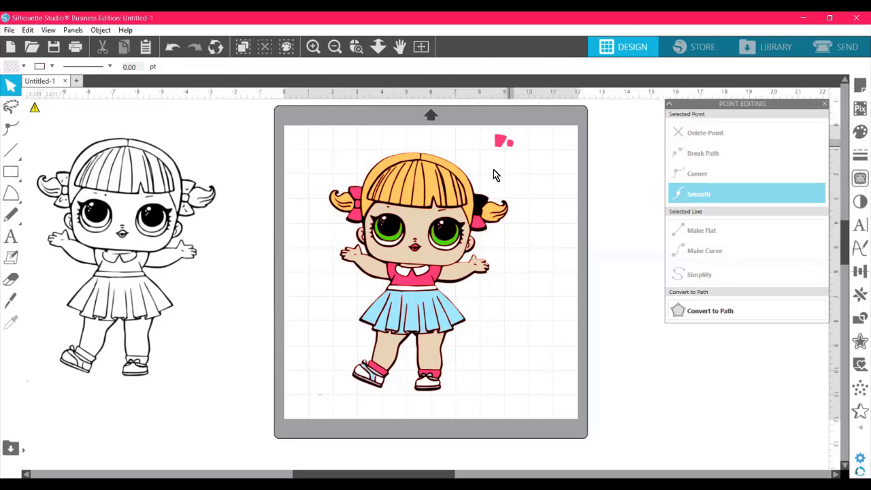
Return the centre knot and the upper piece of the right hair bow to their original places on the doll
drag(494, 169, 476, 211)
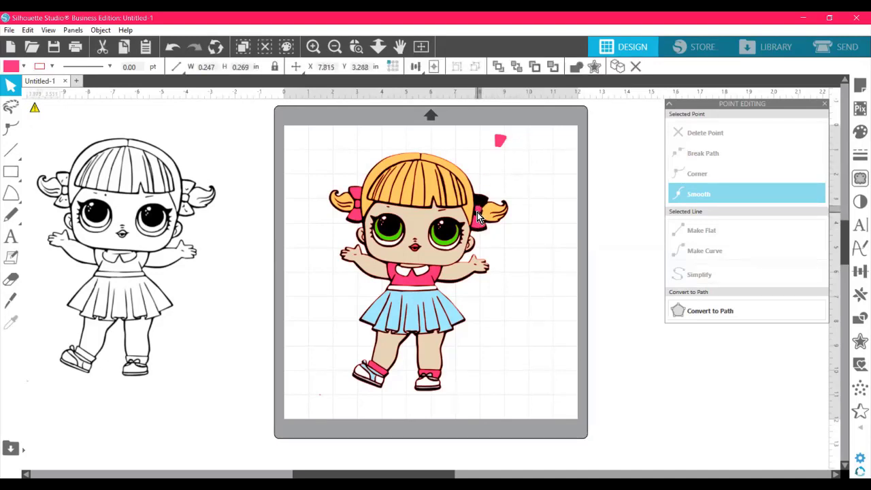
drag(499, 141, 478, 212)
click(479, 208)
click(478, 213)
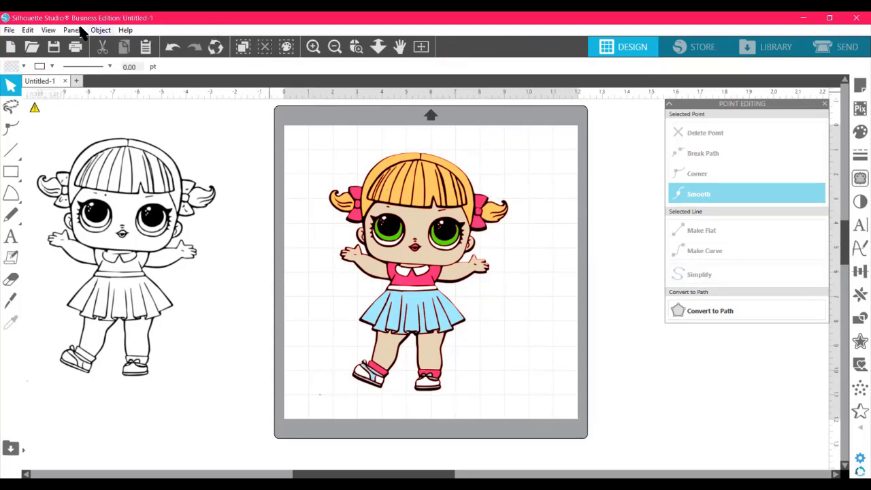
Select all light blue shapes, RGB (163,237,255), by fill color and move the color selection options clear of the mat
click(48, 31)
mouse_move(29, 31)
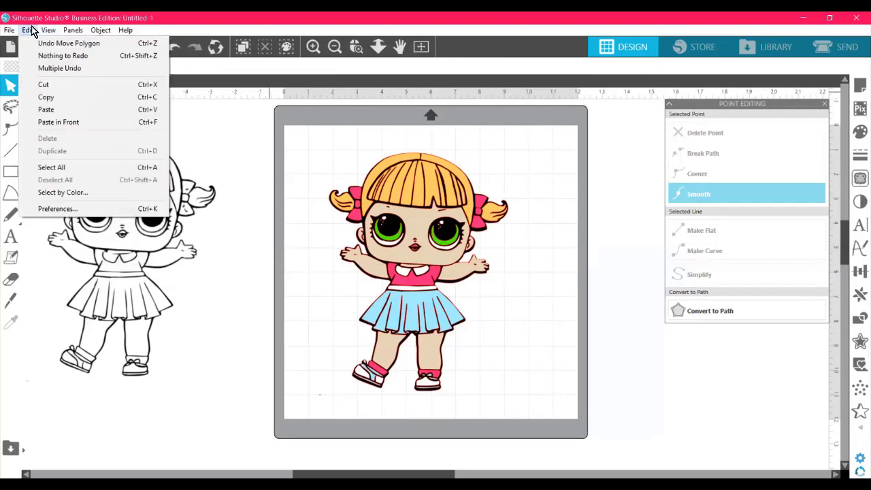
click(80, 193)
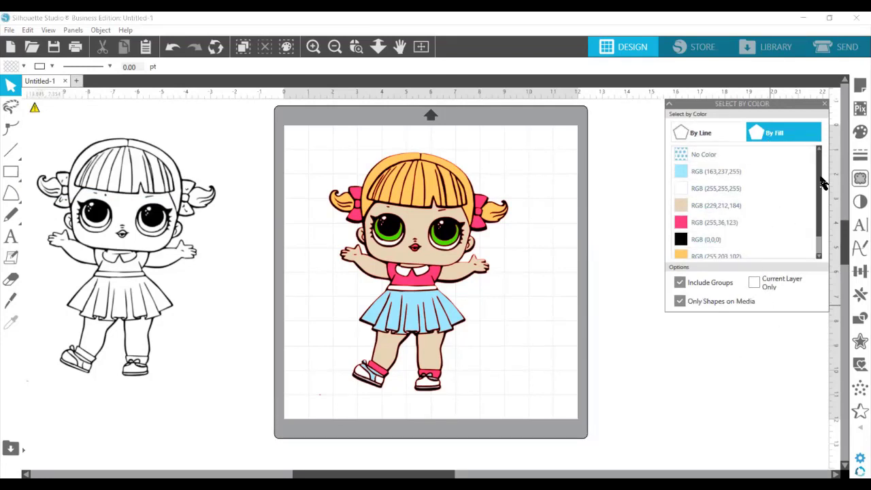
click(708, 178)
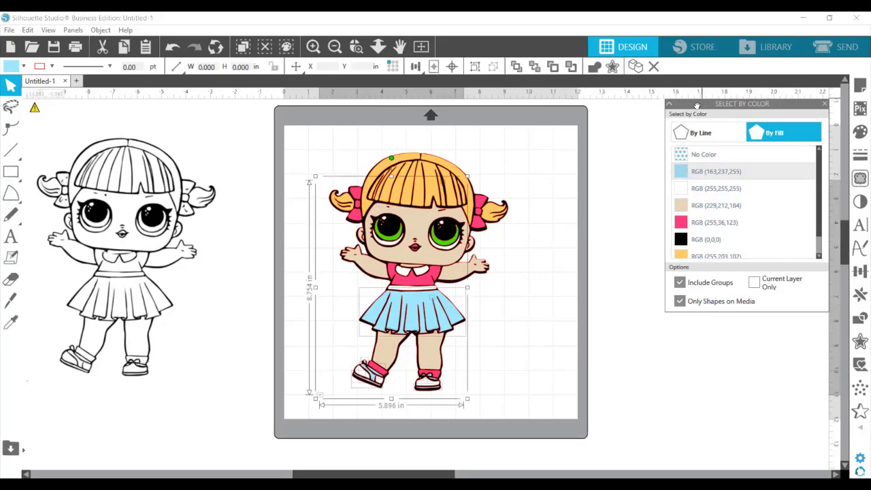
drag(666, 102, 150, 120)
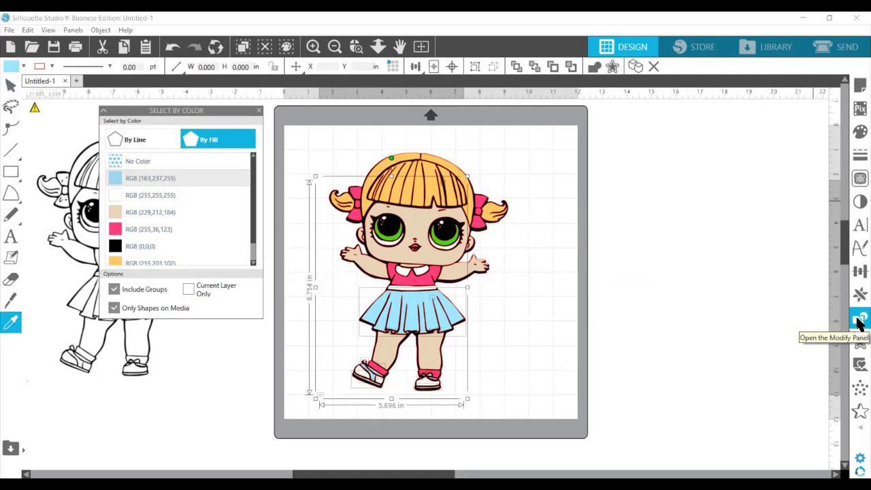
Make a compound path from the selected light blue shapes and move it off the mat over the original line drawing
click(859, 319)
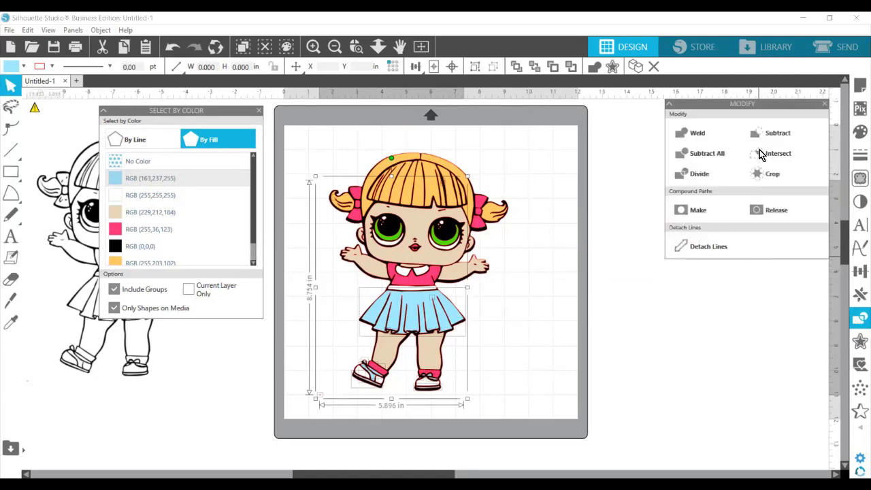
drag(713, 103, 669, 137)
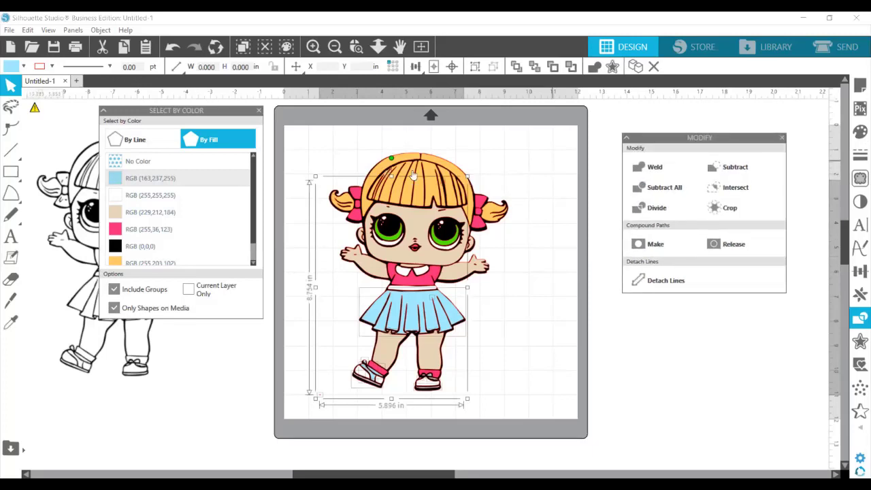
click(657, 251)
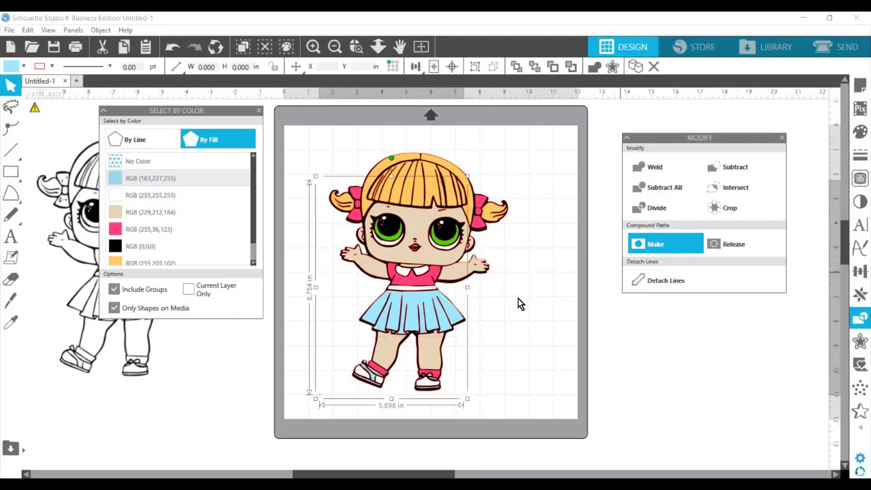
drag(411, 312, 537, 302)
drag(585, 331, 361, 318)
drag(259, 304, 198, 313)
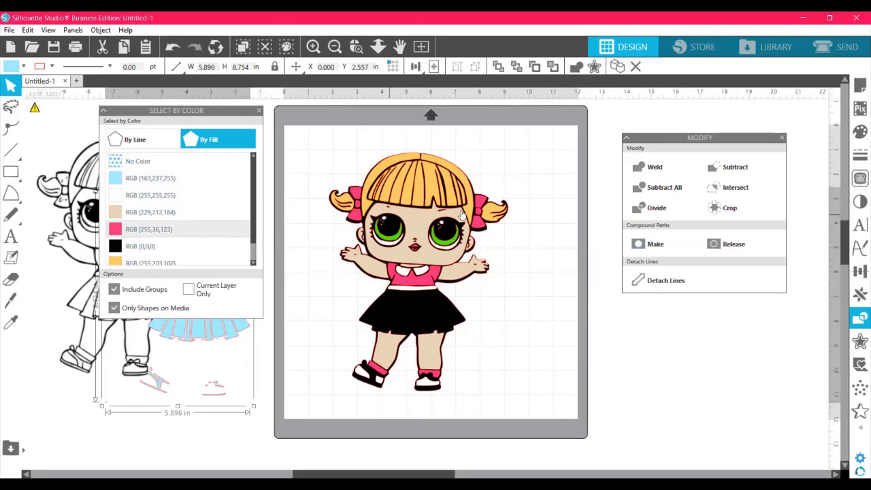
click(486, 189)
click(482, 201)
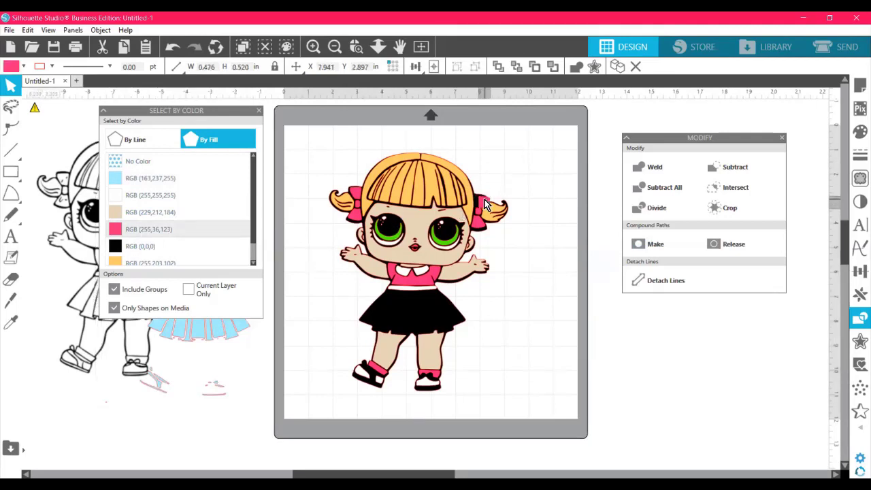
click(317, 224)
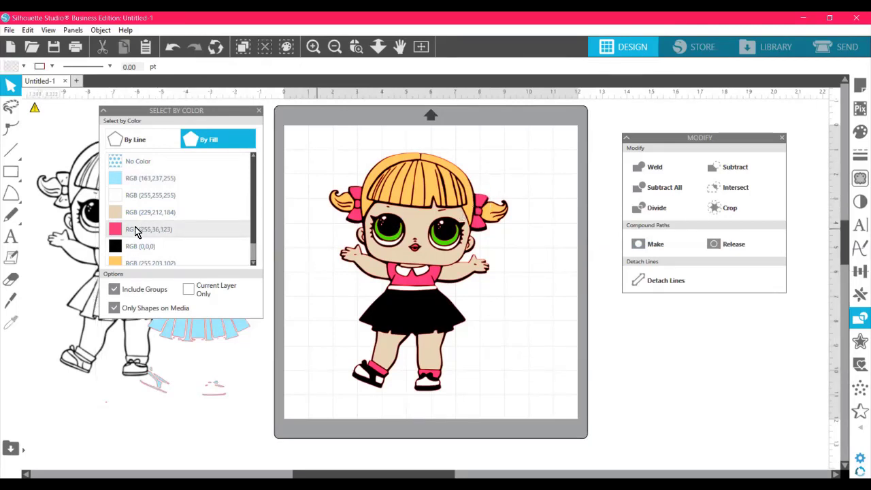
Select all pink shapes, RGB (255,36,123), by fill, make them a compound path and move it off the mat beside the blue pieces
click(136, 231)
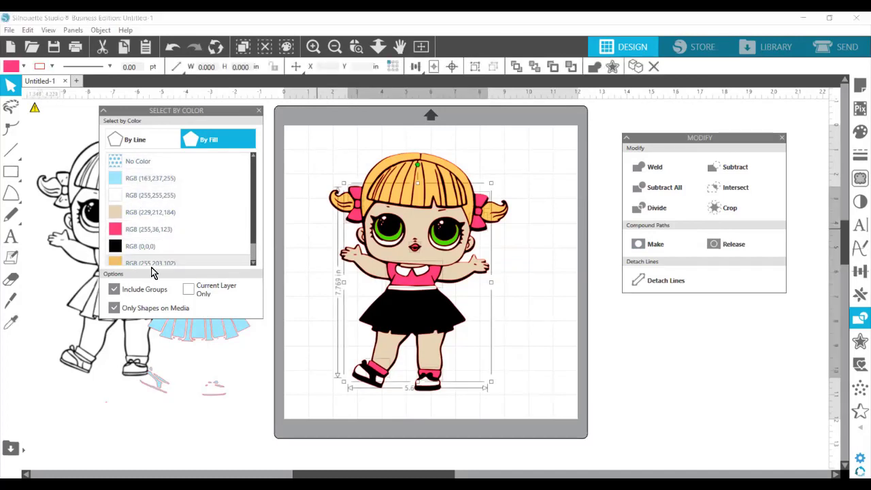
click(147, 132)
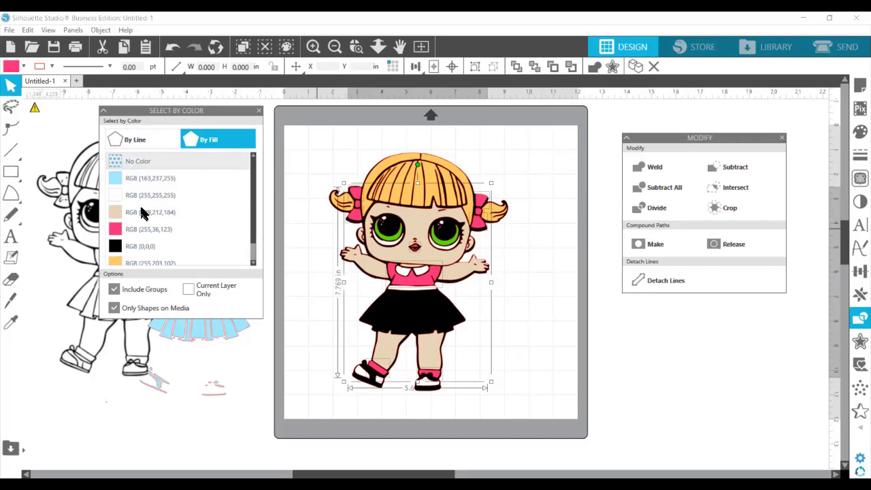
click(140, 230)
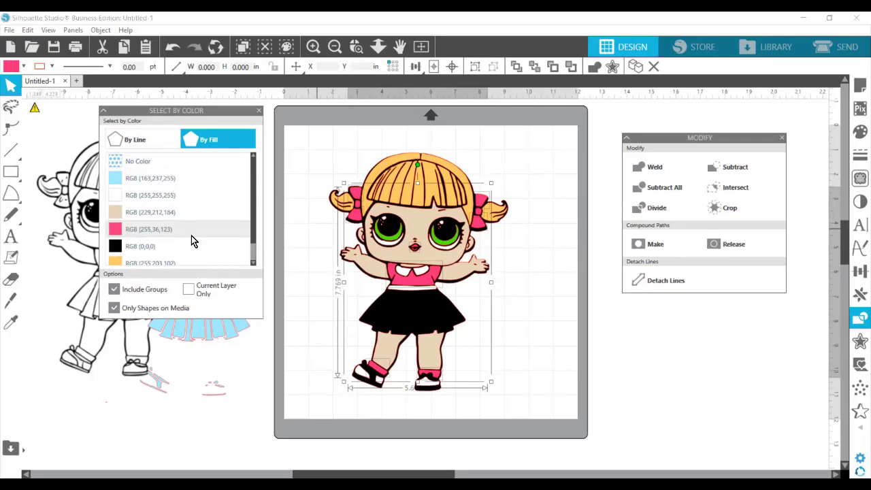
click(653, 245)
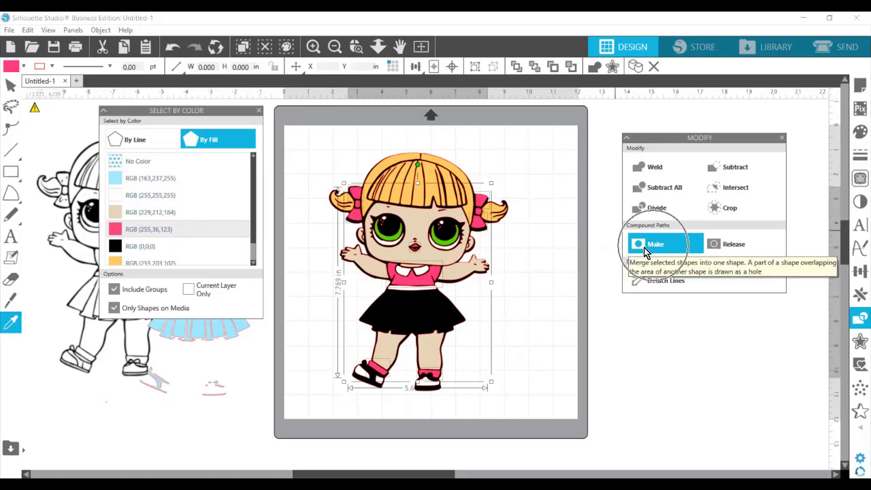
drag(481, 229, 662, 235)
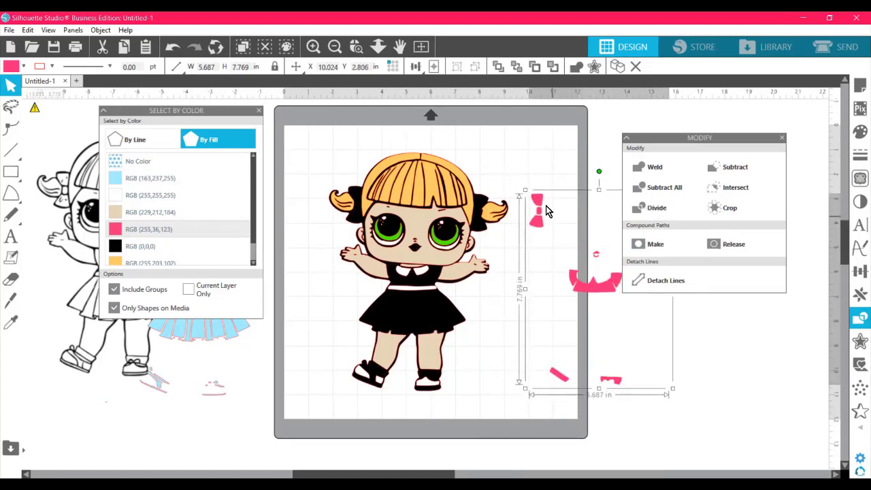
drag(537, 204, 87, 197)
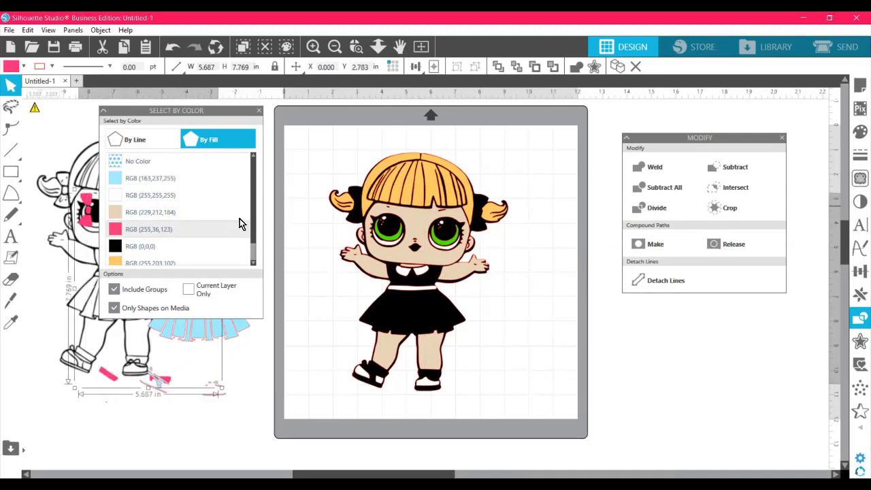
Select all light orange shapes, RGB (255,203,102), by fill, make them a compound path and move it off the mat
click(254, 264)
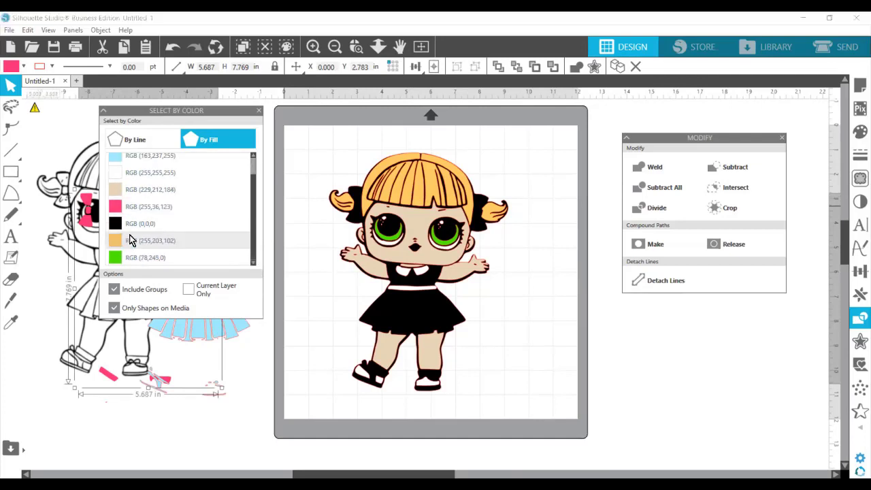
click(134, 241)
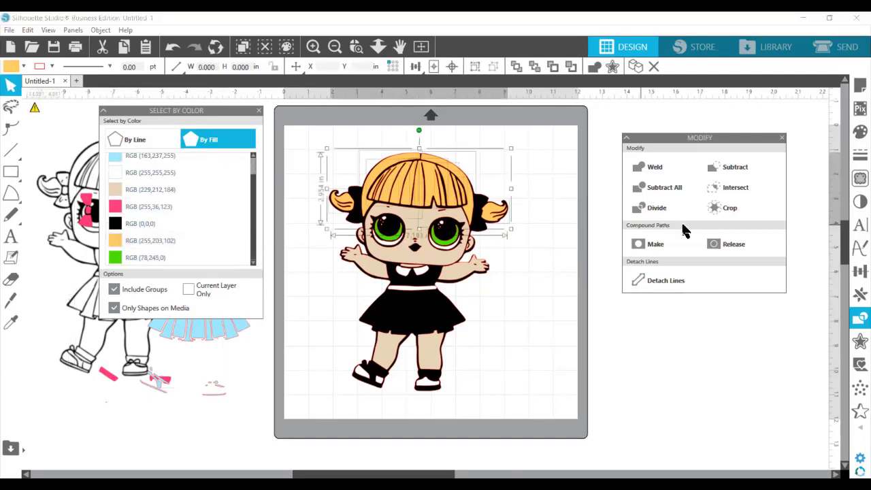
click(663, 250)
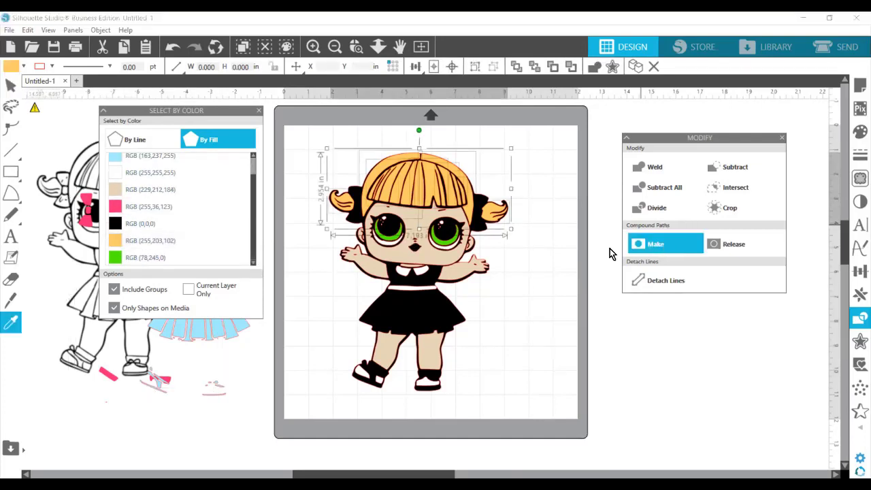
drag(447, 200, 136, 309)
click(337, 309)
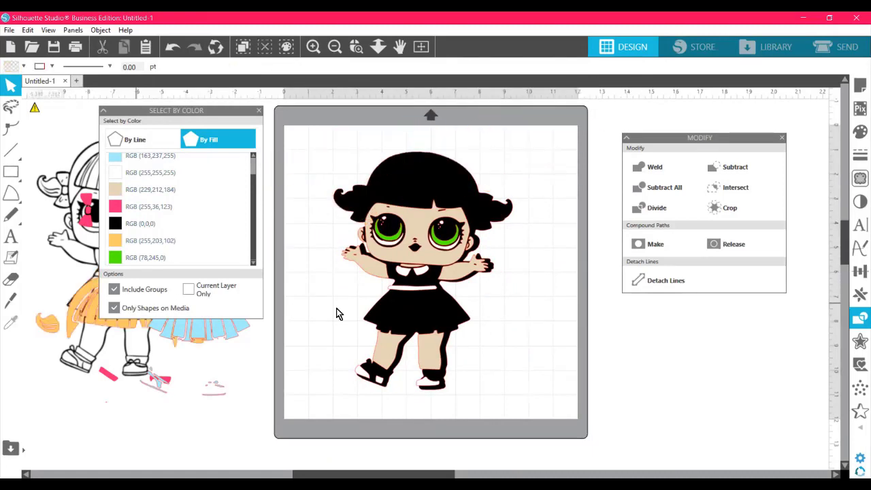
Select all skin-colored shapes, RGB (229,212,184), by fill, make them a compound path and move it off the silhouette
click(138, 196)
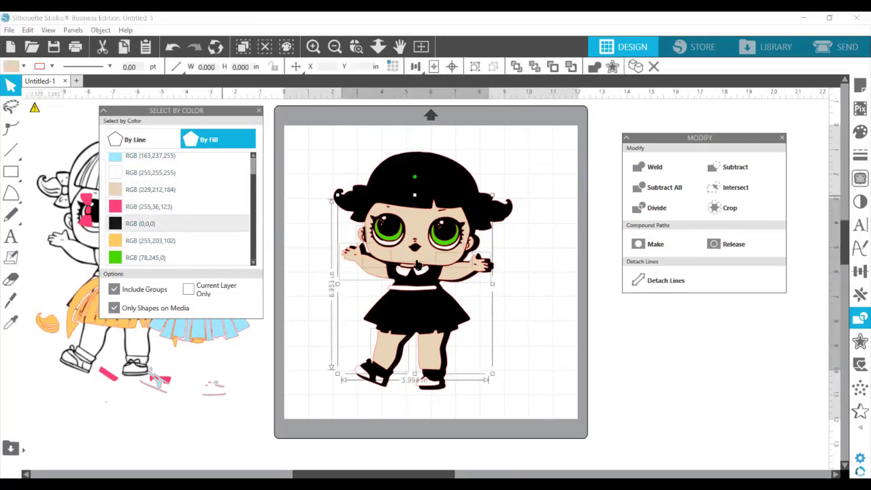
click(539, 273)
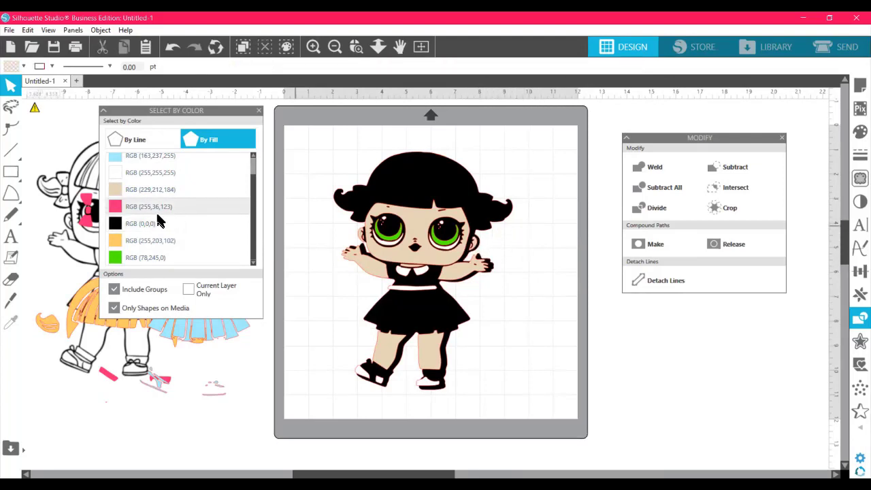
click(151, 191)
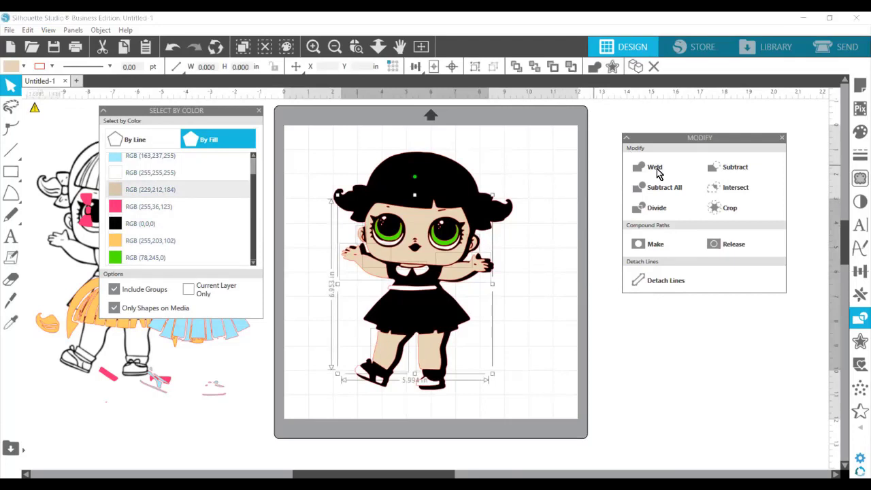
click(656, 243)
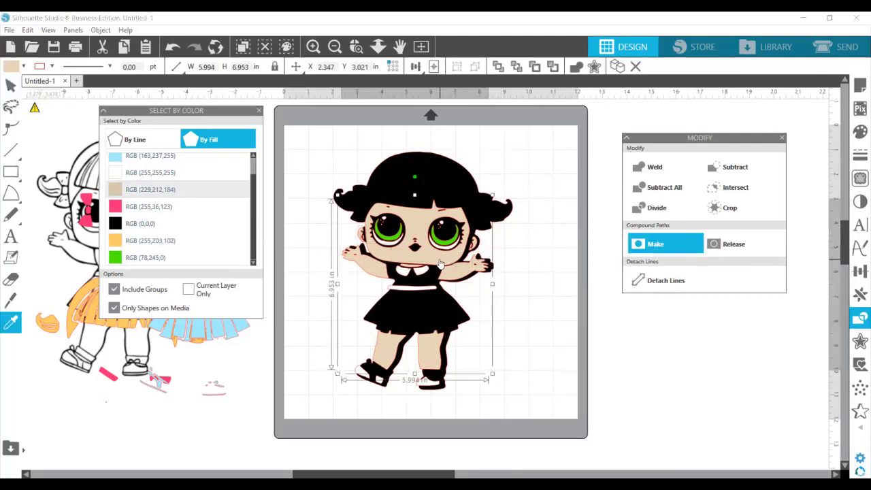
drag(435, 259, 264, 239)
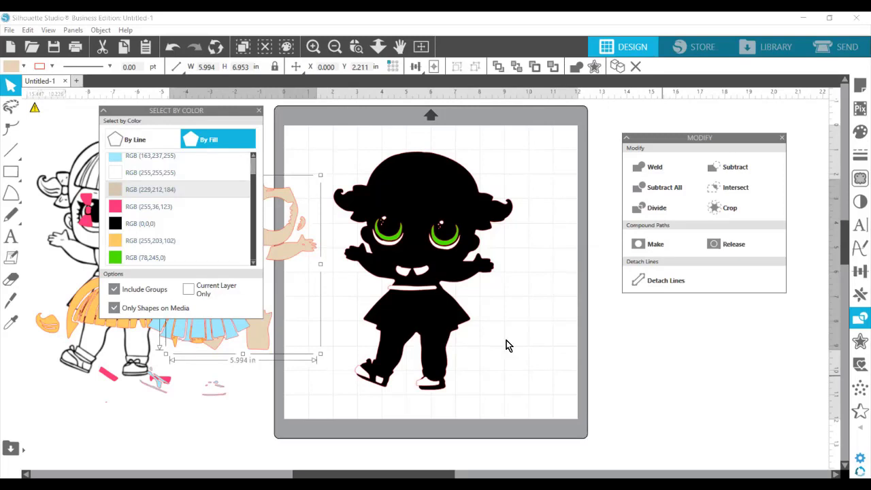
Open the preferences, review the Tools settings for selection and editing, and close them without changes
click(9, 31)
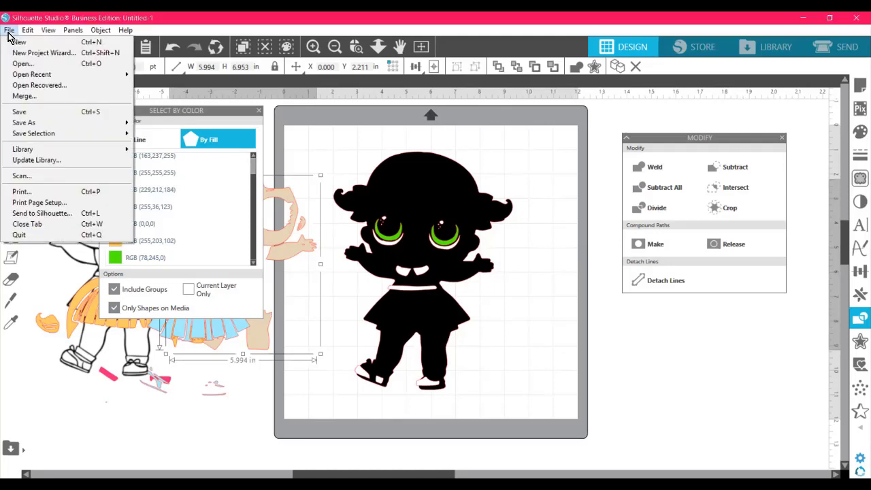
mouse_move(36, 32)
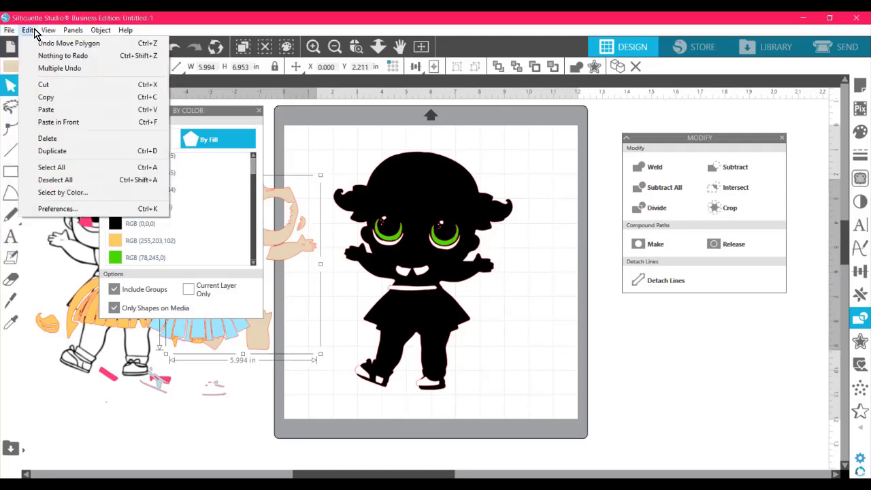
click(61, 209)
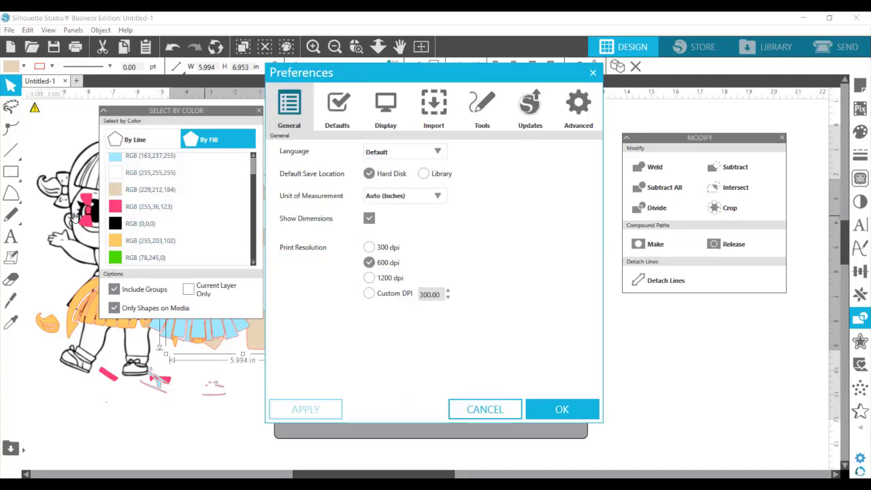
click(483, 112)
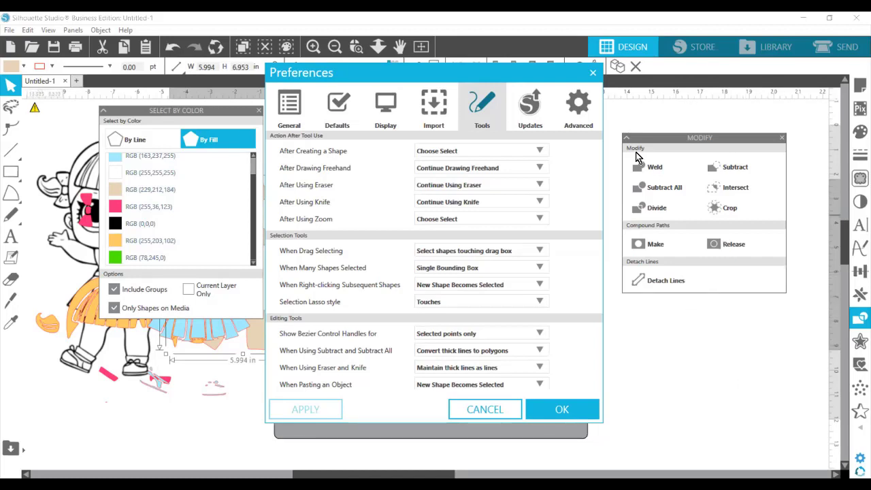
click(592, 72)
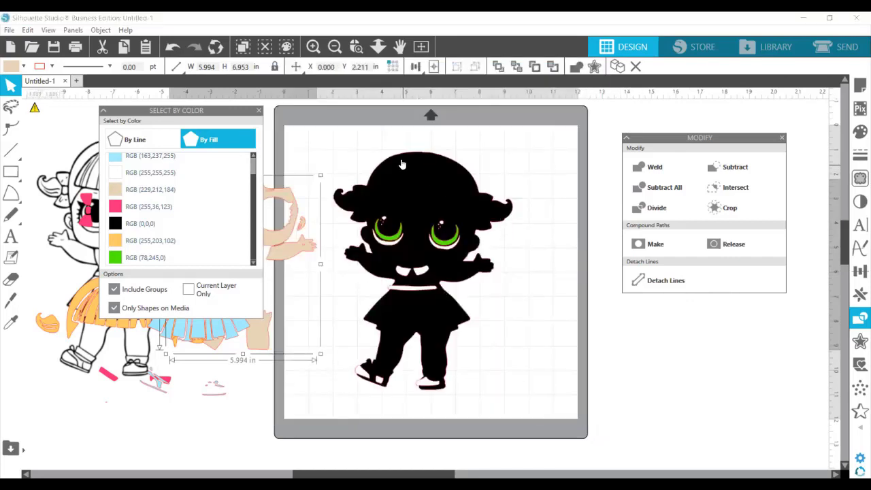
Try simplifying the black silhouette's outline in point editing, then undo the simplification
double_click(401, 165)
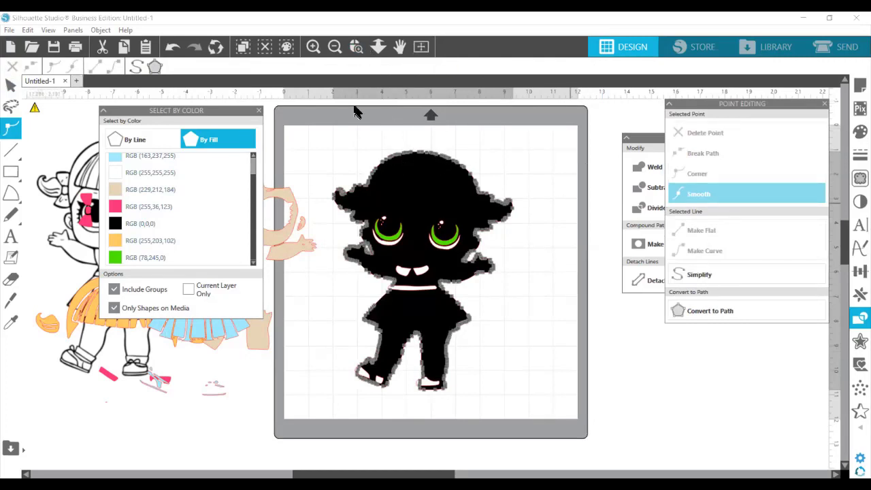
click(313, 47)
click(313, 47)
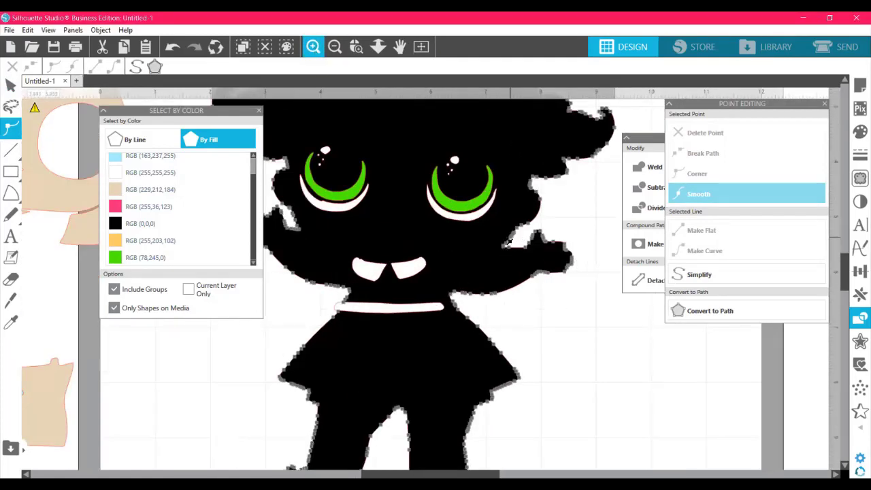
click(313, 46)
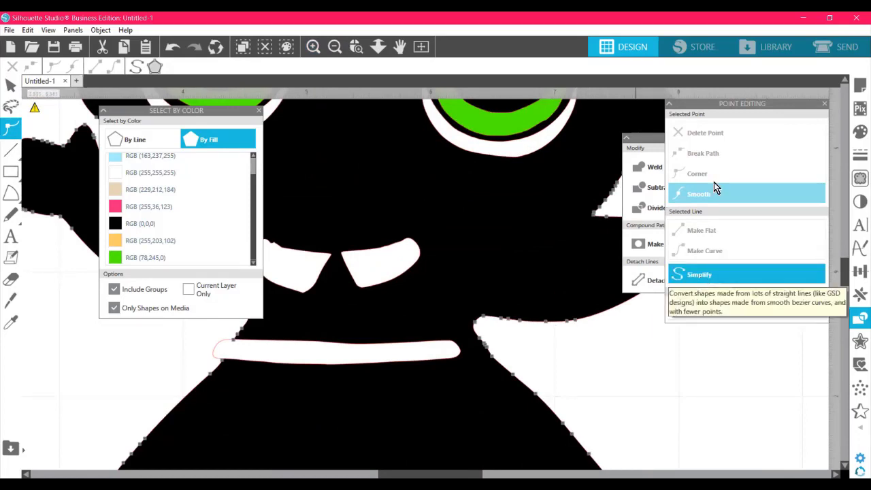
click(742, 102)
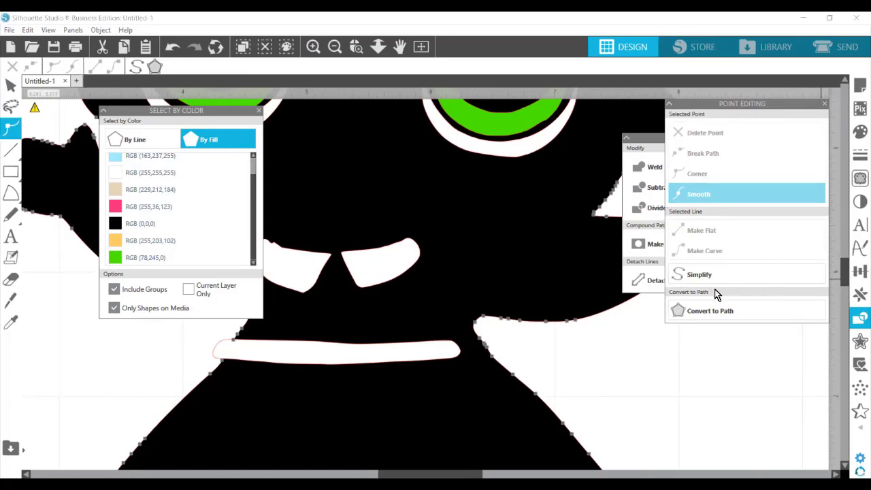
click(695, 275)
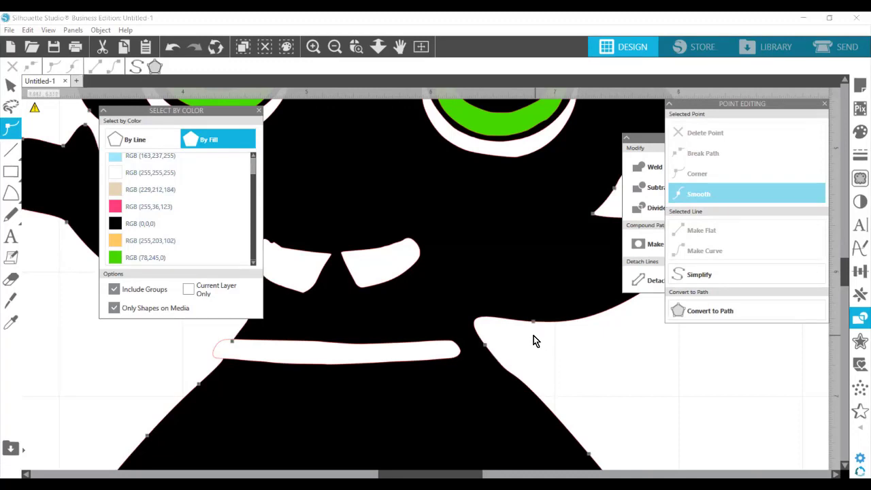
key(ctrl+z)
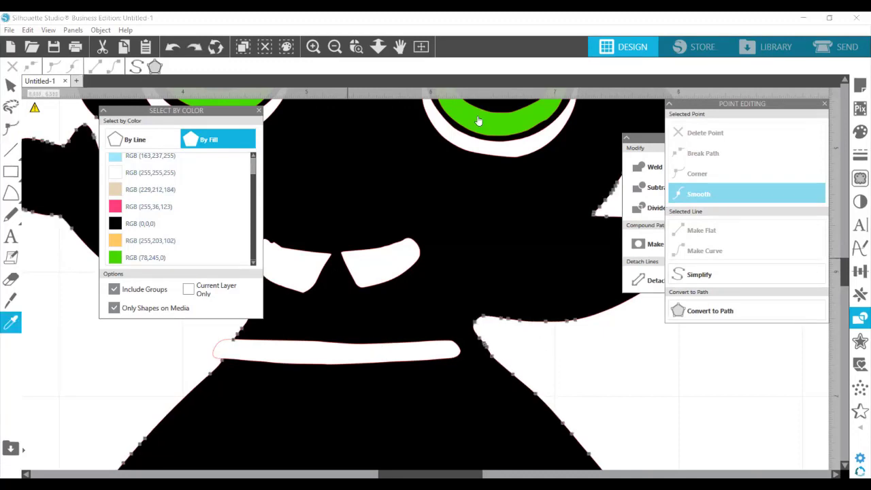
Move a green iris shape out onto the empty area, simplify its points, and reopen it for point editing
drag(483, 118, 648, 395)
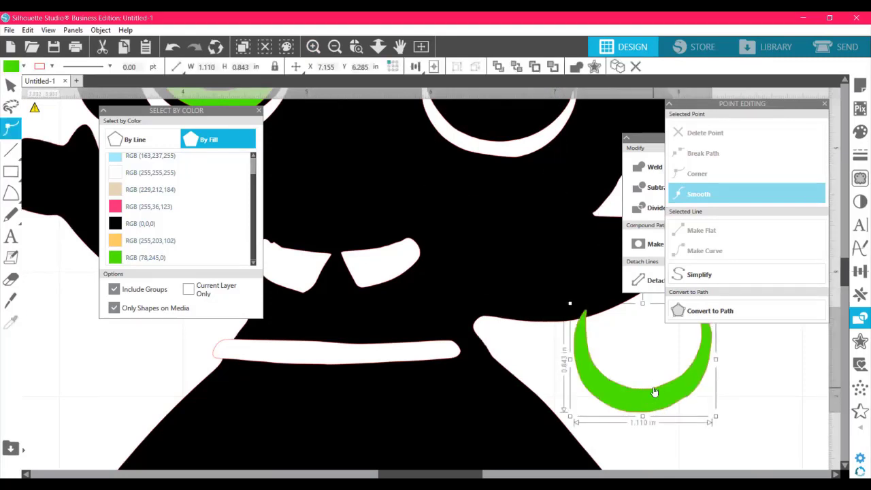
click(653, 391)
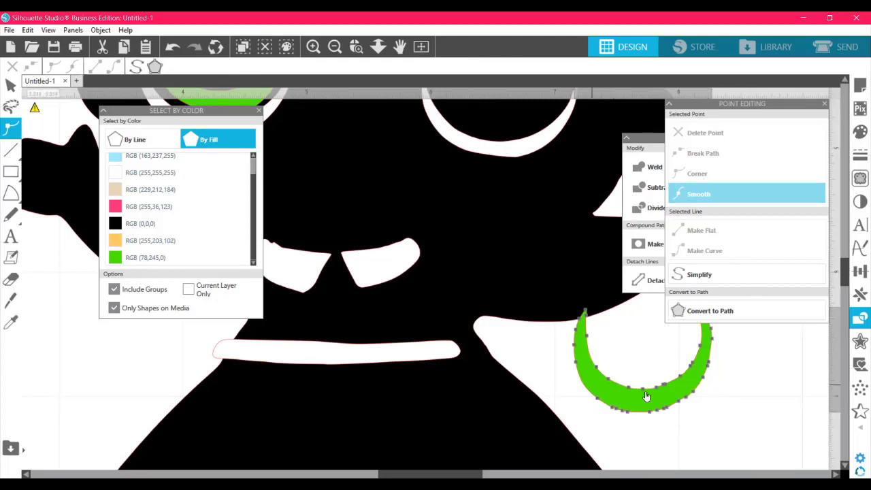
key(ctrl)
key(ctrl)
key(ctrl)
key(ctrl)
key(ctrl)
click(734, 278)
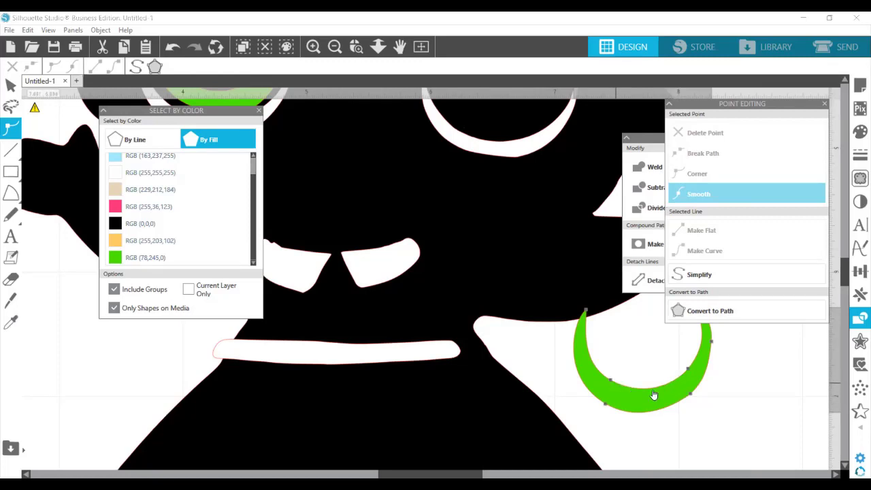
click(689, 366)
click(824, 104)
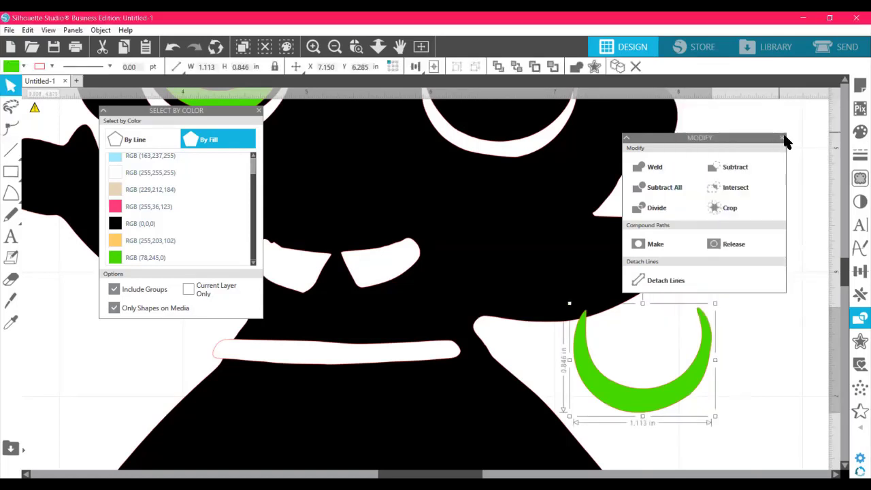
click(10, 129)
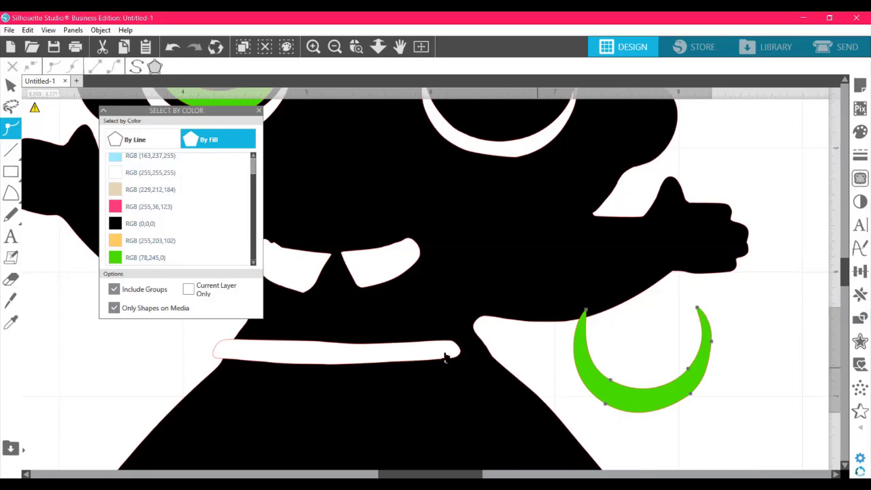
Undo the green iris edits and the skin-colored layer's move off the silhouette, and clear the selection
key(ctrl+z)
key(ctrl+z)
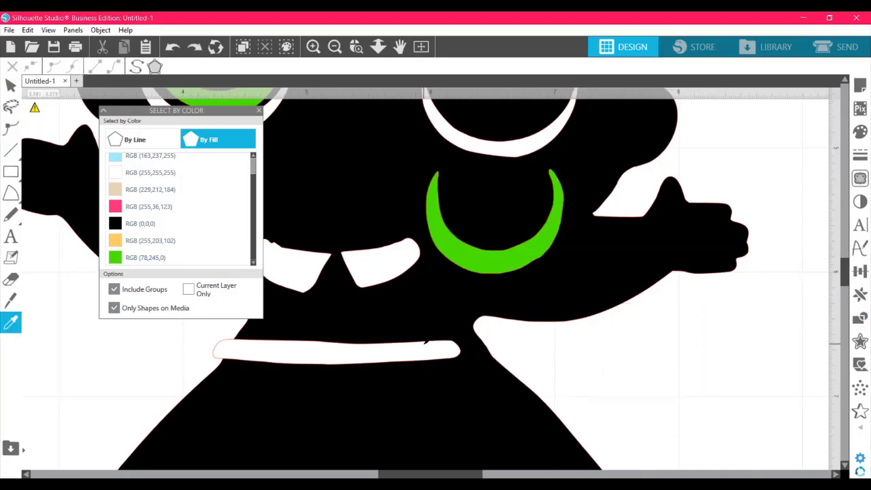
key(ctrl+z)
scroll(426, 341, down, 8)
key(ctrl+z)
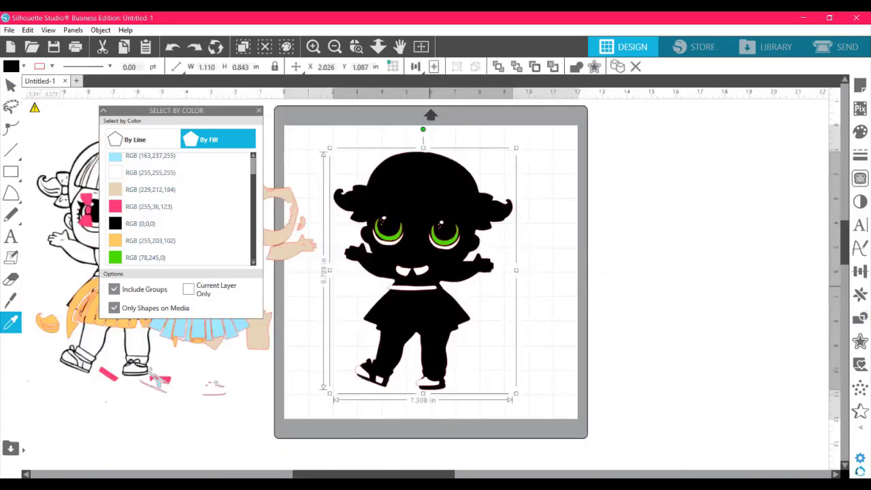
key(ctrl+z)
key(ctrl+z)
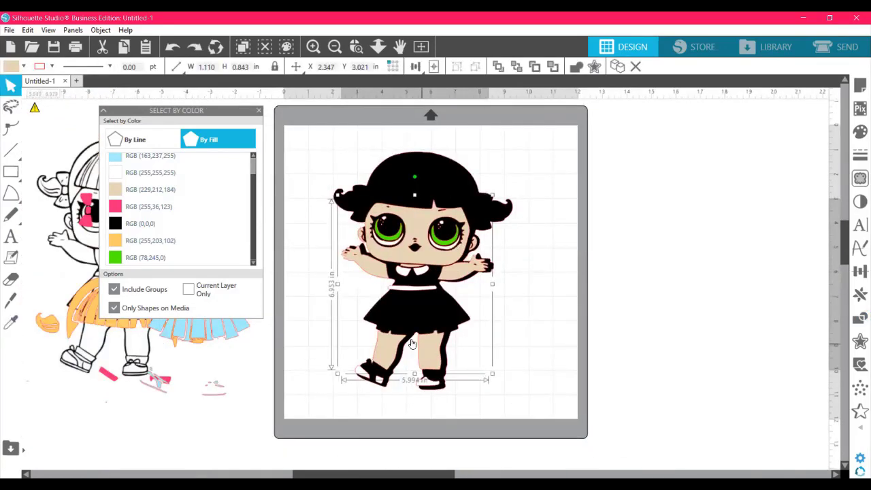
click(237, 158)
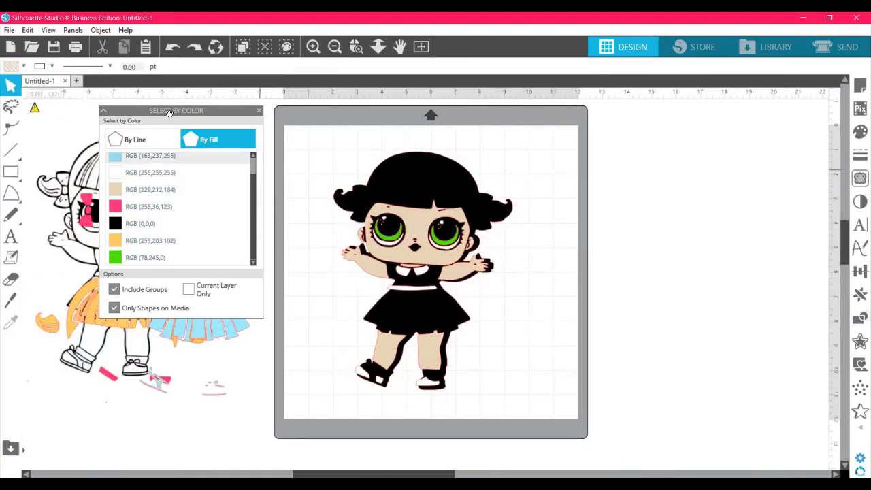
Move the color selection window clear of the artwork and nudge the skin-colored face and black silhouette into alignment
drag(167, 112, 706, 122)
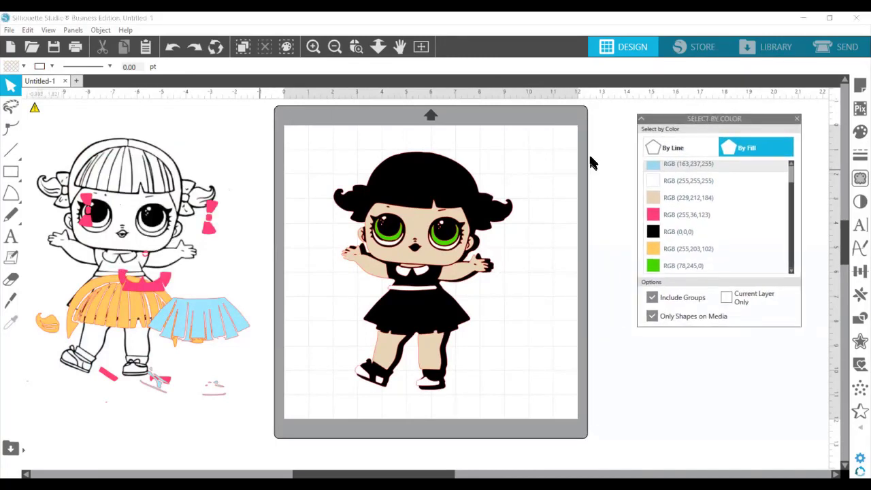
click(417, 218)
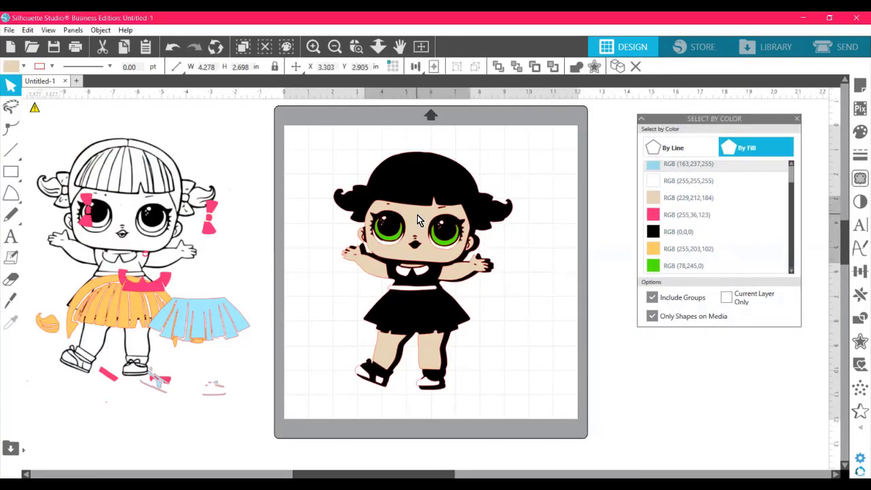
drag(417, 214, 416, 215)
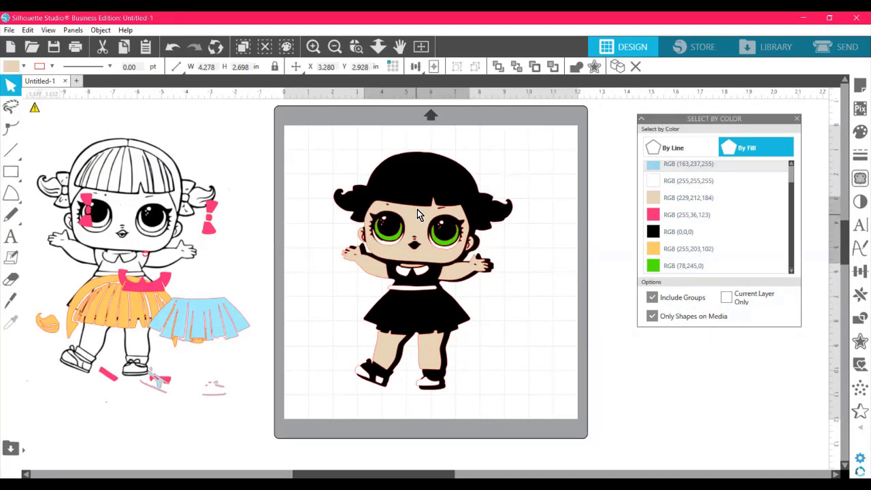
mouse_move(417, 180)
mouse_down()
mouse_move(382, 174)
mouse_move(395, 157)
mouse_move(436, 166)
mouse_move(381, 157)
mouse_move(412, 174)
mouse_move(415, 186)
mouse_up()
key(Escape)
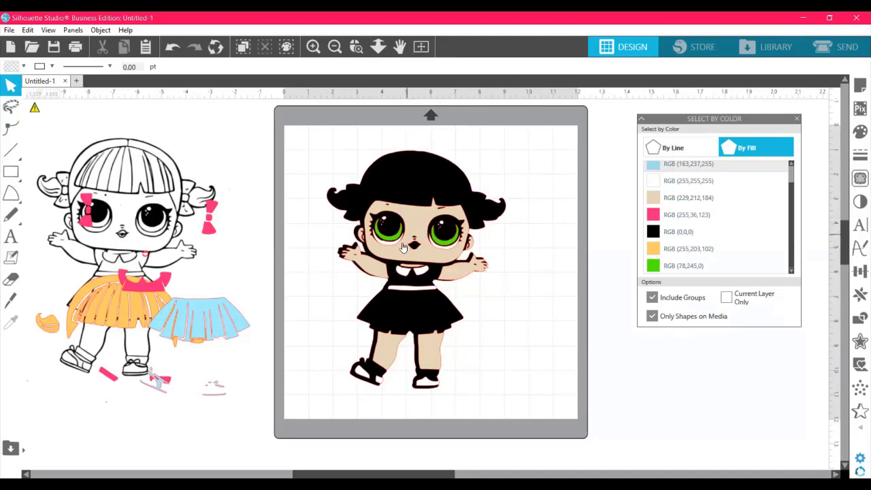
Move the blue layer back into place on the doll and the pink layer onto its black hair
drag(189, 311, 392, 309)
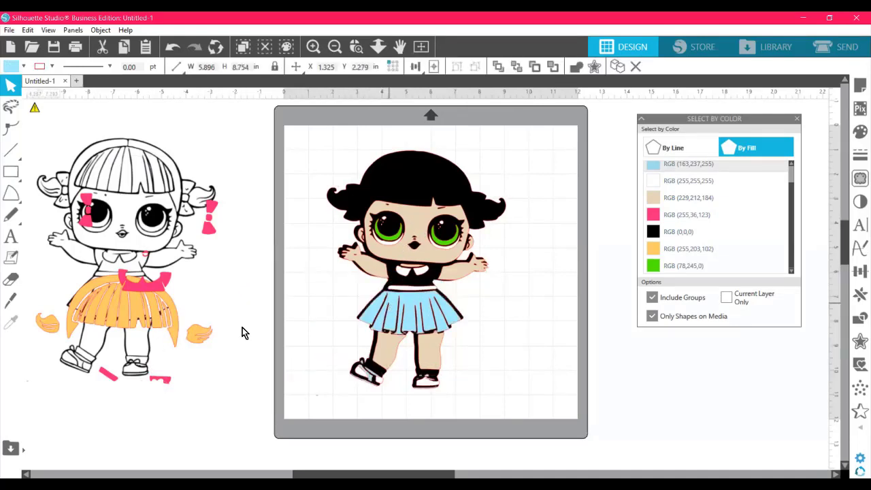
drag(140, 288, 410, 188)
click(456, 175)
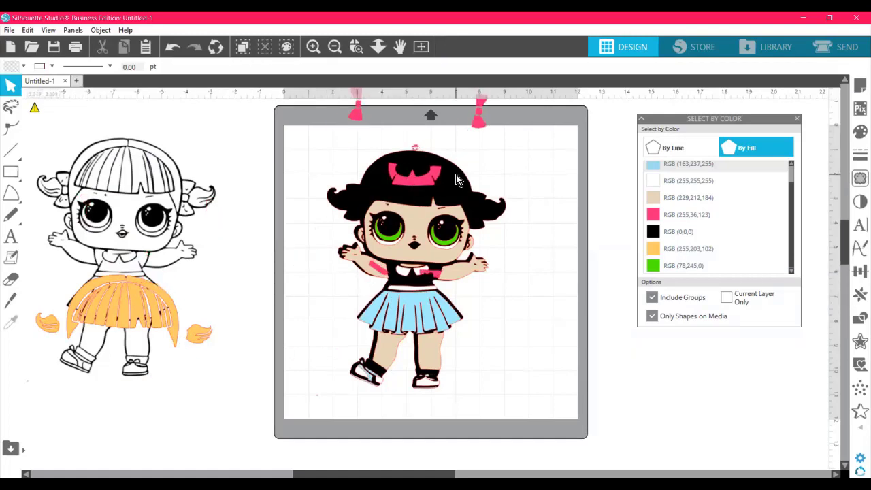
Release the compound path of the pink pieces
click(534, 169)
click(412, 185)
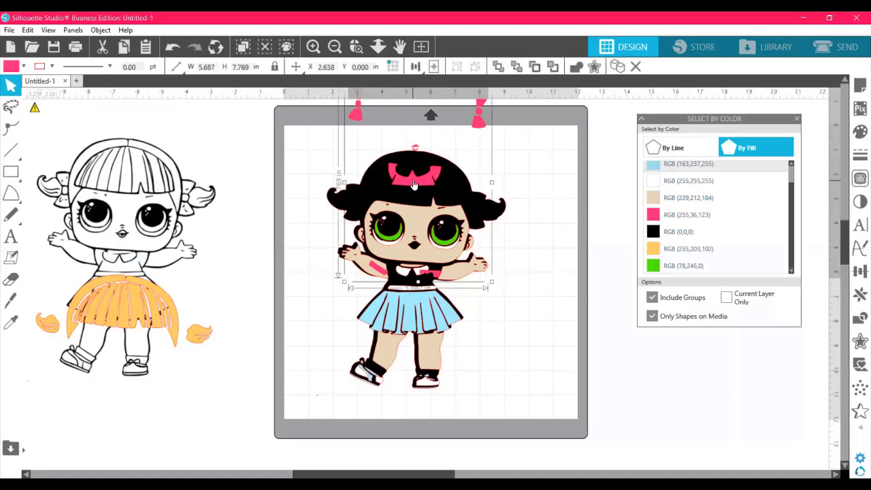
right_click(413, 184)
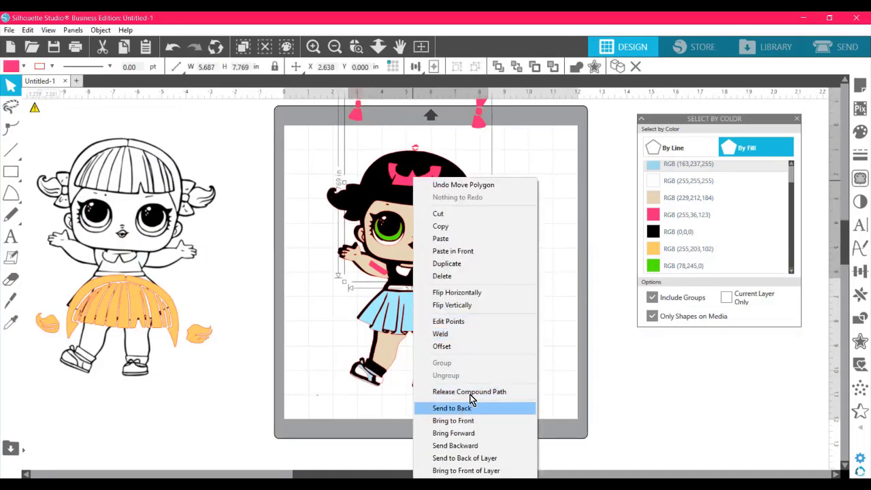
click(554, 213)
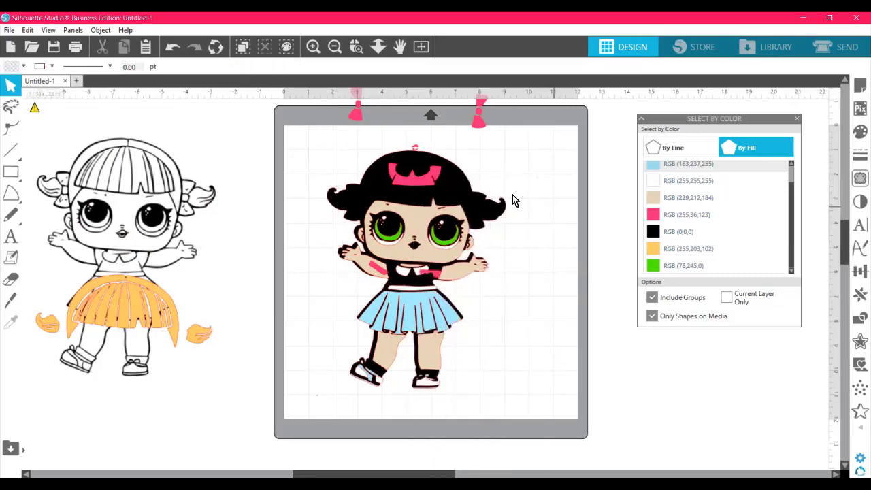
click(425, 180)
right_click(426, 179)
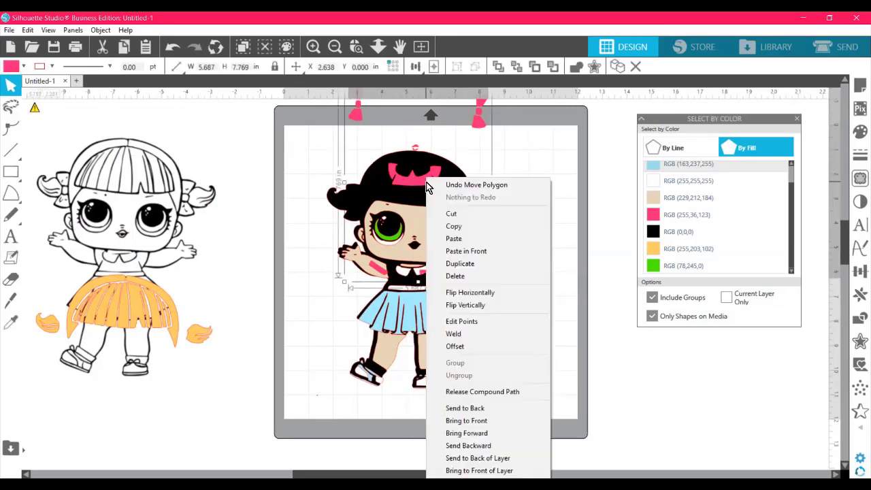
click(454, 393)
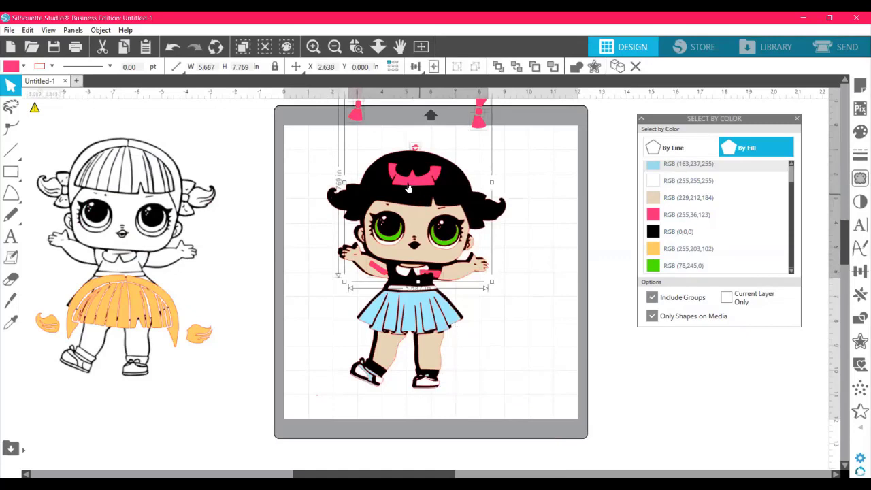
Move the pink pieces onto the line-art doll and the light orange hair pieces down to its feet
drag(408, 188, 122, 214)
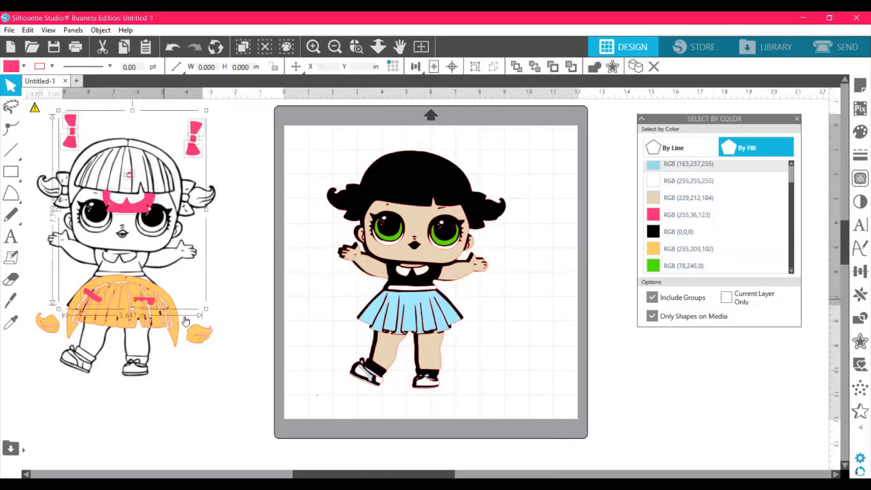
drag(205, 333, 231, 410)
click(219, 235)
Place the lower part of the line-art doll's right-hand pink bow on the black hair and leave point editing
double_click(188, 148)
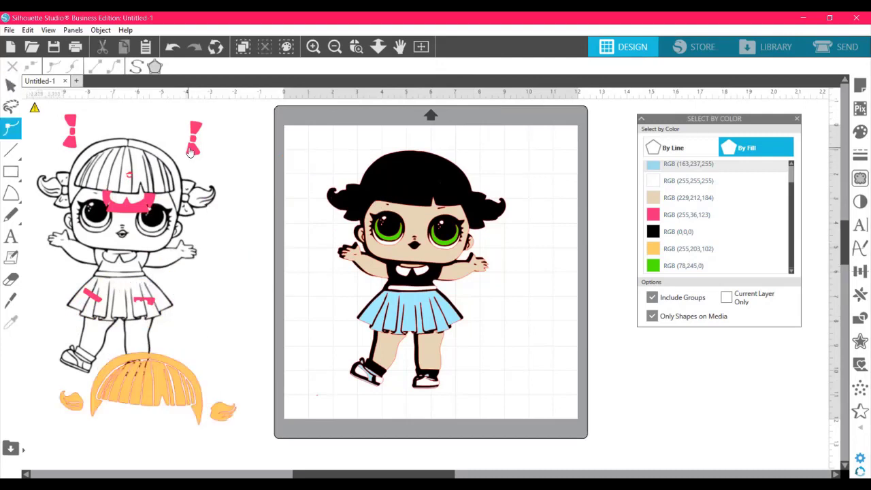
drag(188, 148, 406, 177)
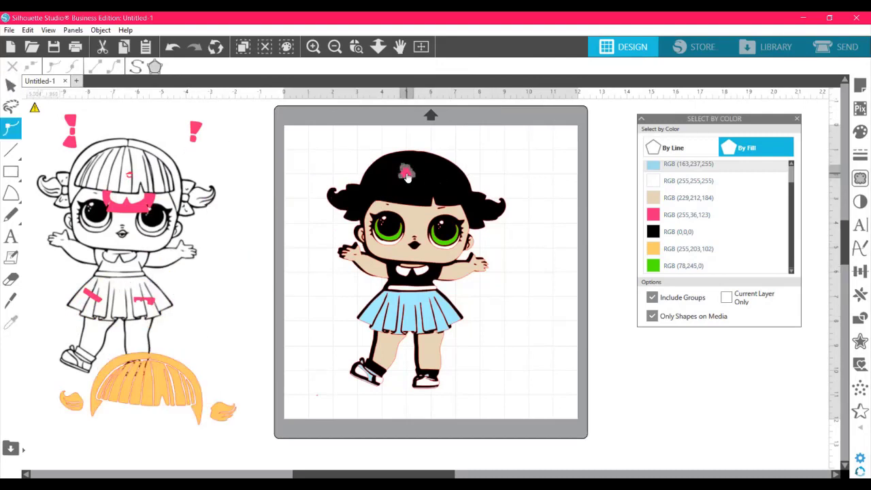
click(10, 84)
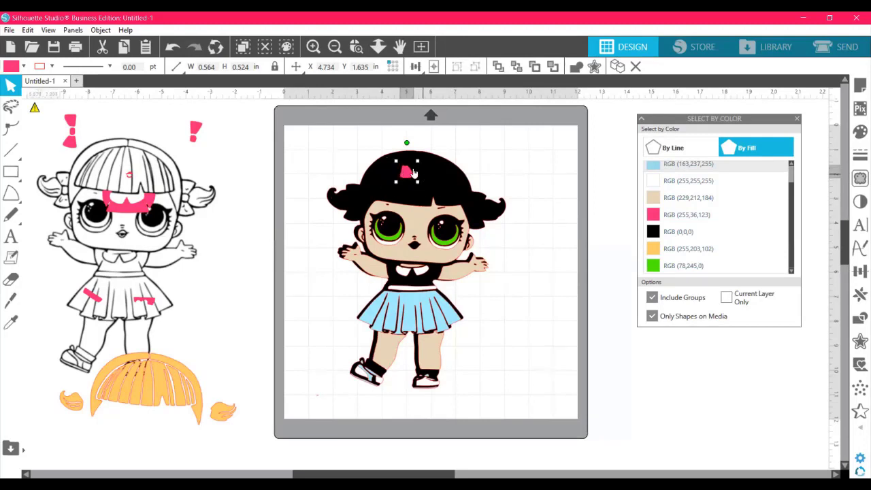
Subtract the pink bow piece from the black silhouette and nudge the silhouette back toward the colored pieces
click(447, 182)
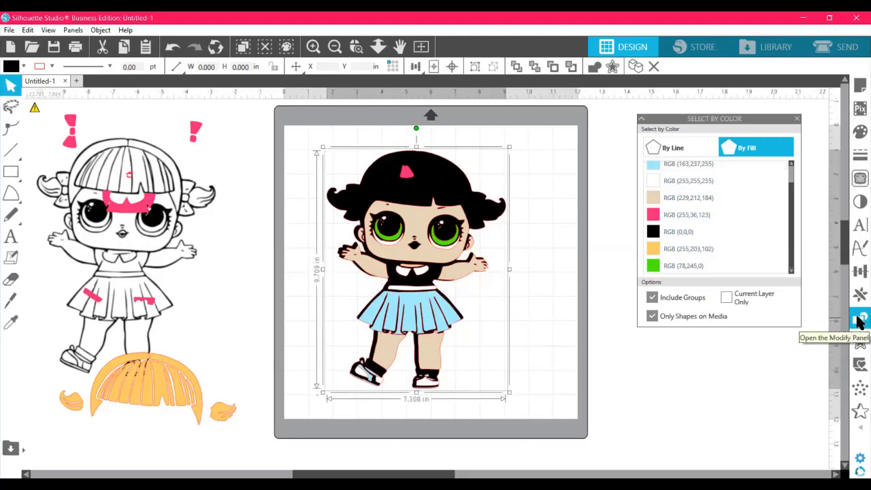
click(858, 321)
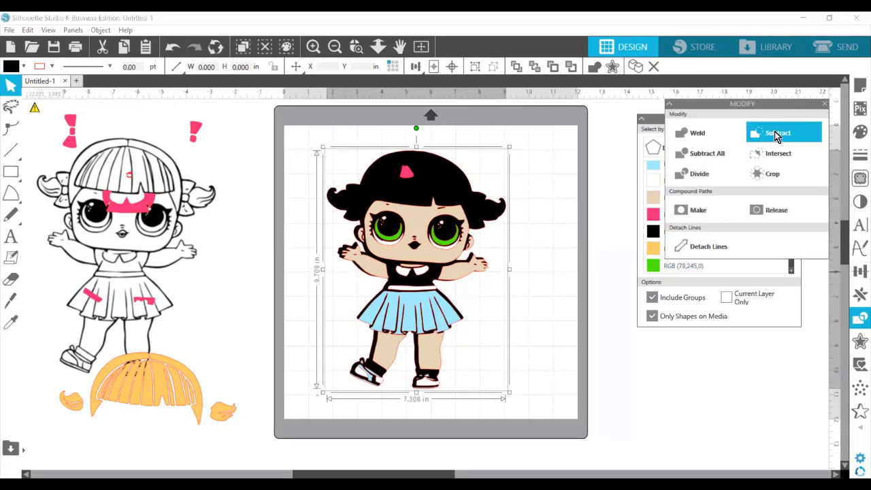
click(775, 134)
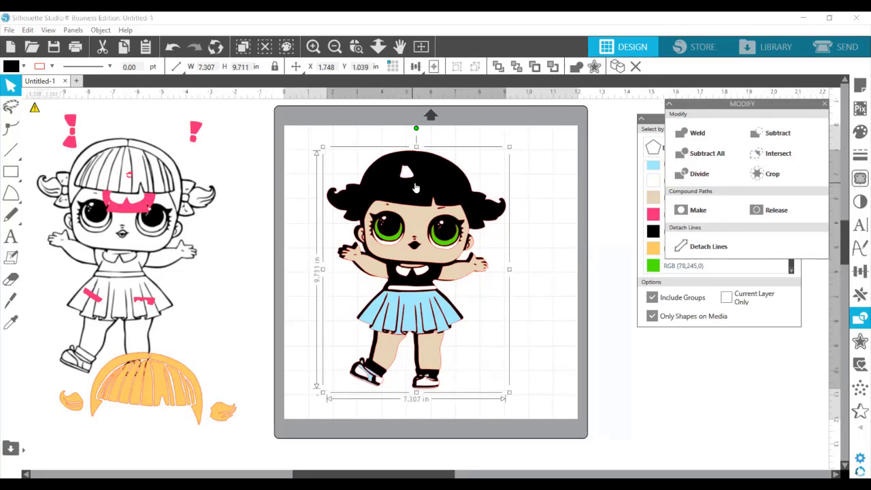
mouse_move(415, 187)
mouse_down()
mouse_move(492, 200)
mouse_move(412, 174)
mouse_move(418, 184)
mouse_up()
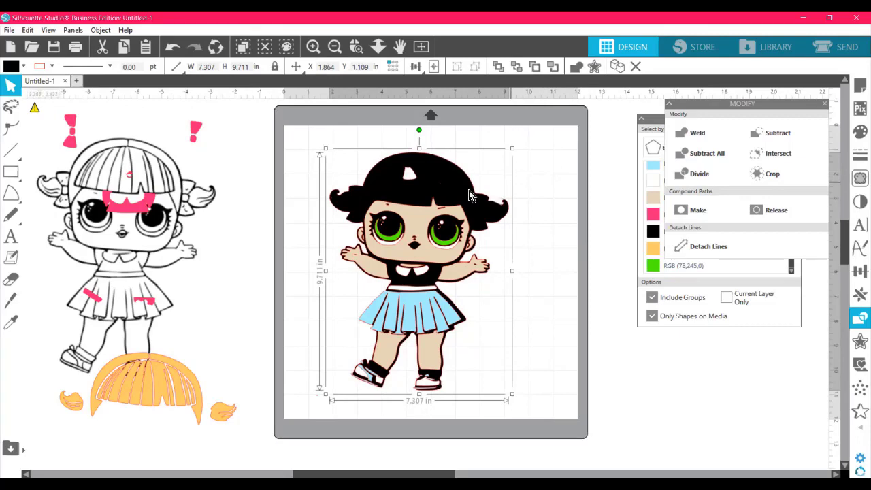
mouse_move(444, 182)
mouse_down()
mouse_move(302, 183)
mouse_move(439, 185)
mouse_move(442, 172)
mouse_up()
click(501, 166)
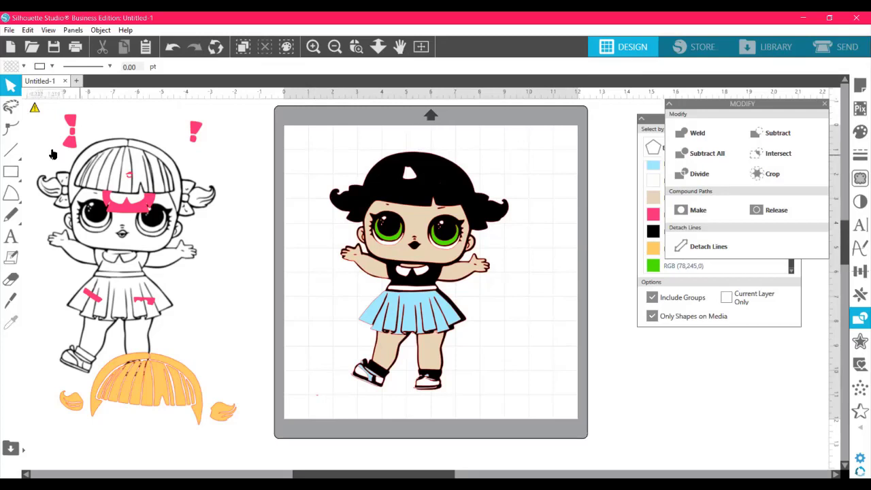
Delete all the doll pieces, including the leftover shoe outlines on the mat
drag(51, 127, 503, 315)
key(Delete)
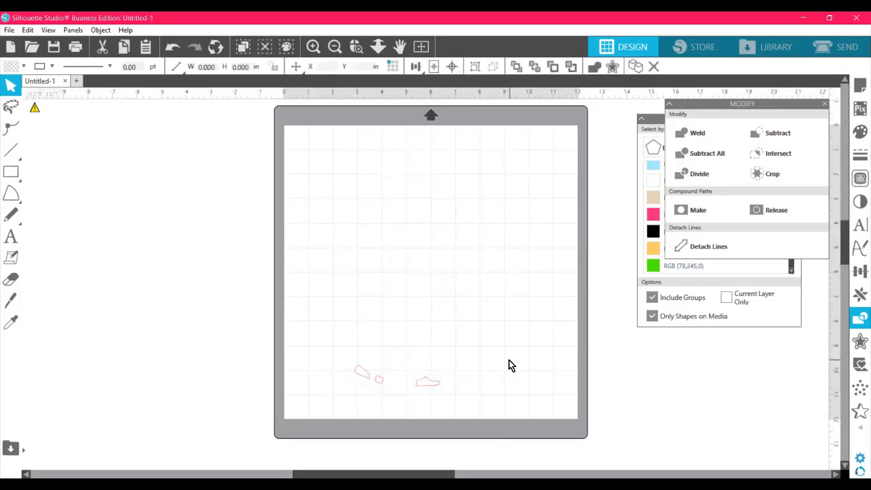
drag(306, 337, 591, 449)
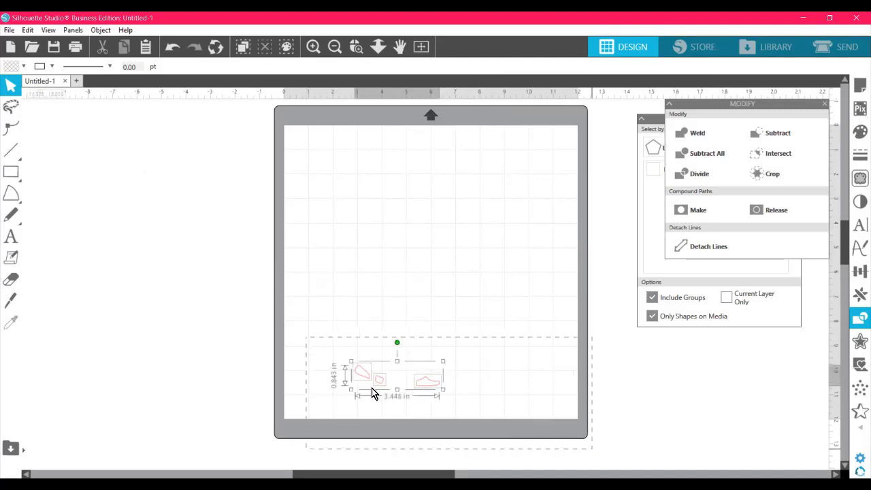
key(Delete)
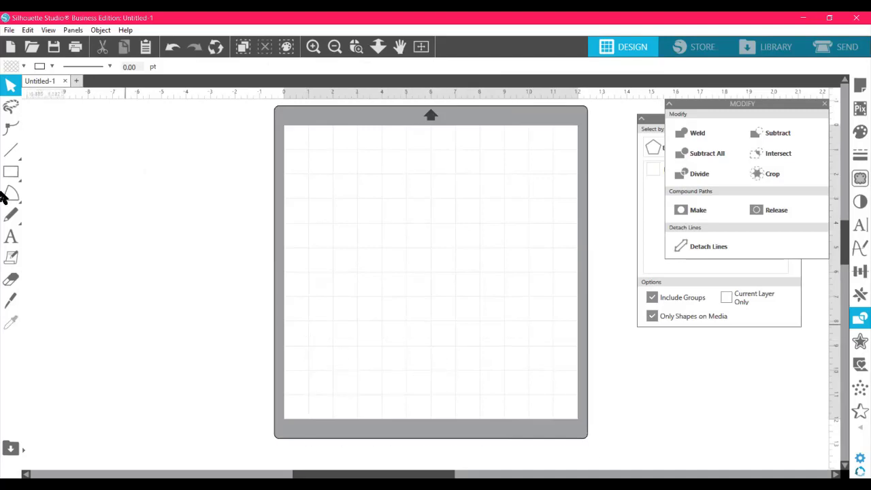
Merge the "minnie mouse" image into the document and set its width to 8 in, keeping the proportions
click(9, 30)
click(49, 96)
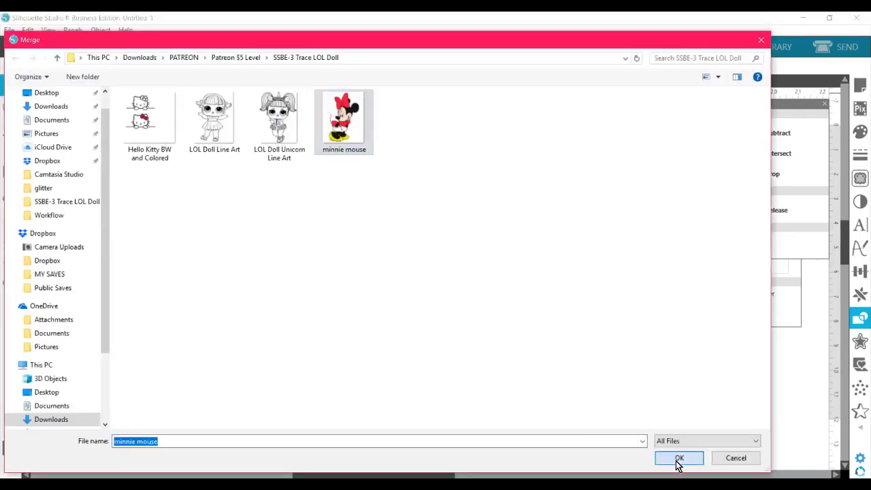
click(678, 458)
scroll(301, 266, up, 3)
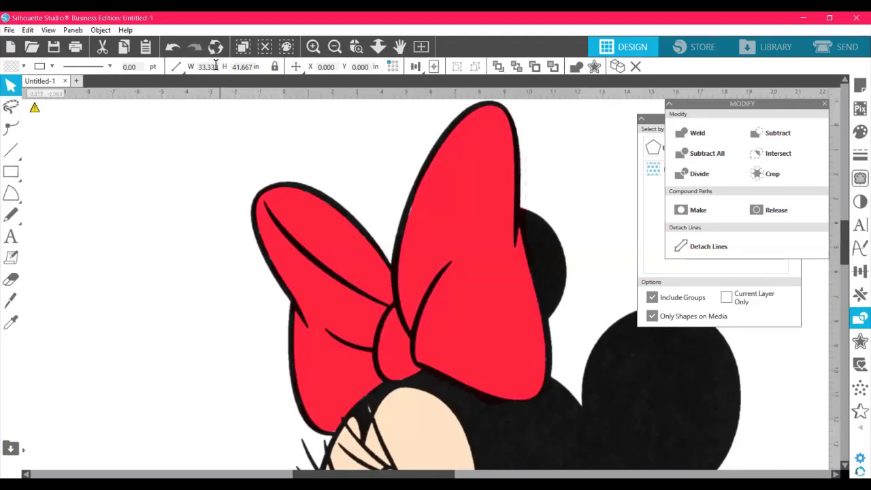
drag(219, 70, 171, 73)
text(8)
key(Return)
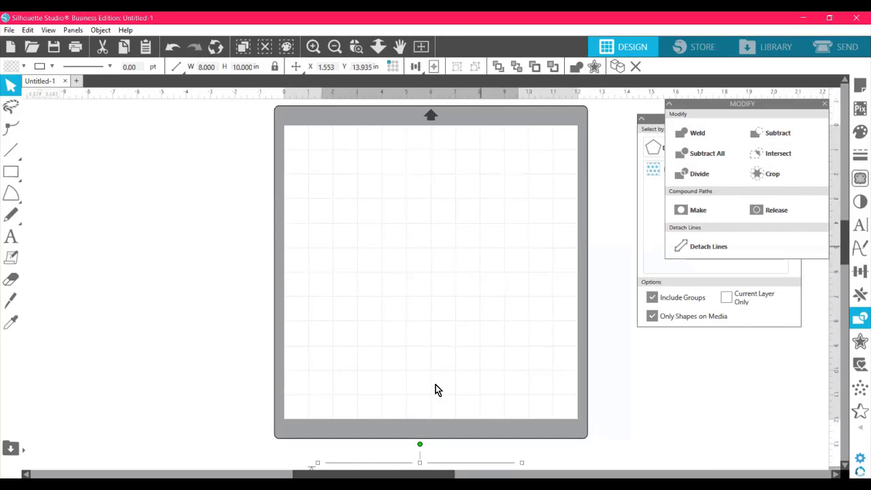
Move the Minnie Mouse image up onto the cutting mat
drag(378, 466, 392, 253)
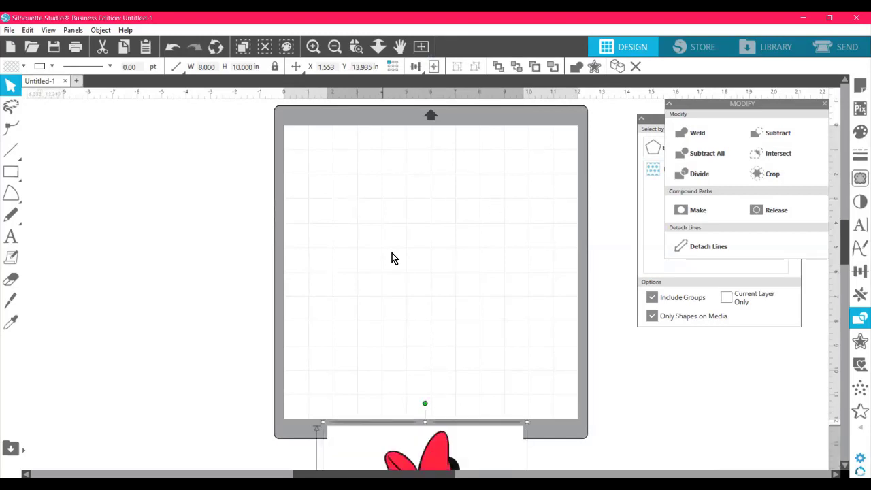
click(411, 65)
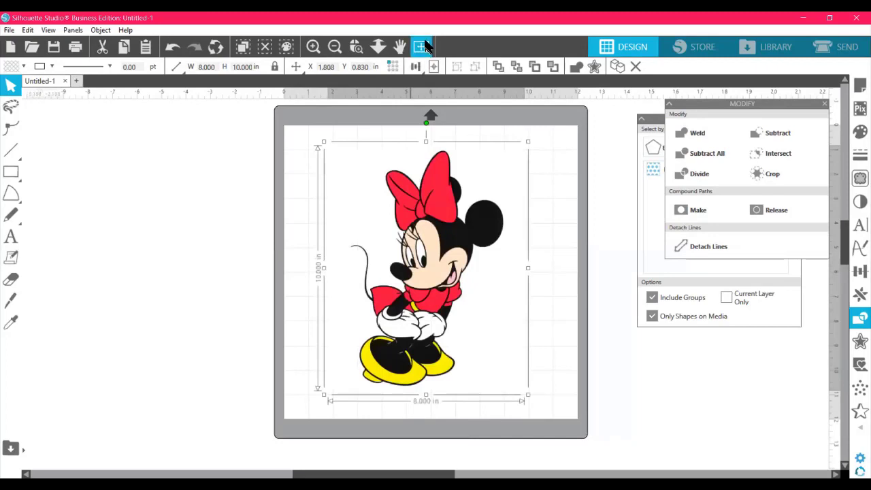
click(421, 46)
drag(450, 273, 431, 252)
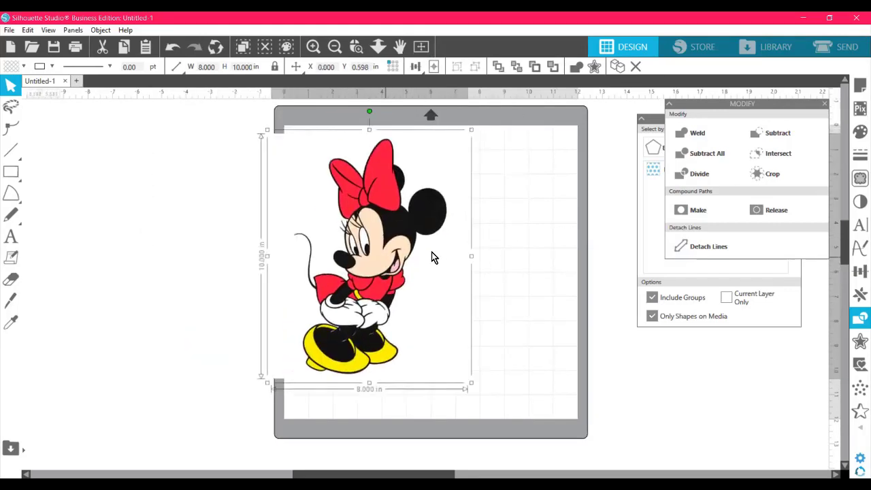
Put away the Modify and Select by Color options and define a trace area around the whole Minnie Mouse image
click(825, 104)
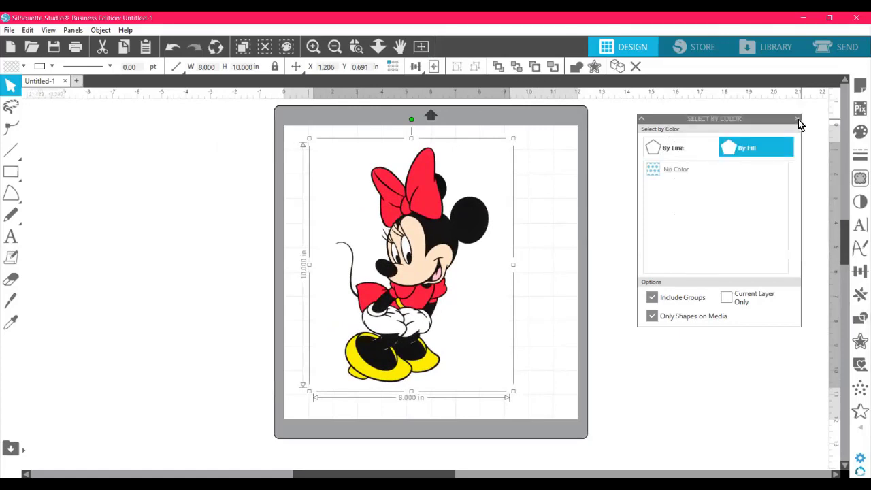
click(798, 119)
click(859, 181)
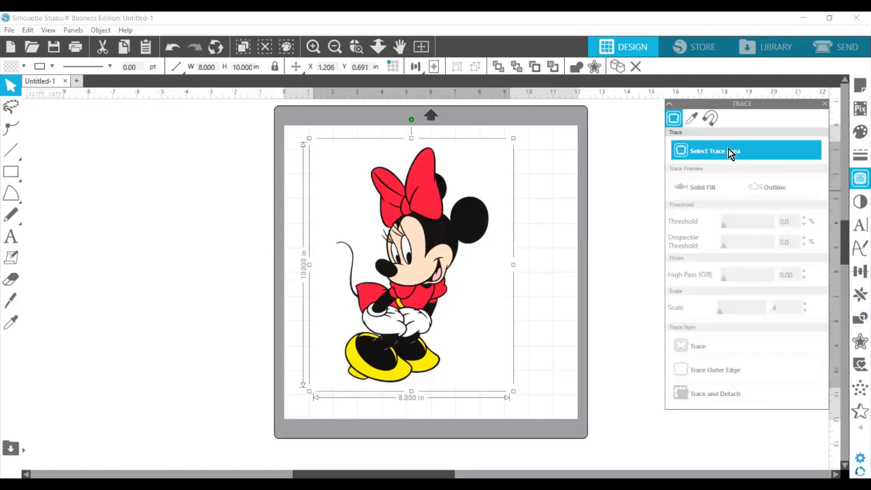
click(730, 151)
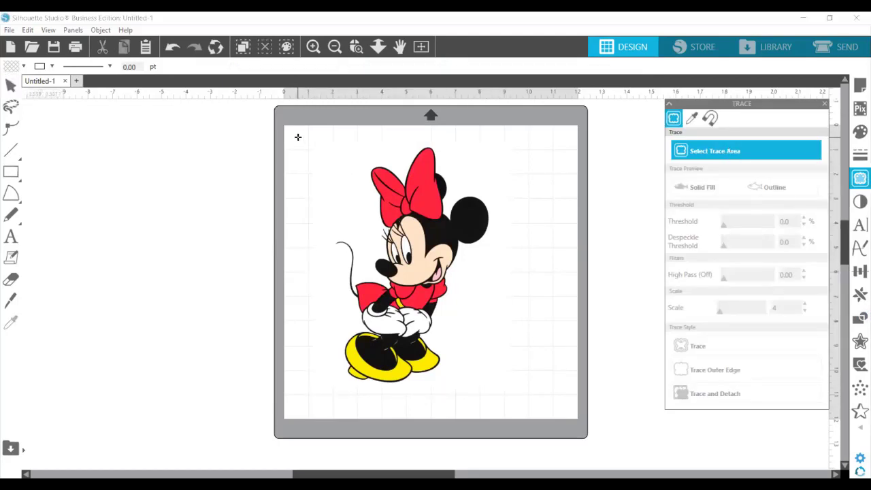
drag(297, 137, 529, 388)
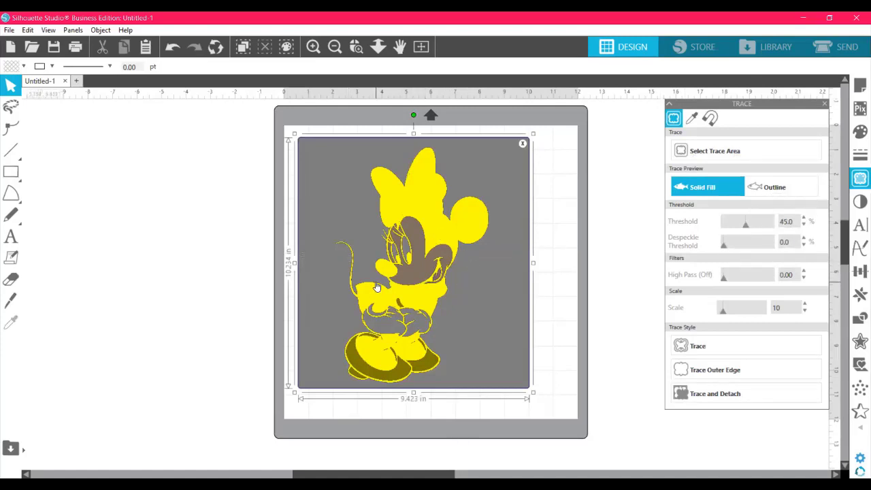
Lower the trace threshold step by step to 20% so the bow's details show in the preview
click(743, 227)
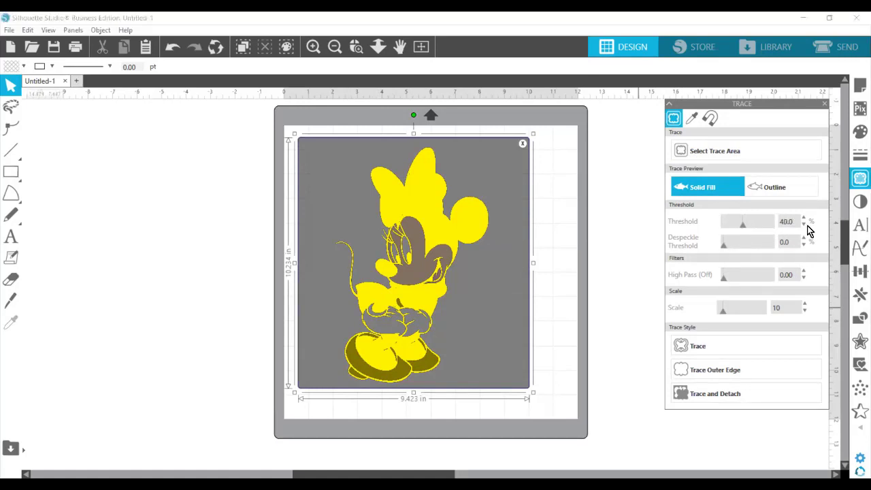
click(804, 225)
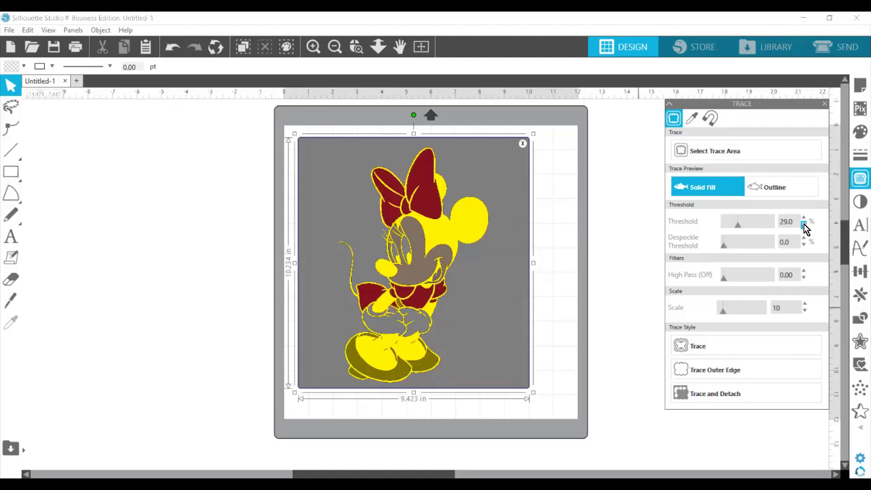
click(803, 225)
click(804, 226)
click(803, 225)
click(804, 225)
click(804, 225)
click(804, 225)
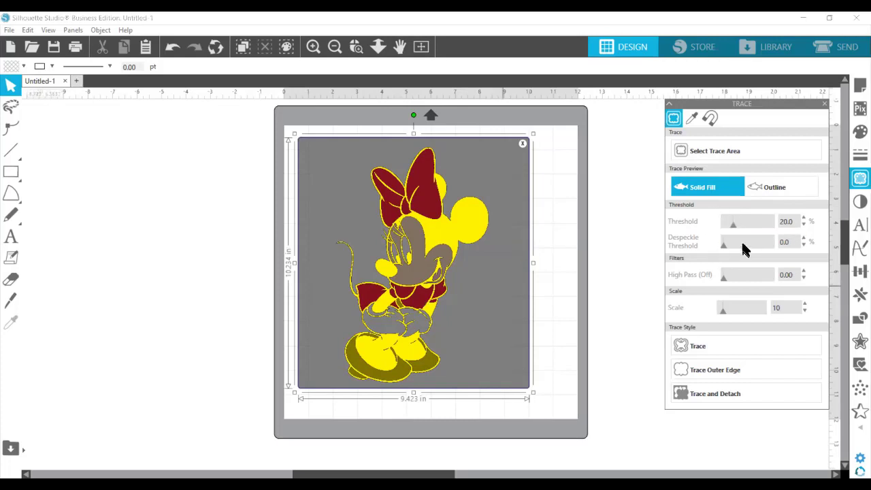
Try tracing the image at a 57% threshold with the picture moved aside, and undo it
drag(733, 227, 752, 225)
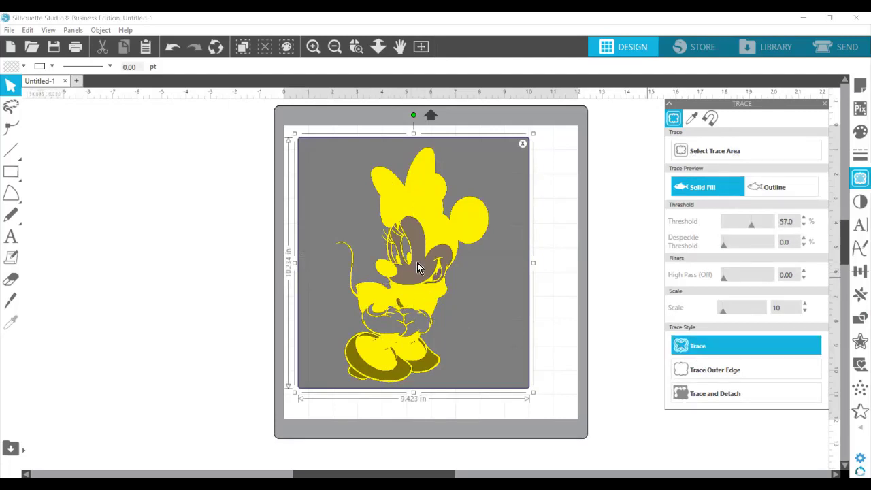
drag(438, 233, 179, 227)
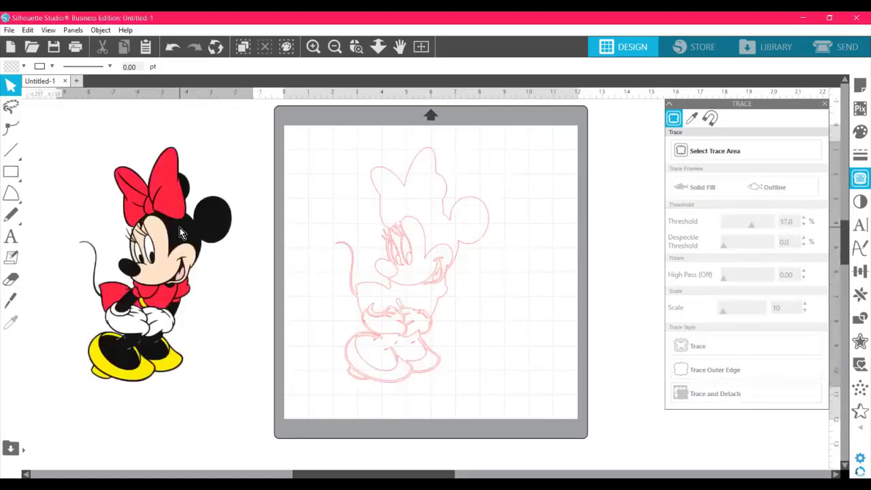
click(404, 299)
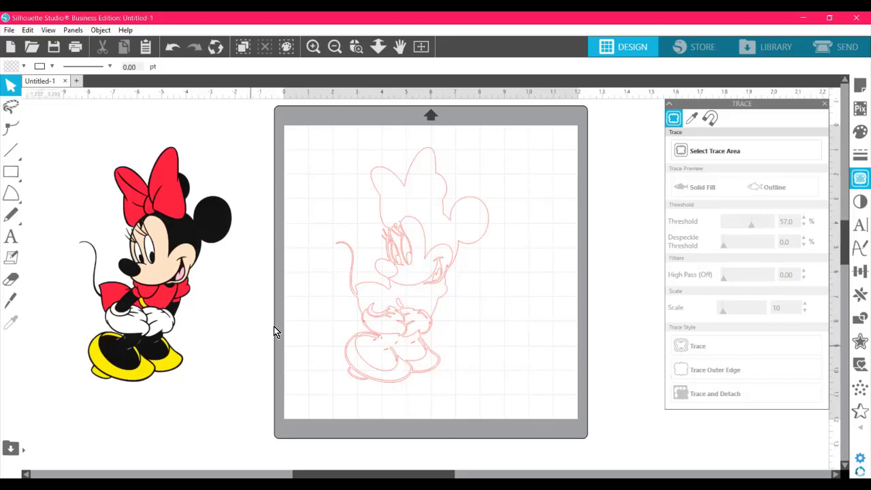
click(170, 54)
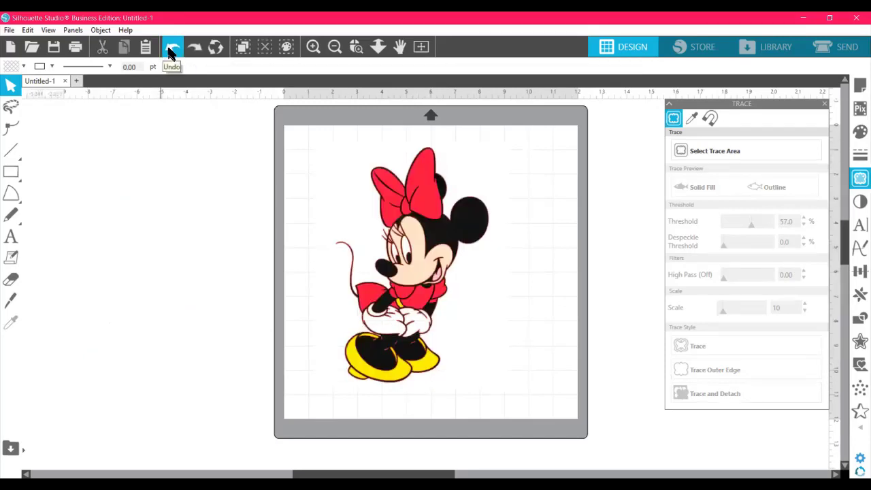
click(401, 194)
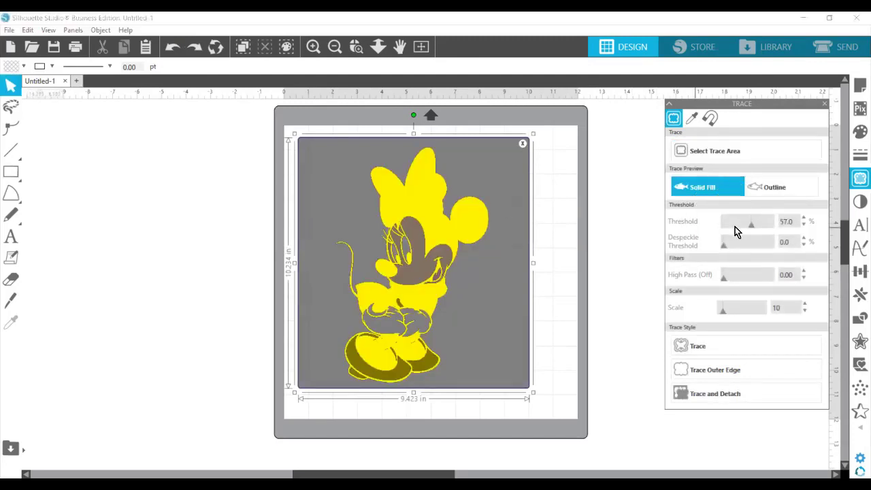
Trace the image at a 20% threshold and move the picture off the mat to expose the outlines
drag(741, 226, 733, 227)
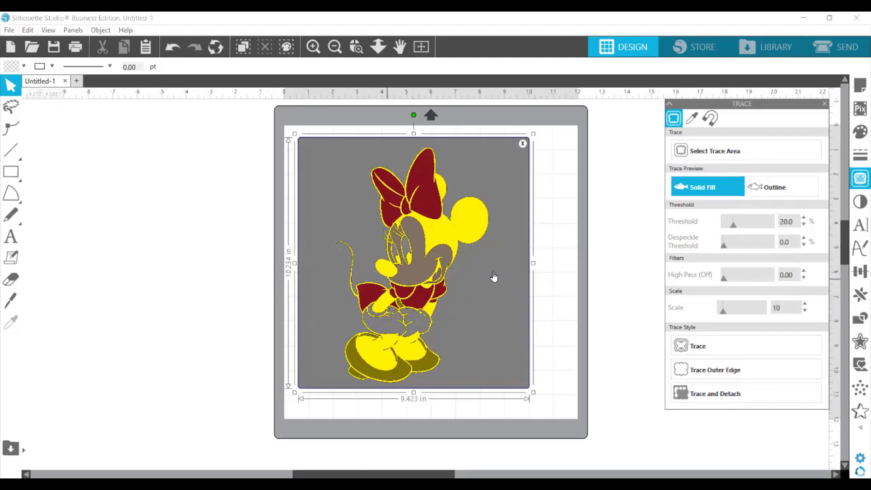
click(686, 345)
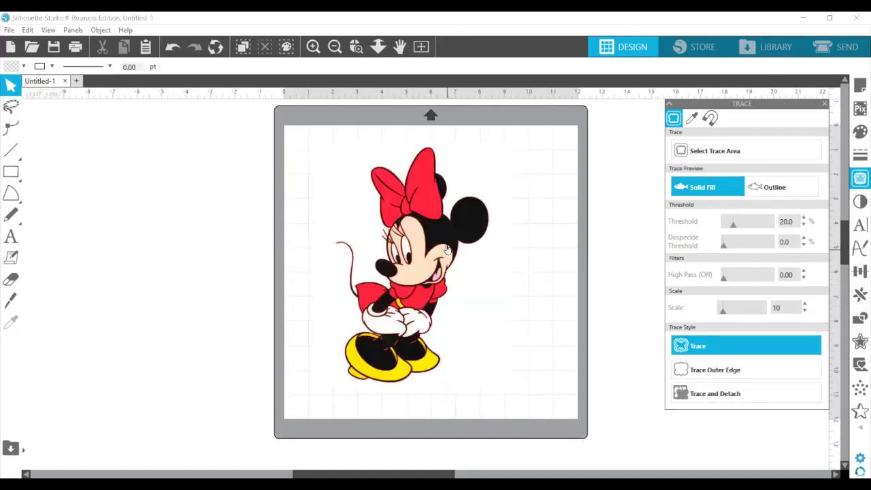
drag(400, 260, 621, 270)
click(496, 267)
mouse_move(442, 261)
mouse_down()
mouse_move(275, 241)
mouse_move(170, 250)
mouse_up()
click(411, 260)
drag(564, 262, 402, 253)
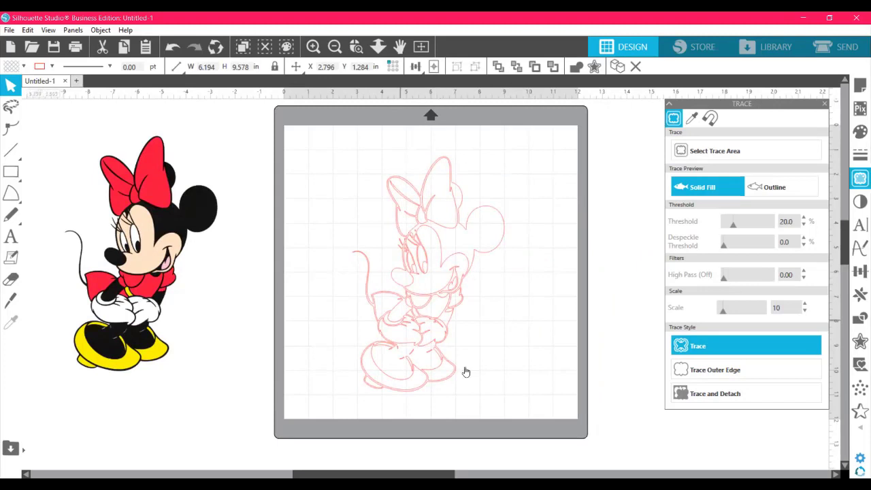
click(448, 164)
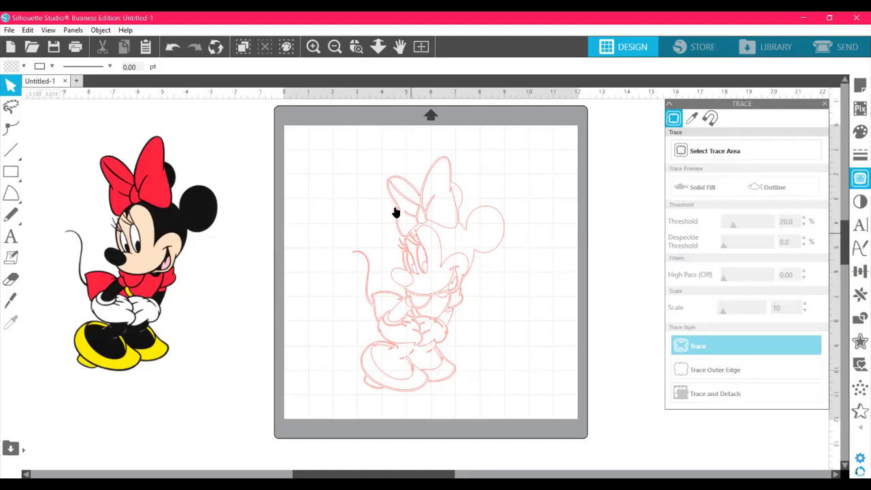
Delete the traced Minnie Mouse outlines and move the picture back onto the mat
mouse_move(344, 163)
mouse_down()
mouse_move(481, 357)
mouse_move(514, 384)
mouse_up()
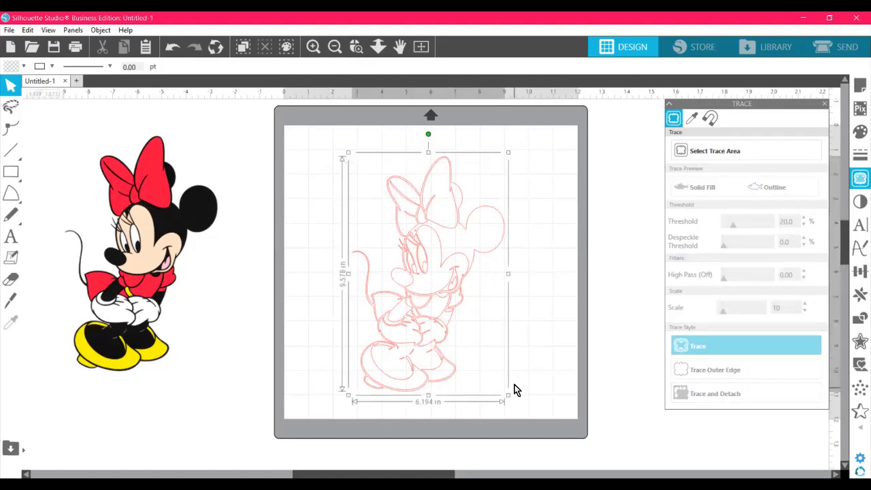
key(Delete)
drag(158, 262, 442, 294)
click(619, 206)
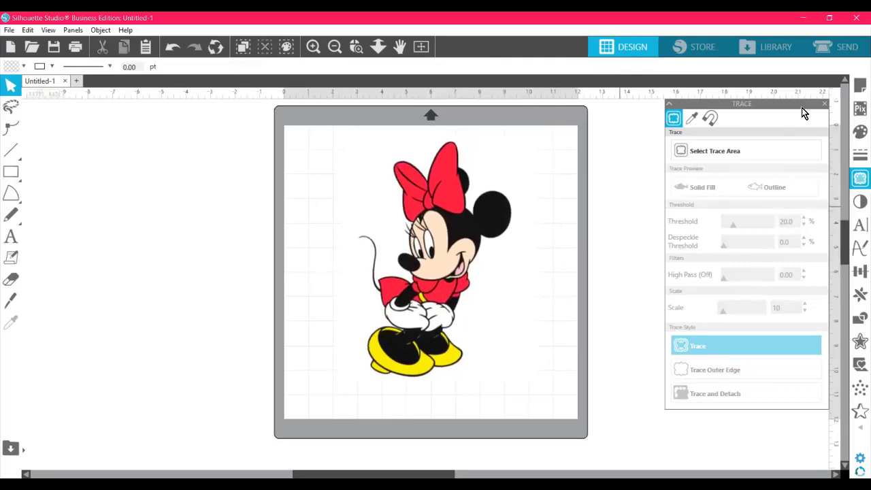
Define a new trace area around the Minnie Mouse figure and trace and detach it from its background
click(740, 155)
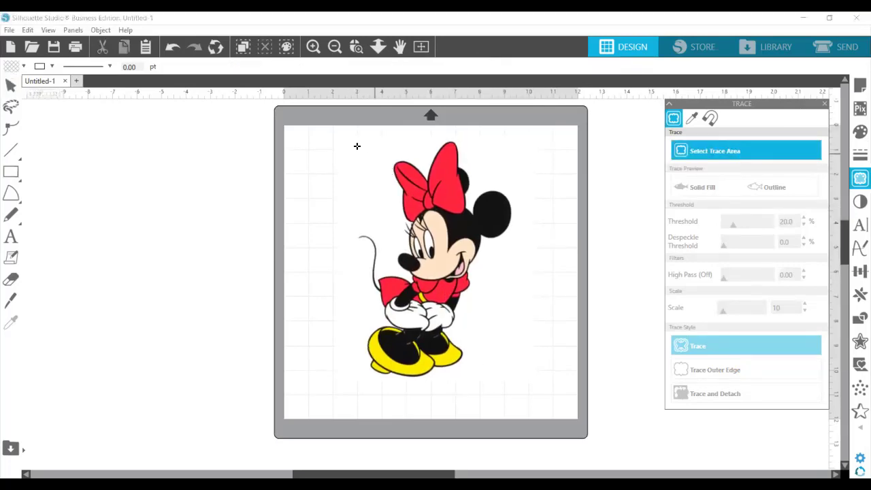
drag(340, 134, 511, 389)
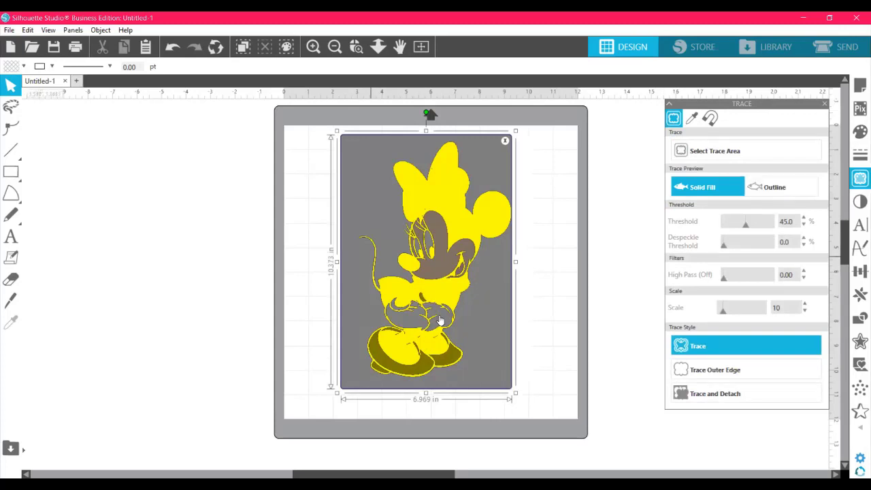
click(714, 396)
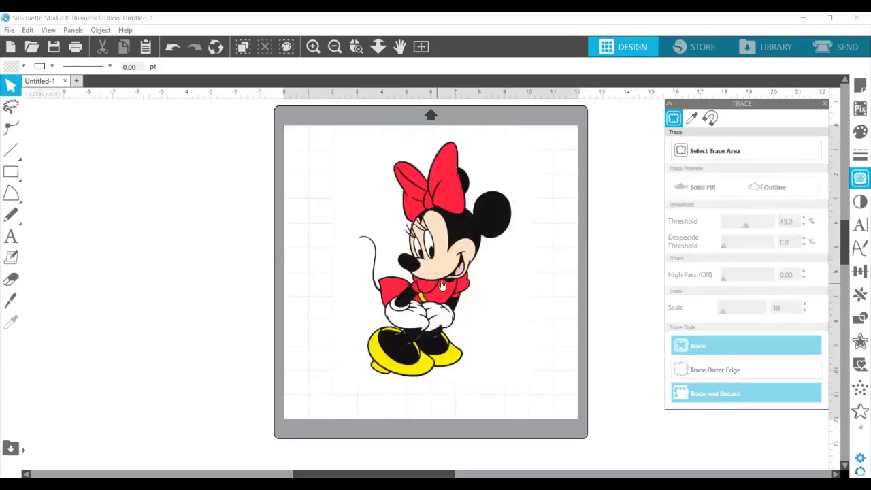
Move the detached Minnie Mouse figure off the mat and delete the leftover background
mouse_move(442, 285)
mouse_down()
mouse_move(303, 299)
mouse_move(519, 302)
mouse_move(574, 271)
mouse_move(597, 277)
mouse_up()
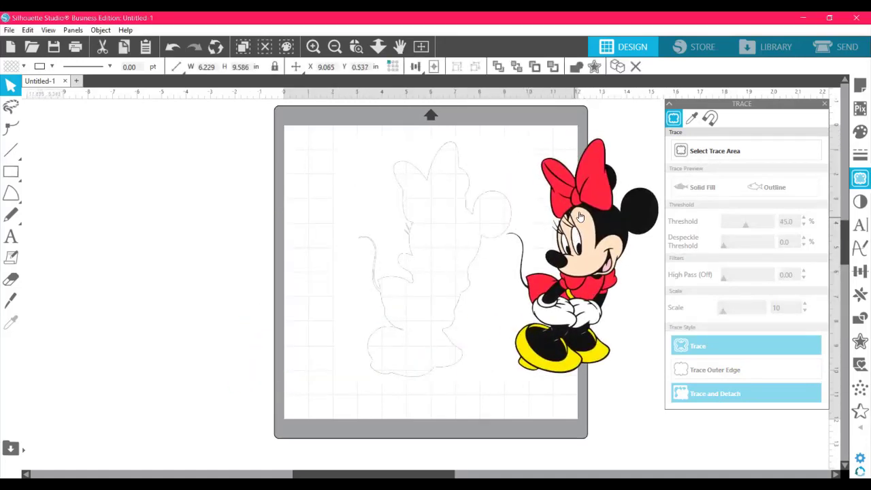
drag(579, 216, 220, 245)
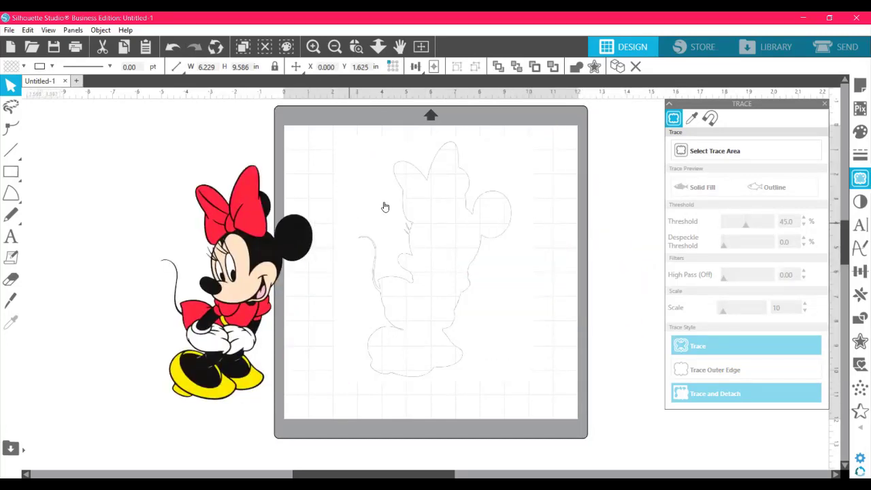
mouse_move(384, 207)
mouse_down()
mouse_move(600, 200)
mouse_move(536, 218)
mouse_move(435, 206)
mouse_move(421, 219)
mouse_move(408, 210)
mouse_up()
key(Delete)
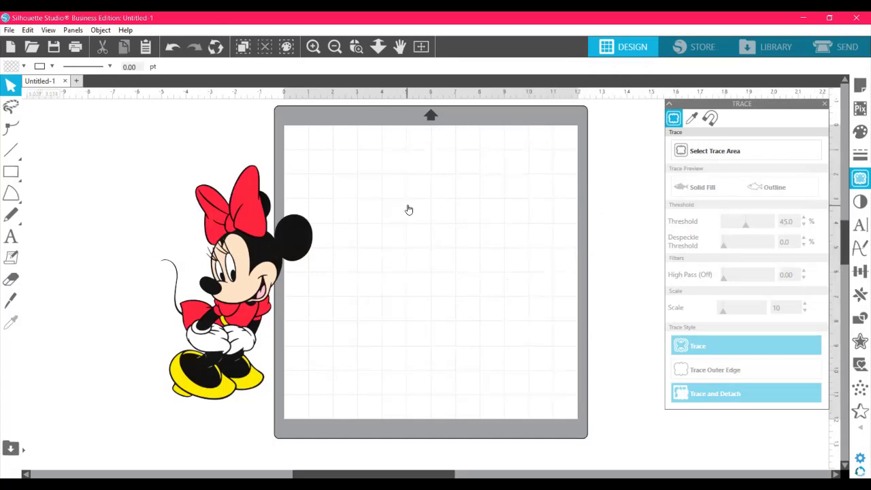
Move the detached Minnie Mouse figure back onto the mat, against its left edge
drag(232, 230, 468, 238)
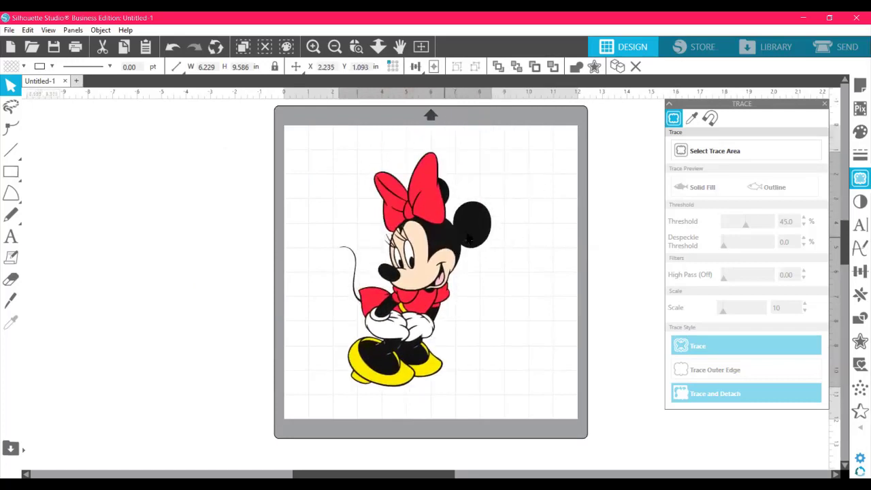
click(596, 214)
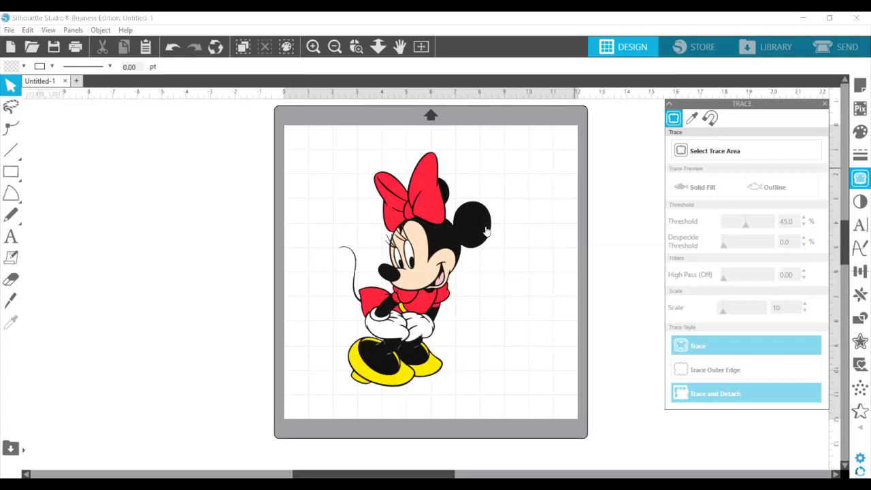
drag(438, 224, 391, 211)
click(627, 347)
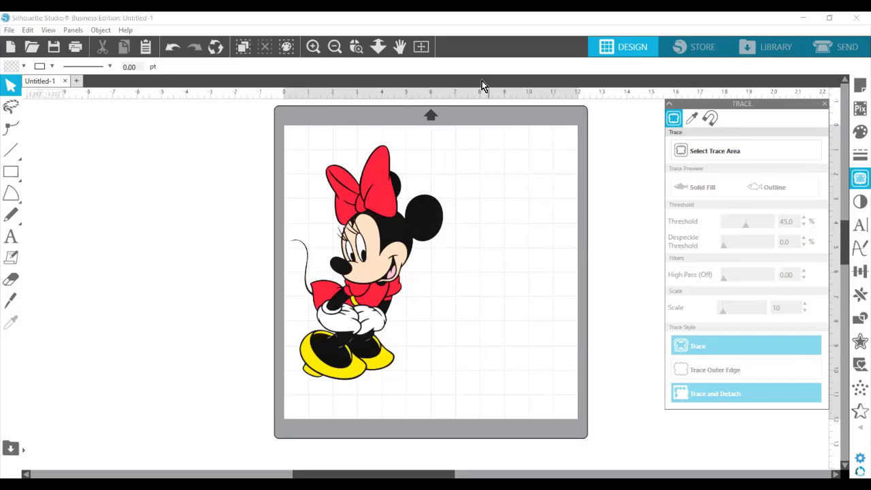
mouse_move(369, 287)
mouse_down()
mouse_move(289, 243)
mouse_move(361, 283)
mouse_up()
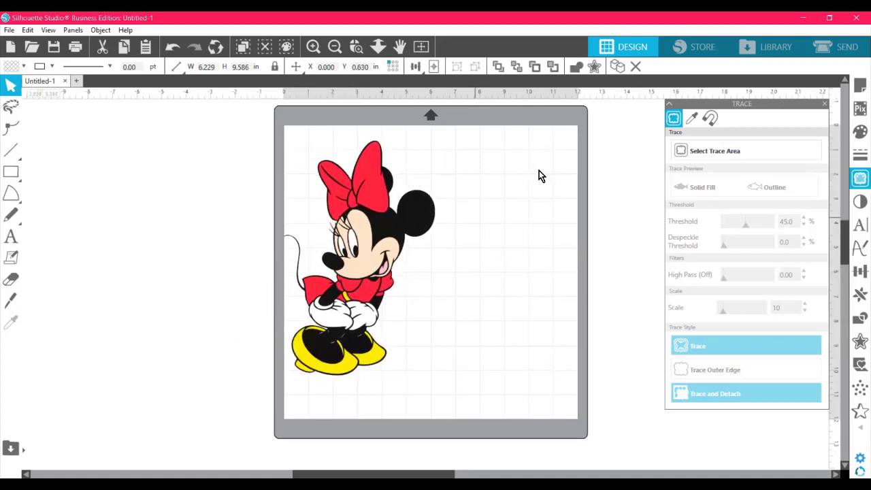